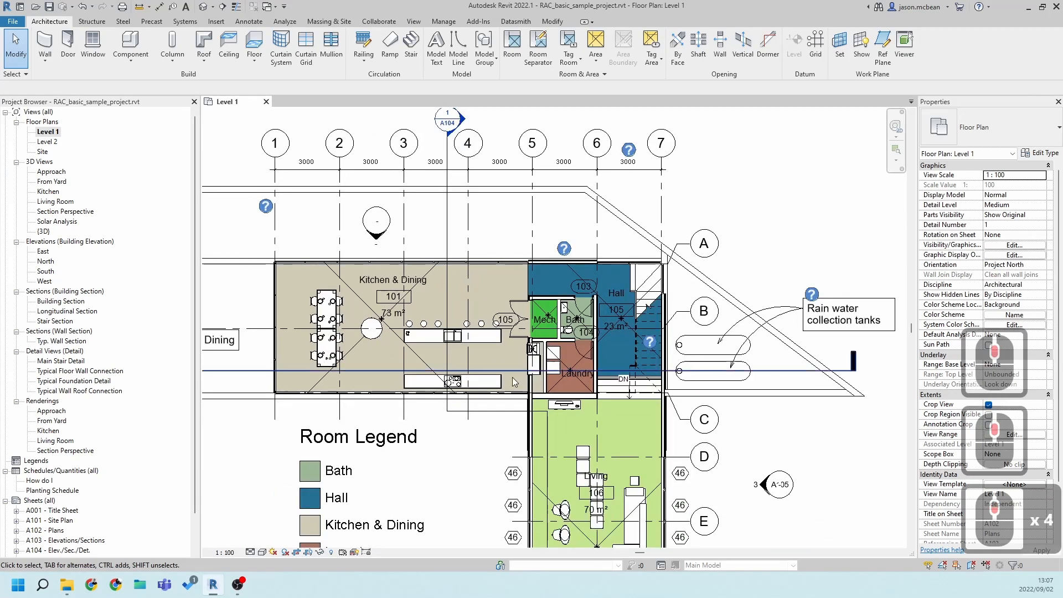
Look over the Level 1 floor plan, then open the Level 2 floor plan at the master bath area
{"action": "middle_click_drag", "start_coordinate": [537, 459], "coordinate": [504, 273]}
{"action": "middle_click_drag", "start_coordinate": [515, 441], "coordinate": [520, 266]}
{"action": "middle_click_drag", "start_coordinate": [524, 411], "coordinate": [502, 576]}
{"action": "middle_click_drag", "start_coordinate": [538, 316], "coordinate": [533, 508]}
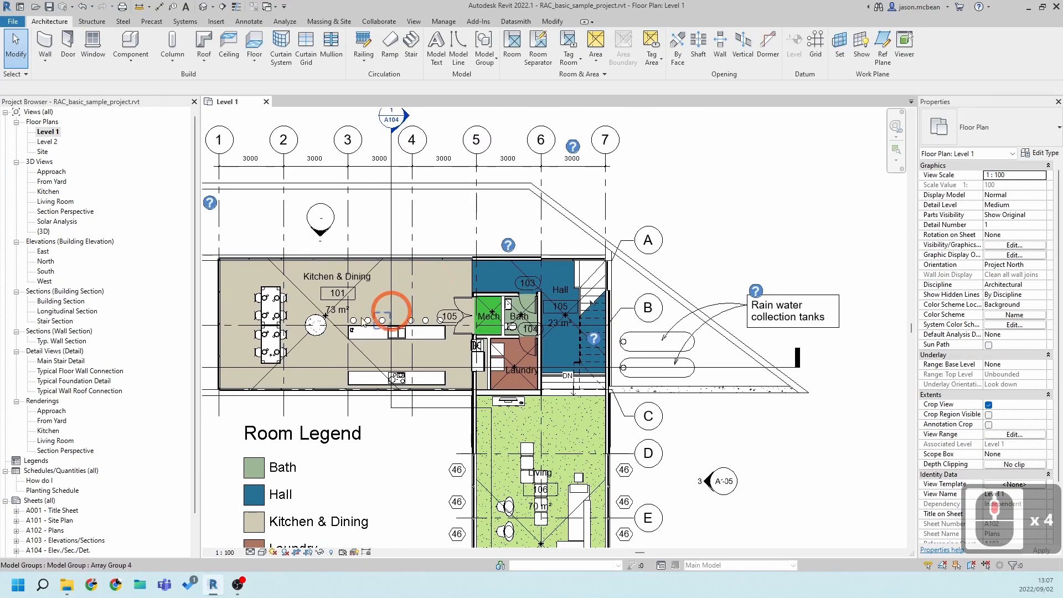
{"action": "double_click", "coordinate": [48, 142]}
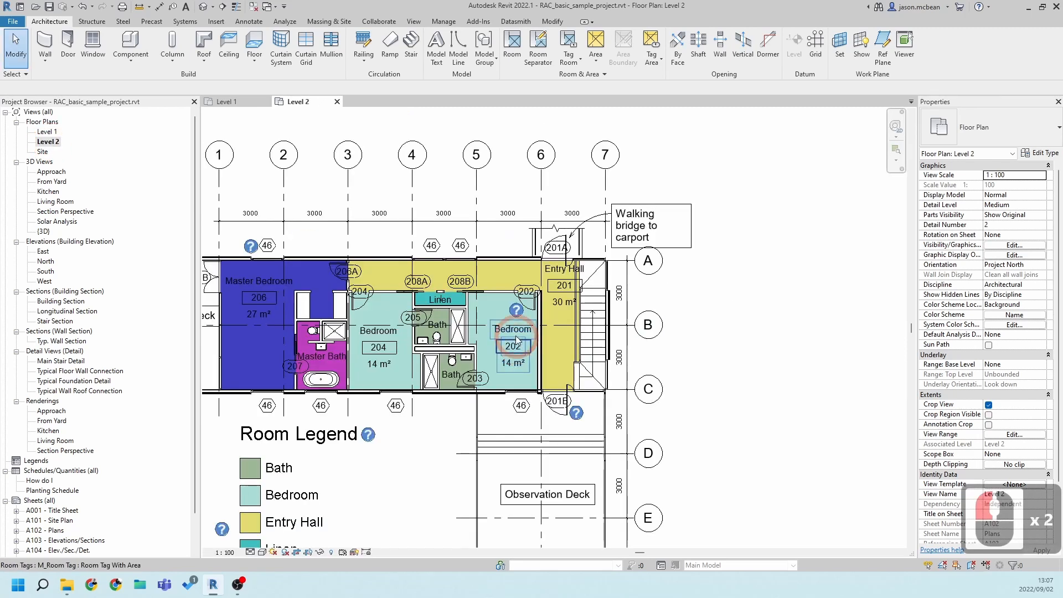
{"action": "scroll", "coordinate": [391, 376], "scroll_direction": "up", "scroll_amount": 5}
{"action": "scroll", "coordinate": [388, 371], "scroll_direction": "up", "scroll_amount": 1}
{"action": "middle_click_drag", "start_coordinate": [388, 371], "coordinate": [601, 408]}
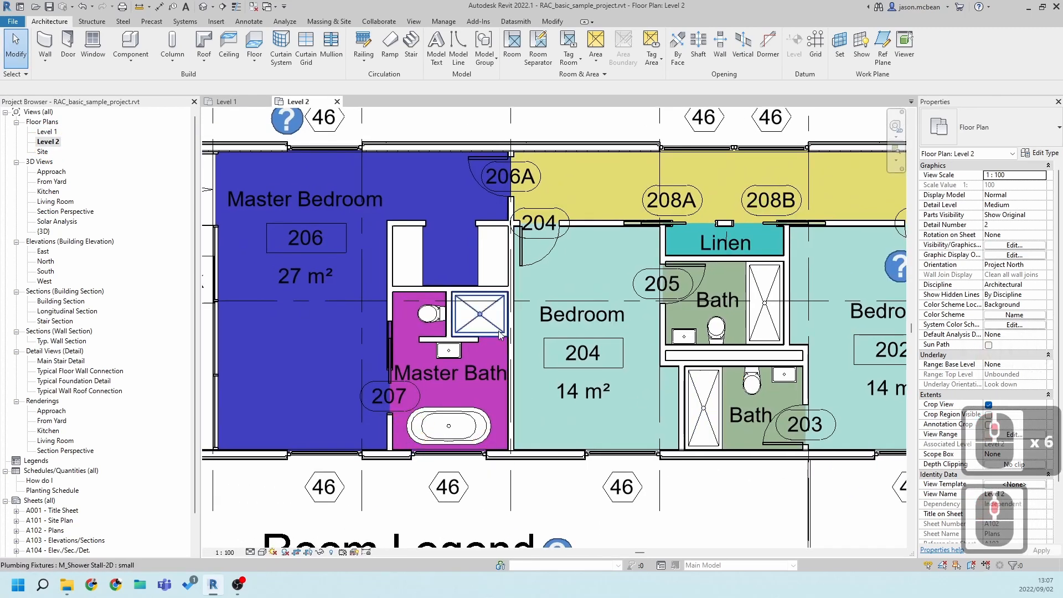
Duplicate the Level 2 floor plan with its annotations and set the copy's view scale to 1:20
{"action": "right_click", "coordinate": [54, 142]}
{"action": "mouse_move", "coordinate": [144, 236]}
{"action": "left_click", "coordinate": [301, 239]}
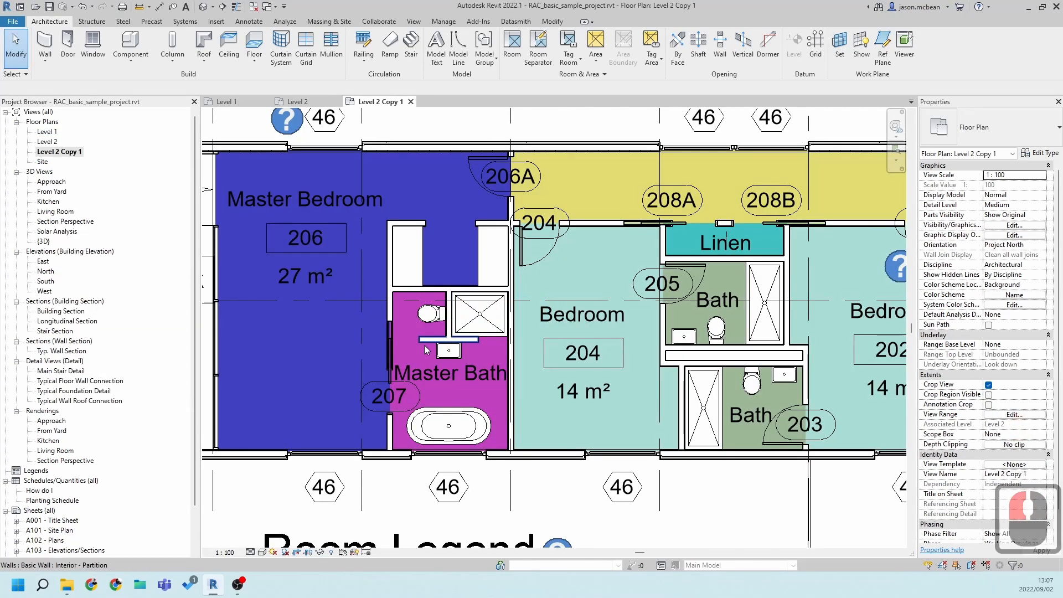
{"action": "scroll", "coordinate": [427, 435], "scroll_direction": "down", "scroll_amount": 5}
{"action": "left_click", "coordinate": [224, 552]}
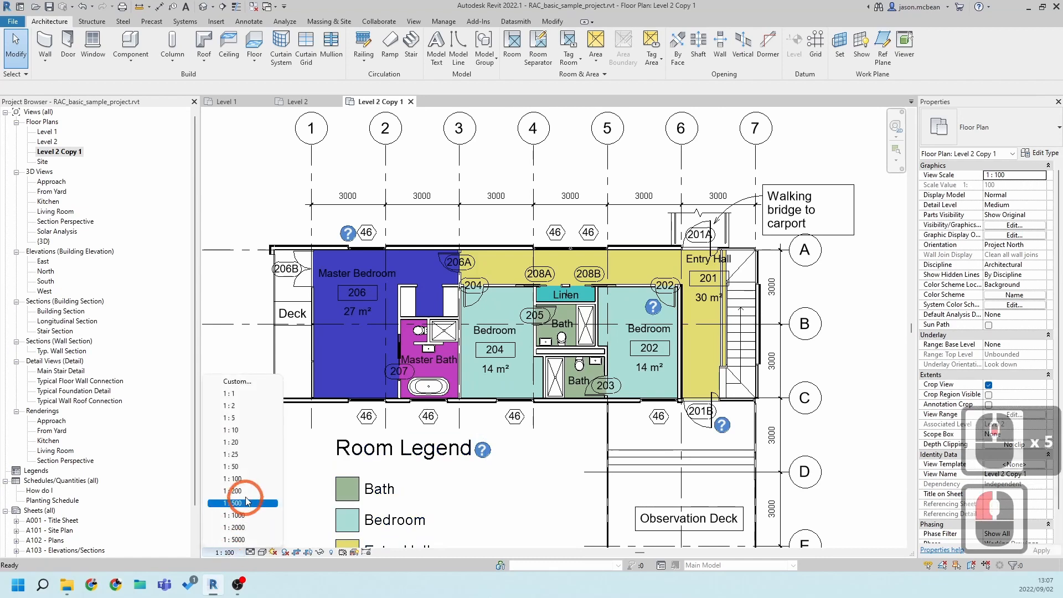
{"action": "left_click", "coordinate": [232, 440]}
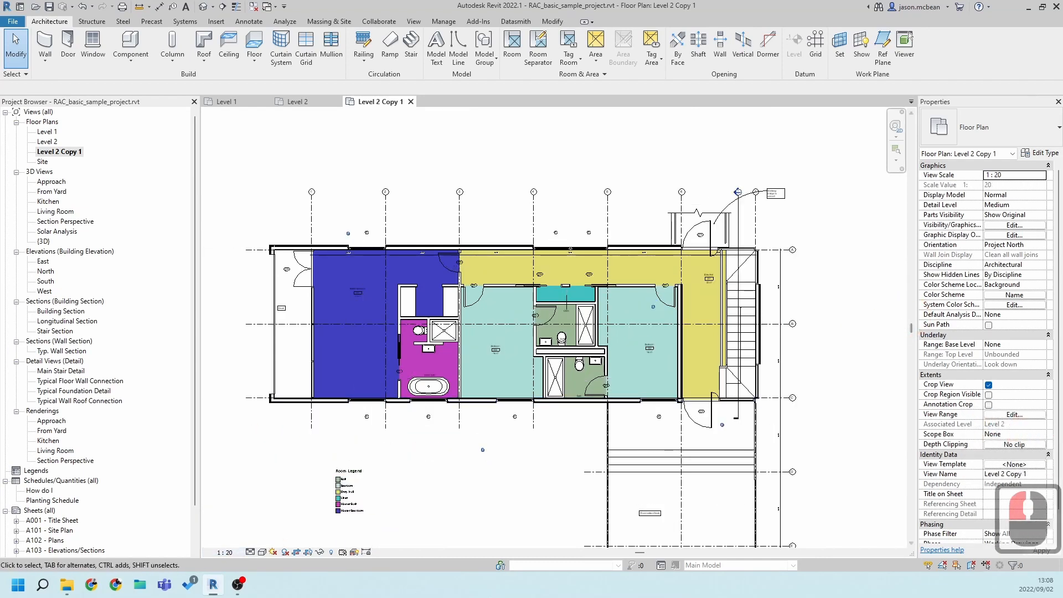
Set the duplicated plan's room color scheme to (none)
{"action": "left_click", "coordinate": [1033, 296]}
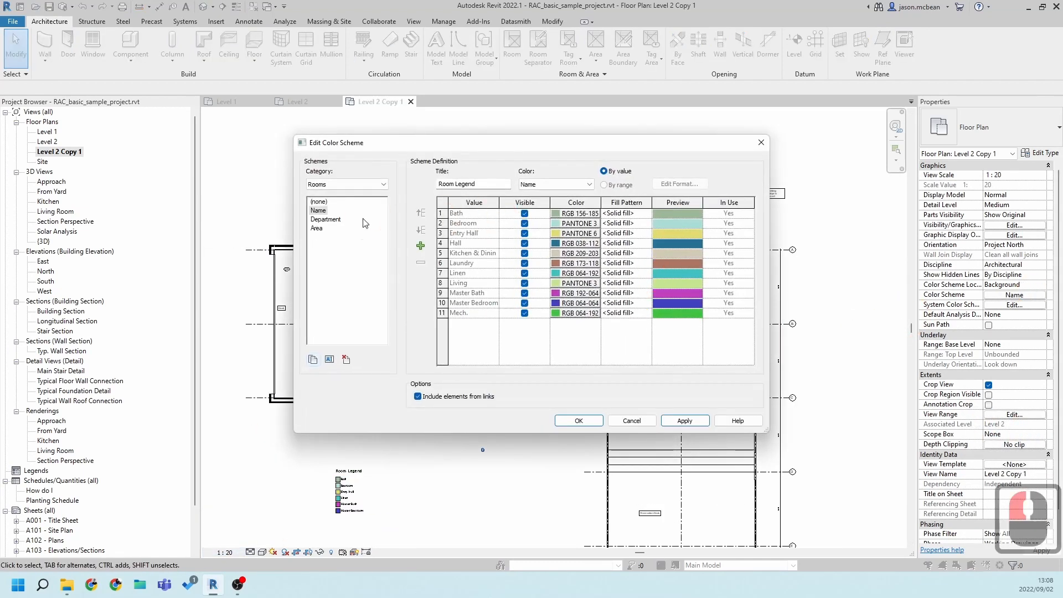
{"action": "left_click", "coordinate": [326, 203]}
{"action": "left_click", "coordinate": [682, 422]}
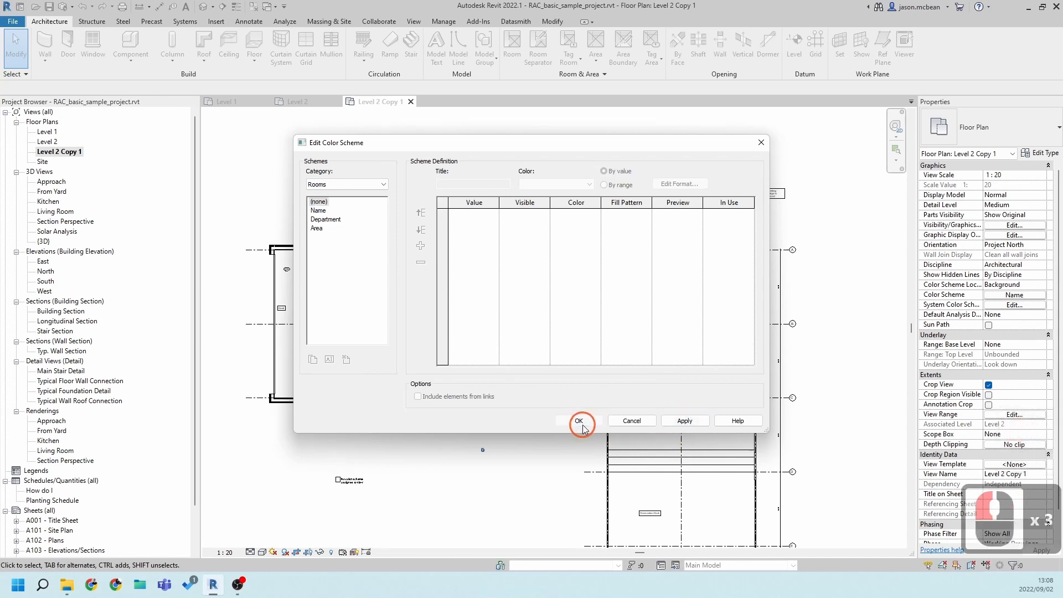
{"action": "left_click", "coordinate": [579, 421]}
Delete the two blue question-mark help markers in the open area below the building plan
{"action": "scroll", "coordinate": [412, 338], "scroll_direction": "up", "scroll_amount": 4}
{"action": "scroll", "coordinate": [413, 337], "scroll_direction": "down", "scroll_amount": 4}
{"action": "scroll", "coordinate": [413, 338], "scroll_direction": "up", "scroll_amount": 3}
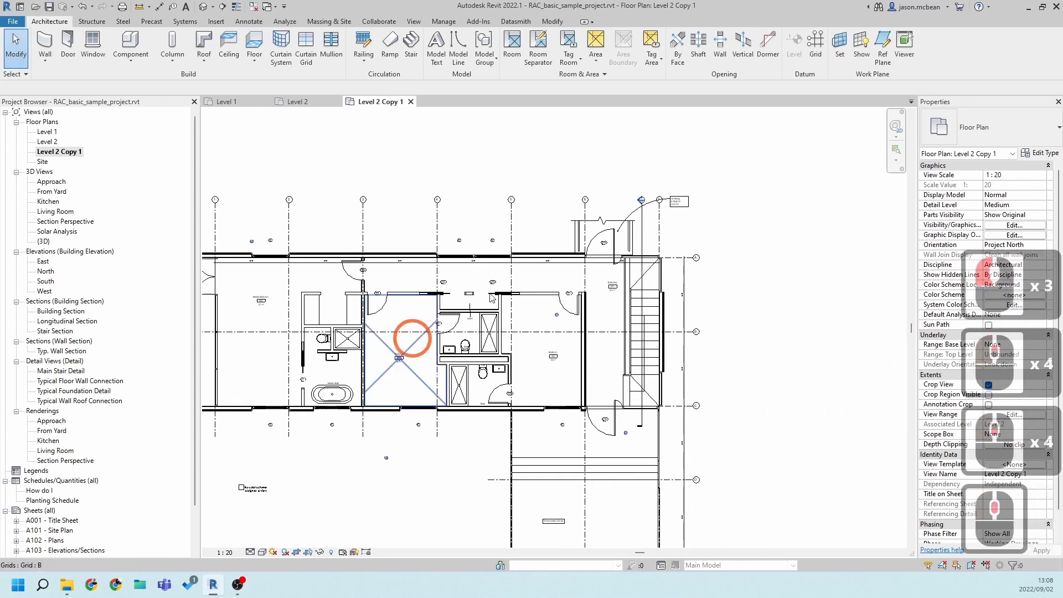
{"action": "key", "text": "Escape"}
{"action": "key", "text": "Escape"}
{"action": "scroll", "coordinate": [294, 336], "scroll_direction": "up", "scroll_amount": 4}
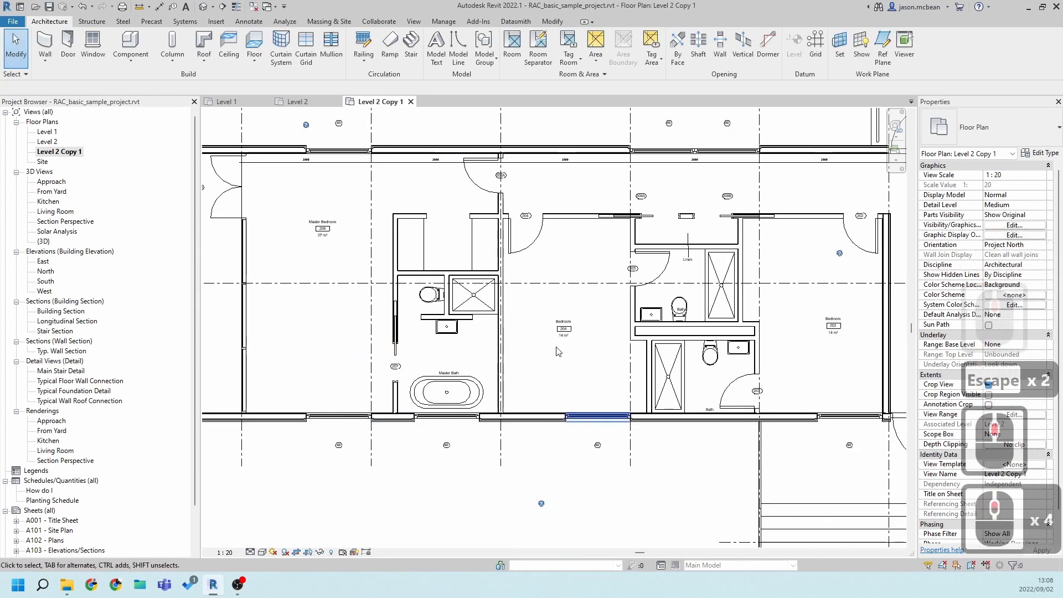
{"action": "middle_click_drag", "start_coordinate": [540, 544], "coordinate": [488, 513]}
{"action": "scroll", "coordinate": [488, 513], "scroll_direction": "up", "scroll_amount": 7}
{"action": "scroll", "coordinate": [557, 308], "scroll_direction": "down", "scroll_amount": 8}
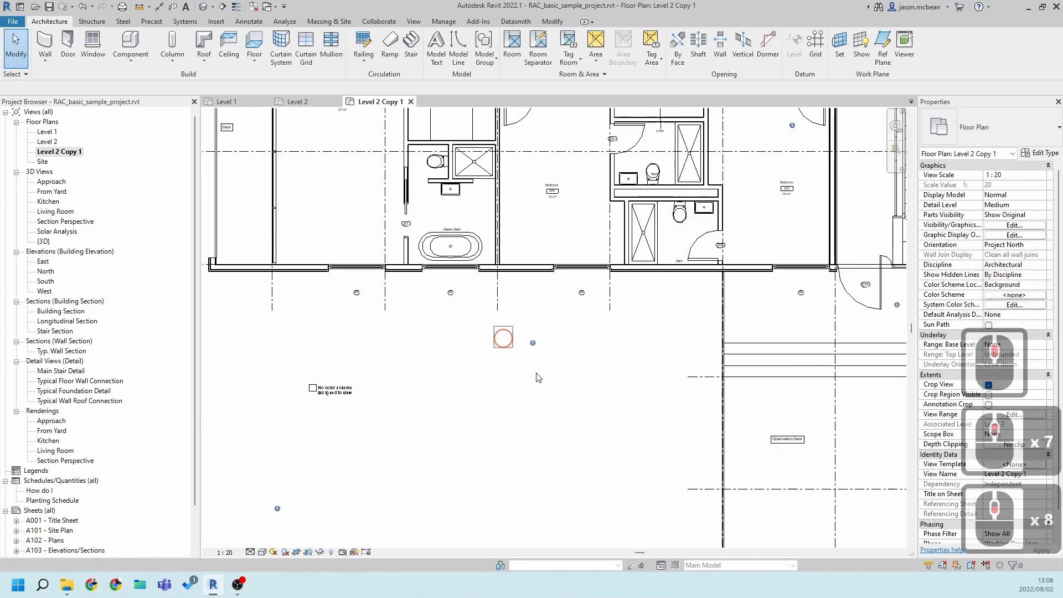
{"action": "left_click", "coordinate": [533, 343]}
{"action": "key", "text": "Delete"}
{"action": "scroll", "coordinate": [559, 352], "scroll_direction": "down", "scroll_amount": 4}
{"action": "left_click", "coordinate": [386, 430]}
{"action": "key", "text": "Delete"}
{"action": "left_click", "coordinate": [621, 430]}
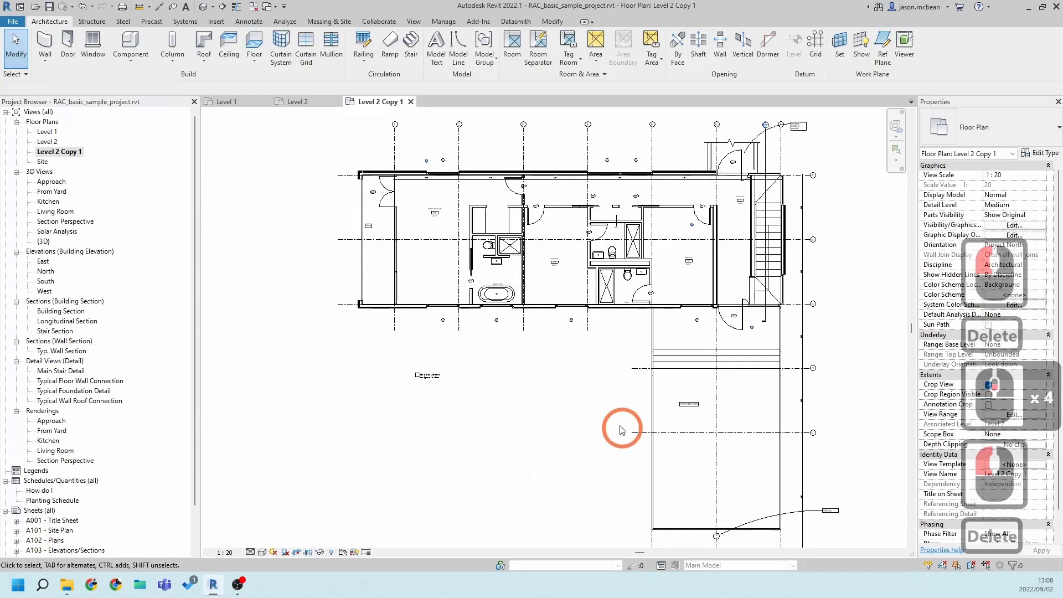
Examine the annotation size in the duplicated plan, checking the grid bubbles and the door 205 tag
{"action": "middle_click_drag", "start_coordinate": [620, 426], "coordinate": [419, 505]}
{"action": "scroll", "coordinate": [626, 217], "scroll_direction": "up", "scroll_amount": 4}
{"action": "middle_click_drag", "start_coordinate": [626, 218], "coordinate": [830, 306]}
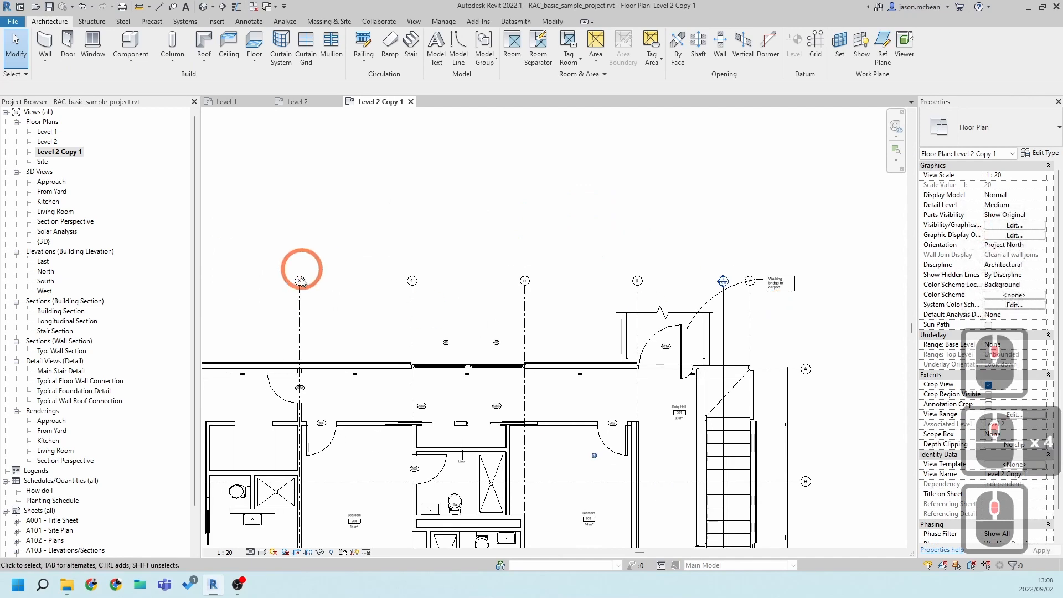
{"action": "middle_click_drag", "start_coordinate": [349, 375], "coordinate": [444, 324]}
{"action": "scroll", "coordinate": [545, 412], "scroll_direction": "up", "scroll_amount": 10}
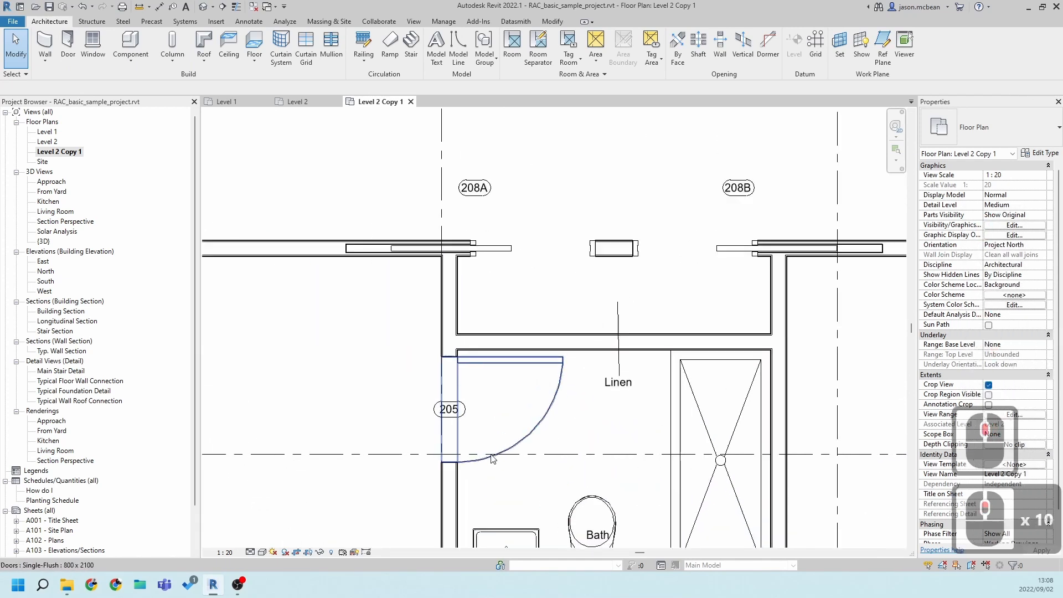
{"action": "scroll", "coordinate": [492, 458], "scroll_direction": "up", "scroll_amount": 1}
{"action": "left_click", "coordinate": [449, 402]}
{"action": "scroll", "coordinate": [563, 294], "scroll_direction": "down", "scroll_amount": 5}
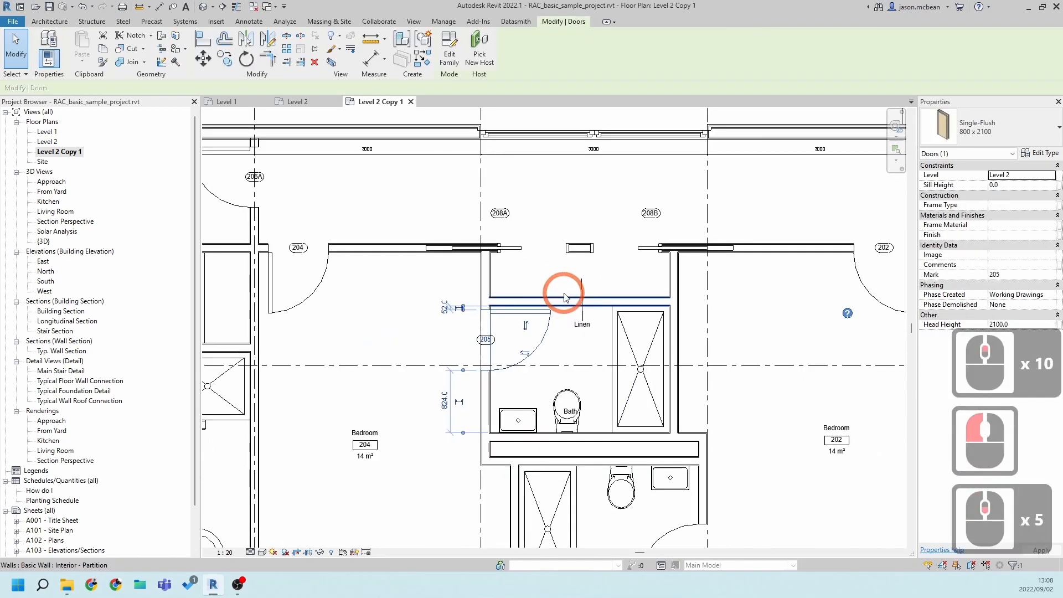
{"action": "key", "text": "Escape"}
{"action": "key", "text": "Escape"}
{"action": "scroll", "coordinate": [562, 310], "scroll_direction": "down", "scroll_amount": 5}
{"action": "middle_click_drag", "start_coordinate": [563, 310], "coordinate": [586, 355]}
{"action": "key", "text": "Escape"}
{"action": "middle_click_drag", "start_coordinate": [382, 239], "coordinate": [382, 274]}
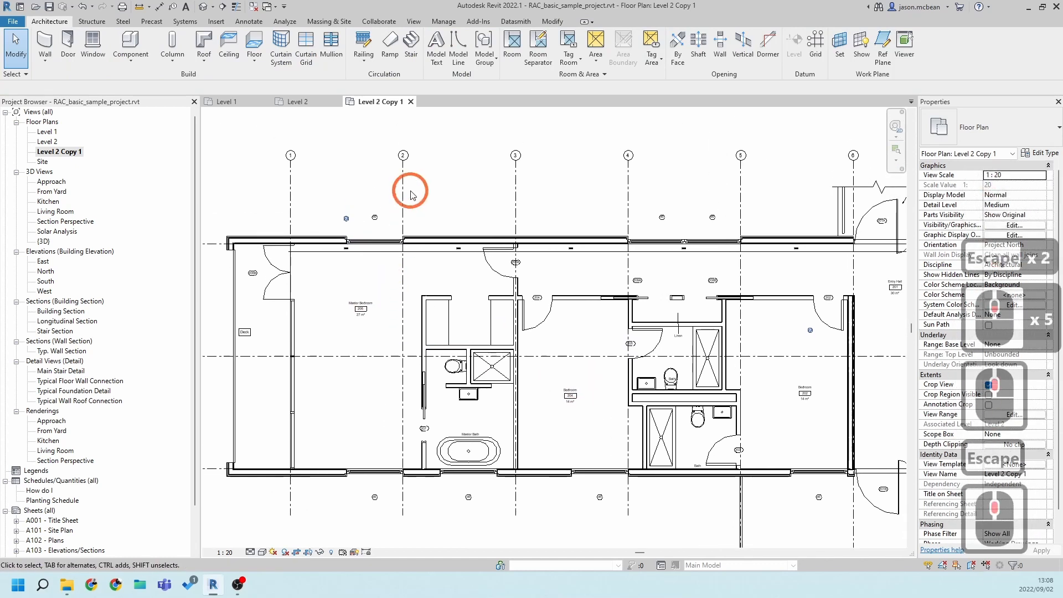
Pull the upper bubble ends of the numbered grids down closer to the building's upper wall
{"action": "left_click", "coordinate": [403, 181]}
{"action": "left_click_drag", "start_coordinate": [408, 166], "coordinate": [408, 218]}
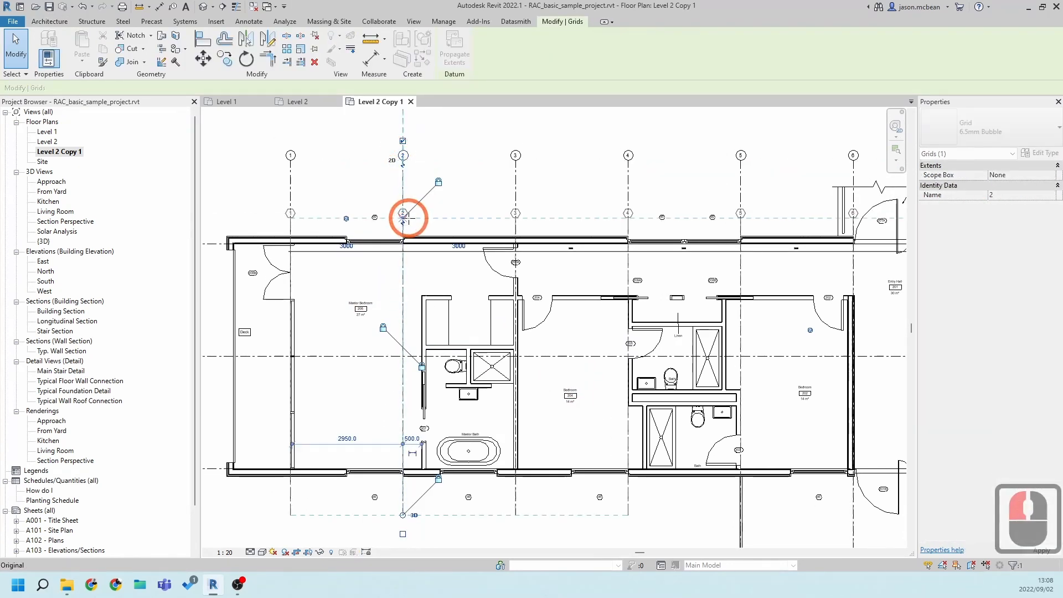
{"action": "left_click", "coordinate": [497, 441]}
Place three building elevation markers in the master bath, facing the door 207 wall, the opposite wall and the basin wall
{"action": "scroll", "coordinate": [497, 441], "scroll_direction": "up", "scroll_amount": 5}
{"action": "middle_click_drag", "start_coordinate": [433, 362], "coordinate": [498, 350]}
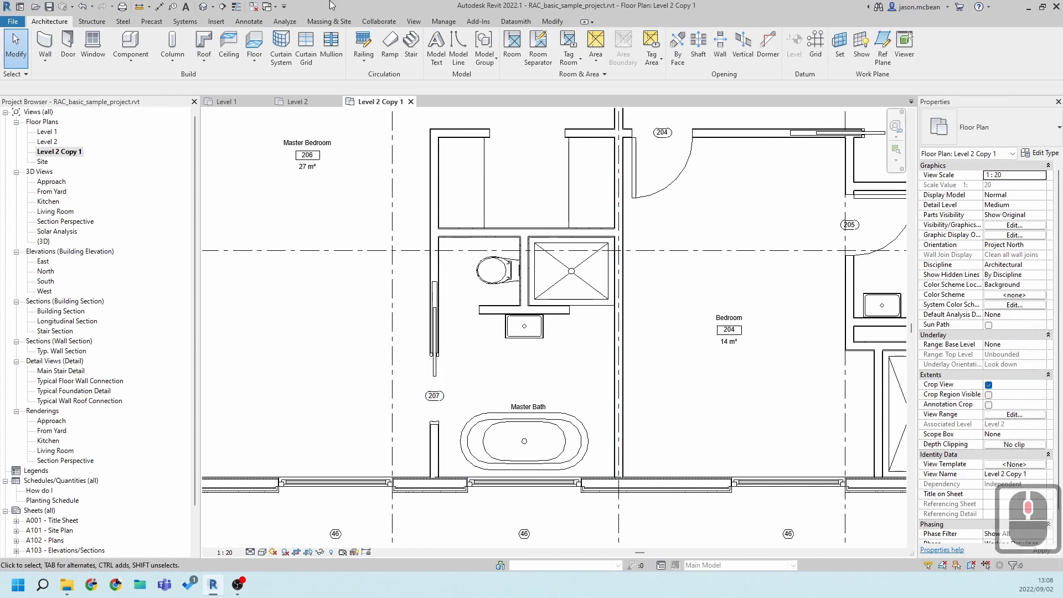
{"action": "left_click", "coordinate": [414, 21]}
{"action": "left_click", "coordinate": [442, 60]}
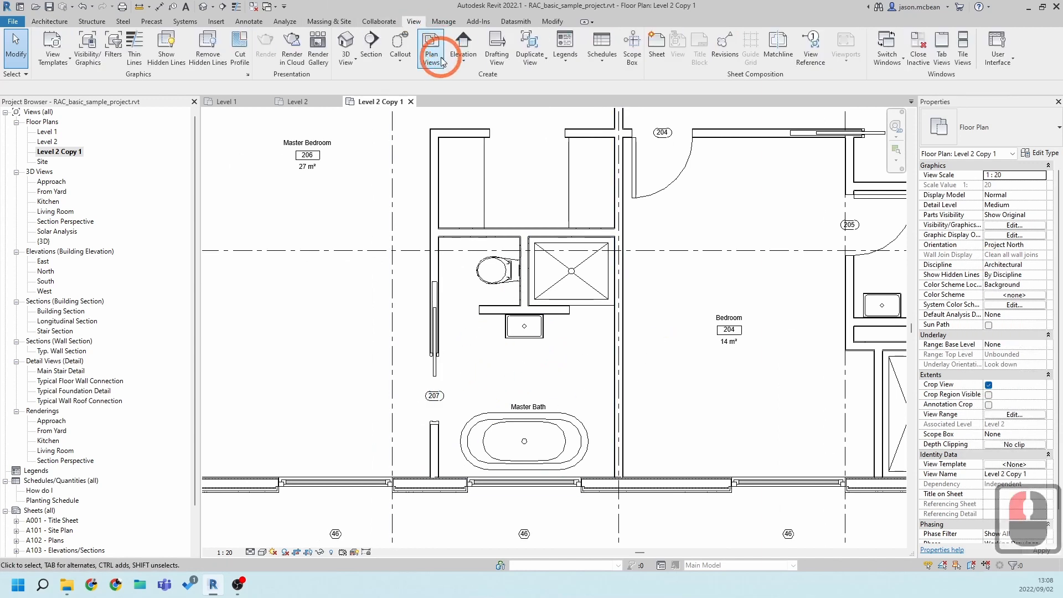
{"action": "left_click", "coordinate": [463, 47]}
{"action": "scroll", "coordinate": [482, 384], "scroll_direction": "up", "scroll_amount": 5}
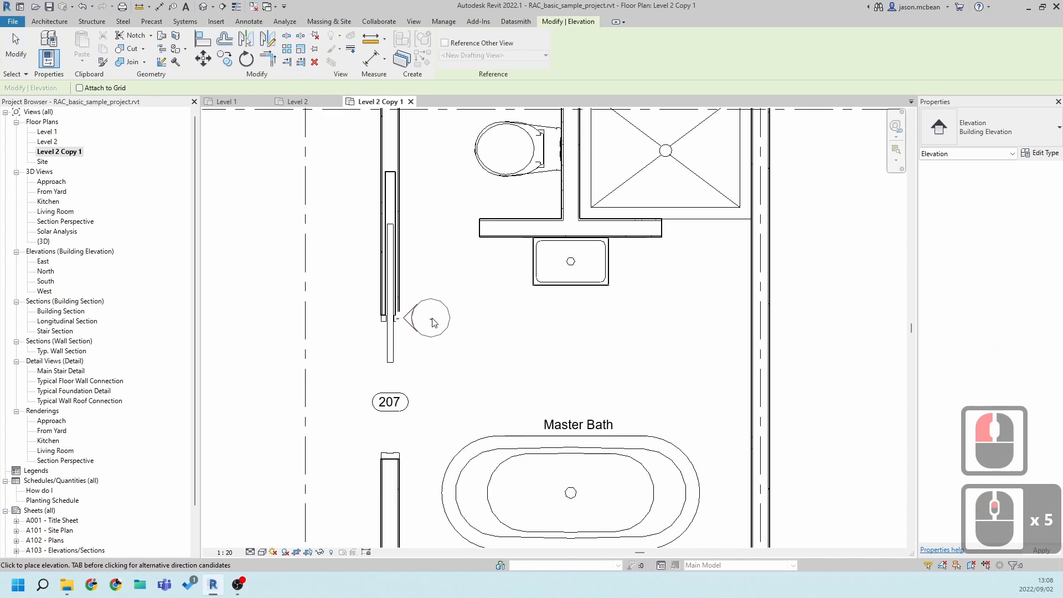
{"action": "left_click", "coordinate": [468, 331]}
{"action": "left_click", "coordinate": [702, 347]}
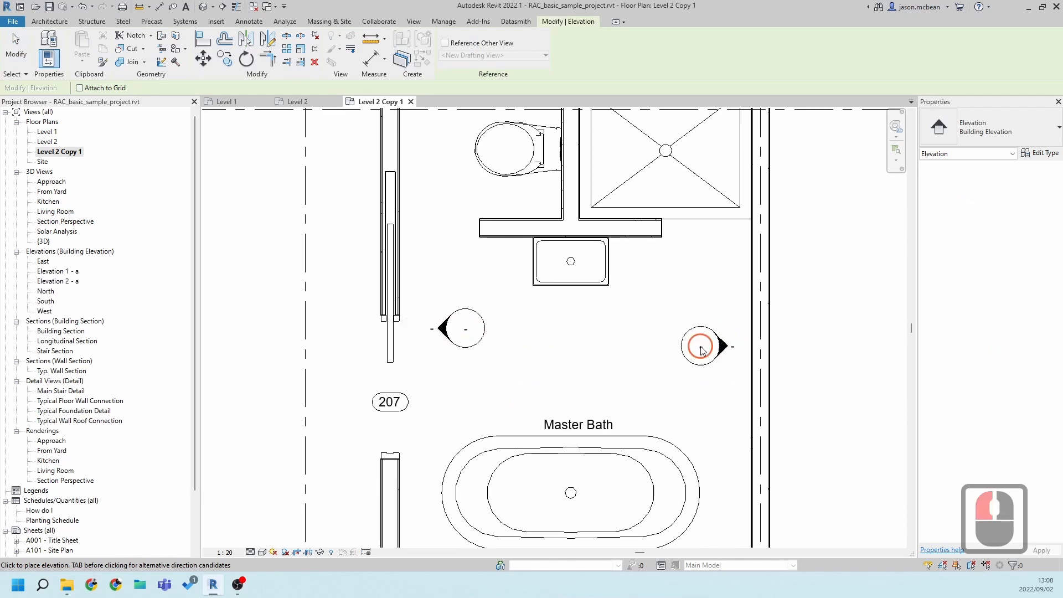
{"action": "left_click", "coordinate": [650, 290]}
{"action": "key", "text": "Escape"}
{"action": "key", "text": "Escape"}
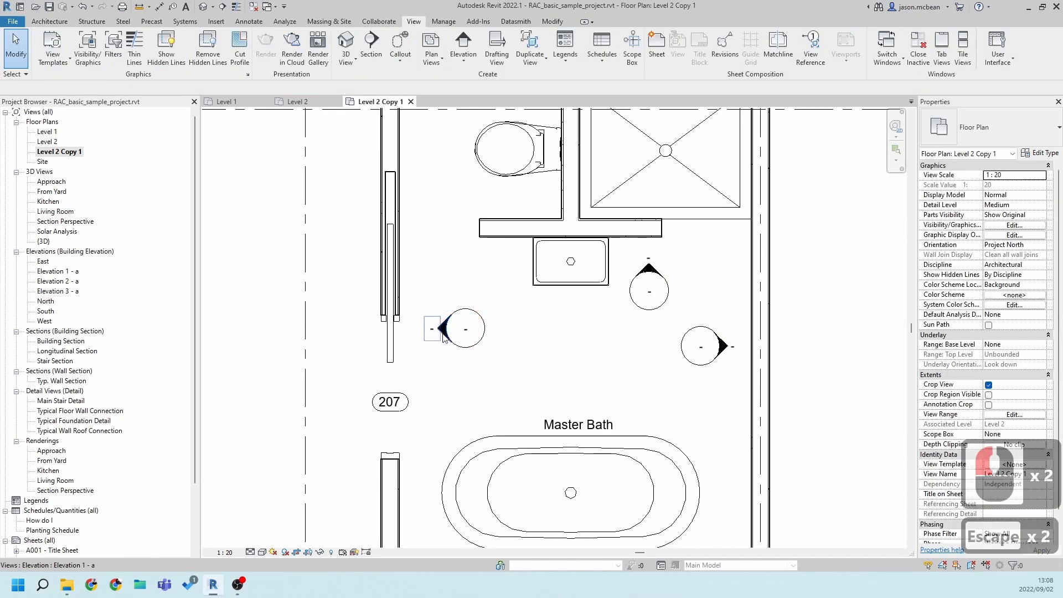
Inspect the elevation marker beside door 207, checking both its circle and its view arrow
{"action": "scroll", "coordinate": [482, 351], "scroll_direction": "up", "scroll_amount": 3}
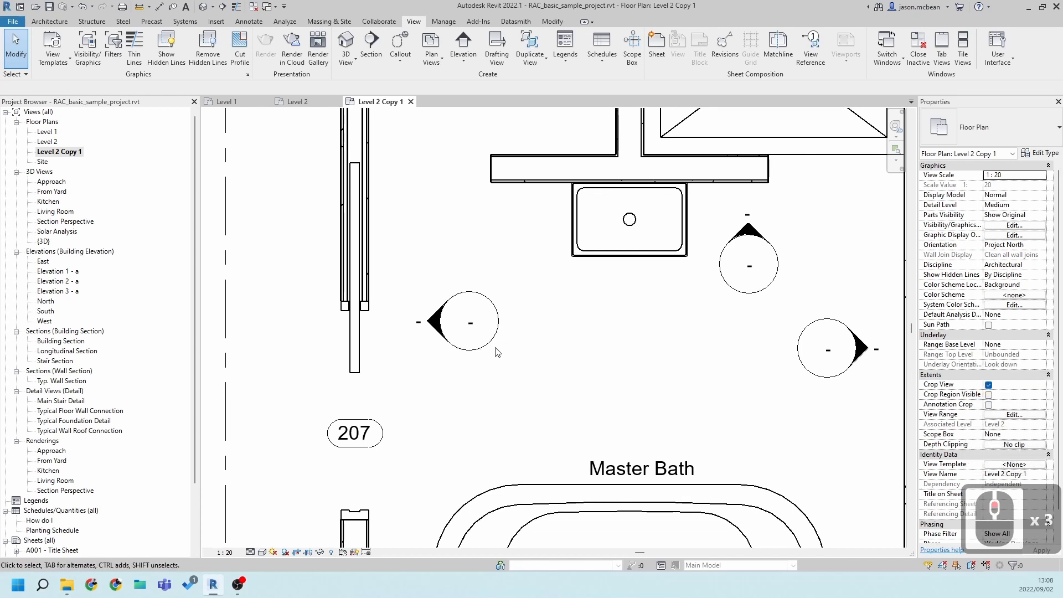
{"action": "left_click", "coordinate": [490, 351]}
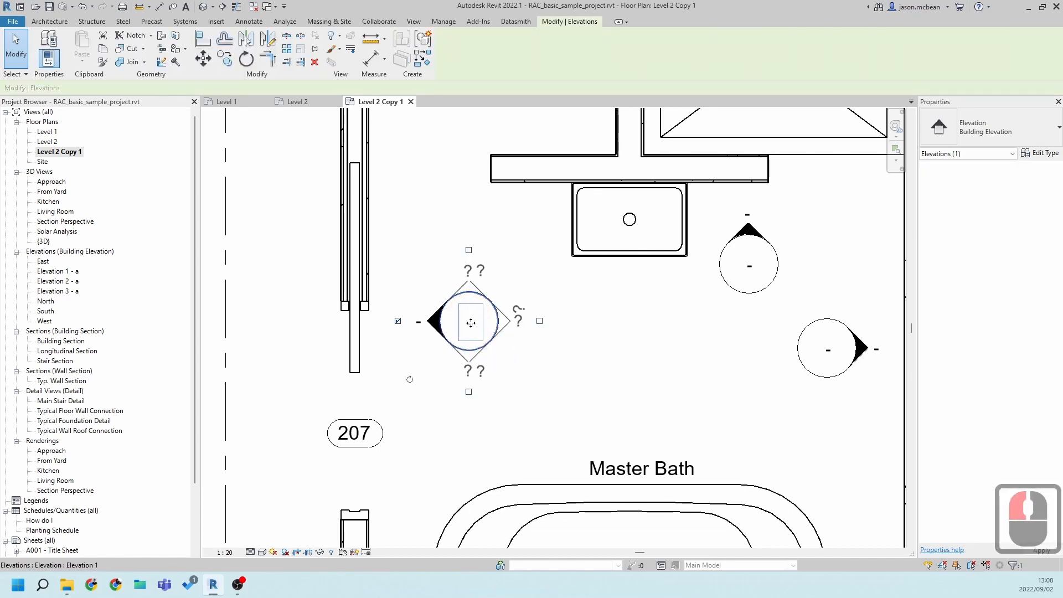
{"action": "left_click", "coordinate": [413, 341]}
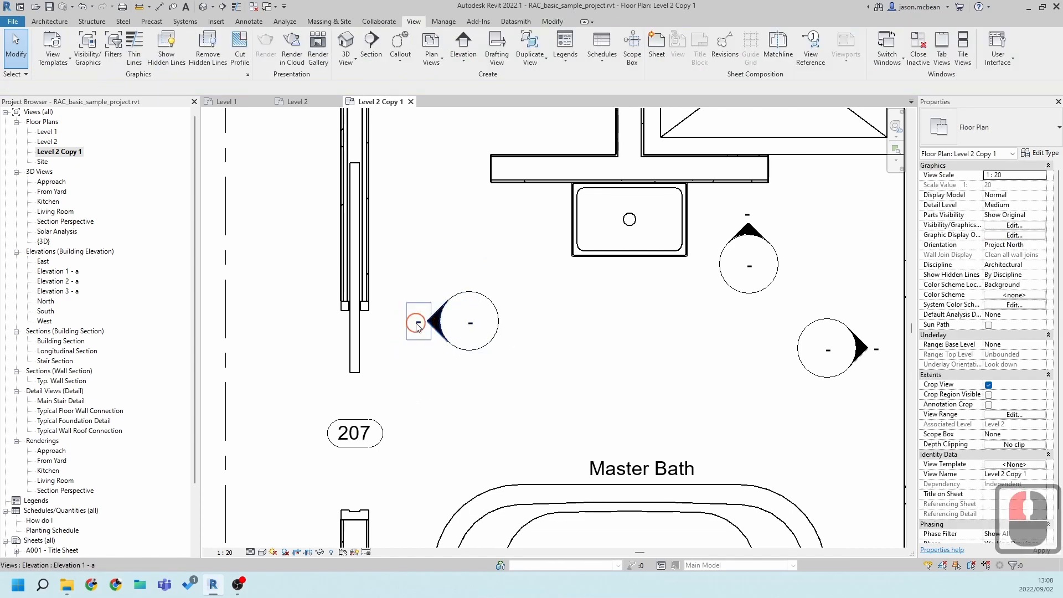
{"action": "double_click", "coordinate": [418, 325]}
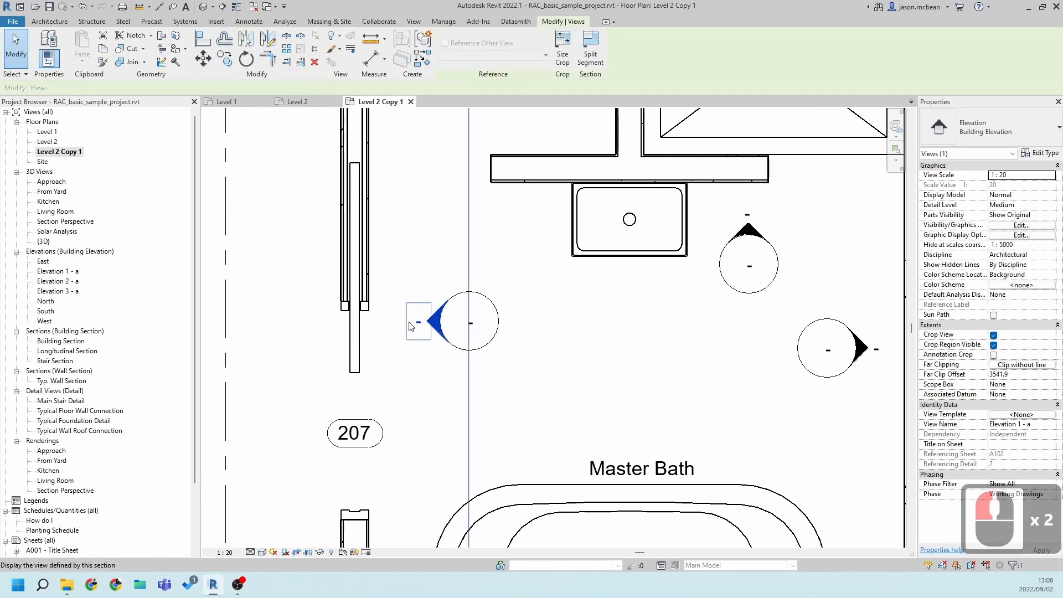
{"action": "left_click", "coordinate": [548, 344]}
{"action": "double_click", "coordinate": [472, 325]}
{"action": "scroll", "coordinate": [474, 331], "scroll_direction": "down", "scroll_amount": 5}
{"action": "scroll", "coordinate": [470, 327], "scroll_direction": "up", "scroll_amount": 5}
{"action": "key", "text": "Escape"}
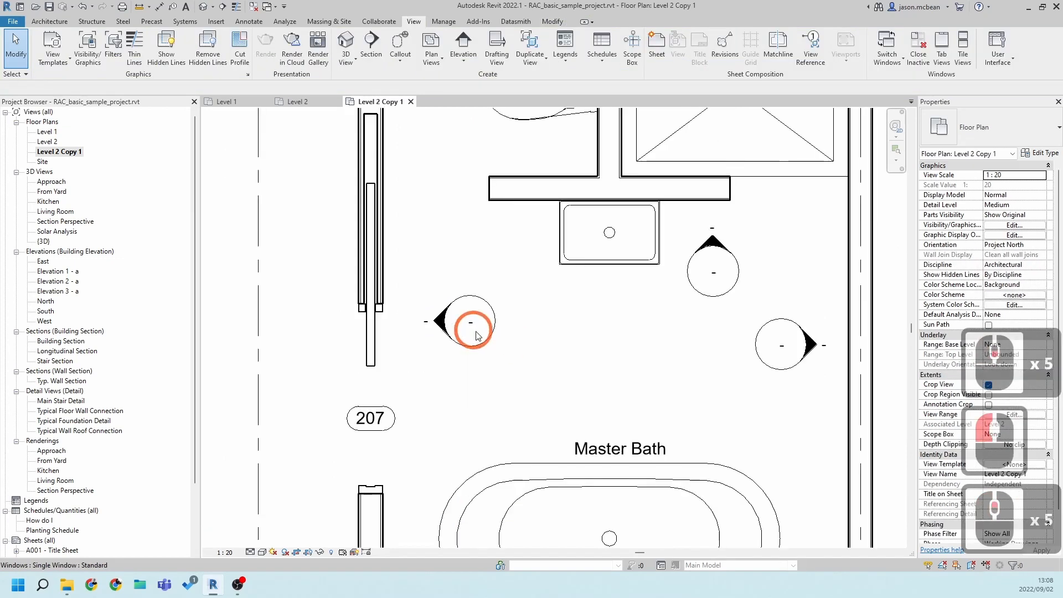
{"action": "scroll", "coordinate": [472, 326], "scroll_direction": "down", "scroll_amount": 6}
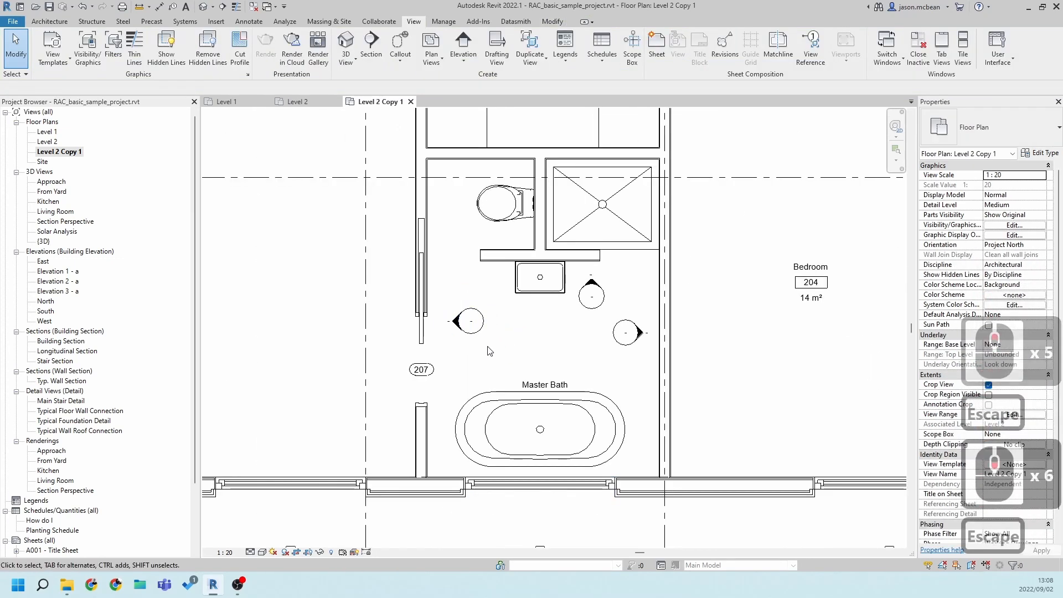
Turn on the elevation views facing the basin wall and the bathtub on the marker beside door 207
{"action": "scroll", "coordinate": [468, 329], "scroll_direction": "up", "scroll_amount": 4}
{"action": "left_click", "coordinate": [466, 330]}
{"action": "left_click", "coordinate": [447, 262]}
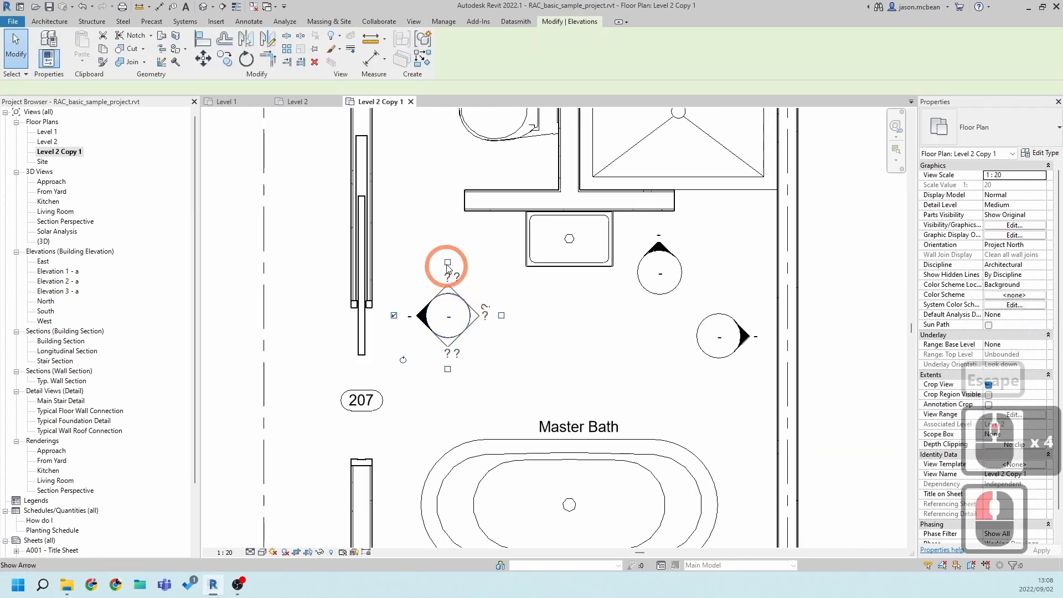
{"action": "left_click", "coordinate": [448, 370]}
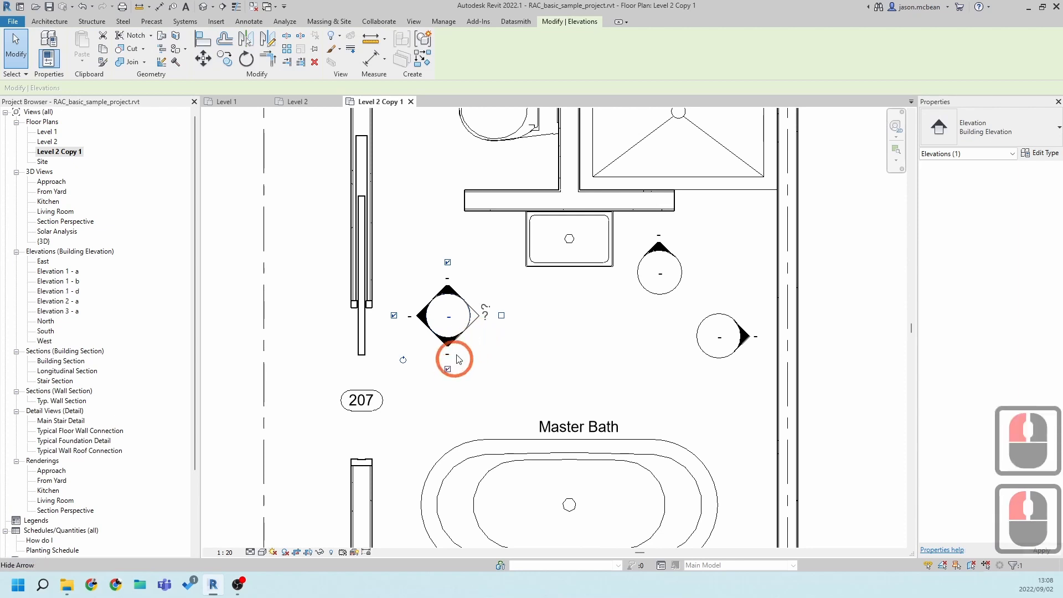
Review the Elevation 3 - a, Elevation 2 - a and Elevation 1 - d views, then close them and return to the duplicated plan
{"action": "double_click", "coordinate": [61, 312]}
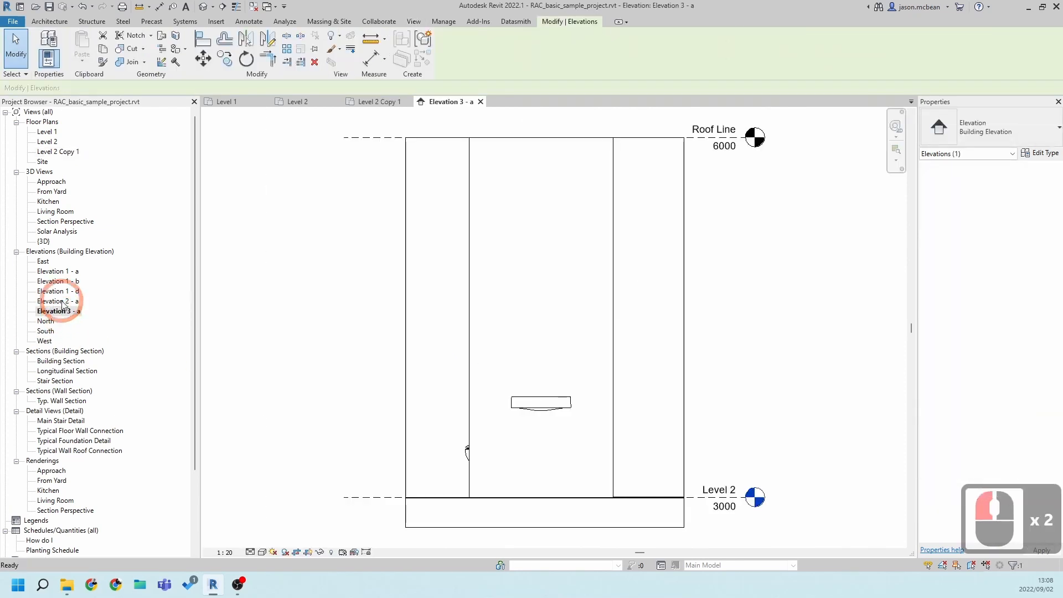
{"action": "double_click", "coordinate": [62, 302]}
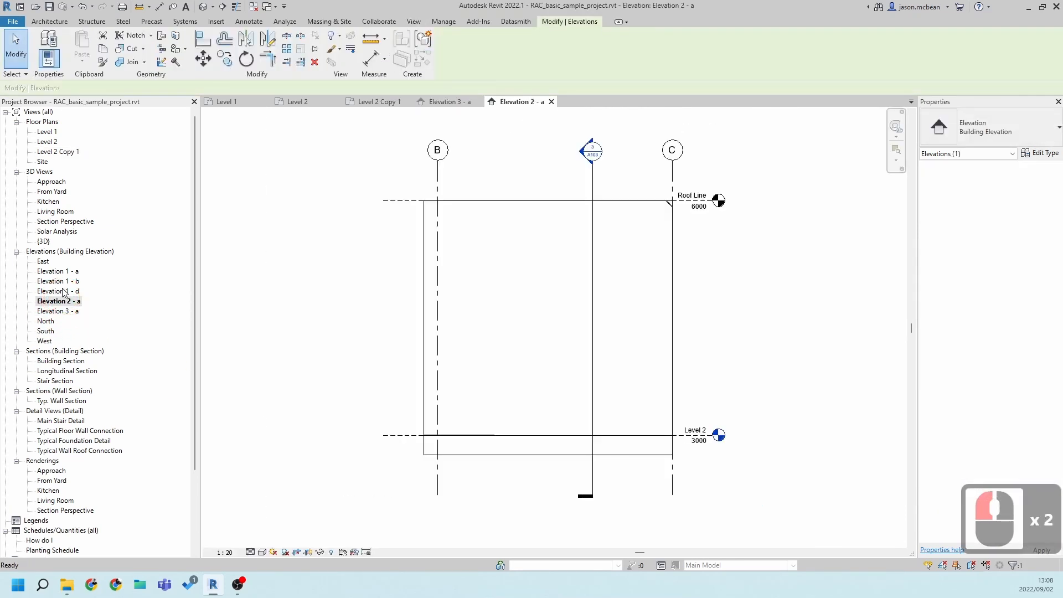
{"action": "double_click", "coordinate": [62, 291]}
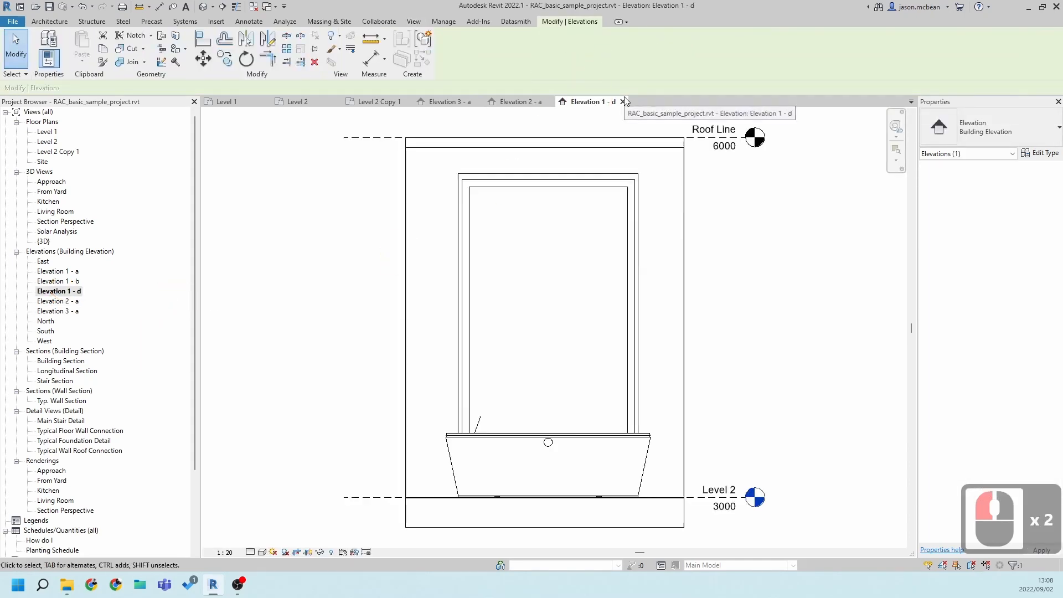
{"action": "left_click", "coordinate": [624, 102]}
{"action": "left_click", "coordinate": [551, 102]}
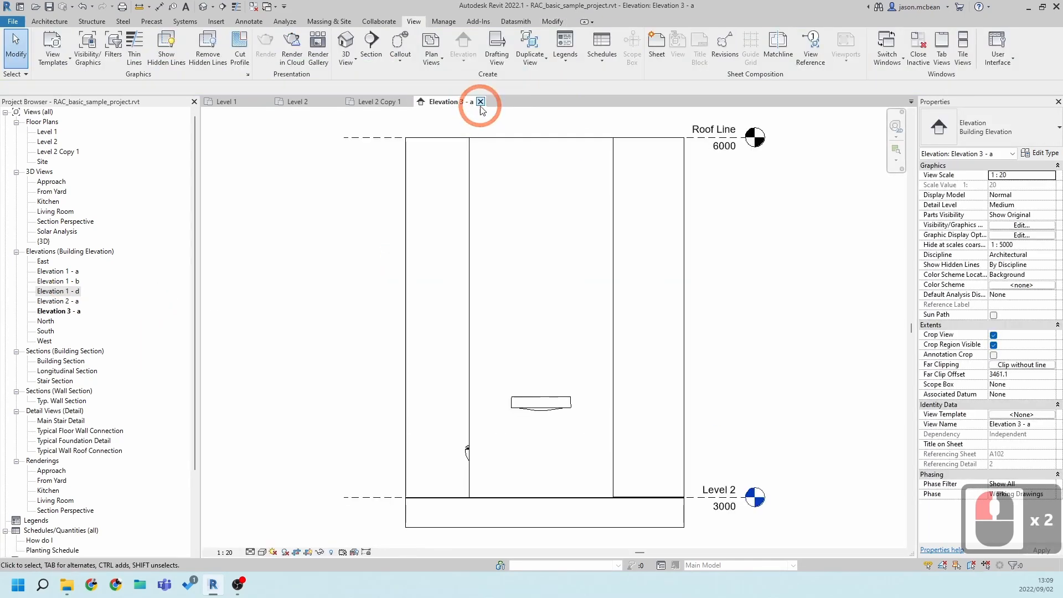
{"action": "left_click", "coordinate": [480, 101]}
{"action": "left_click", "coordinate": [459, 350]}
{"action": "key", "text": "Escape"}
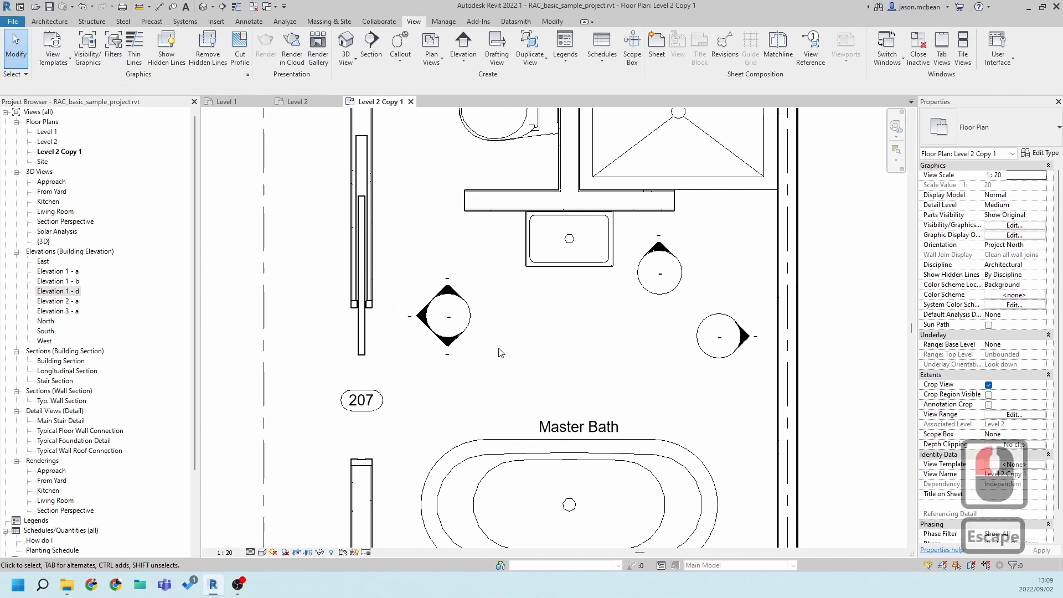
Delete the elevation marker beside door 207 together with its elevation views
{"action": "left_click", "coordinate": [441, 304]}
{"action": "left_click", "coordinate": [508, 351]}
{"action": "left_click_drag", "start_coordinate": [399, 253], "coordinate": [548, 435]}
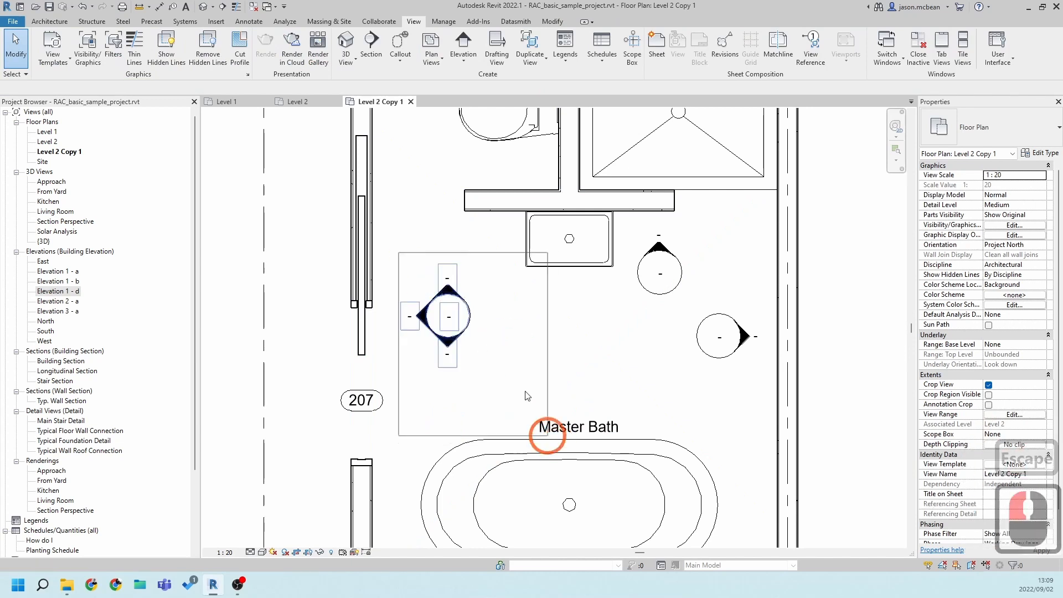
{"action": "key", "text": "Delete"}
{"action": "left_click", "coordinate": [572, 328]}
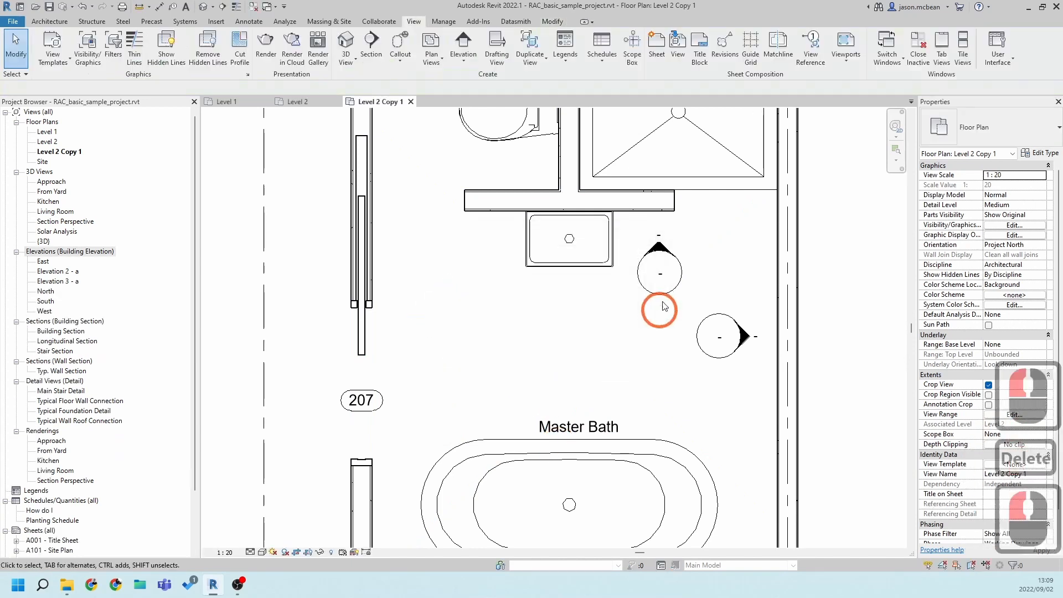
Delete the two remaining elevation markers in the master bath, along with their elevation views
{"action": "scroll", "coordinate": [667, 299], "scroll_direction": "down", "scroll_amount": 6}
{"action": "scroll", "coordinate": [668, 292], "scroll_direction": "up", "scroll_amount": 4}
{"action": "left_click", "coordinate": [669, 292]}
{"action": "key", "text": "Delete"}
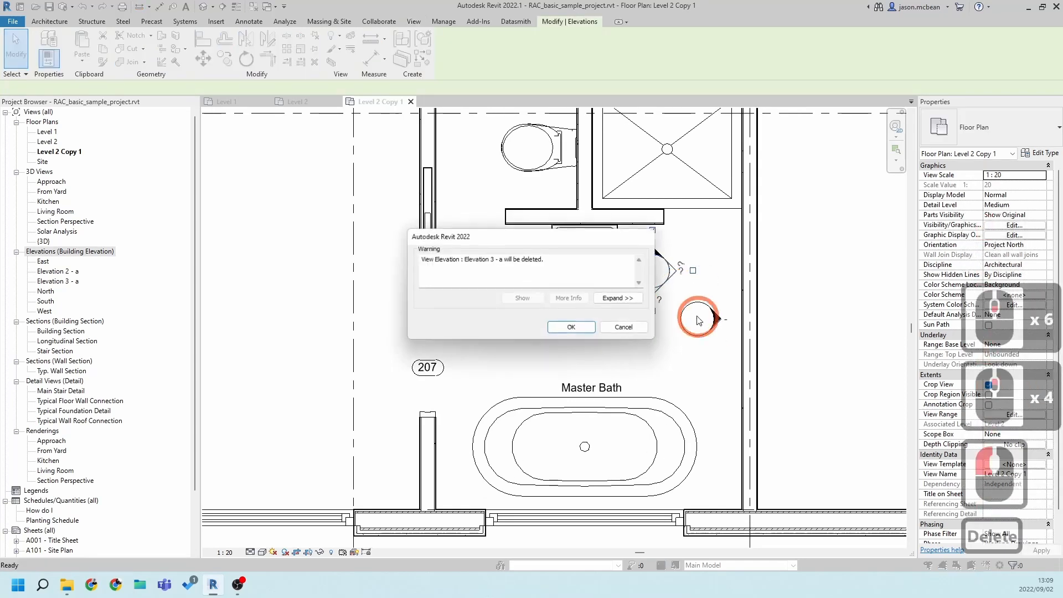
{"action": "key", "text": "Return"}
{"action": "left_click", "coordinate": [701, 304]}
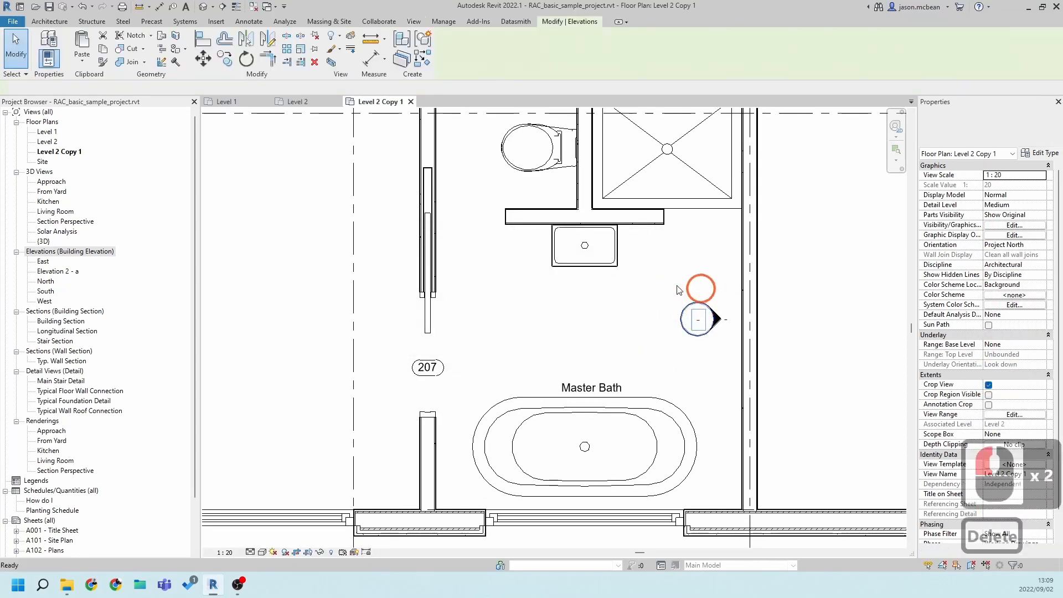
{"action": "key", "text": "Delete"}
{"action": "left_click", "coordinate": [572, 328]}
Draw a vertical section through the master bath just inside door 207, facing the door wall, with section heads at both ends
{"action": "scroll", "coordinate": [707, 301], "scroll_direction": "down", "scroll_amount": 3}
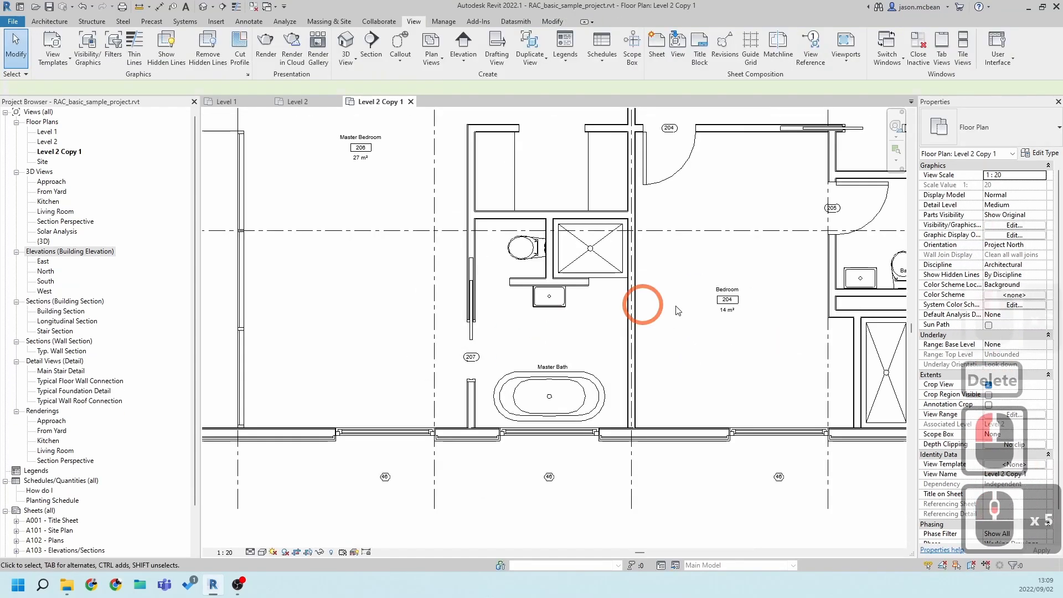
{"action": "scroll", "coordinate": [422, 237], "scroll_direction": "up", "scroll_amount": 2}
{"action": "left_click", "coordinate": [368, 47]}
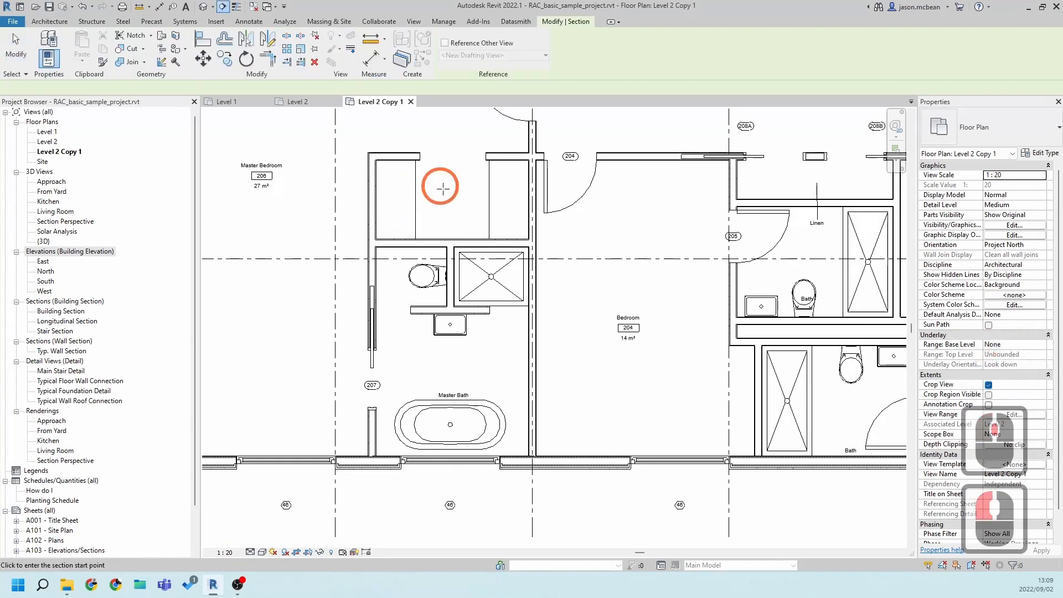
{"action": "left_click", "coordinate": [388, 126]}
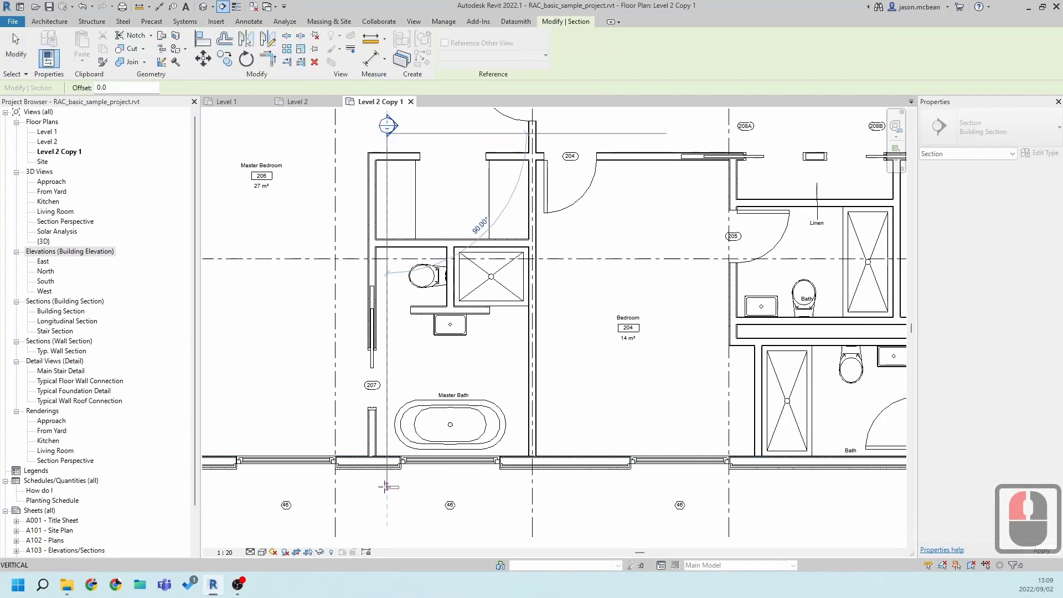
{"action": "left_click", "coordinate": [387, 491]}
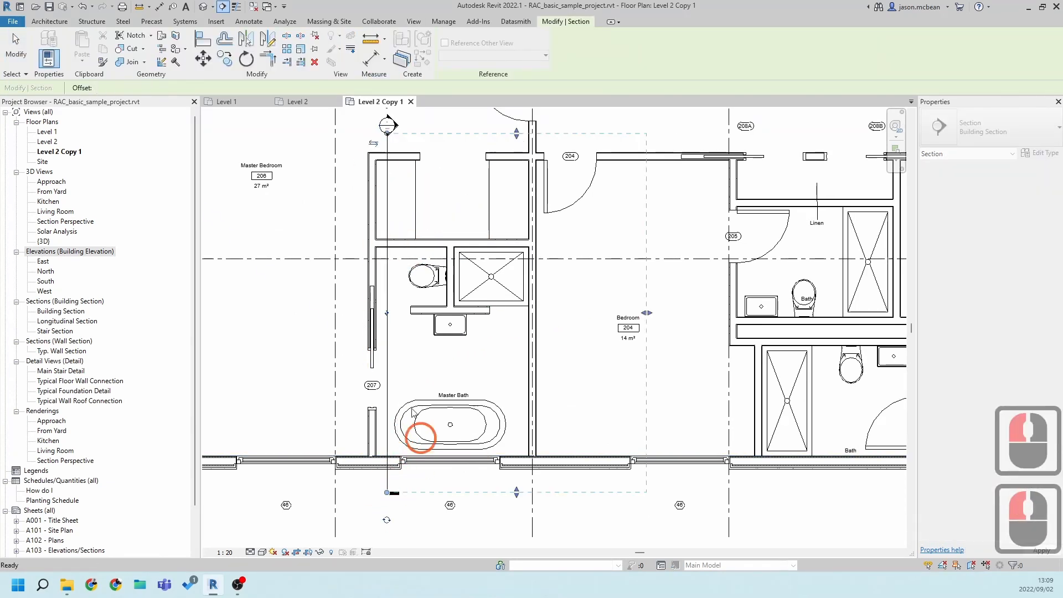
{"action": "left_click", "coordinate": [373, 143]}
{"action": "left_click", "coordinate": [388, 522]}
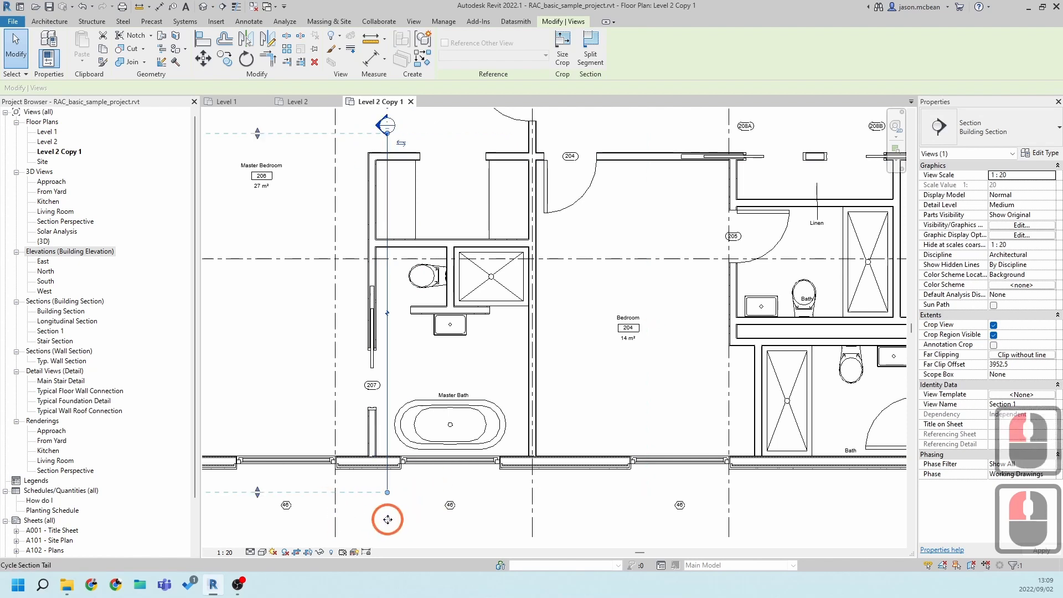
{"action": "left_click", "coordinate": [388, 522]}
{"action": "key", "text": "Escape"}
{"action": "key", "text": "Escape"}
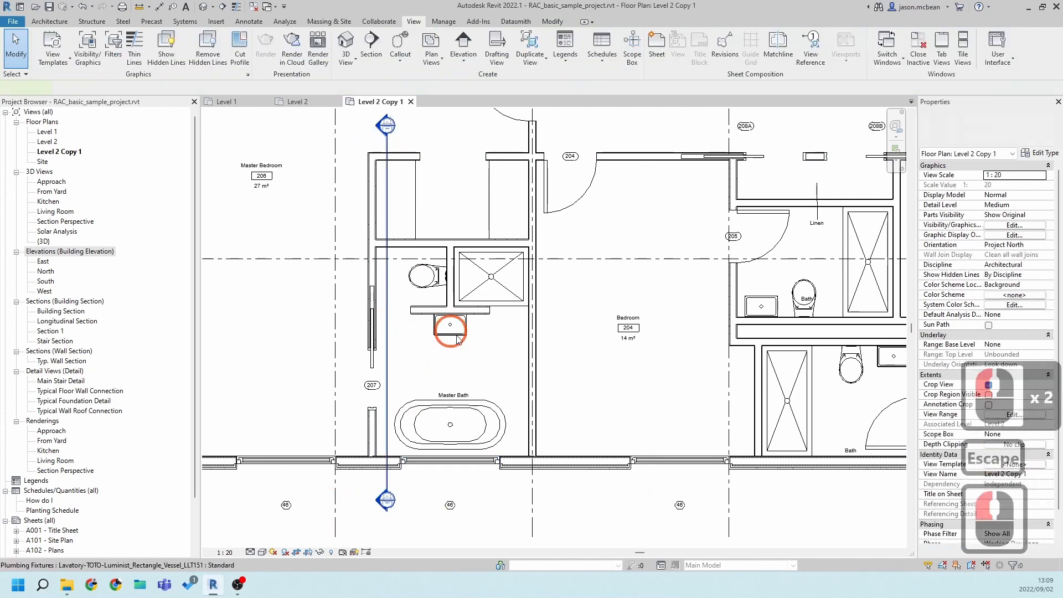
Draw a horizontal section across the master bath above the bathtub, facing the basin, with section heads at both ends
{"action": "scroll", "coordinate": [414, 471], "scroll_direction": "up", "scroll_amount": 4}
{"action": "scroll", "coordinate": [414, 472], "scroll_direction": "down", "scroll_amount": 2}
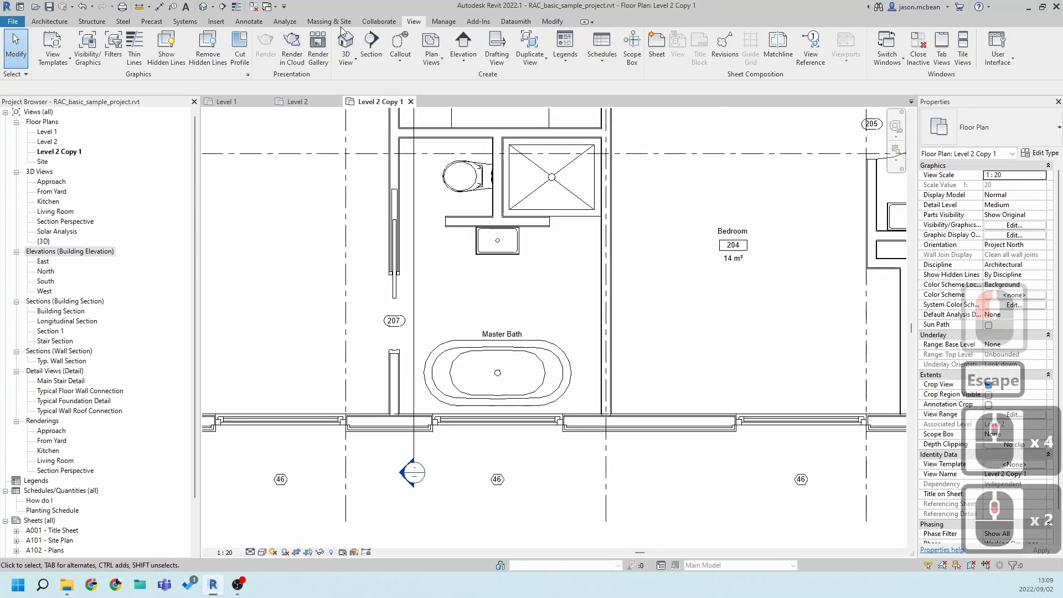
{"action": "left_click", "coordinate": [371, 44]}
{"action": "left_click", "coordinate": [353, 335]}
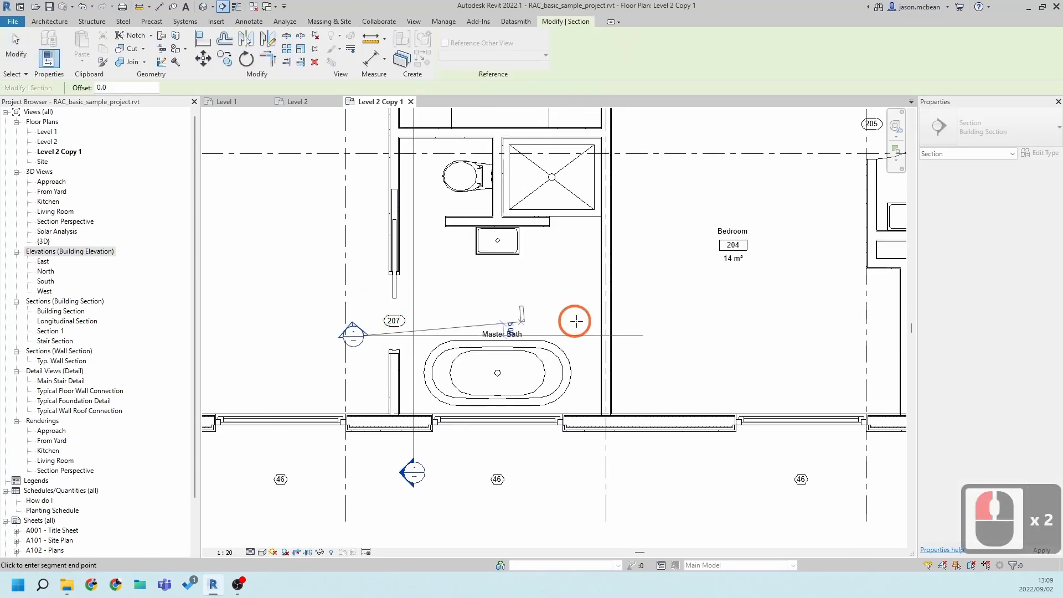
{"action": "left_click", "coordinate": [653, 335]}
{"action": "key", "text": "Escape"}
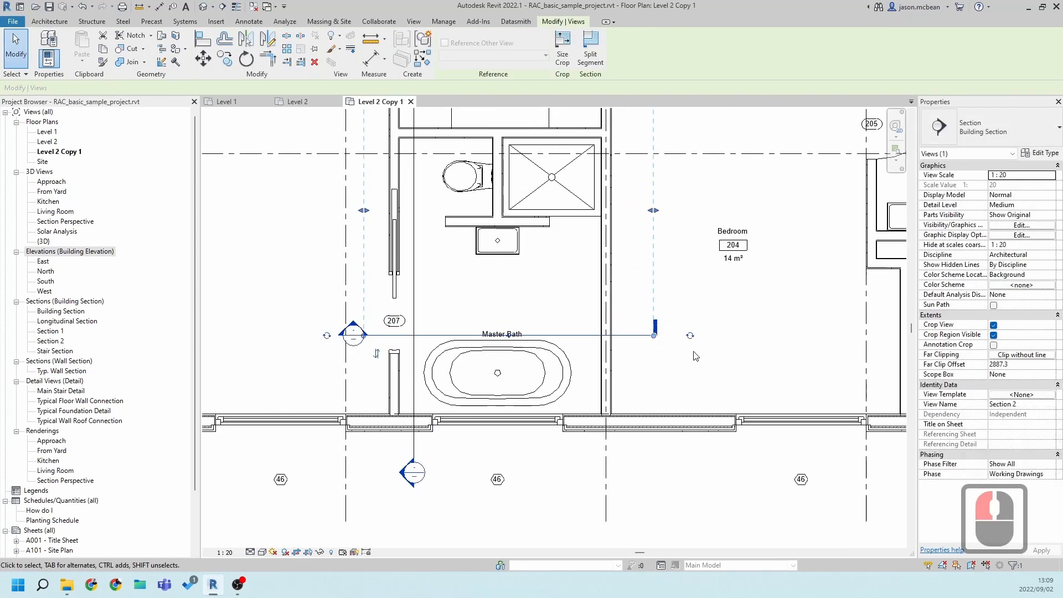
{"action": "left_click", "coordinate": [690, 336]}
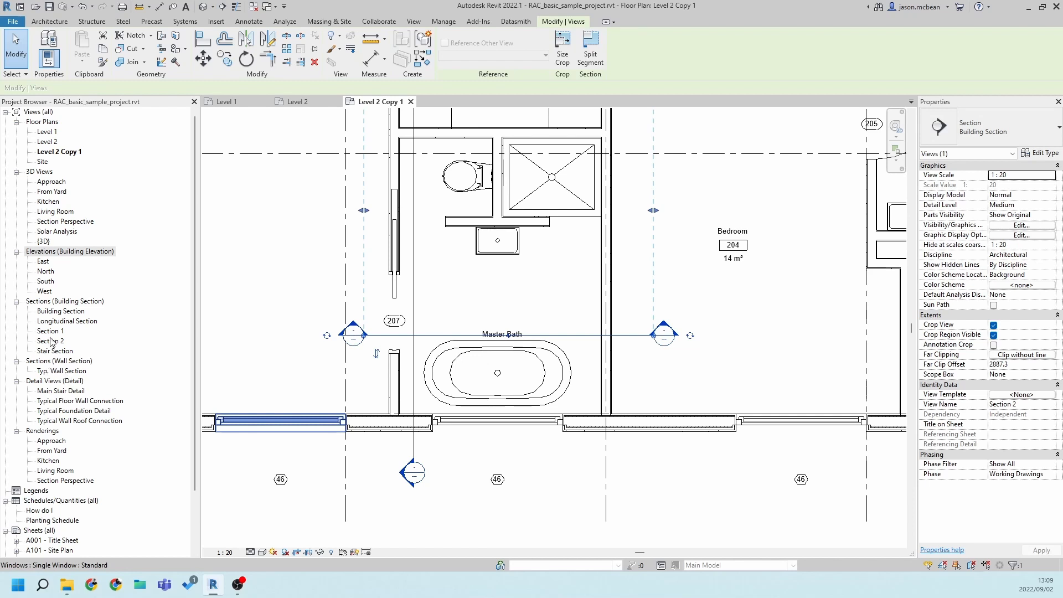
Flip the horizontal section to face the bathtub and pull its far clip closer to the outer wall
{"action": "left_click", "coordinate": [61, 302]}
{"action": "key", "text": "Escape"}
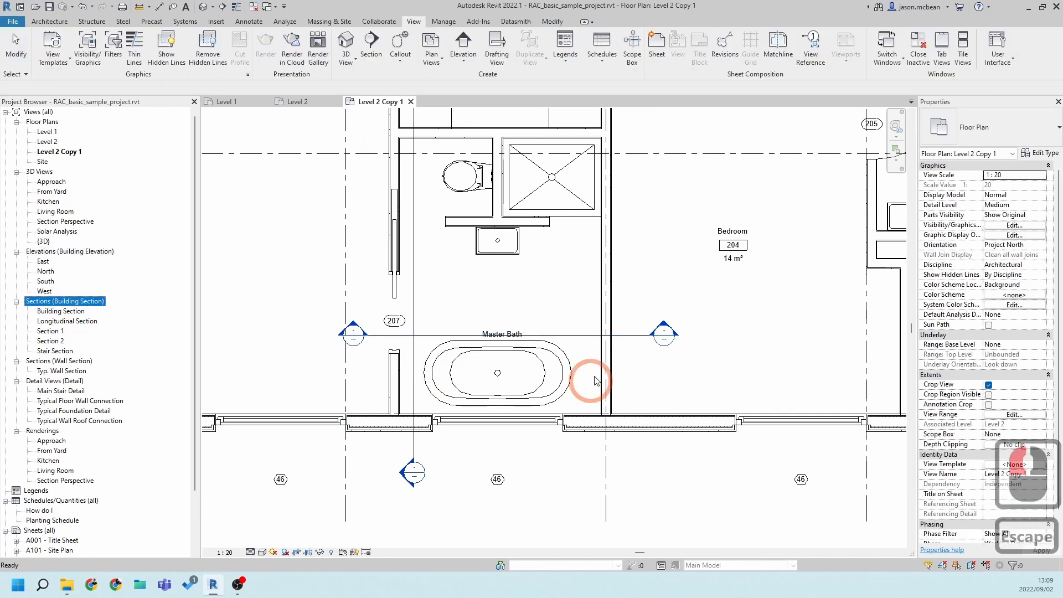
{"action": "left_click", "coordinate": [589, 336]}
{"action": "scroll", "coordinate": [505, 342], "scroll_direction": "down", "scroll_amount": 4}
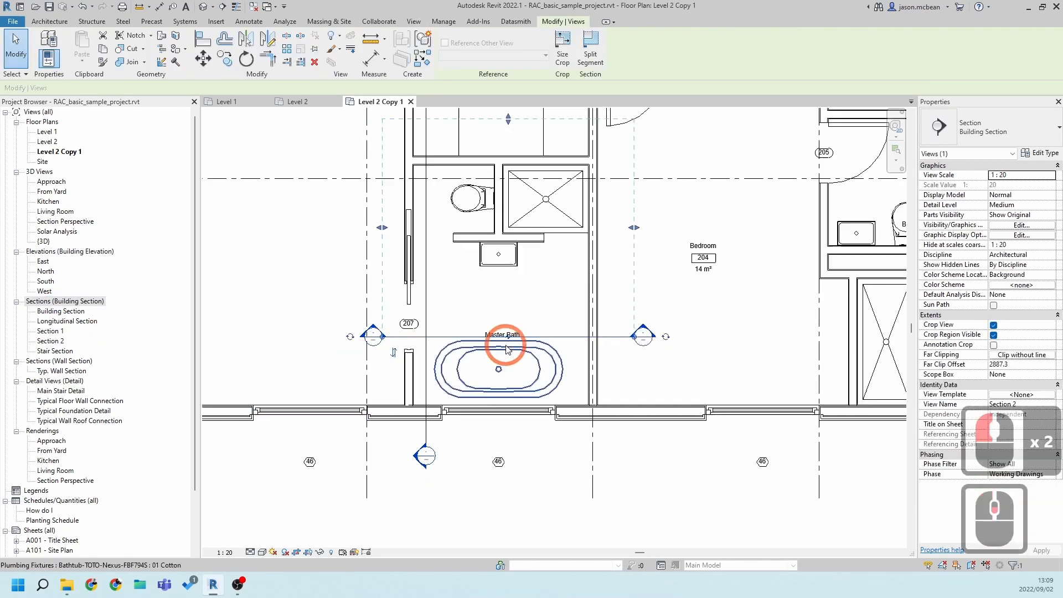
{"action": "left_click", "coordinate": [432, 350]}
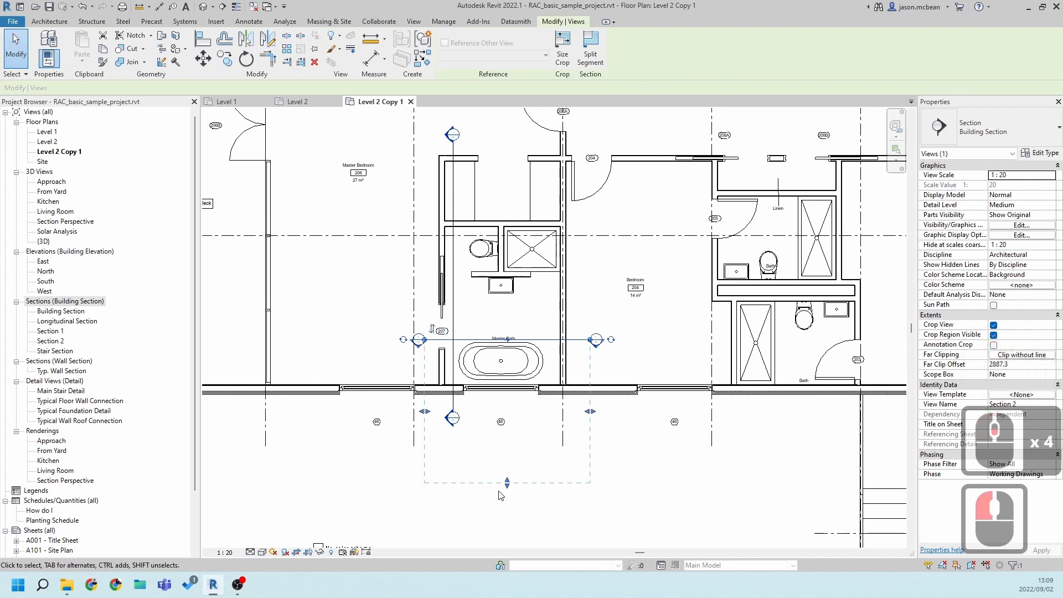
{"action": "left_click_drag", "start_coordinate": [514, 435], "coordinate": [515, 436]}
{"action": "left_click", "coordinate": [472, 420]}
{"action": "key", "text": "Escape"}
{"action": "scroll", "coordinate": [543, 299], "scroll_direction": "up", "scroll_amount": 3}
{"action": "middle_click_drag", "start_coordinate": [531, 338], "coordinate": [503, 378]}
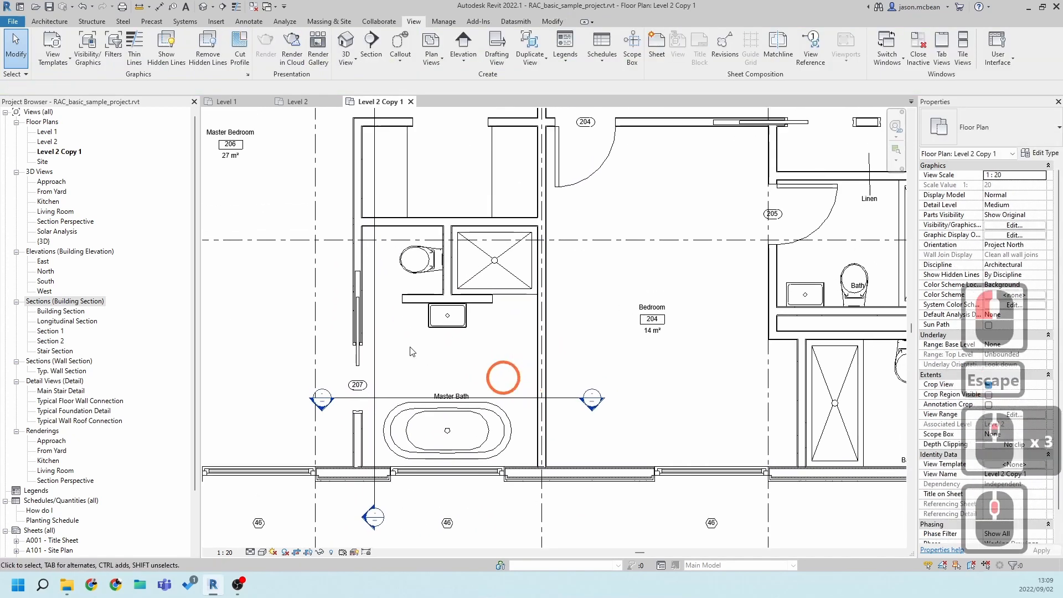
Shorten the vertical section line to start near the master bath's upper wall and reduce its view depth
{"action": "scroll", "coordinate": [461, 232], "scroll_direction": "down", "scroll_amount": 2}
{"action": "middle_click_drag", "start_coordinate": [445, 159], "coordinate": [430, 206]}
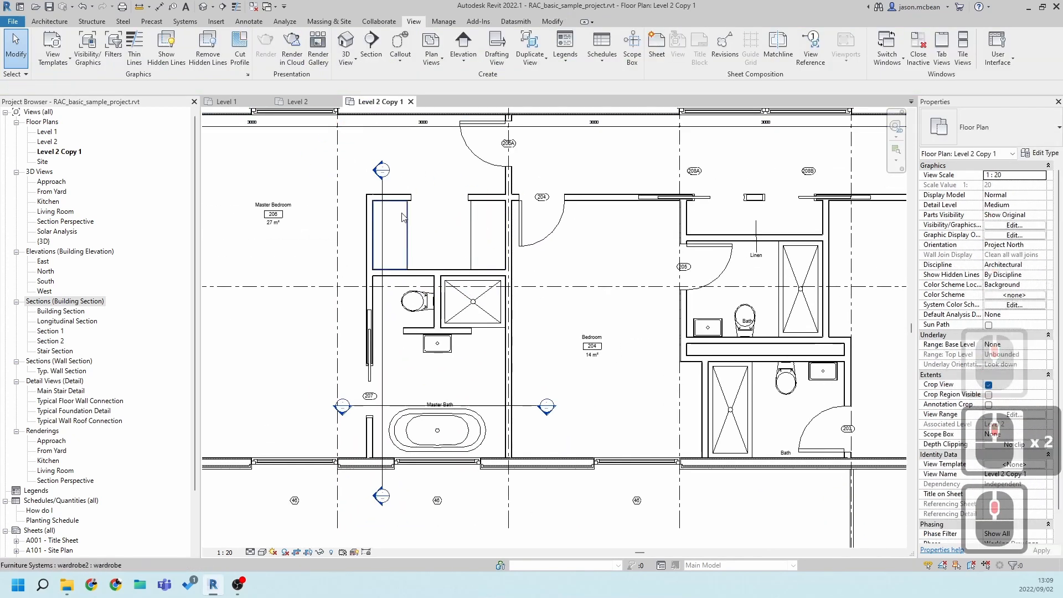
{"action": "left_click", "coordinate": [382, 230]}
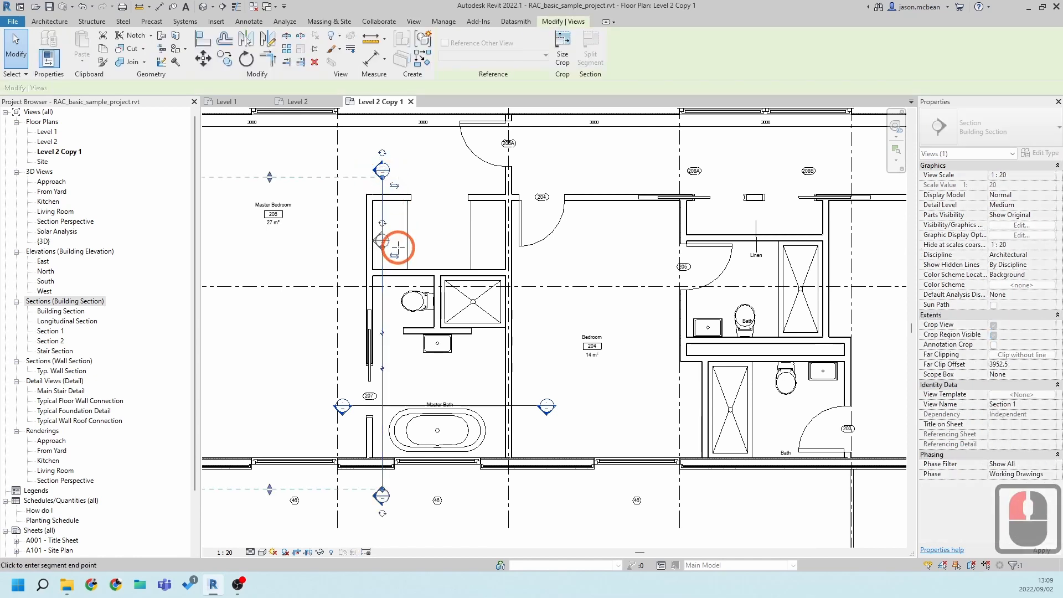
{"action": "left_click_drag", "start_coordinate": [394, 264], "coordinate": [393, 265]}
{"action": "left_click_drag", "start_coordinate": [282, 265], "coordinate": [282, 262]}
{"action": "scroll", "coordinate": [408, 291], "scroll_direction": "down", "scroll_amount": 3}
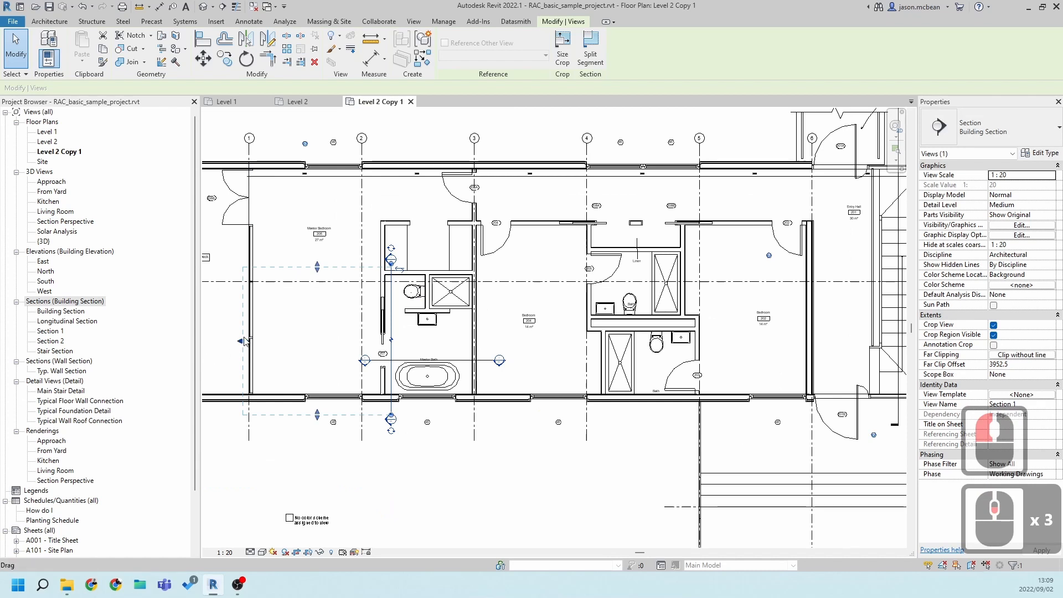
{"action": "left_click_drag", "start_coordinate": [246, 342], "coordinate": [281, 345]}
{"action": "key", "text": "Escape"}
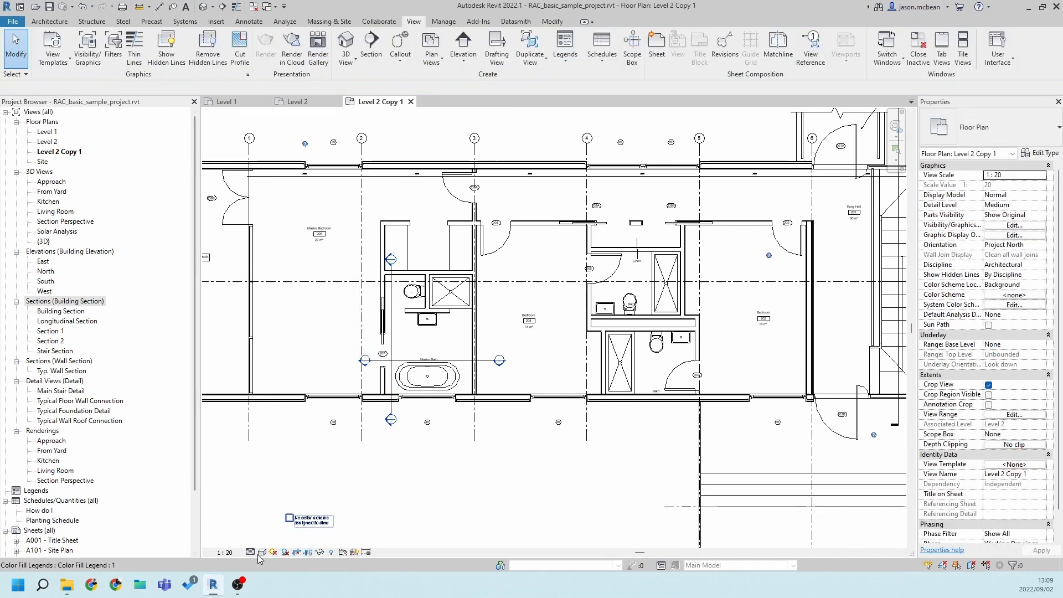
Set the plan's detail level to Fine, then display its crop region and shrink it around the master bath
{"action": "left_click", "coordinate": [251, 552]}
{"action": "left_click", "coordinate": [263, 540]}
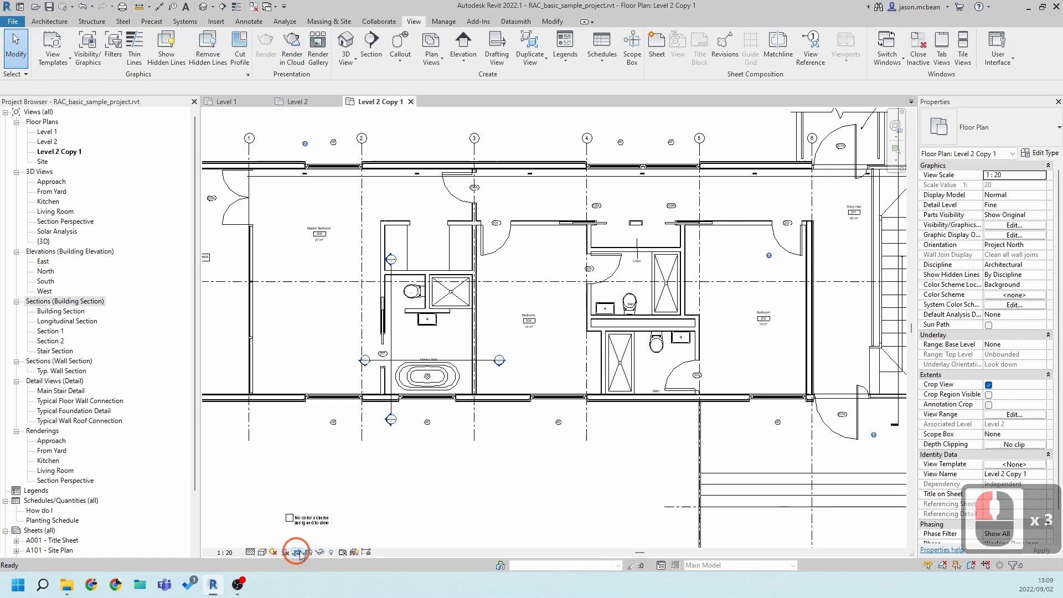
{"action": "scroll", "coordinate": [497, 415], "scroll_direction": "down", "scroll_amount": 10}
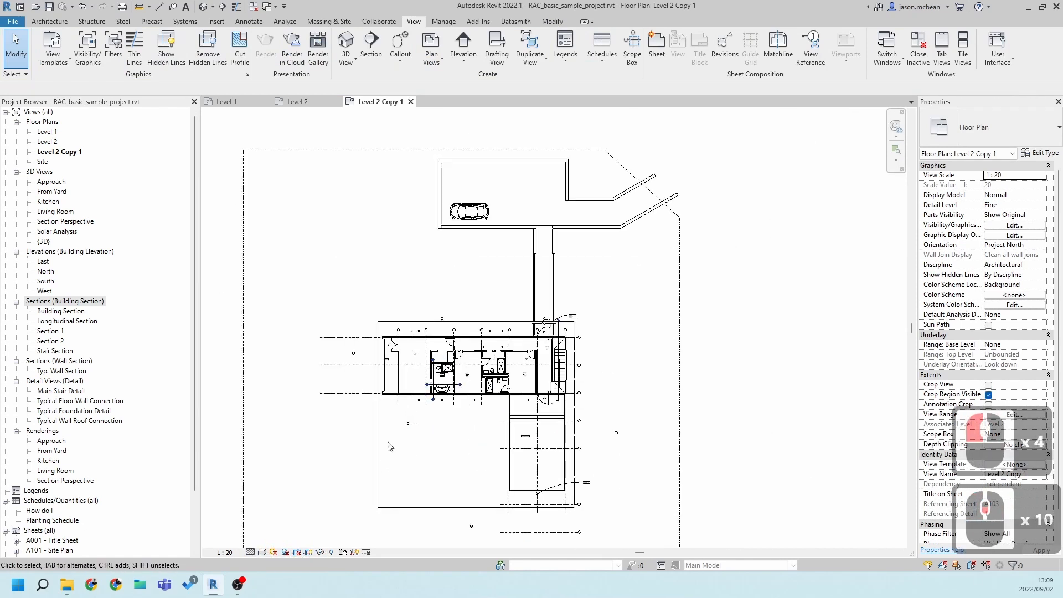
{"action": "left_click", "coordinate": [380, 413]}
{"action": "left_click_drag", "start_coordinate": [378, 415], "coordinate": [429, 414]}
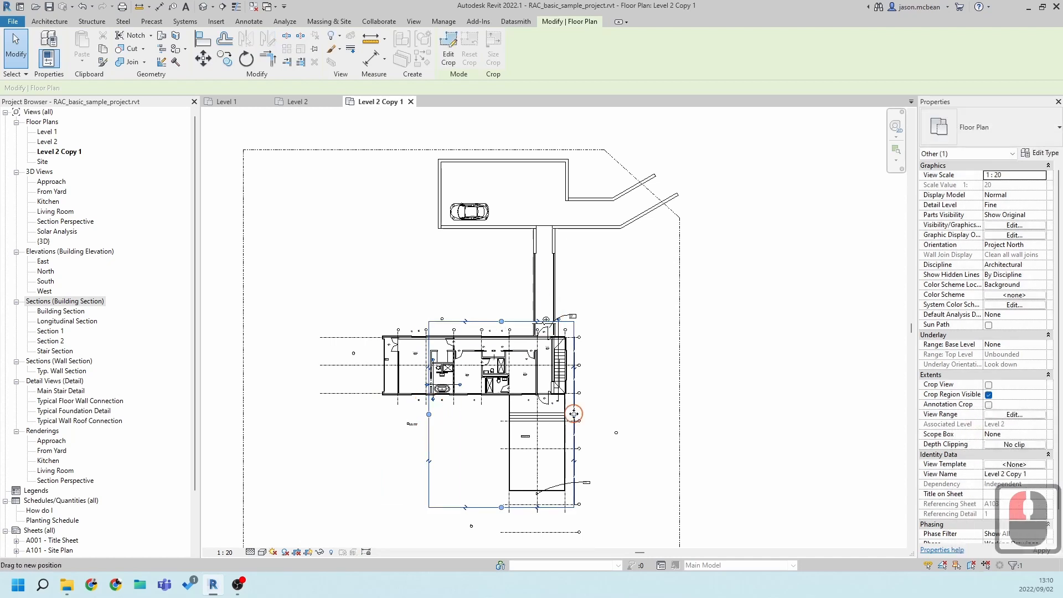
{"action": "left_click_drag", "start_coordinate": [574, 414], "coordinate": [461, 414]}
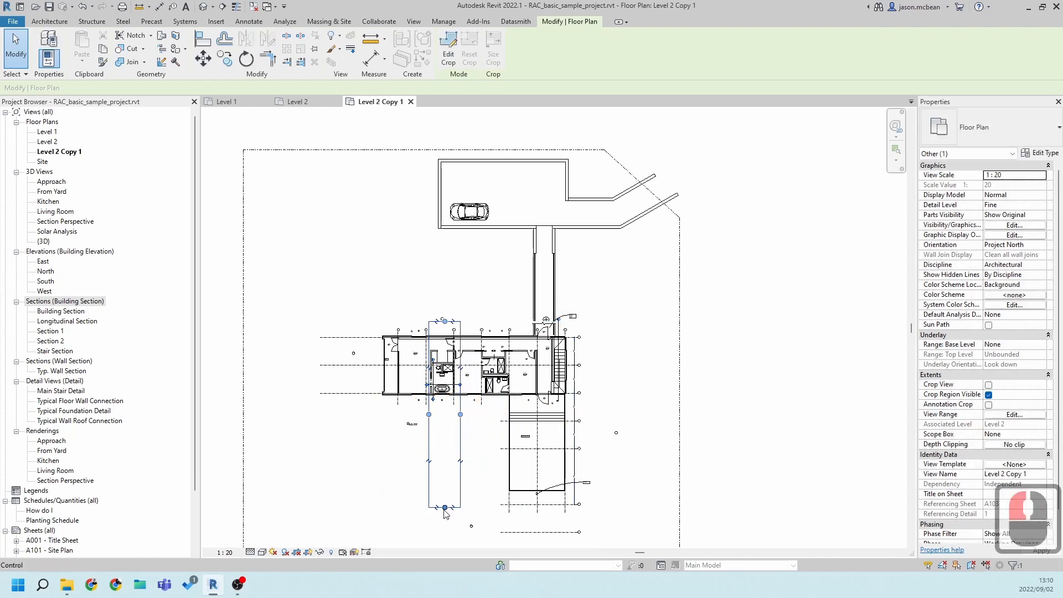
{"action": "left_click_drag", "start_coordinate": [446, 485], "coordinate": [445, 402]}
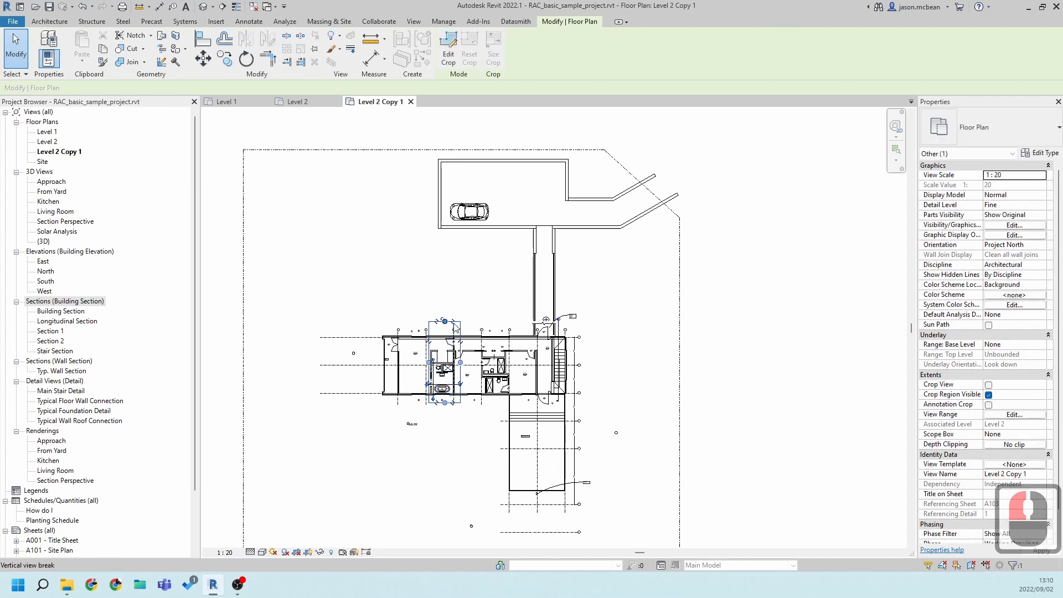
{"action": "left_click_drag", "start_coordinate": [447, 322], "coordinate": [445, 358]}
{"action": "scroll", "coordinate": [442, 386], "scroll_direction": "up", "scroll_amount": 9}
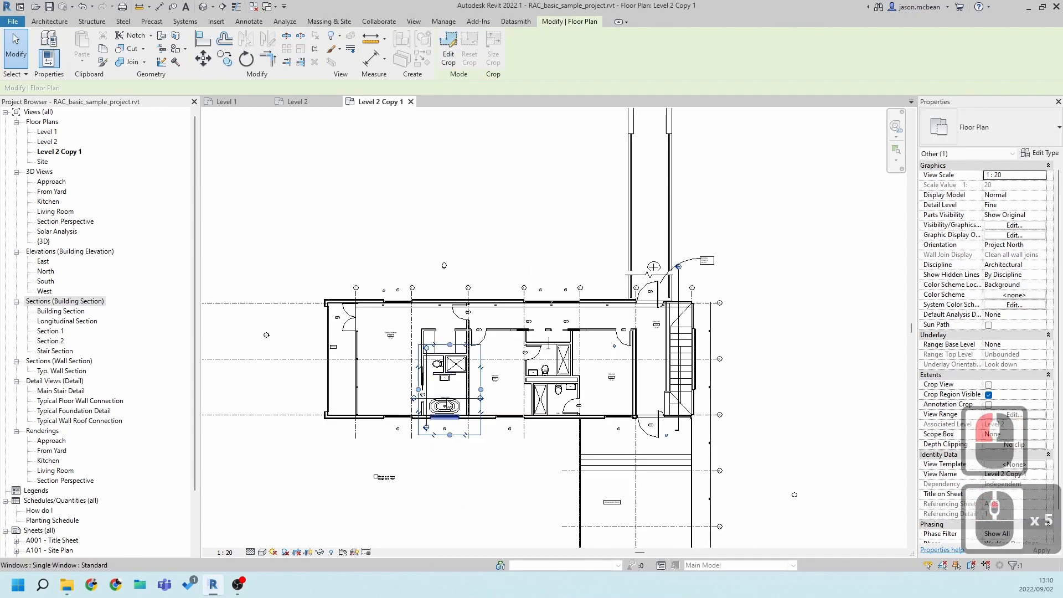
Hide the crop region boundary and turn on both the view crop and the annotation crop
{"action": "left_click", "coordinate": [306, 552]}
{"action": "left_click", "coordinate": [298, 553]}
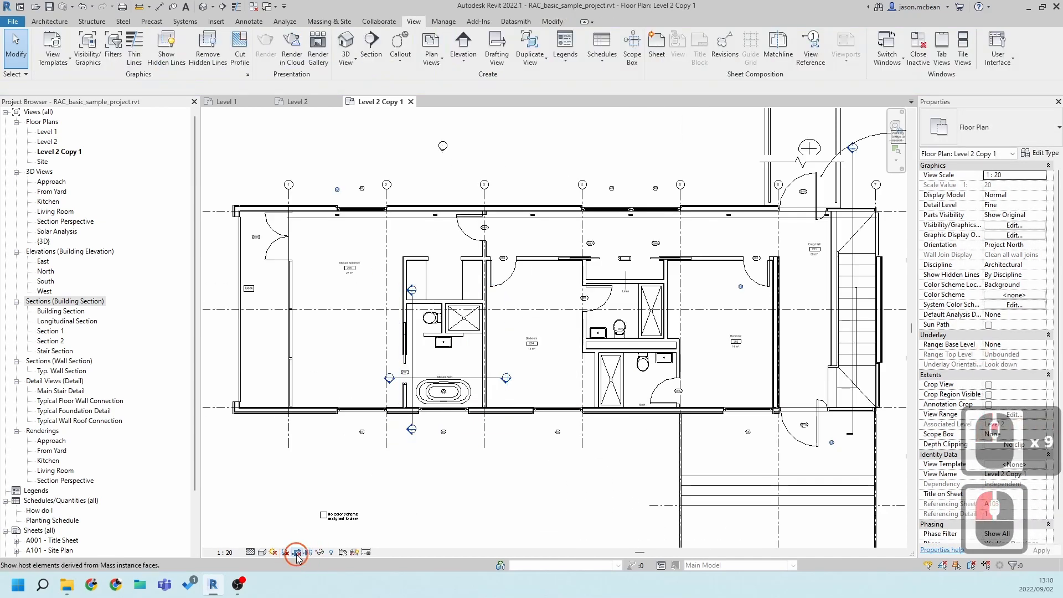
{"action": "left_click", "coordinate": [458, 482]}
{"action": "scroll", "coordinate": [485, 361], "scroll_direction": "up", "scroll_amount": 4}
{"action": "scroll", "coordinate": [486, 363], "scroll_direction": "down", "scroll_amount": 5}
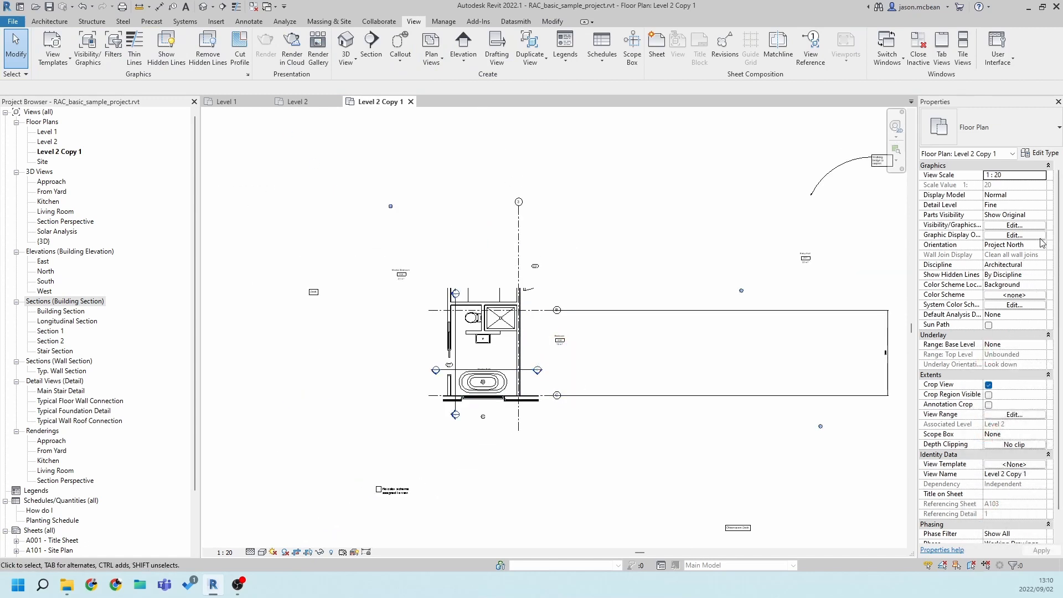
{"action": "left_click", "coordinate": [991, 396]}
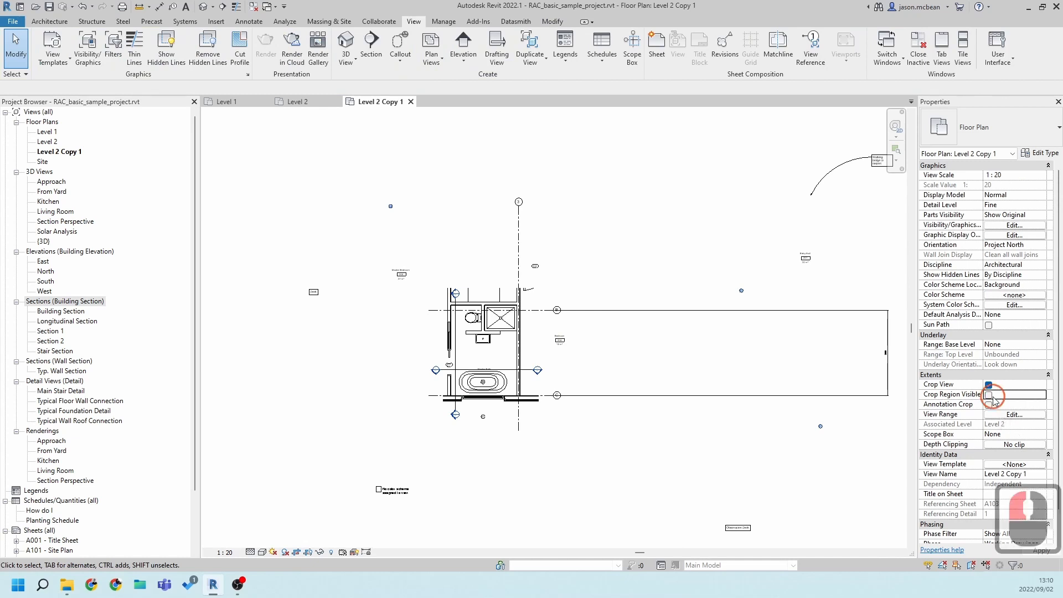
{"action": "left_click", "coordinate": [989, 405]}
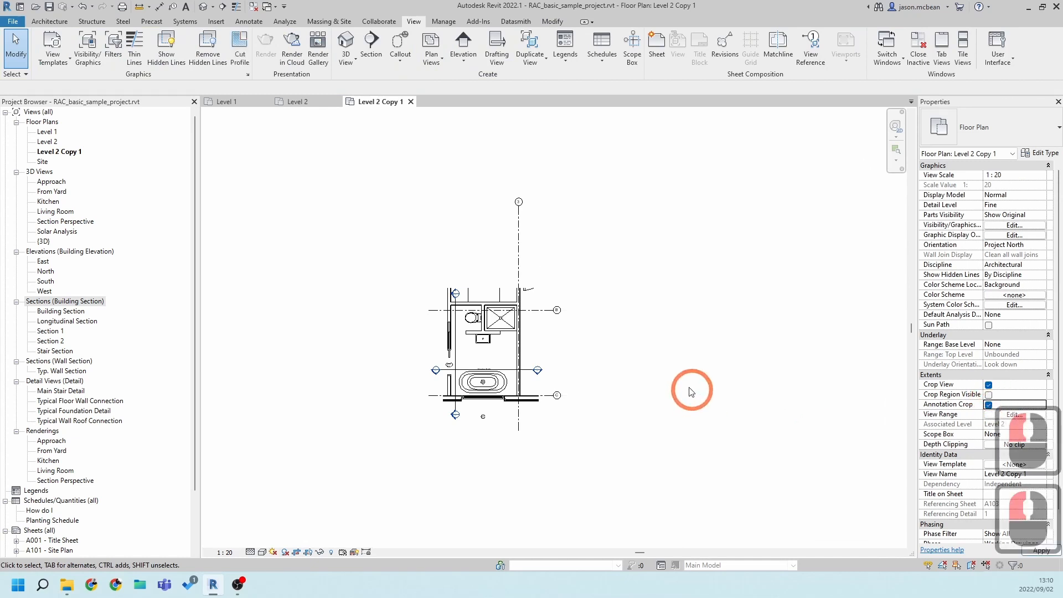
Shorten grid line 3 so that its bubble sits just above the cropped master bath
{"action": "scroll", "coordinate": [526, 360], "scroll_direction": "up", "scroll_amount": 5}
{"action": "scroll", "coordinate": [515, 127], "scroll_direction": "up", "scroll_amount": 1}
{"action": "middle_click_drag", "start_coordinate": [511, 119], "coordinate": [540, 199]}
{"action": "scroll", "coordinate": [540, 200], "scroll_direction": "down", "scroll_amount": 3}
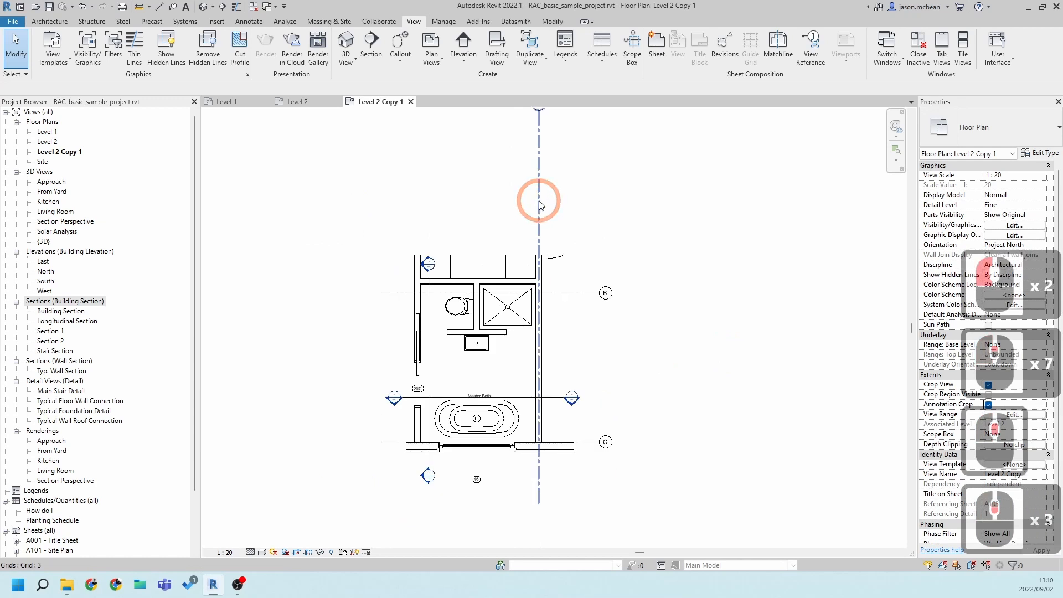
{"action": "left_click", "coordinate": [539, 194]}
{"action": "left_click_drag", "start_coordinate": [537, 114], "coordinate": [541, 238]}
{"action": "left_click", "coordinate": [695, 340]}
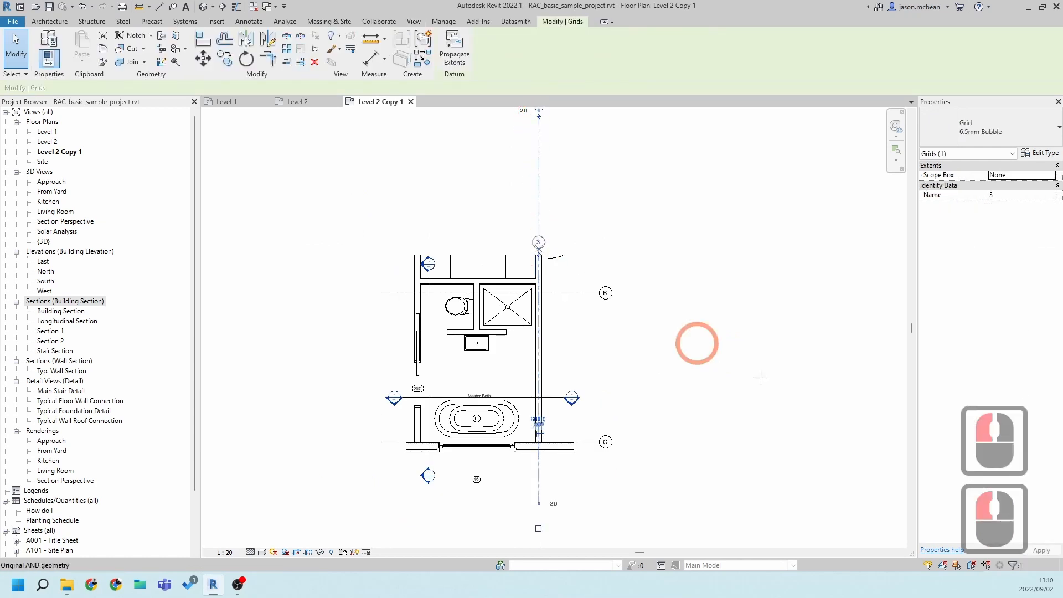
{"action": "scroll", "coordinate": [476, 419], "scroll_direction": "up", "scroll_amount": 3}
{"action": "left_click", "coordinate": [416, 196]}
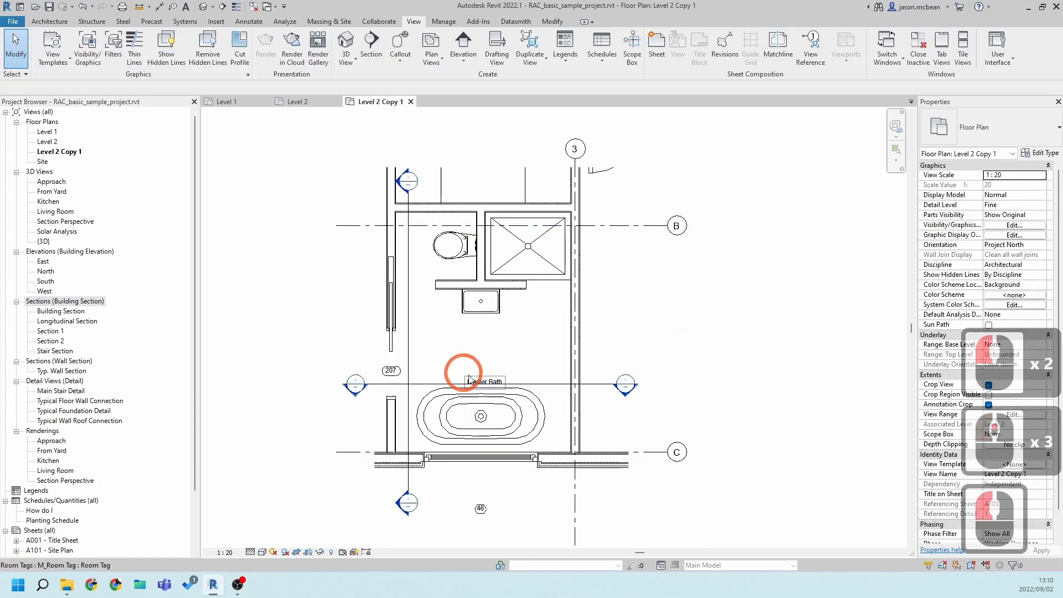
Examine the vertical and horizontal section lines and their heads around the master bath
{"action": "key", "text": "Escape"}
{"action": "key", "text": "Escape"}
{"action": "scroll", "coordinate": [414, 477], "scroll_direction": "up", "scroll_amount": 4}
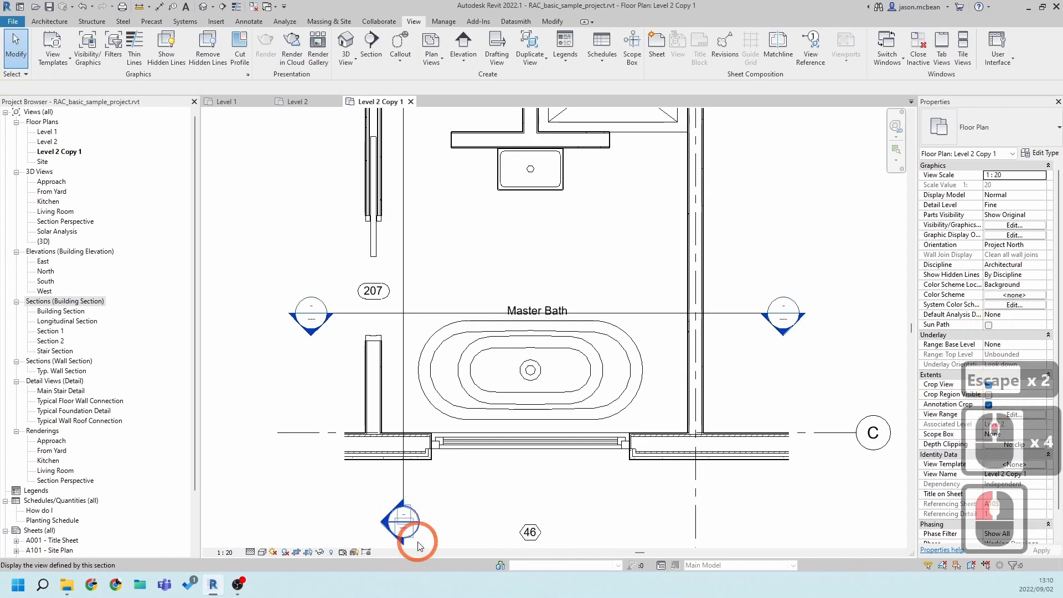
{"action": "key", "text": "Escape"}
{"action": "scroll", "coordinate": [491, 495], "scroll_direction": "down", "scroll_amount": 4}
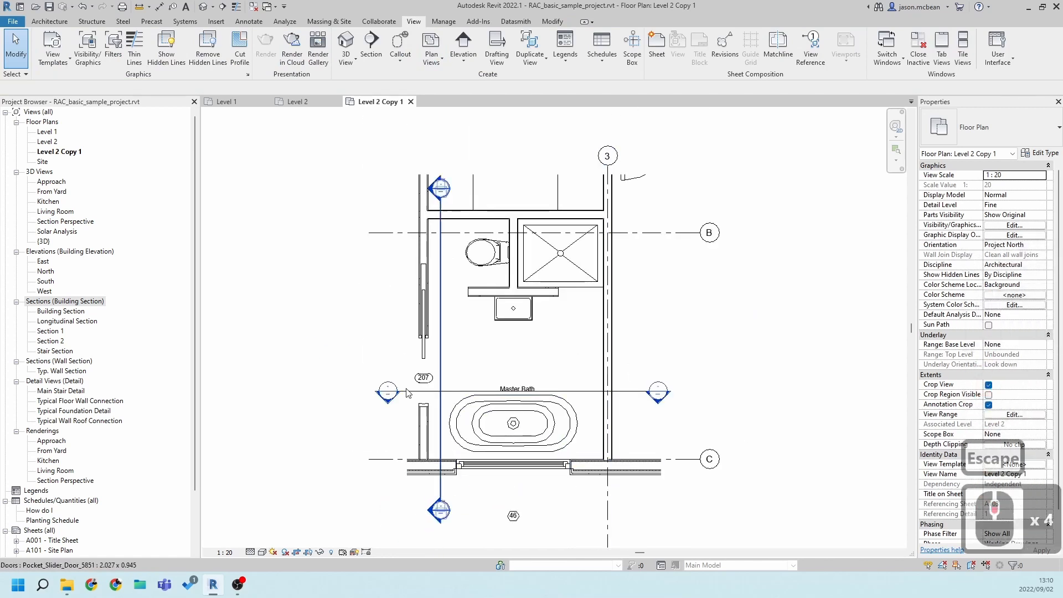
{"action": "key", "text": "Escape"}
{"action": "middle_click_drag", "start_coordinate": [446, 363], "coordinate": [396, 384]}
{"action": "key", "text": "Escape"}
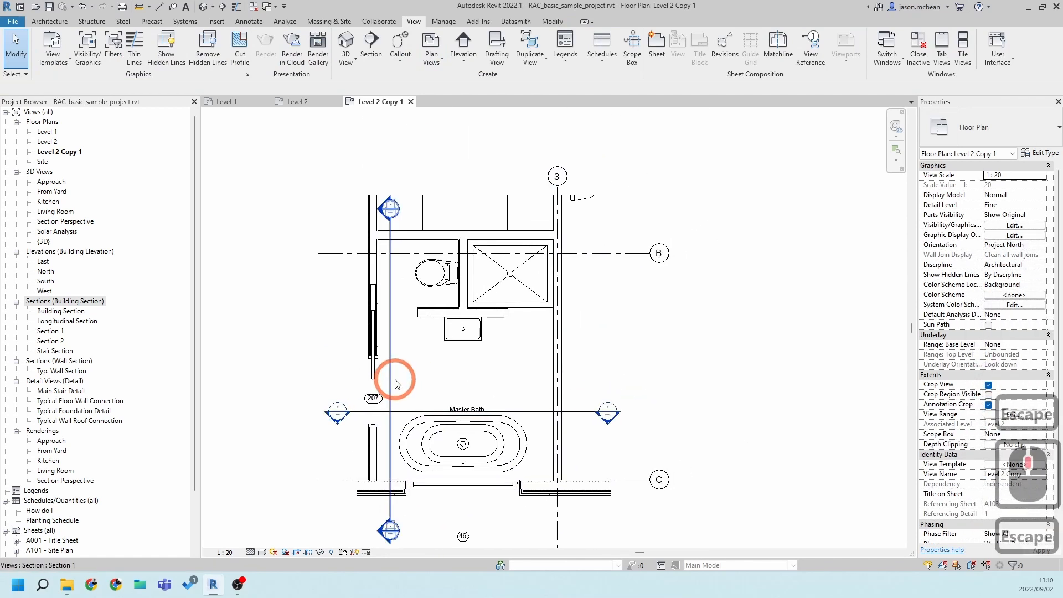
{"action": "left_click", "coordinate": [394, 382]}
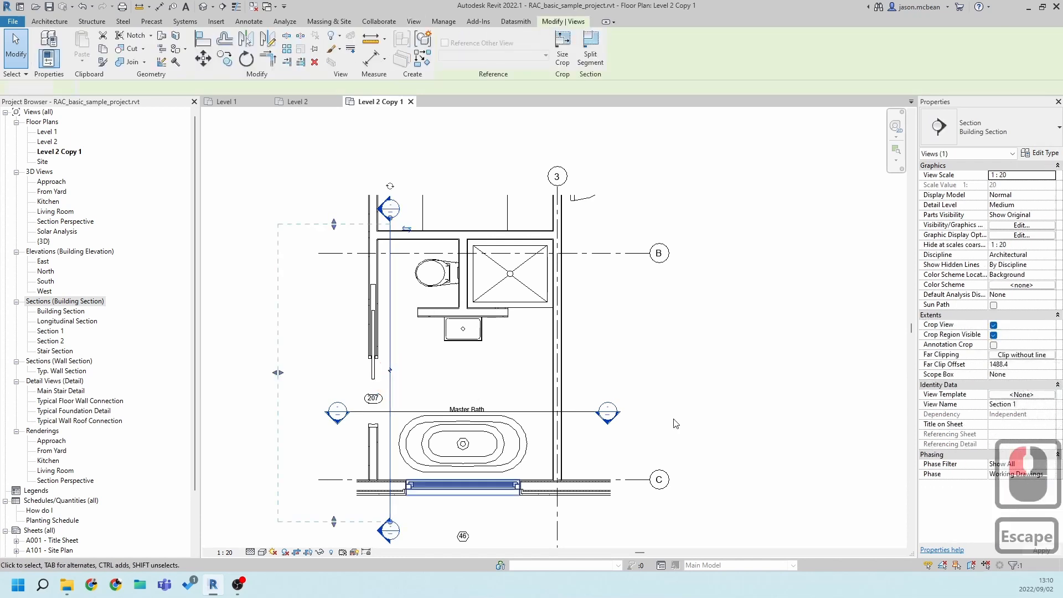
{"action": "key", "text": "Escape"}
{"action": "scroll", "coordinate": [355, 395], "scroll_direction": "up", "scroll_amount": 3}
{"action": "key", "text": "Escape"}
{"action": "middle_click_drag", "start_coordinate": [381, 352], "coordinate": [373, 322]}
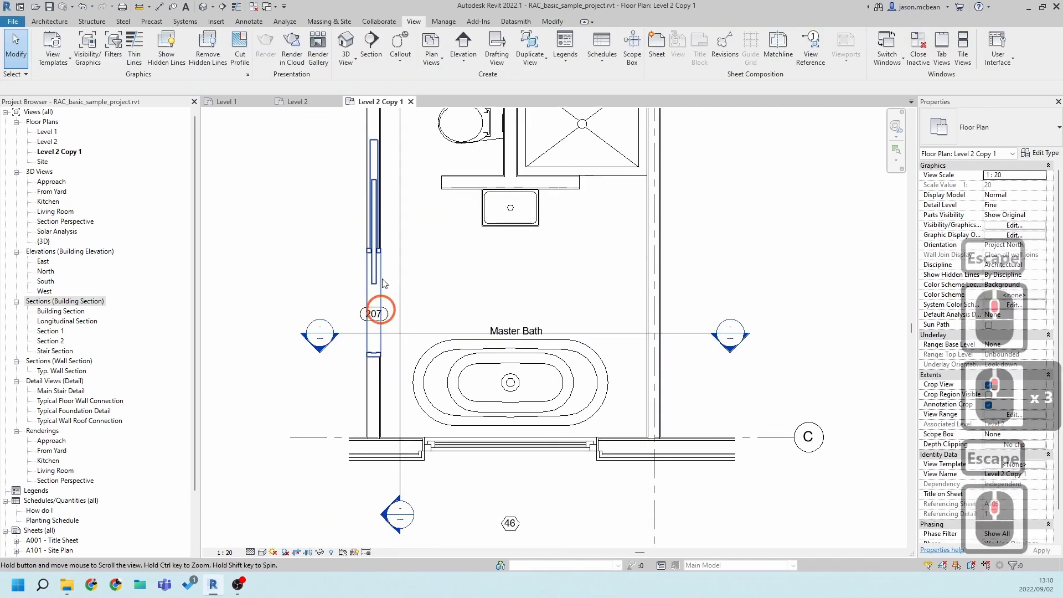
{"action": "key", "text": "v"}
{"action": "key", "text": "g"}
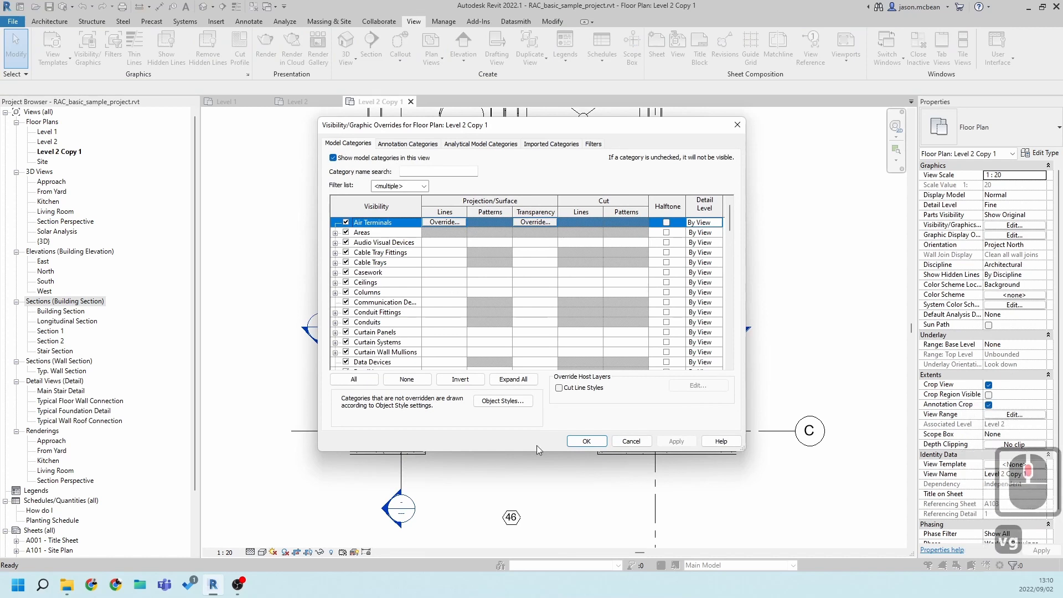
{"action": "left_click", "coordinate": [643, 441]}
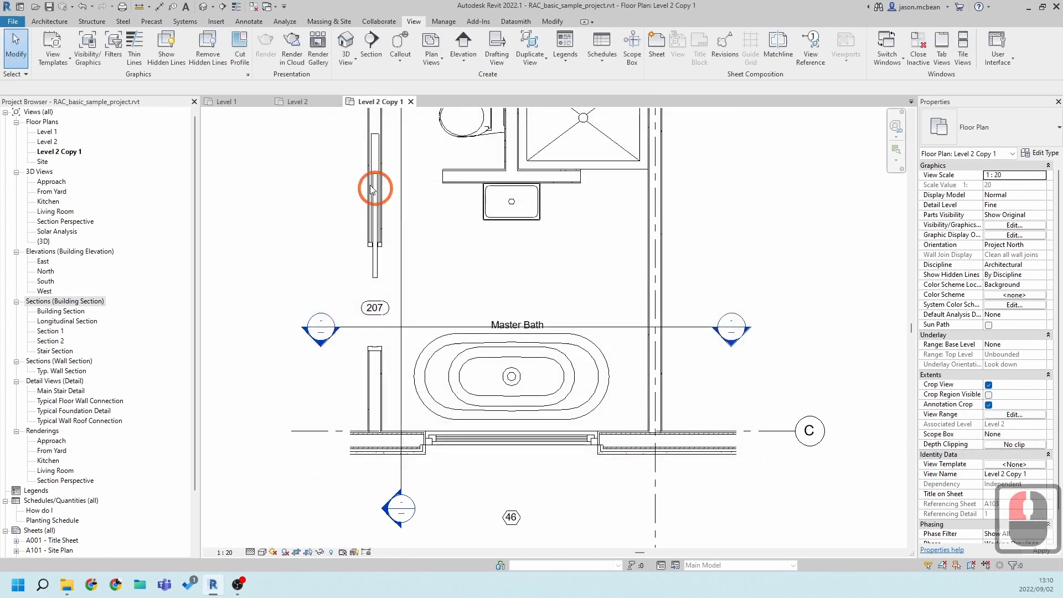
Open the project's Object Styles for annotation objects and expand the Section Line and Section Marks categories
{"action": "left_click", "coordinate": [442, 25]}
{"action": "left_click", "coordinate": [99, 37]}
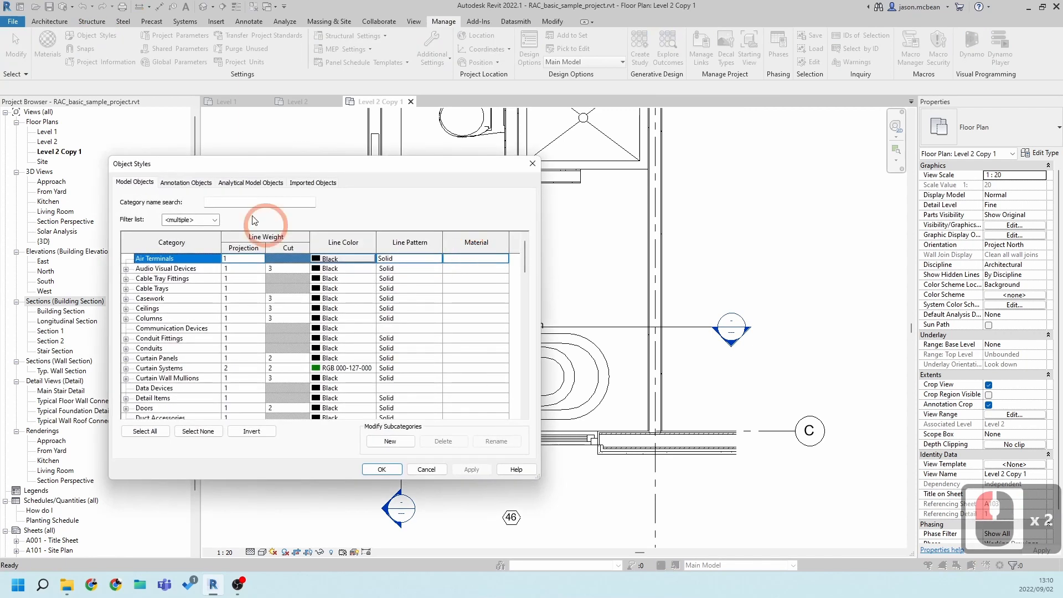
{"action": "left_click", "coordinate": [189, 185]}
{"action": "left_click", "coordinate": [155, 320]}
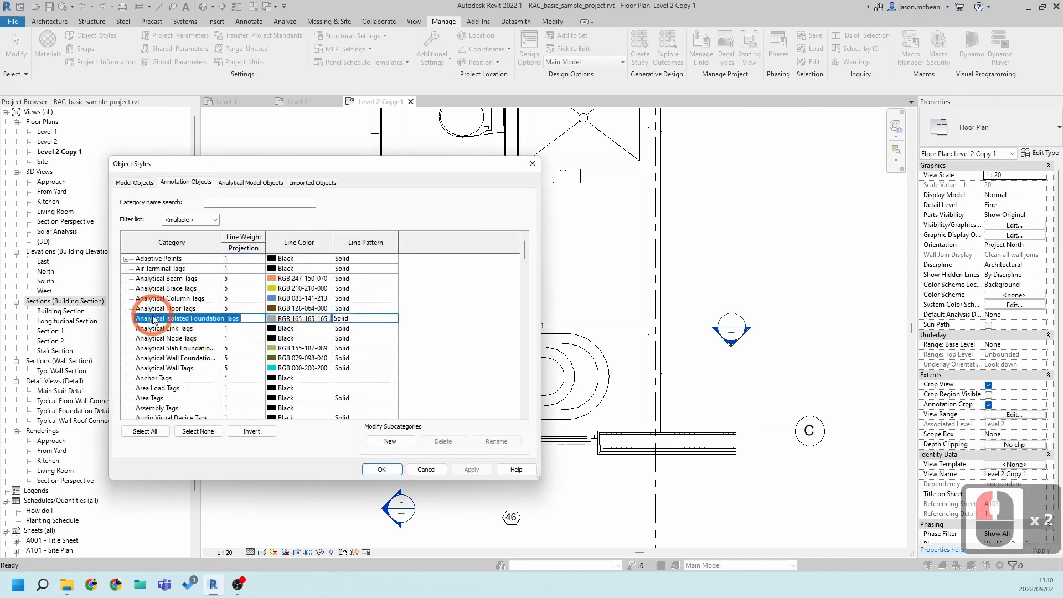
{"action": "key", "text": "s"}
{"action": "scroll", "coordinate": [205, 356], "scroll_direction": "down", "scroll_amount": 5}
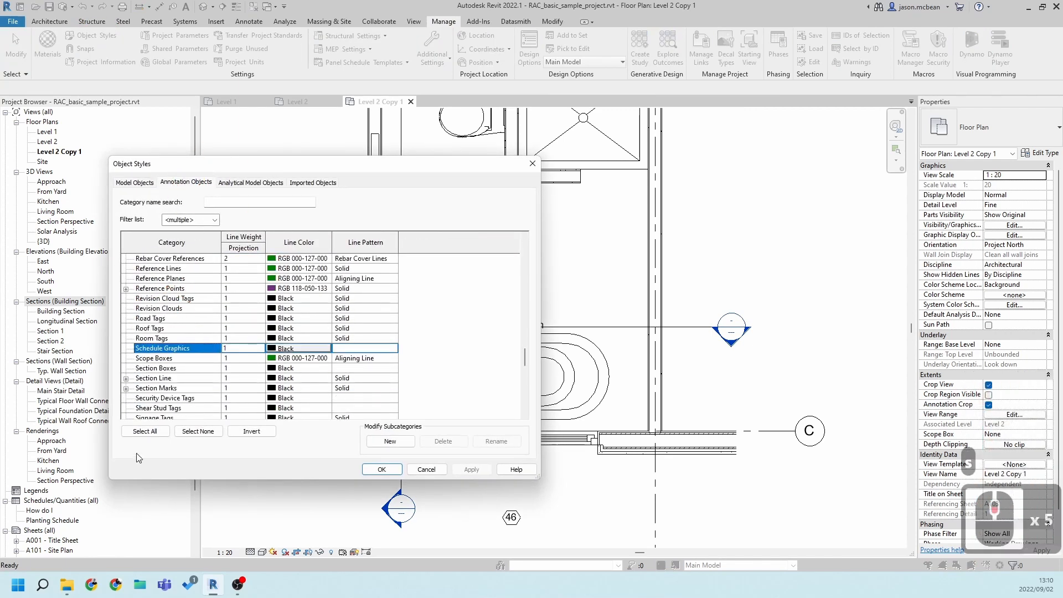
{"action": "left_click", "coordinate": [127, 379]}
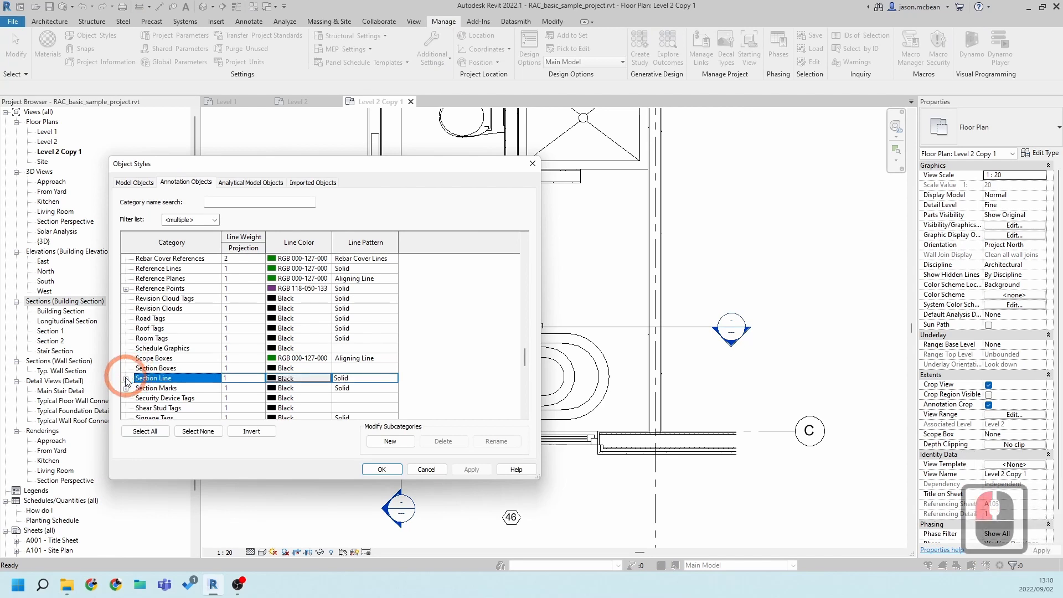
{"action": "left_click", "coordinate": [127, 379]}
{"action": "left_click", "coordinate": [133, 399]}
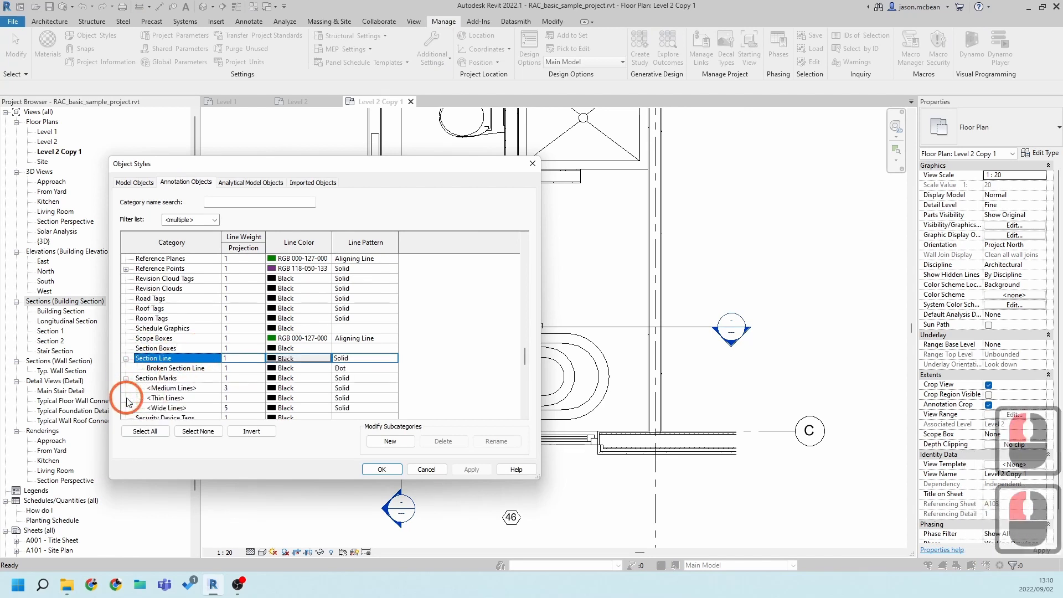
{"action": "left_click", "coordinate": [126, 399]}
{"action": "scroll", "coordinate": [287, 377], "scroll_direction": "down", "scroll_amount": 2}
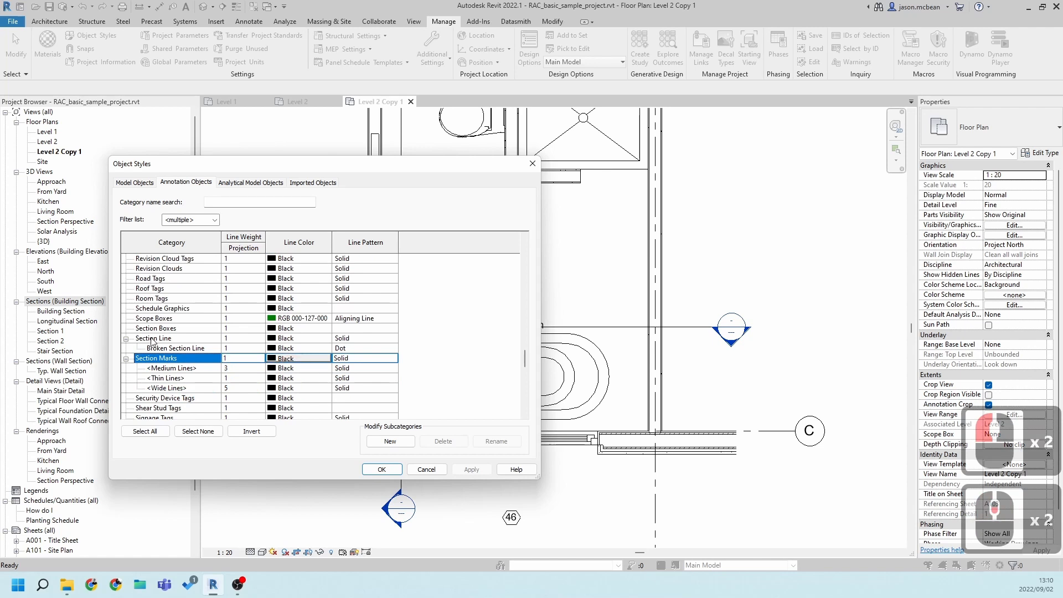
Set the Section Line category's projection line weight to 4 and its colour to grey RGB 128-128-128
{"action": "left_click", "coordinate": [153, 339]}
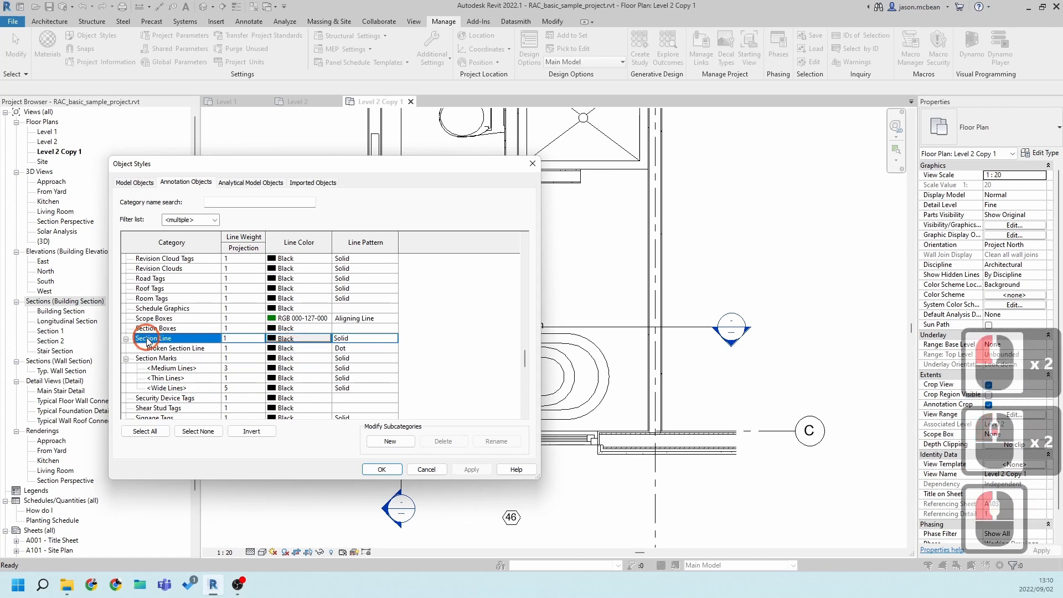
{"action": "left_click", "coordinate": [237, 338]}
{"action": "type", "text": "4"}
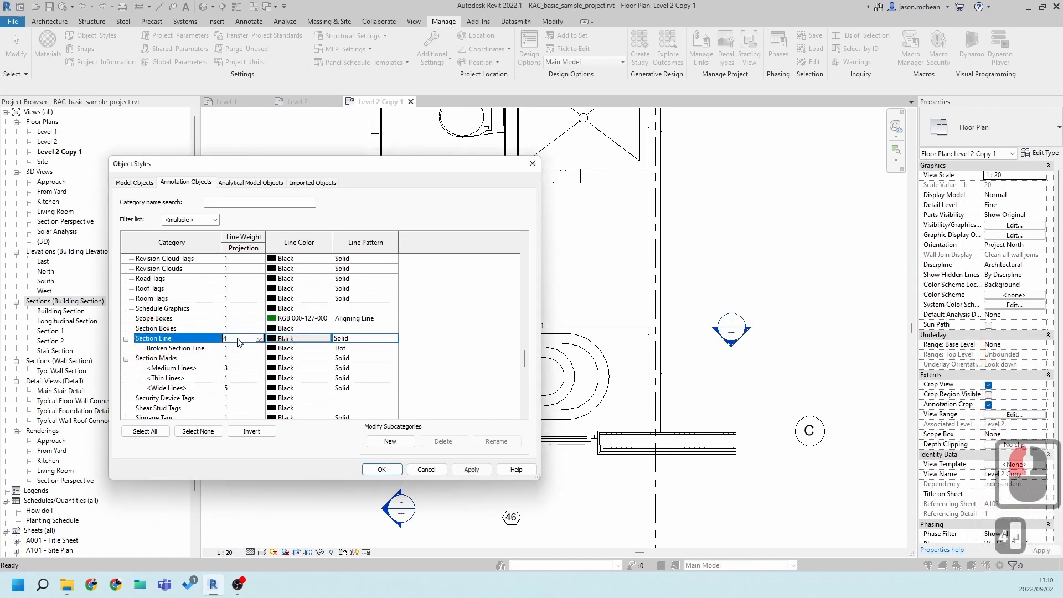
{"action": "left_click", "coordinate": [283, 338]}
{"action": "left_click", "coordinate": [255, 303]}
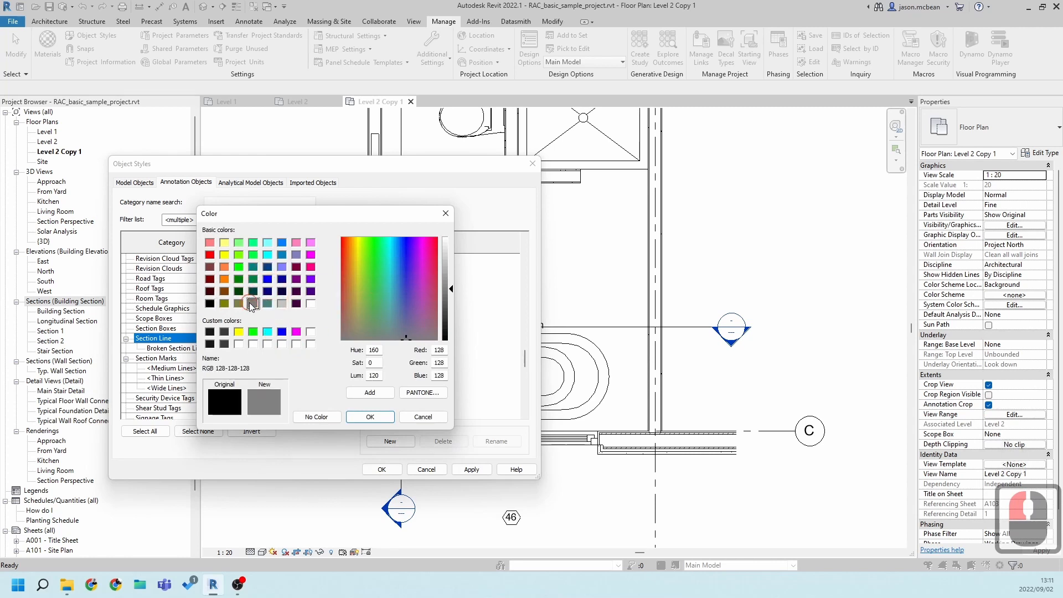
{"action": "left_click", "coordinate": [358, 417]}
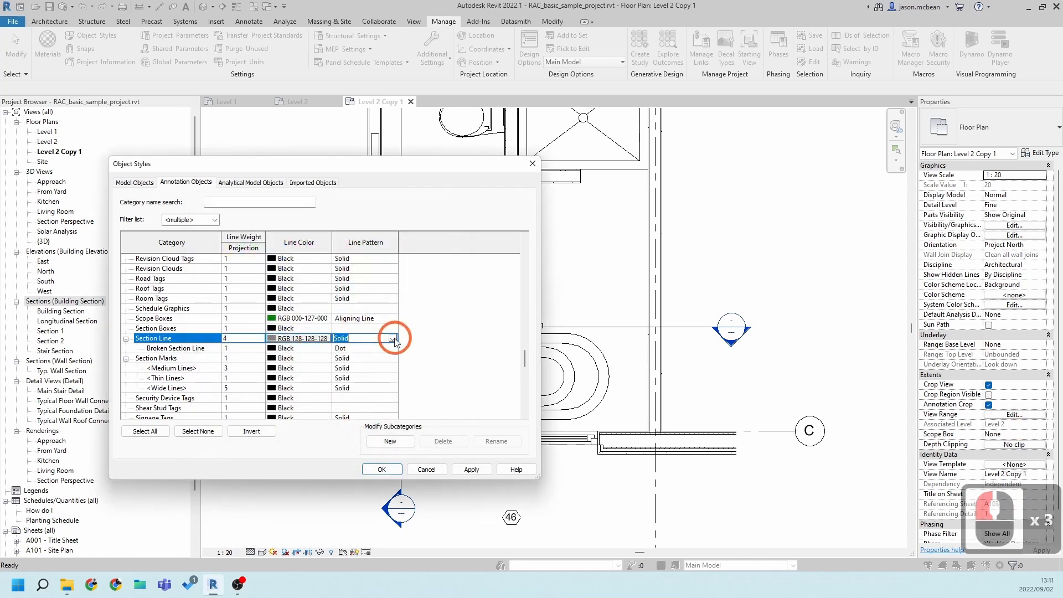
Set the Section Line category's line pattern to Centre, then apply the object styles and close the settings
{"action": "left_click", "coordinate": [393, 338]}
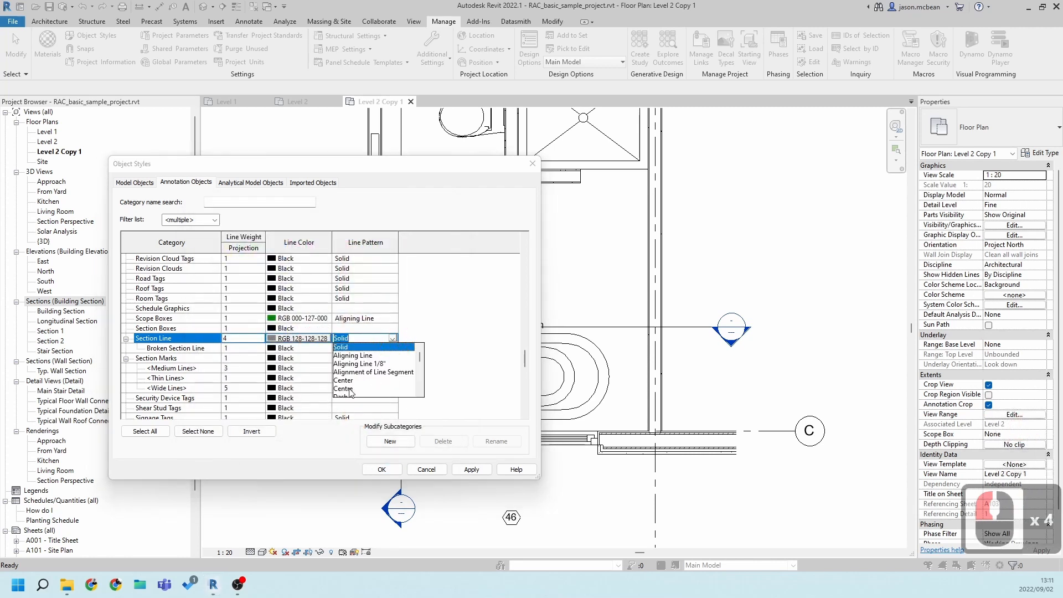
{"action": "scroll", "coordinate": [359, 374], "scroll_direction": "down", "scroll_amount": 1}
{"action": "scroll", "coordinate": [356, 374], "scroll_direction": "up", "scroll_amount": 2}
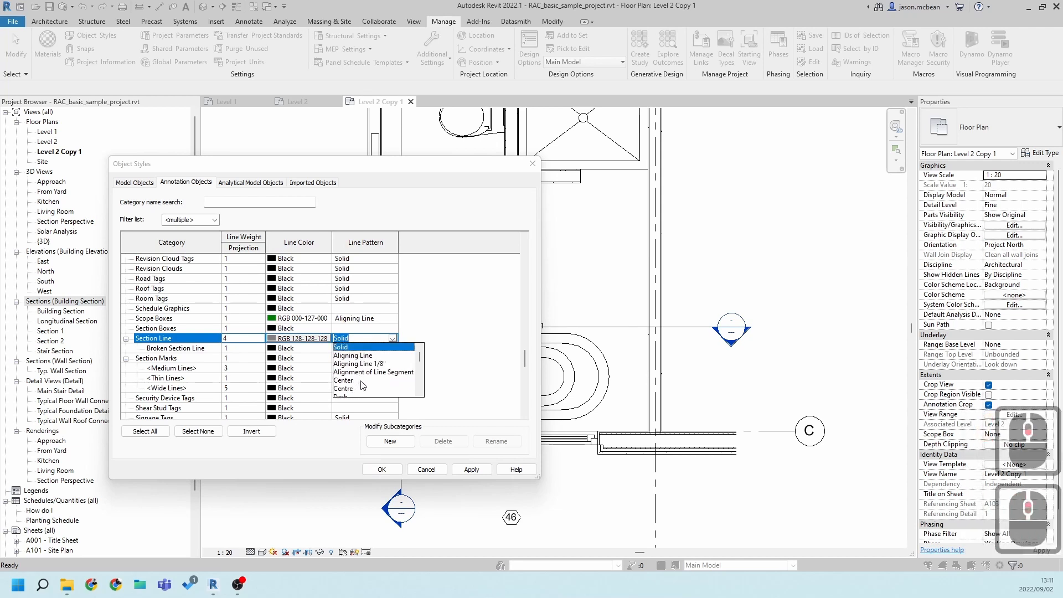
{"action": "scroll", "coordinate": [370, 374], "scroll_direction": "up", "scroll_amount": 2}
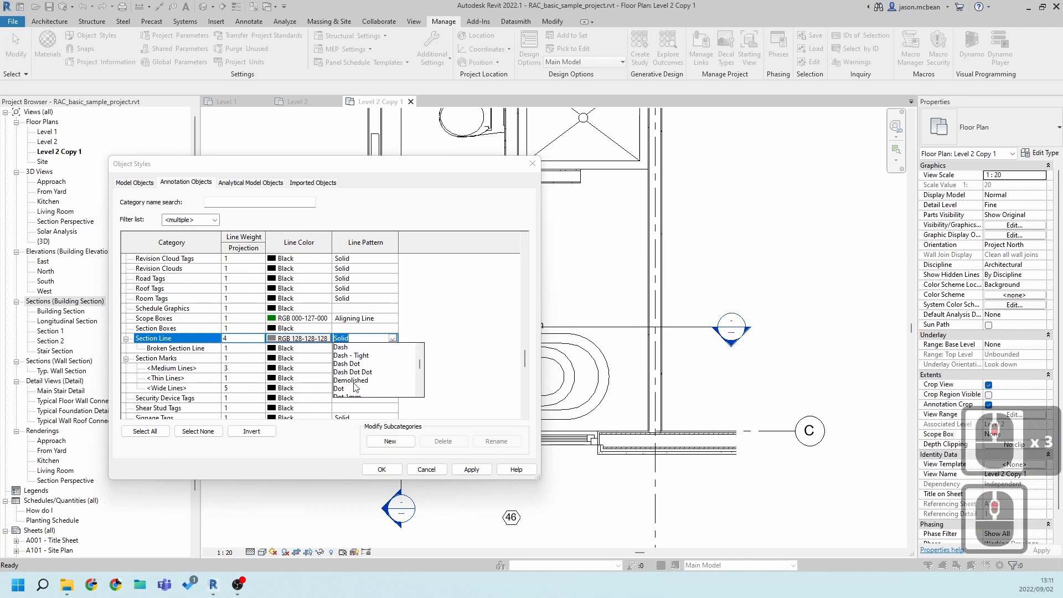
{"action": "left_click", "coordinate": [349, 365]}
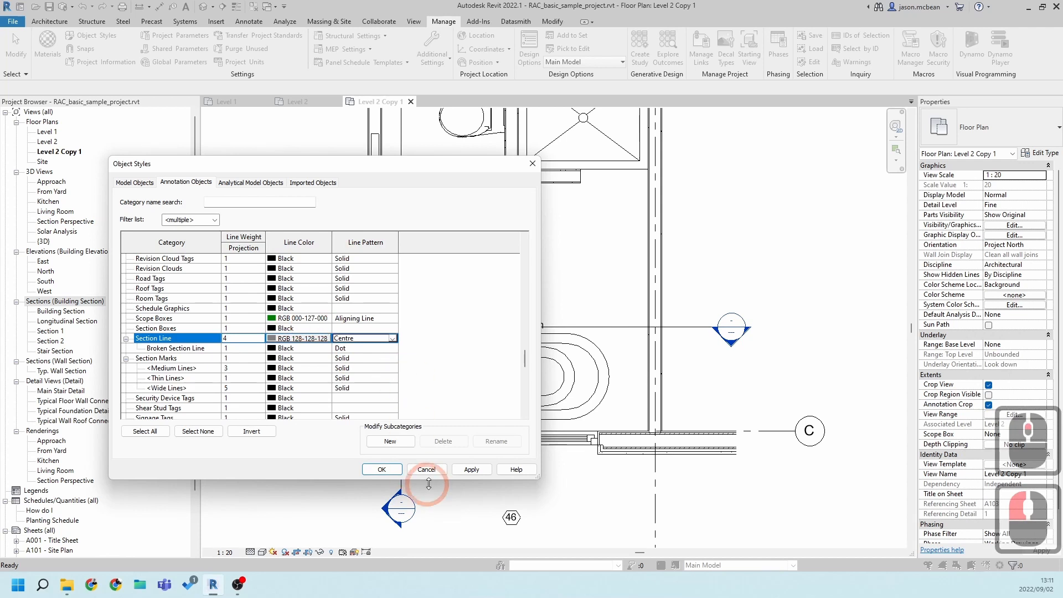
{"action": "left_click", "coordinate": [472, 470]}
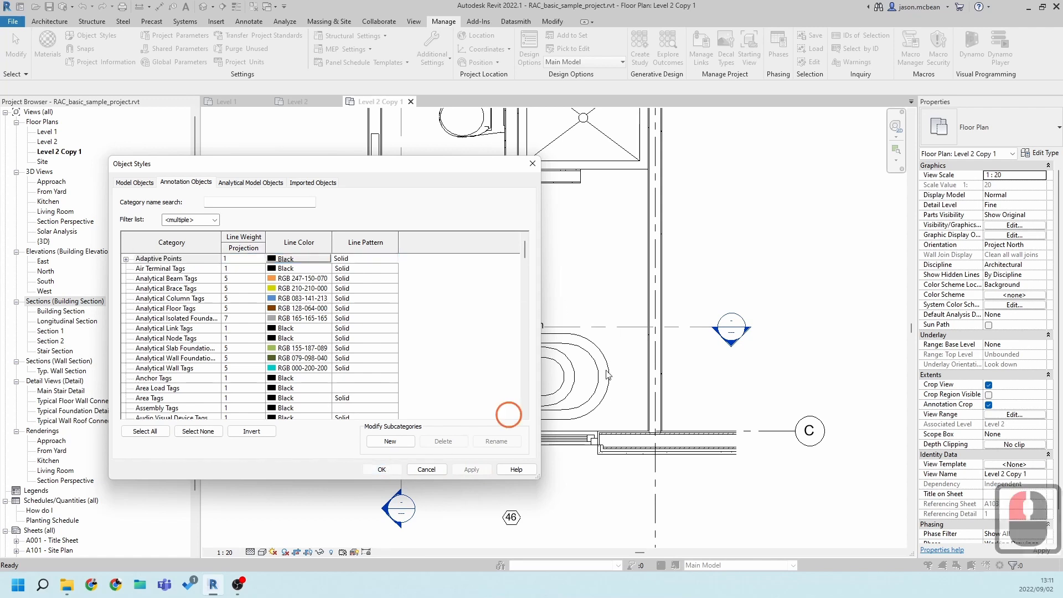
{"action": "left_click", "coordinate": [394, 468]}
{"action": "key", "text": "Escape"}
{"action": "key", "text": "Escape"}
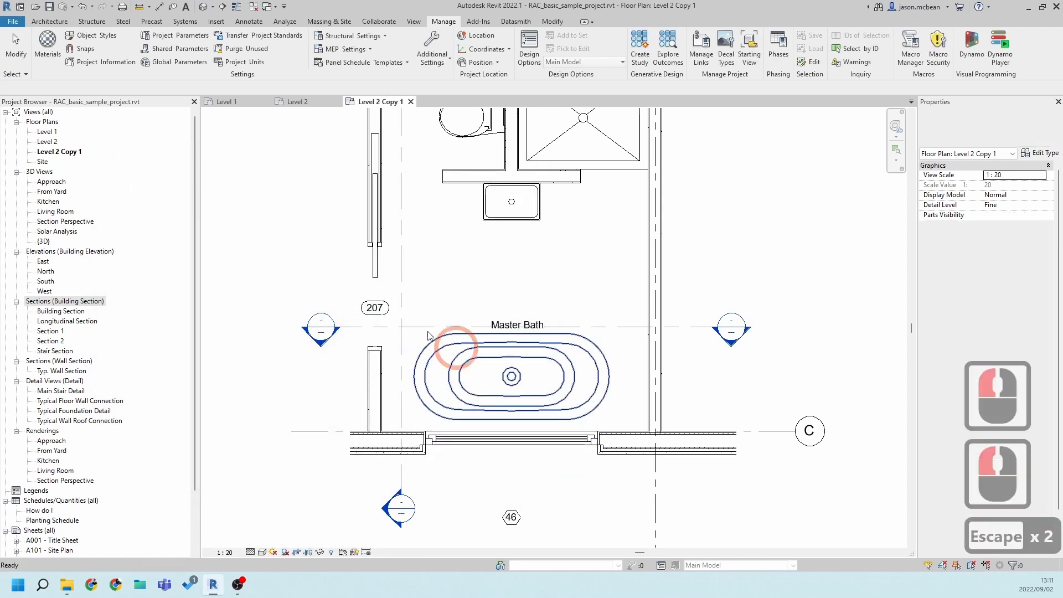
Check how the restyled section lines look across the master bath plan
{"action": "scroll", "coordinate": [543, 331], "scroll_direction": "up", "scroll_amount": 11}
{"action": "scroll", "coordinate": [543, 331], "scroll_direction": "down", "scroll_amount": 10}
{"action": "key", "text": "Escape"}
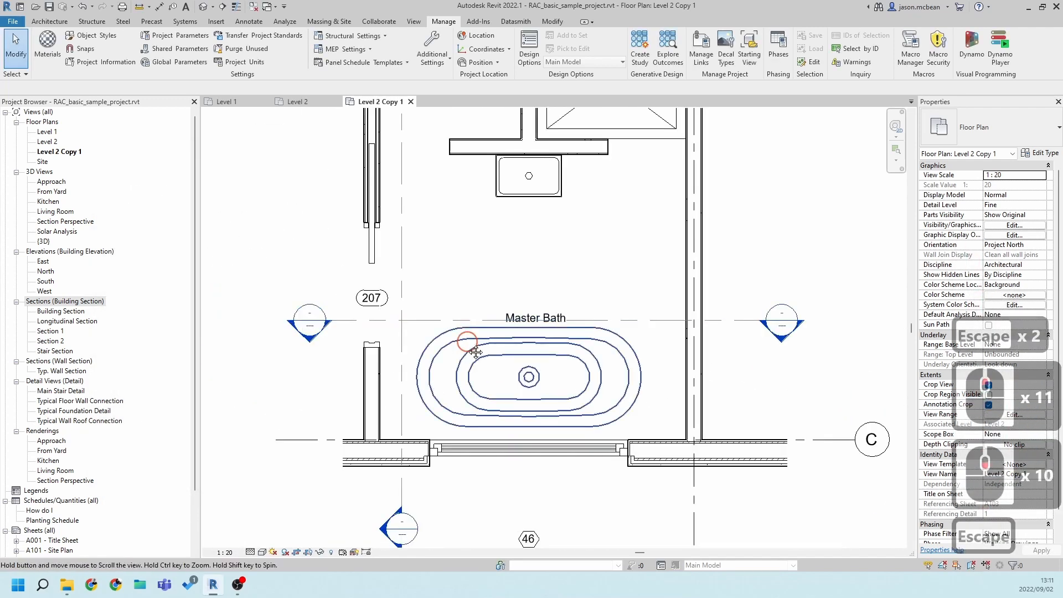
{"action": "middle_click_drag", "start_coordinate": [470, 343], "coordinate": [453, 353]}
{"action": "scroll", "coordinate": [498, 299], "scroll_direction": "down", "scroll_amount": 3}
{"action": "key", "text": "Escape"}
{"action": "middle_click_drag", "start_coordinate": [536, 287], "coordinate": [520, 321]}
{"action": "left_click", "coordinate": [686, 369]}
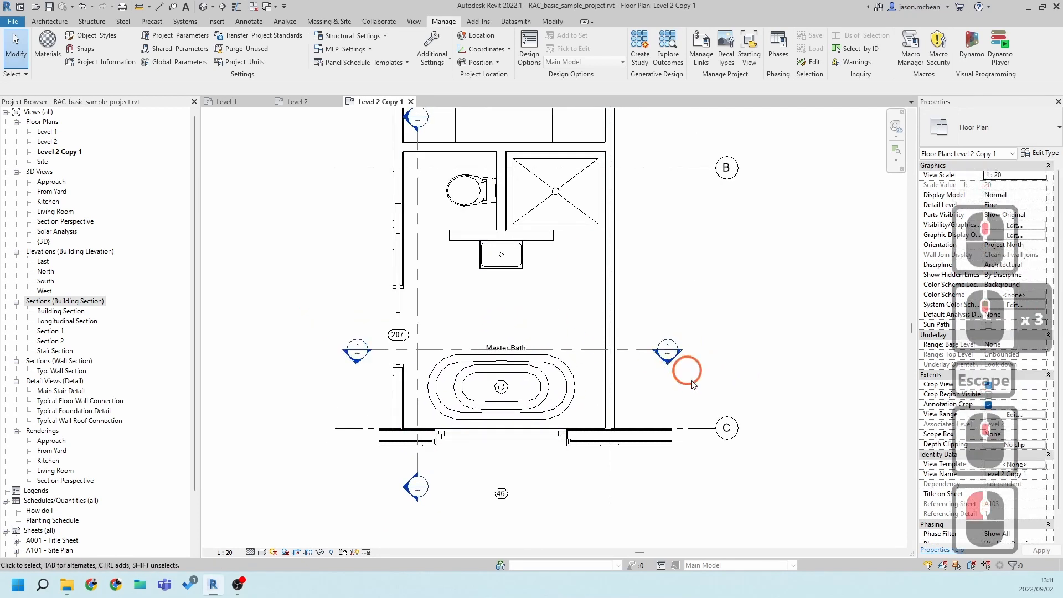
{"action": "key", "text": "Escape"}
{"action": "scroll", "coordinate": [426, 243], "scroll_direction": "down", "scroll_amount": 1}
{"action": "middle_click_drag", "start_coordinate": [427, 269], "coordinate": [442, 343]}
{"action": "key", "text": "Escape"}
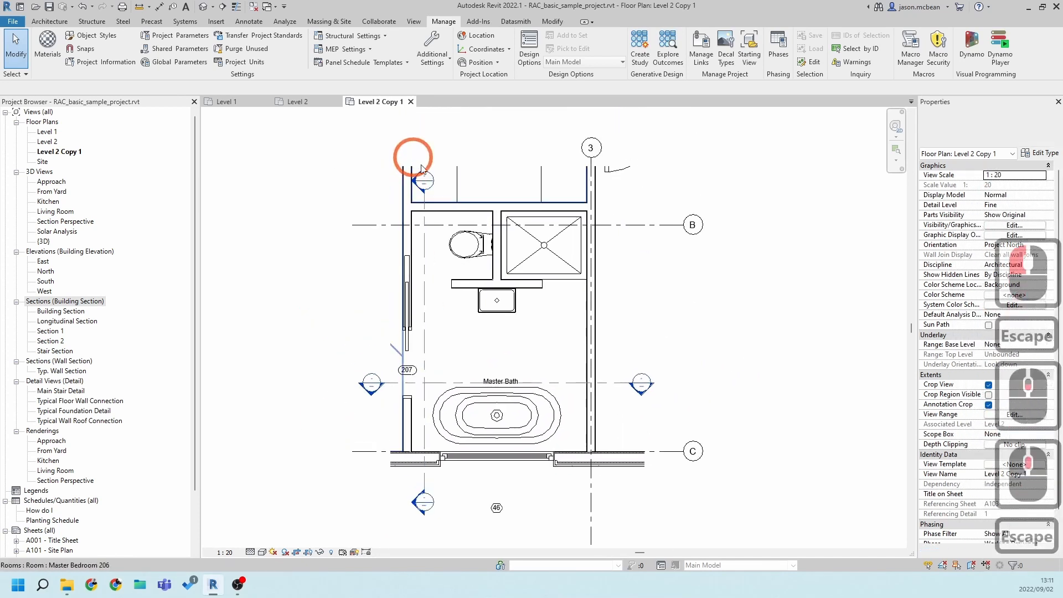
Inspect the section heads closely, especially the one beyond the master bath's right wall
{"action": "left_click", "coordinate": [417, 182]}
{"action": "key", "text": "Escape"}
{"action": "key", "text": "Escape"}
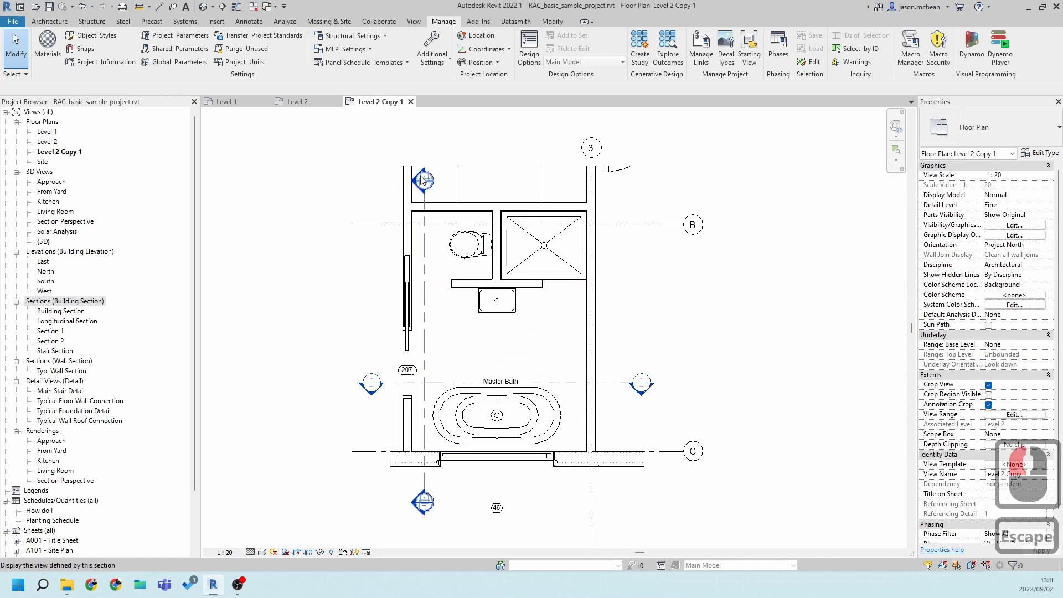
{"action": "middle_click_drag", "start_coordinate": [630, 390], "coordinate": [484, 348]}
{"action": "scroll", "coordinate": [484, 349], "scroll_direction": "up", "scroll_amount": 6}
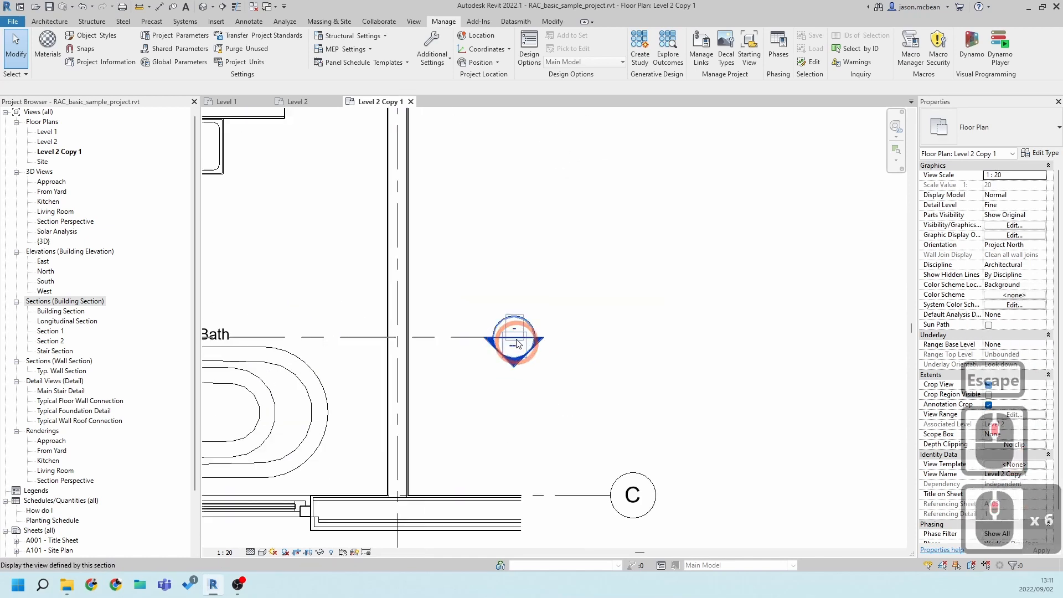
{"action": "scroll", "coordinate": [520, 374], "scroll_direction": "down", "scroll_amount": 5}
{"action": "scroll", "coordinate": [525, 366], "scroll_direction": "up", "scroll_amount": 5}
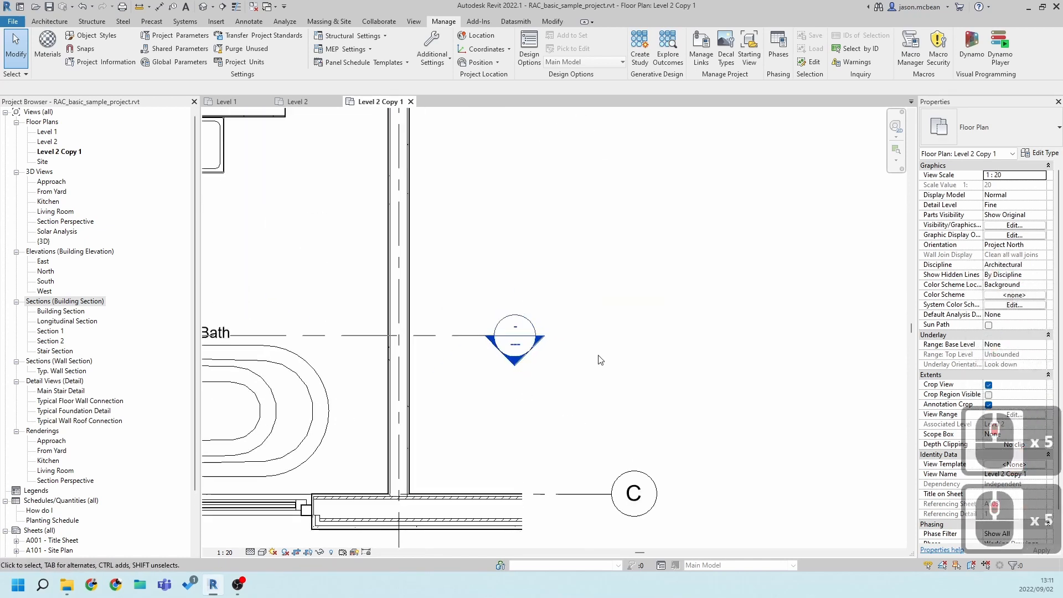
{"action": "middle_click_drag", "start_coordinate": [527, 346], "coordinate": [471, 340]}
{"action": "scroll", "coordinate": [520, 330], "scroll_direction": "down", "scroll_amount": 7}
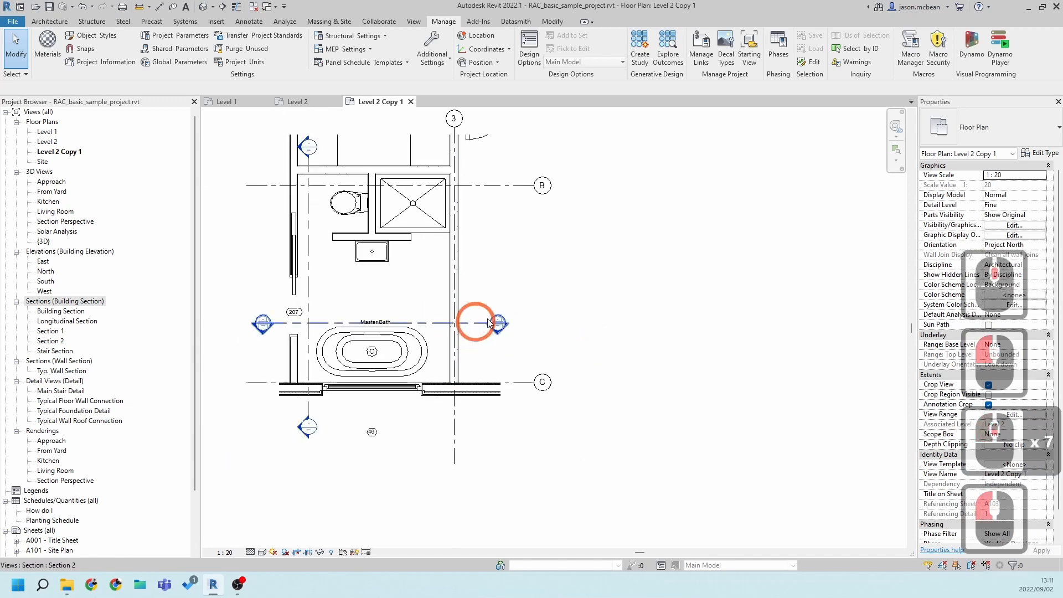
{"action": "scroll", "coordinate": [487, 330], "scroll_direction": "up", "scroll_amount": 6}
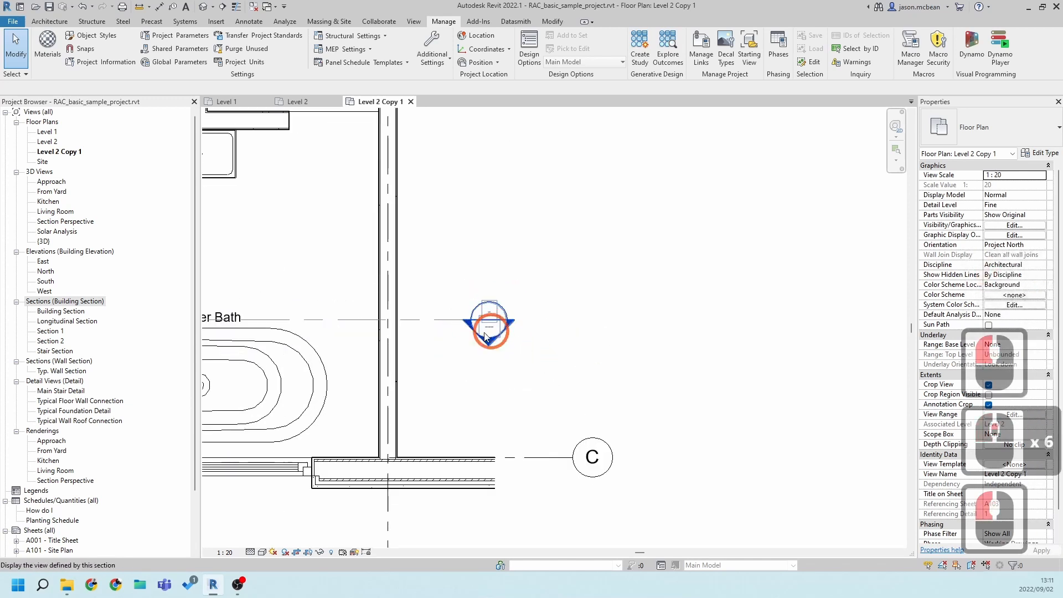
{"action": "scroll", "coordinate": [428, 321], "scroll_direction": "down", "scroll_amount": 3}
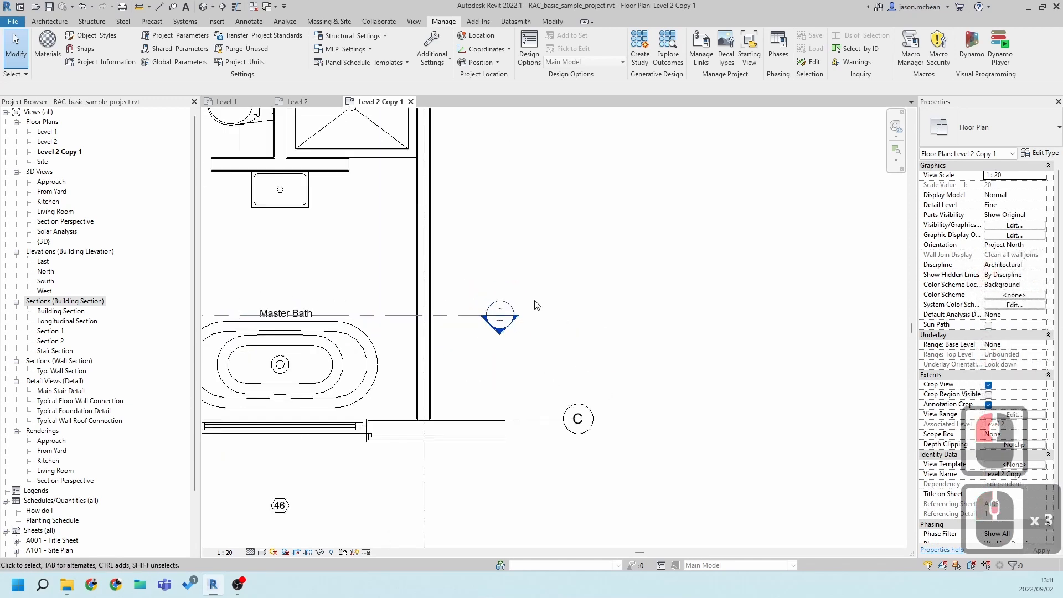
Reduce the horizontal section's view depth to about 1312 mm so that it ends just beyond the exterior wall
{"action": "key", "text": "Escape"}
{"action": "key", "text": "Escape"}
{"action": "left_click", "coordinate": [422, 315]}
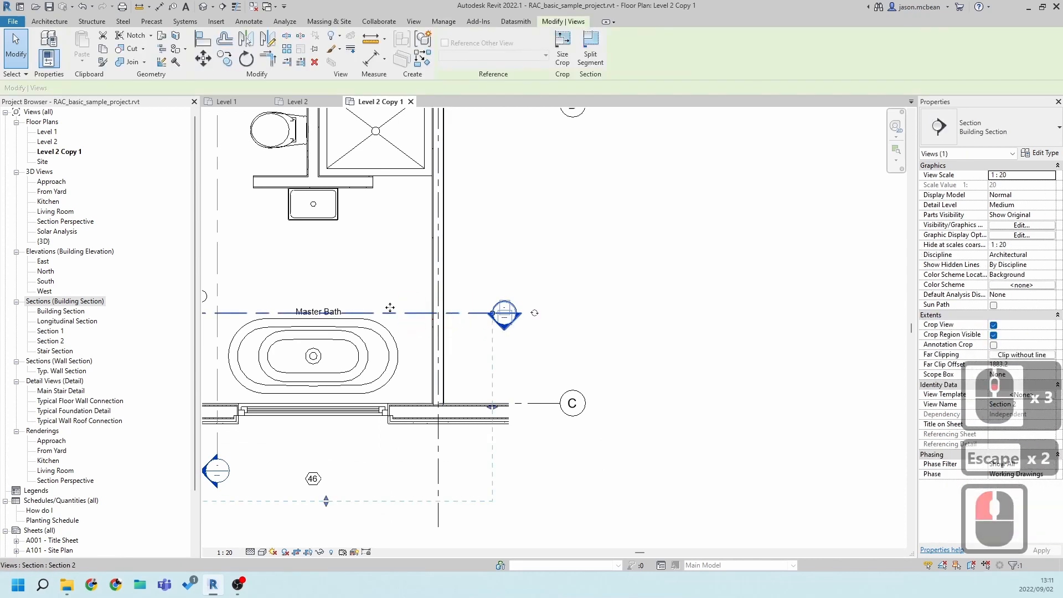
{"action": "left_click_drag", "start_coordinate": [326, 501], "coordinate": [332, 444]}
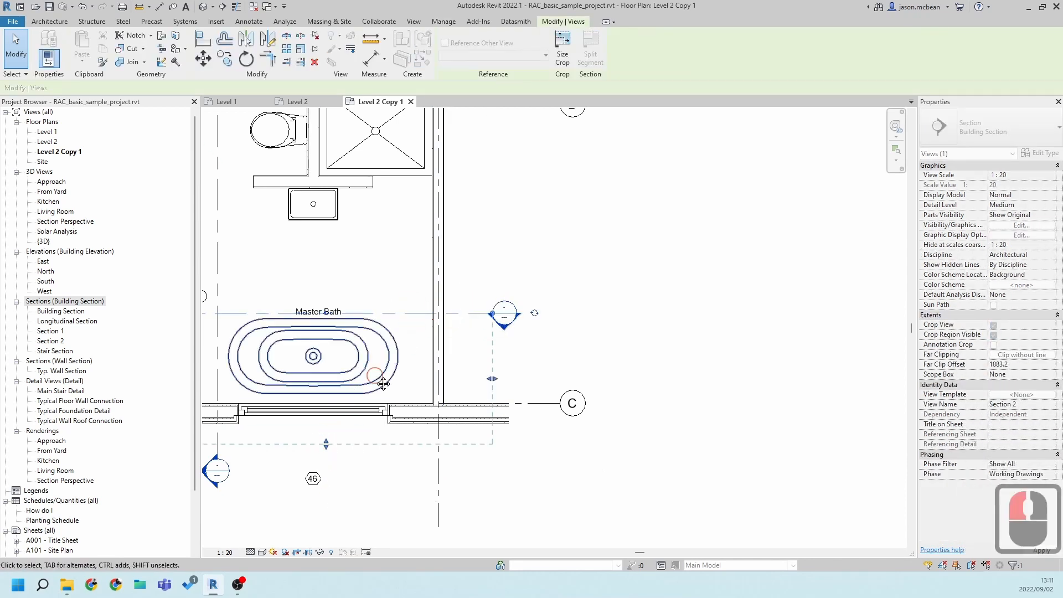
Duplicate the horizontal section's Building Section type, name the copy Room Section and apply it to that section
{"action": "middle_click_drag", "start_coordinate": [383, 384], "coordinate": [616, 360]}
{"action": "scroll", "coordinate": [517, 351], "scroll_direction": "down", "scroll_amount": 2}
{"action": "middle_click_drag", "start_coordinate": [517, 351], "coordinate": [412, 382]}
{"action": "left_click", "coordinate": [1041, 153]}
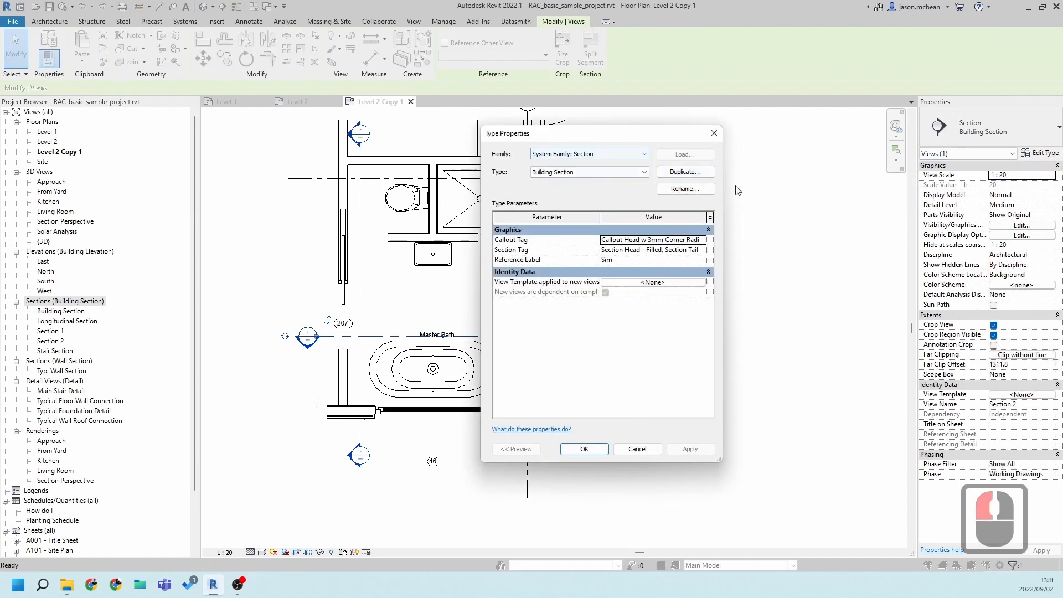
{"action": "left_click", "coordinate": [685, 171]}
{"action": "double_click", "coordinate": [575, 292]}
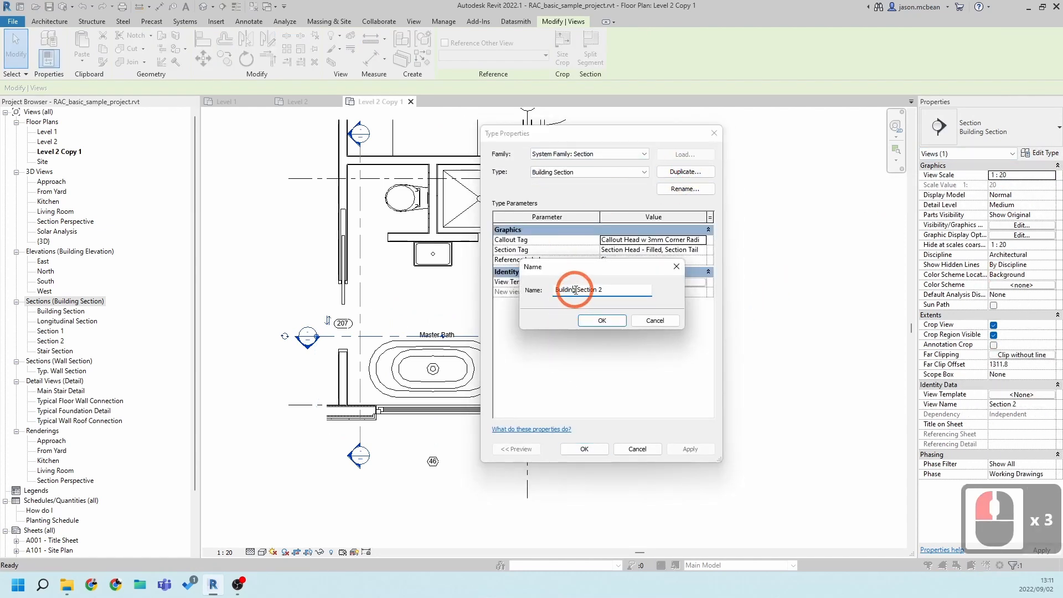
{"action": "double_click", "coordinate": [575, 290]}
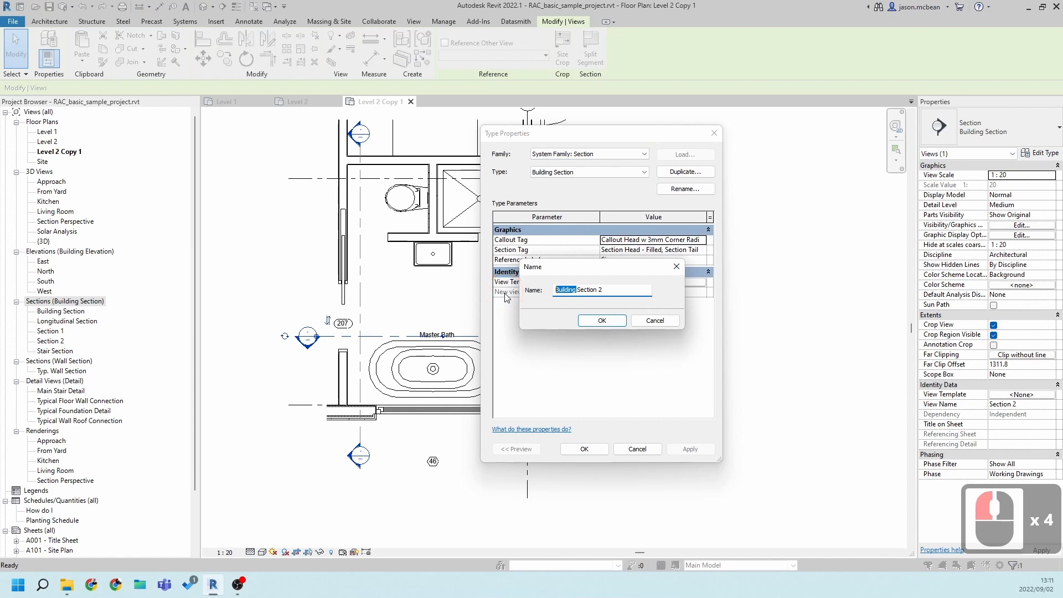
{"action": "type", "text": "R"}
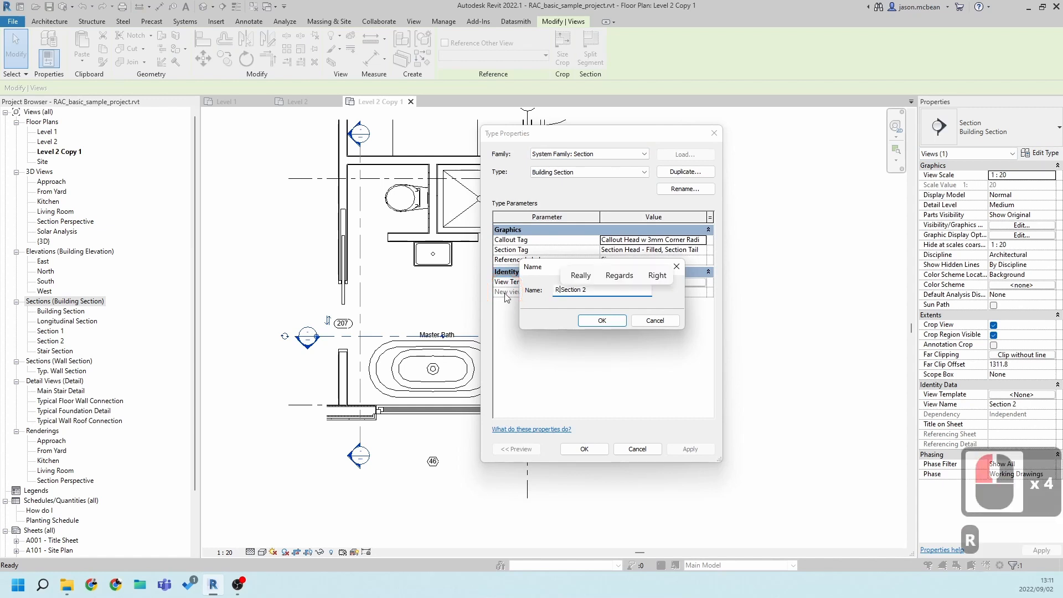
{"action": "type", "text": "oop"}
{"action": "key", "text": "BackSpace"}
{"action": "key", "text": "BackSpace"}
{"action": "key", "text": "BackSpace"}
{"action": "key", "text": "BackSpace"}
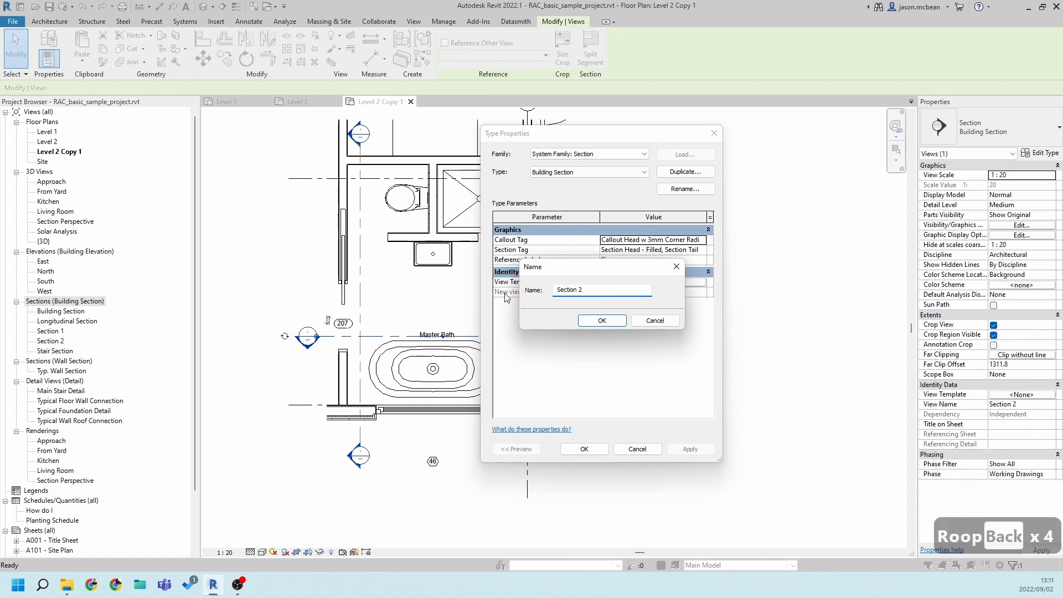
{"action": "type", "text": "Room"}
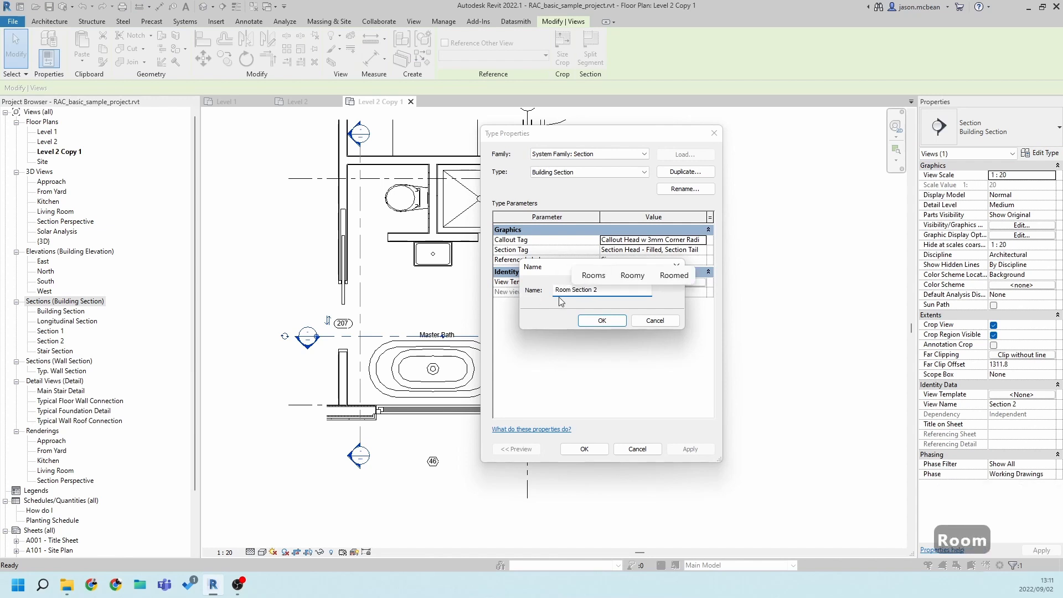
{"action": "left_click", "coordinate": [603, 292]}
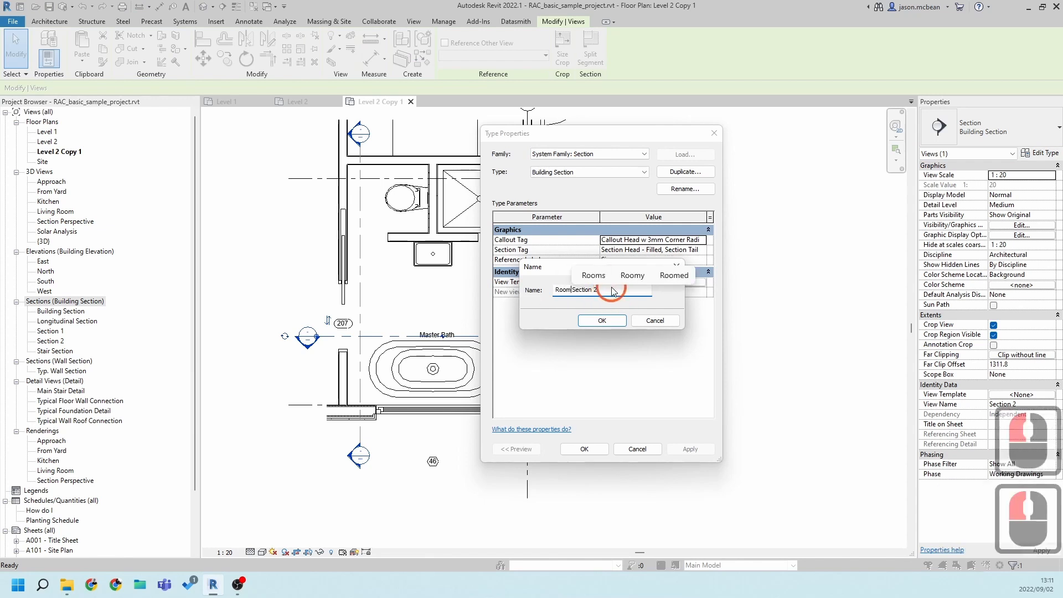
{"action": "left_click", "coordinate": [592, 321]}
{"action": "key", "text": "Right"}
{"action": "key", "text": "Right"}
{"action": "key", "text": "Right"}
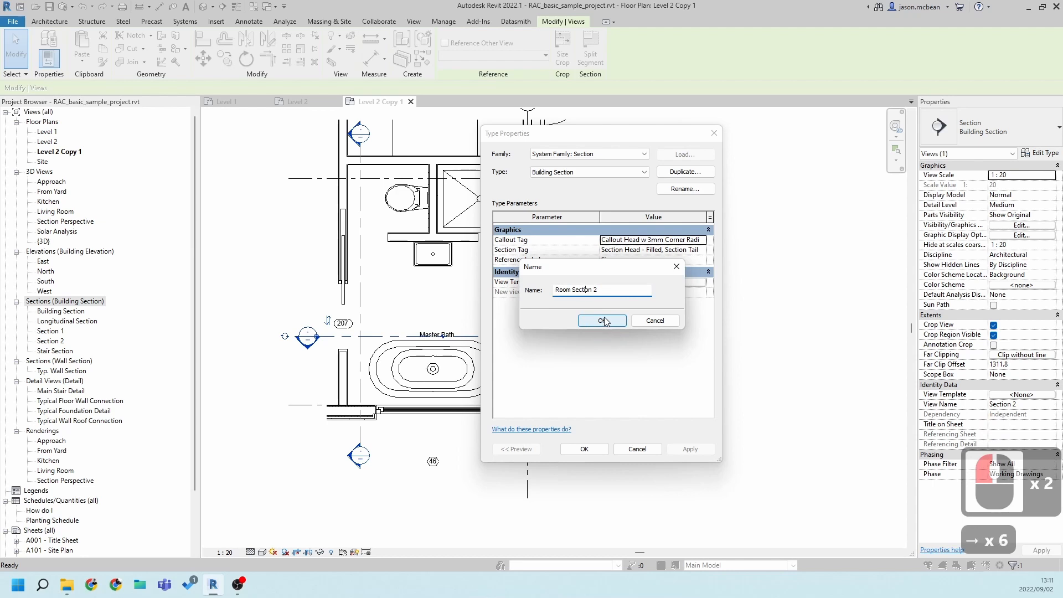
{"action": "key", "text": "Right"}
{"action": "key", "text": "Right"}
{"action": "key", "text": "Right"}
{"action": "key", "text": "BackSpace"}
{"action": "key", "text": "BackSpace"}
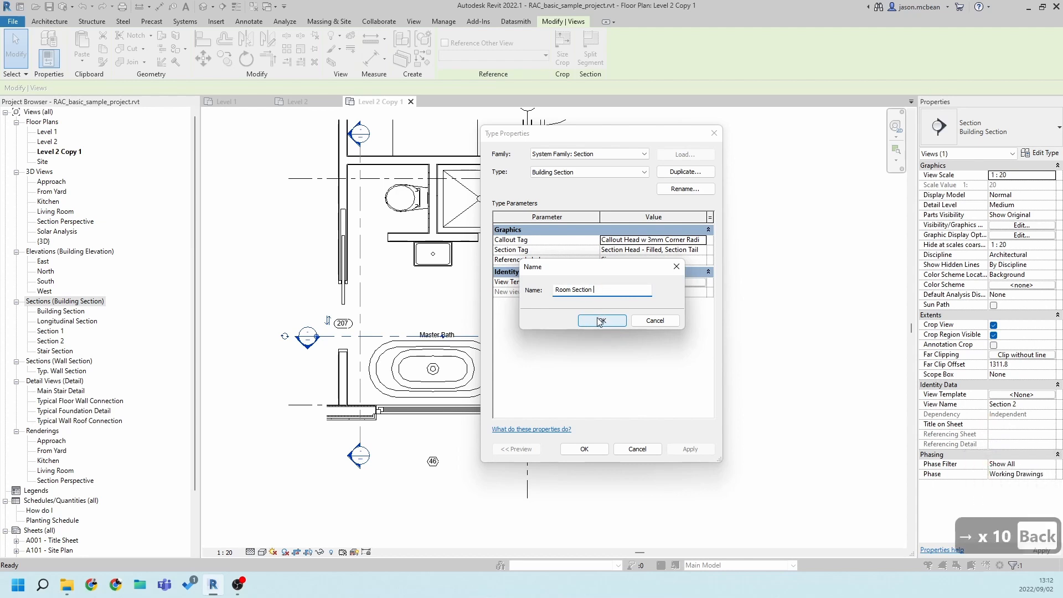
{"action": "left_click", "coordinate": [602, 320]}
{"action": "left_click", "coordinate": [586, 451]}
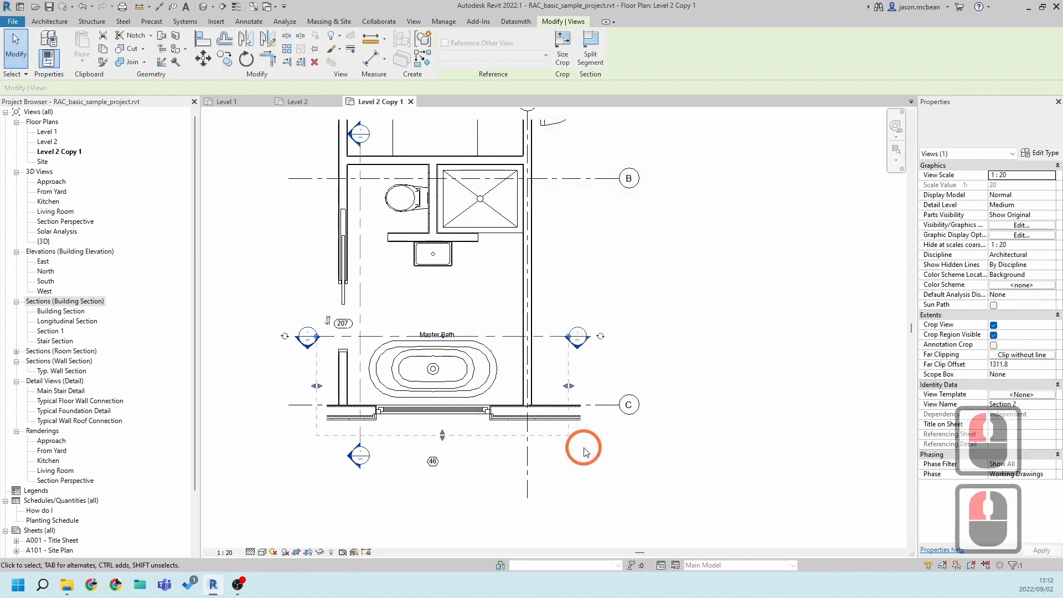
Expand the Room Section group in the browser and assign the Room Section type to both master bath sections
{"action": "left_click", "coordinate": [17, 352]}
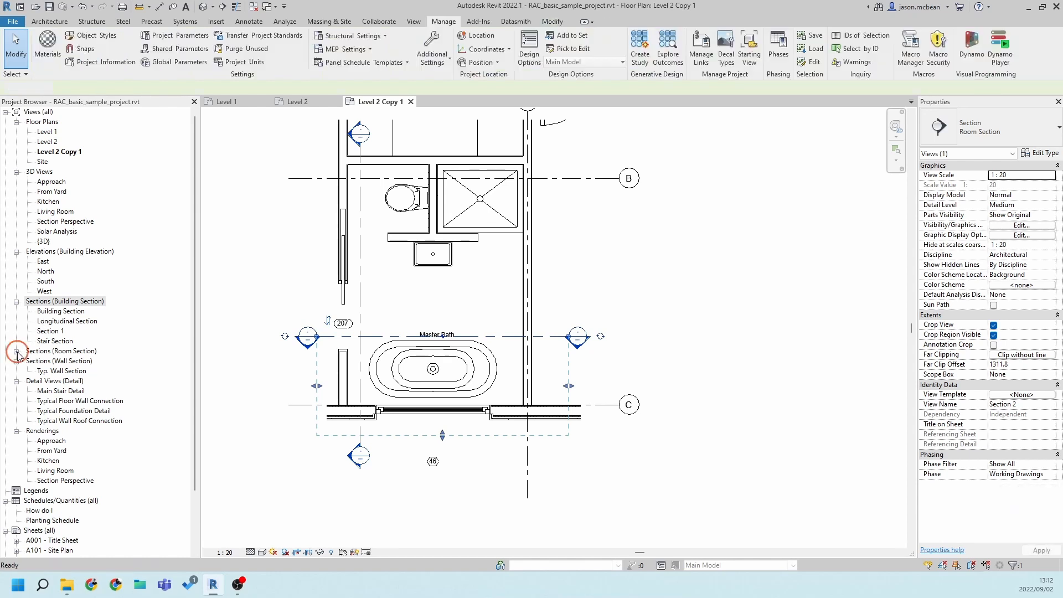
{"action": "key", "text": "Escape"}
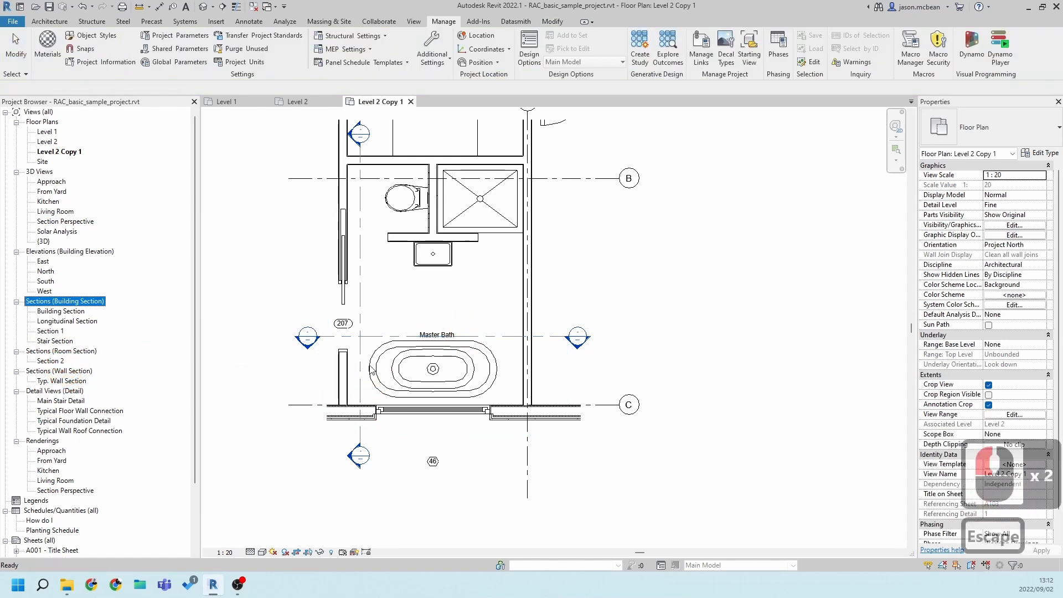
{"action": "left_click", "coordinate": [367, 284]}
{"action": "key", "text": "Escape"}
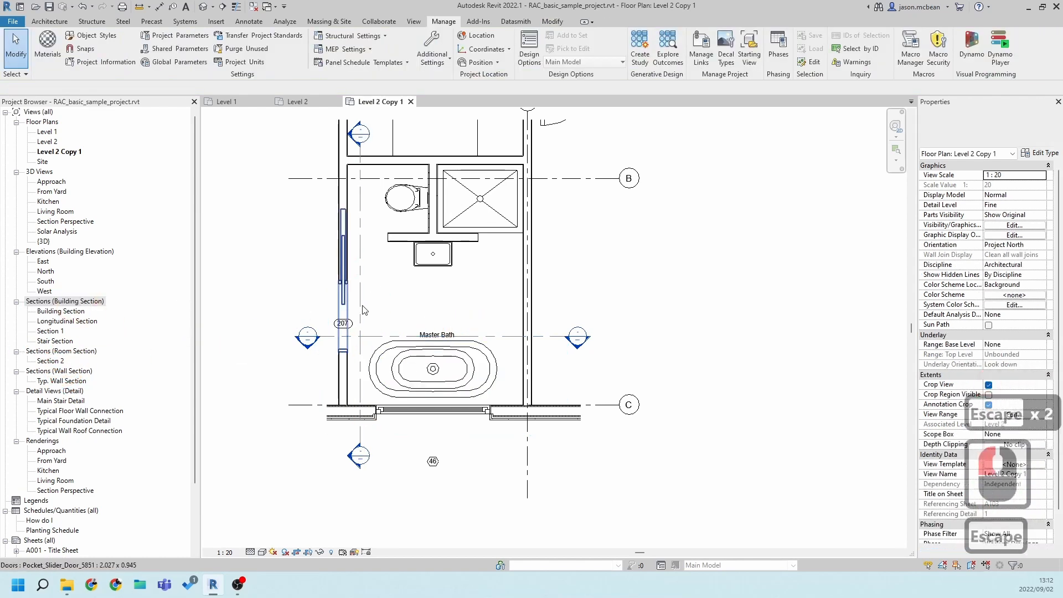
{"action": "key", "text": "Escape"}
{"action": "left_click", "coordinate": [548, 337]}
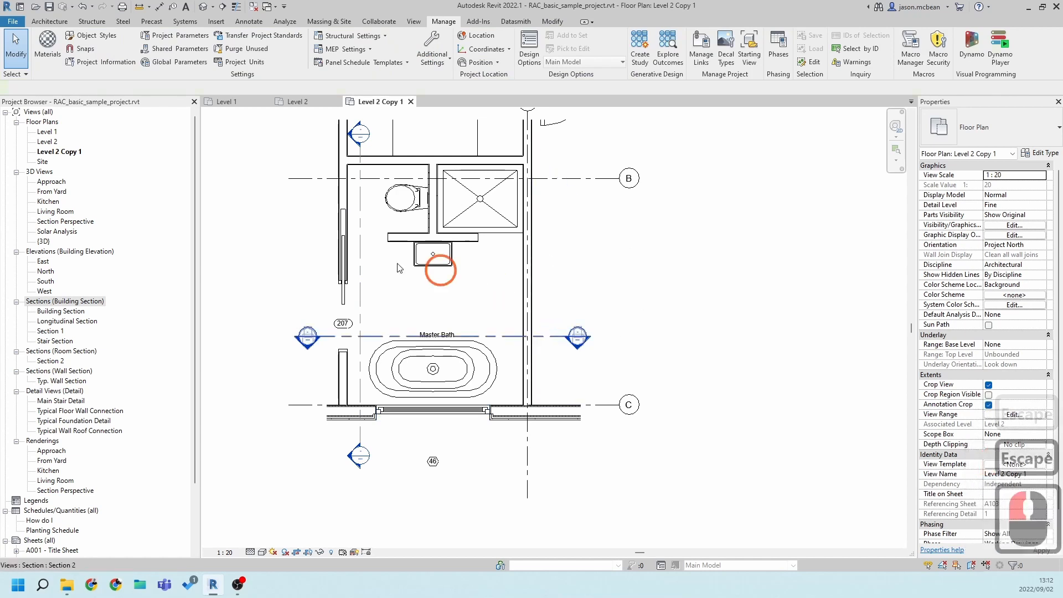
{"action": "left_click", "coordinate": [553, 231], "text": "ctrl"}
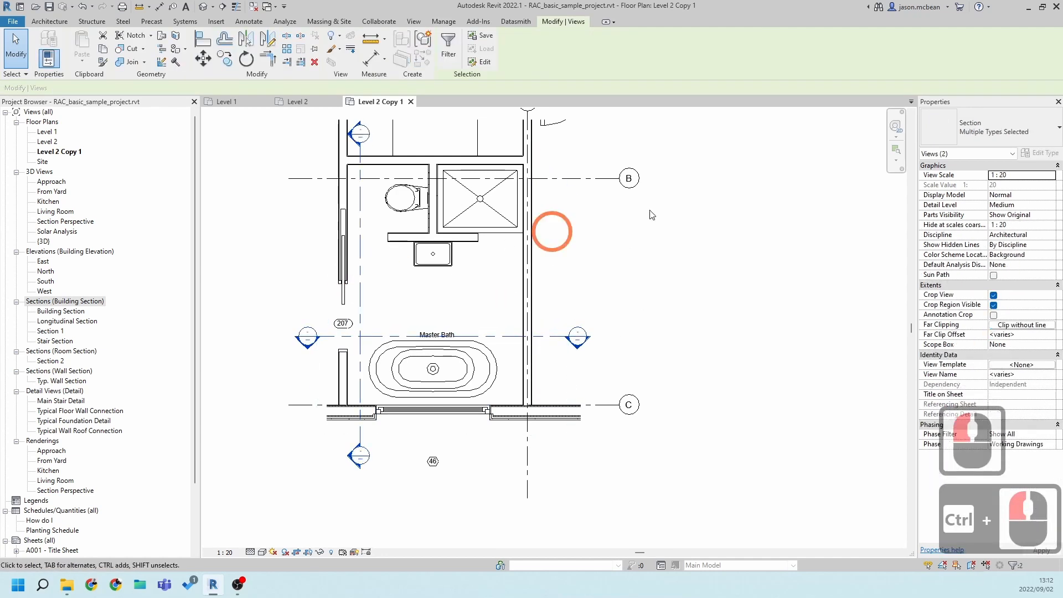
{"action": "left_click", "coordinate": [1010, 126]}
{"action": "left_click", "coordinate": [961, 240]}
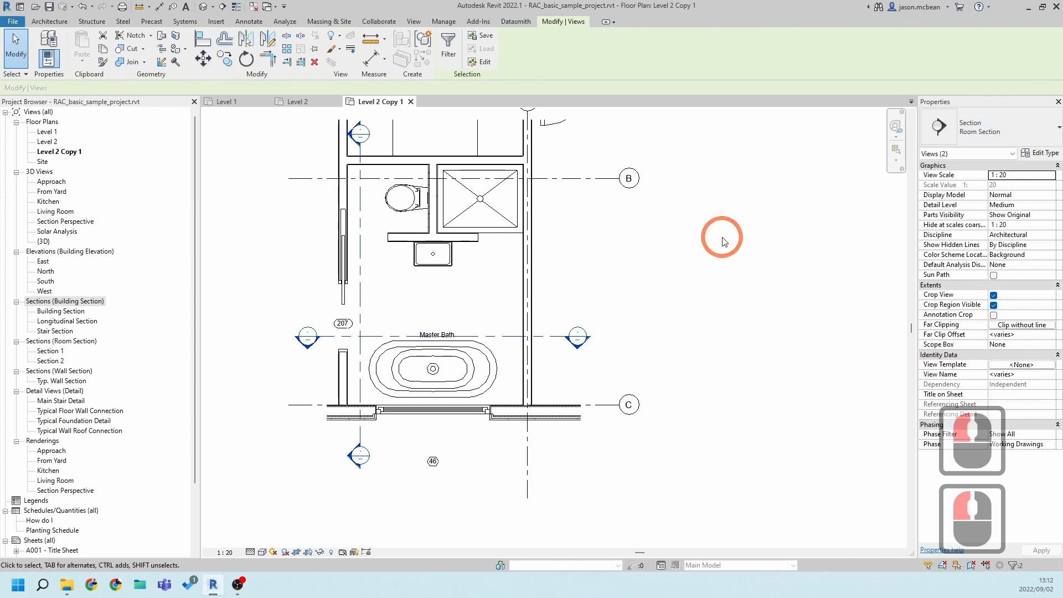
{"action": "key", "text": "Escape"}
Open the horizontal section's view and raise its crop region's lower edge to just below Level 2
{"action": "double_click", "coordinate": [565, 334]}
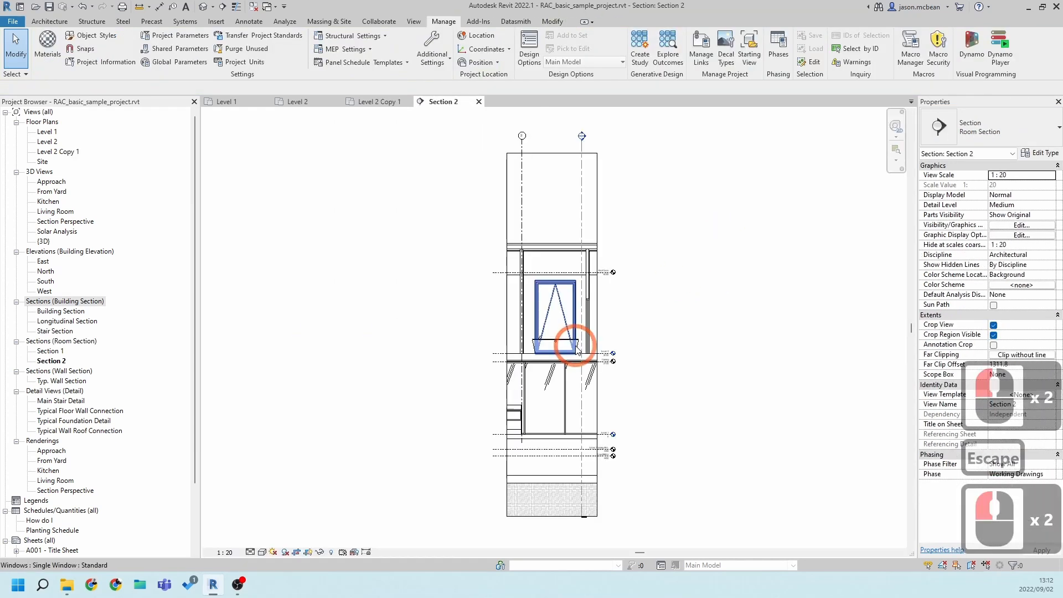
{"action": "key", "text": "Escape"}
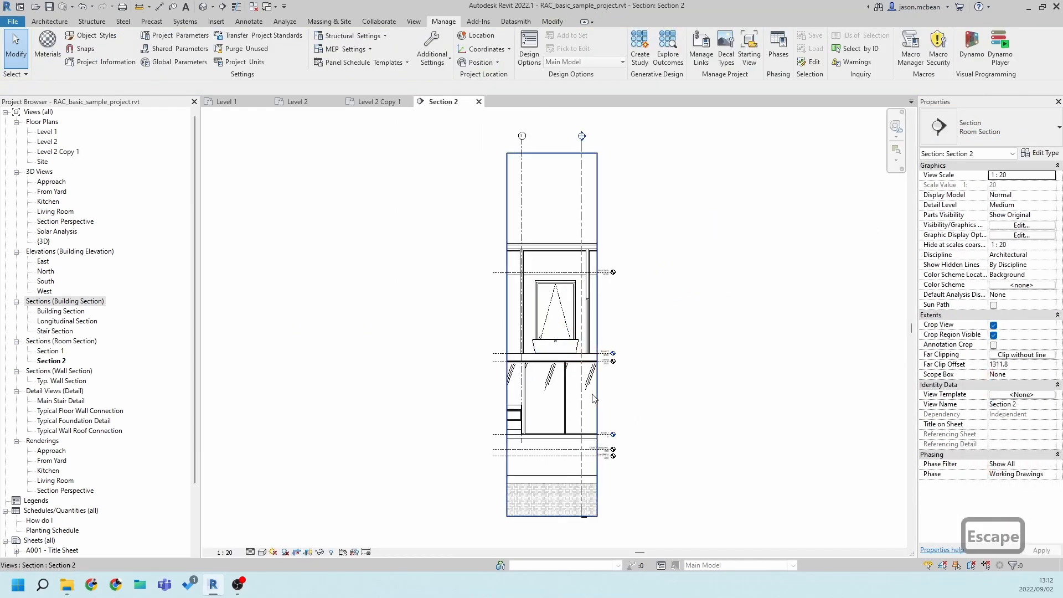
{"action": "left_click", "coordinate": [598, 432]}
{"action": "left_click_drag", "start_coordinate": [552, 517], "coordinate": [563, 412]}
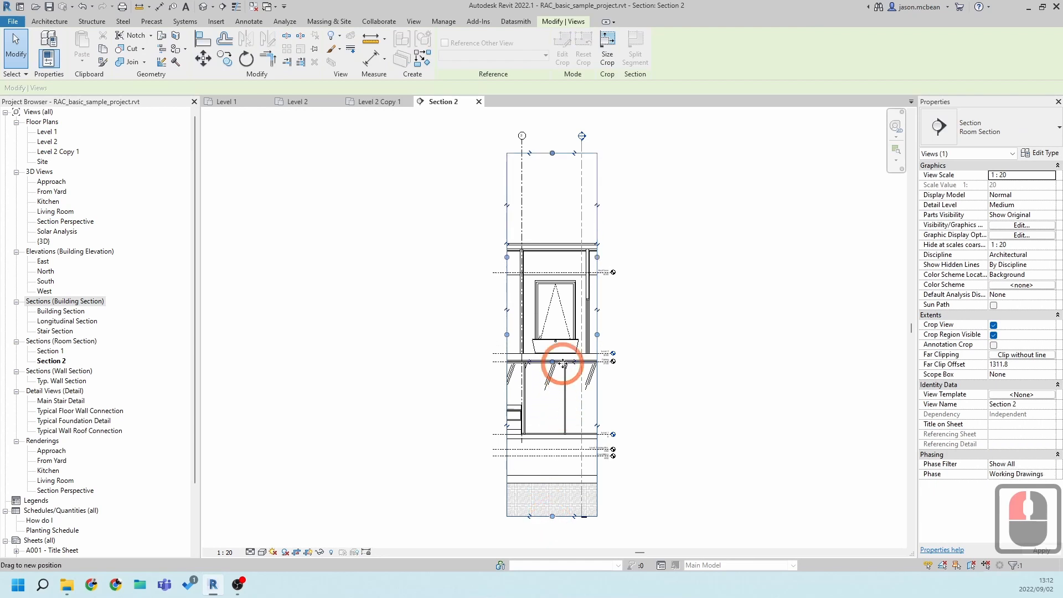
{"action": "left_click_drag", "start_coordinate": [563, 363], "coordinate": [579, 387]}
Lower the crop region's upper edge in the Section 2 view to just above the roof structure
{"action": "scroll", "coordinate": [560, 360], "scroll_direction": "up", "scroll_amount": 9}
{"action": "scroll", "coordinate": [586, 313], "scroll_direction": "down", "scroll_amount": 3}
{"action": "middle_click_drag", "start_coordinate": [586, 313], "coordinate": [528, 492]}
{"action": "scroll", "coordinate": [528, 490], "scroll_direction": "down", "scroll_amount": 2}
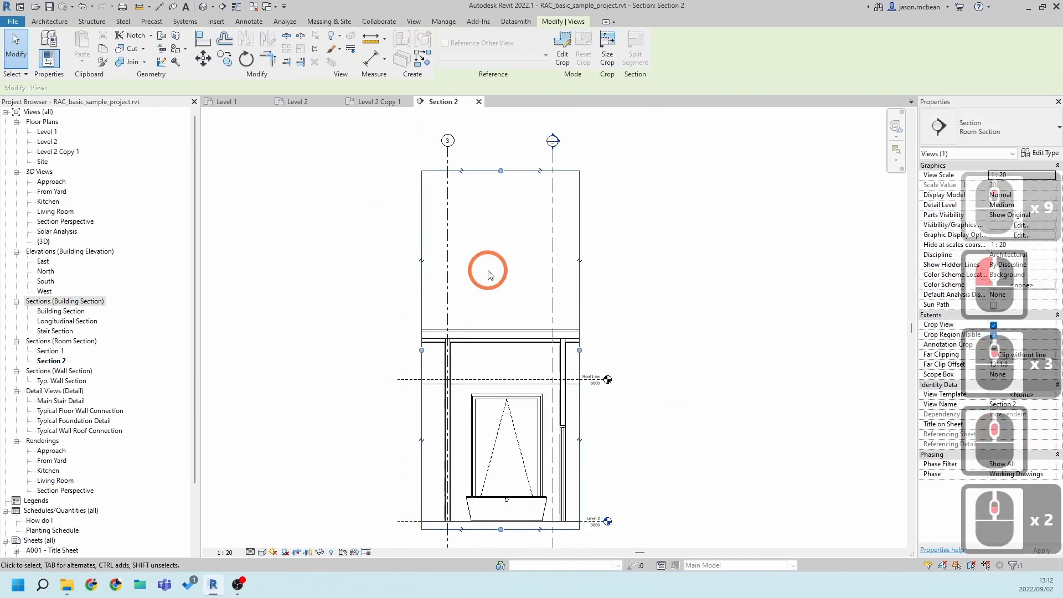
{"action": "left_click_drag", "start_coordinate": [501, 171], "coordinate": [494, 317]}
{"action": "key", "text": "Escape"}
{"action": "key", "text": "Escape"}
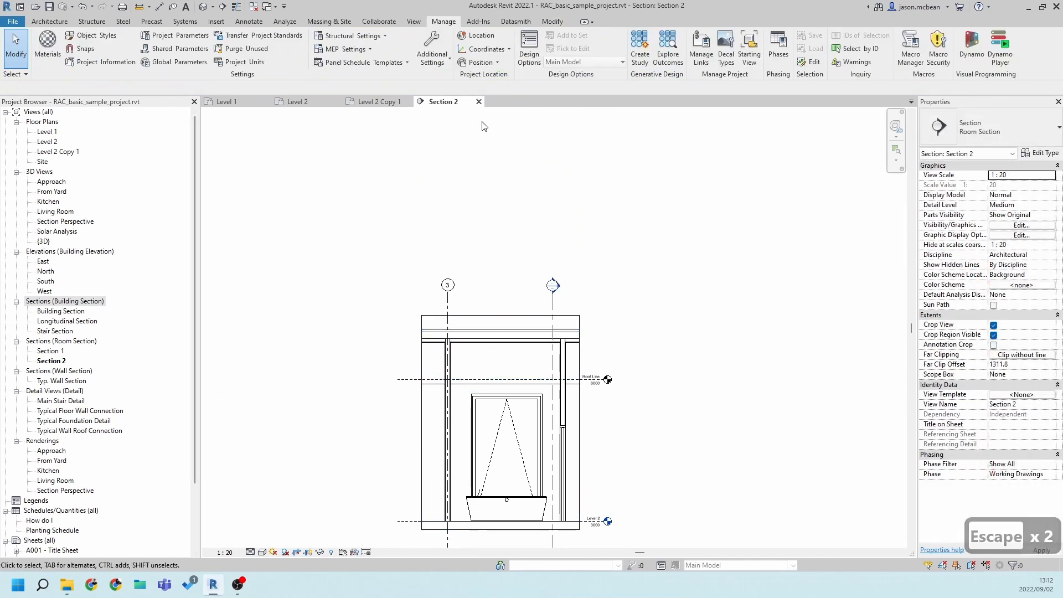
Return to the Level 2 Copy 1 floor plan and rename that view Bathroom 1
{"action": "left_click", "coordinate": [306, 104]}
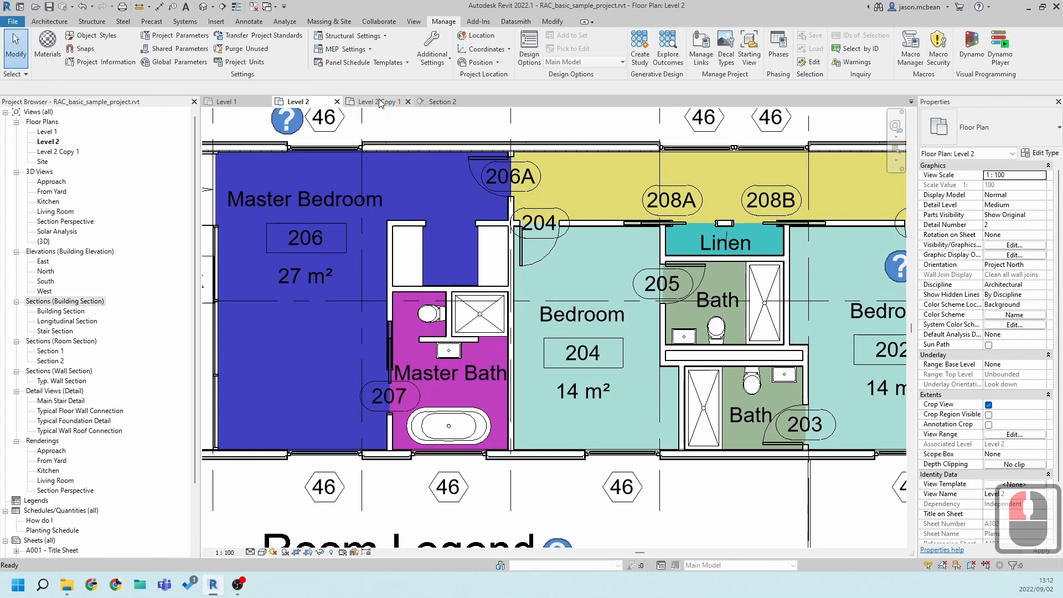
{"action": "left_click", "coordinate": [381, 103]}
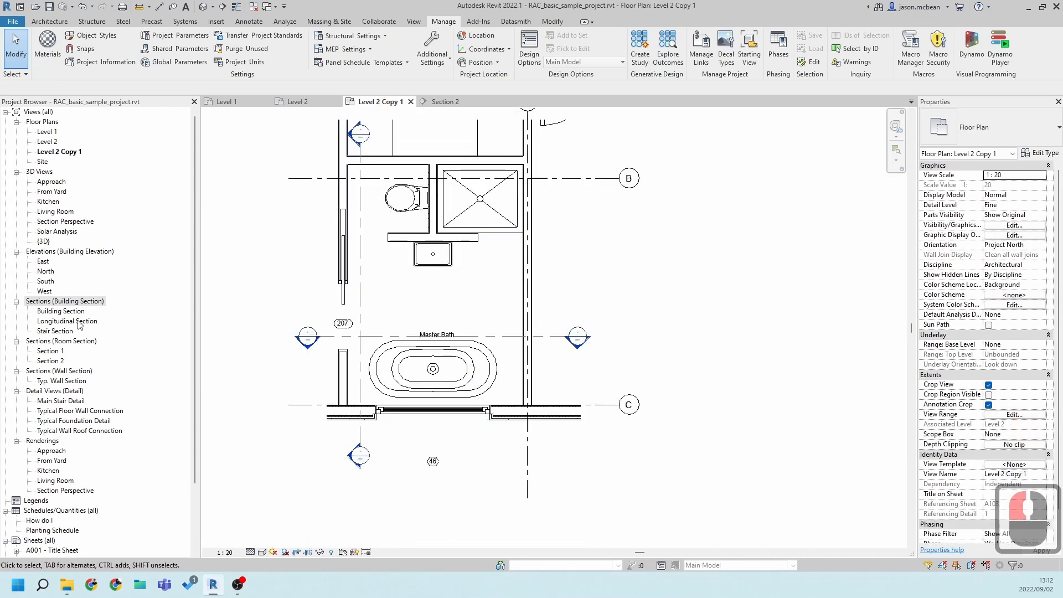
{"action": "right_click", "coordinate": [61, 151]}
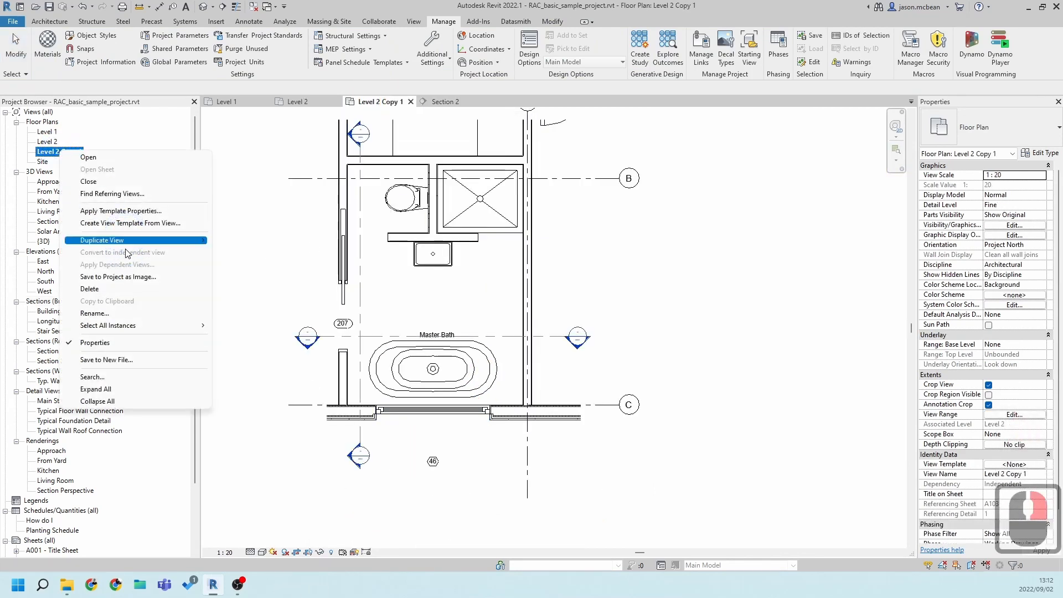
{"action": "left_click", "coordinate": [113, 313]}
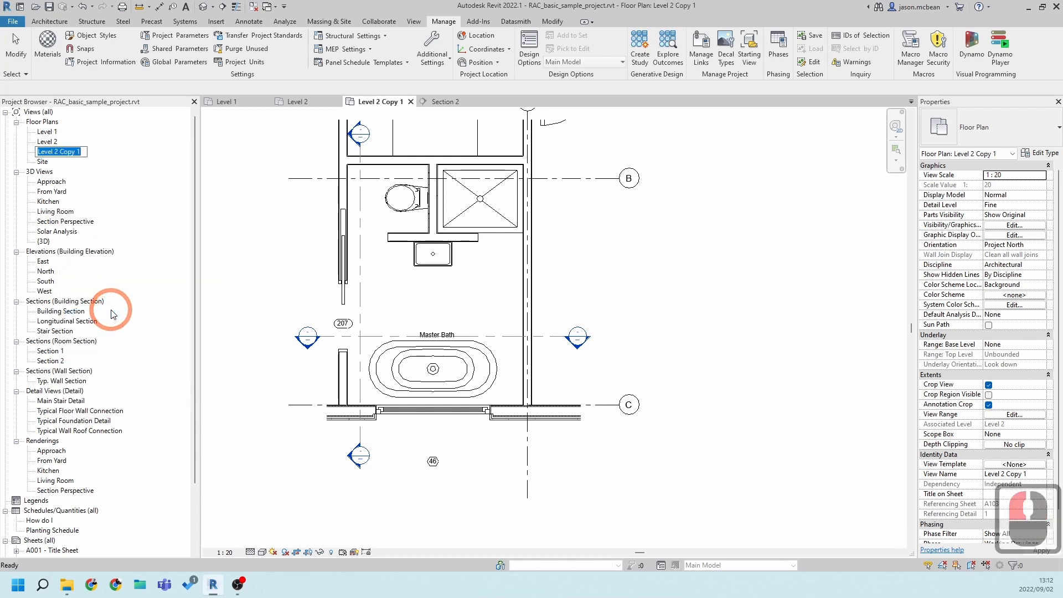
{"action": "type", "text": "Bathroom"}
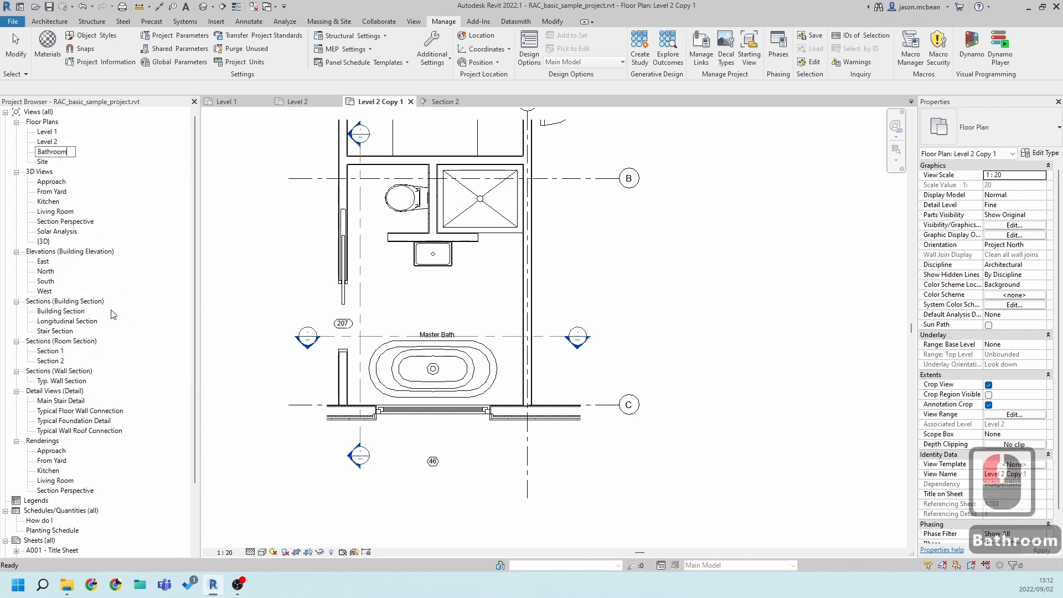
{"action": "type", "text": " 1"}
{"action": "key", "text": "Return"}
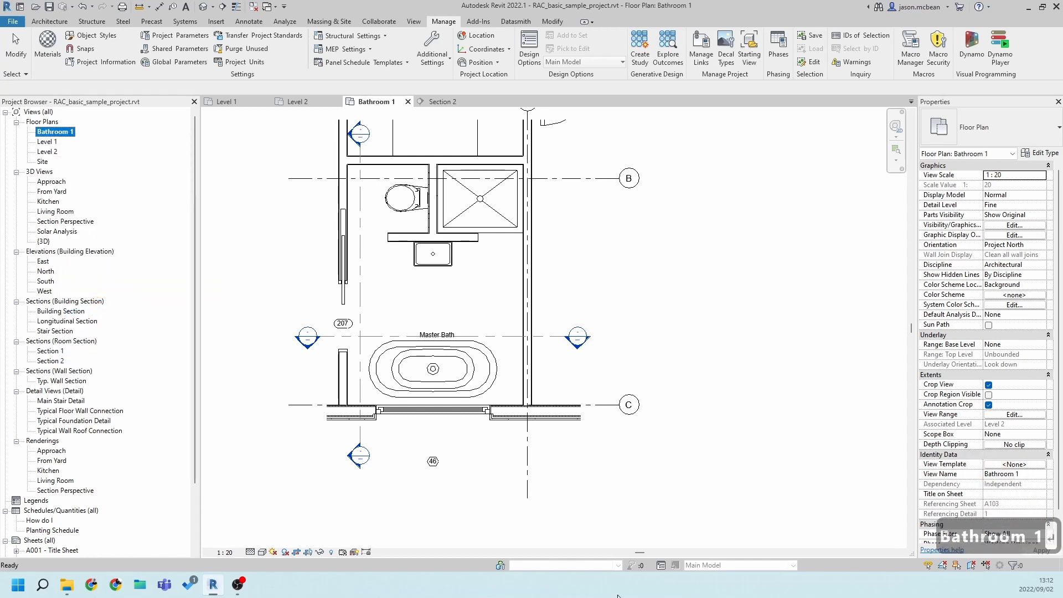
Open the section tag's type properties from the Room Section type of the horizontal section above the bathtub
{"action": "left_click", "coordinate": [649, 351]}
{"action": "key", "text": "Escape"}
{"action": "middle_click_drag", "start_coordinate": [499, 346], "coordinate": [418, 396]}
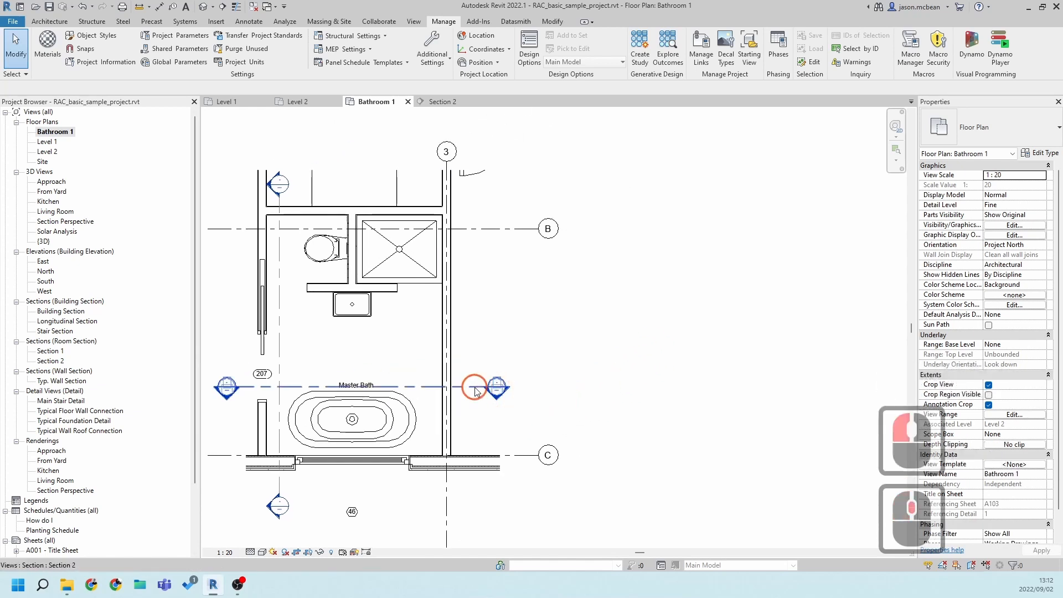
{"action": "double_click", "coordinate": [497, 389]}
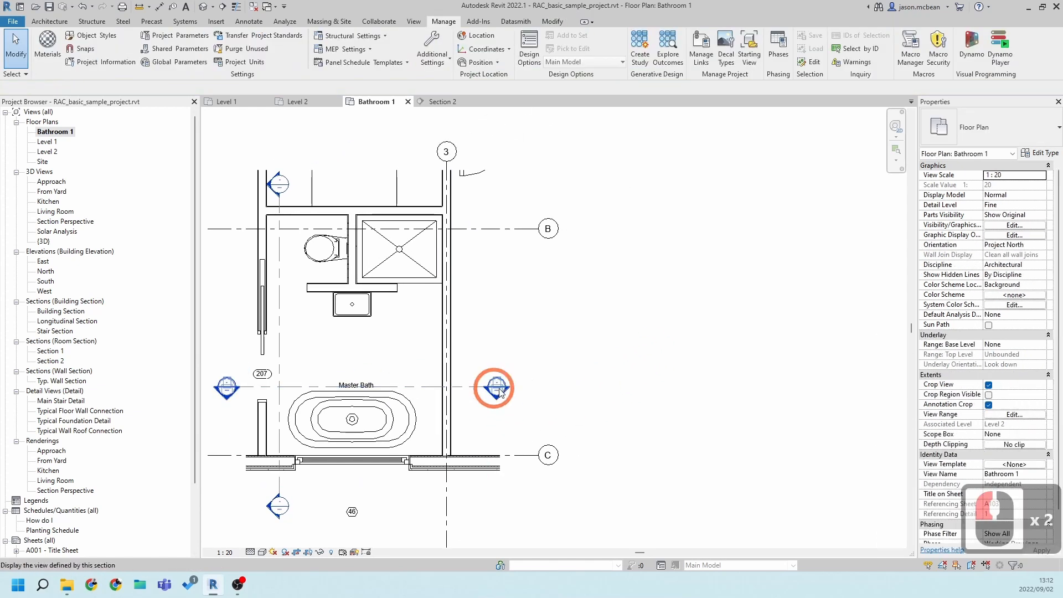
{"action": "left_click", "coordinate": [472, 387]}
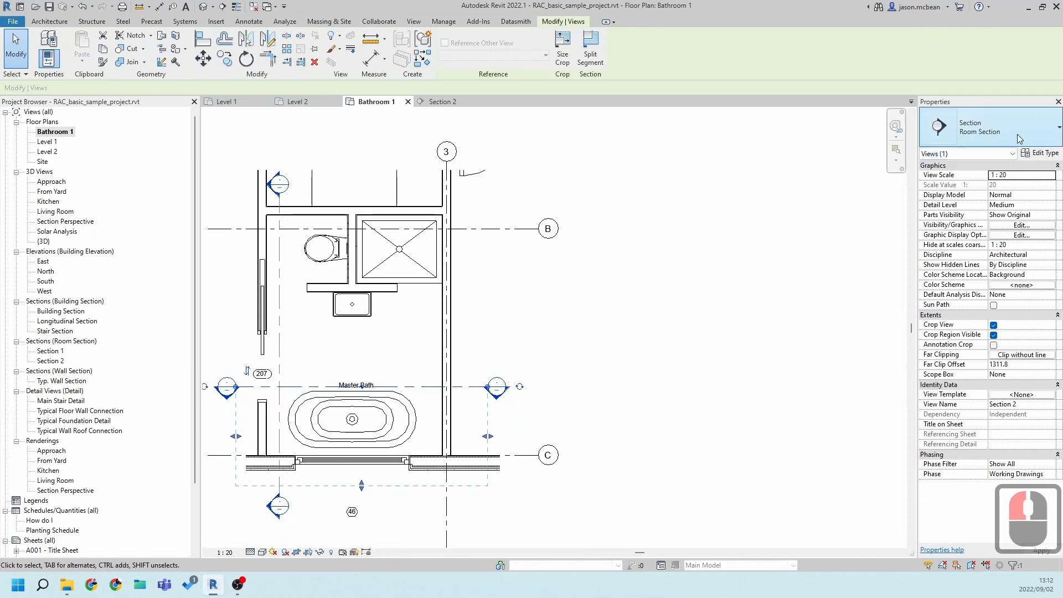
{"action": "left_click", "coordinate": [1041, 153]}
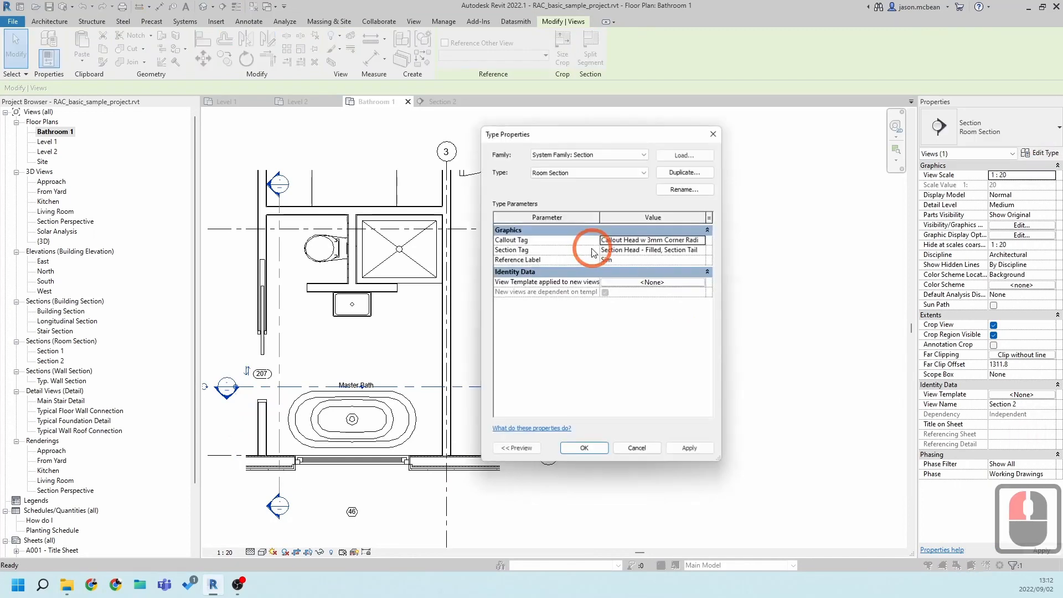
{"action": "left_click", "coordinate": [546, 252]}
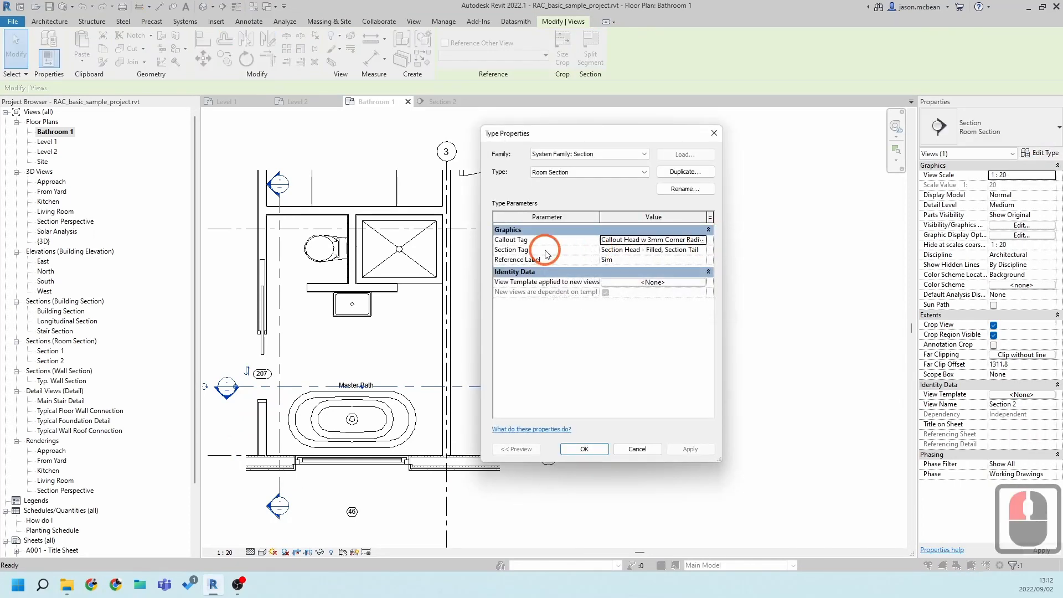
{"action": "left_click", "coordinate": [702, 249]}
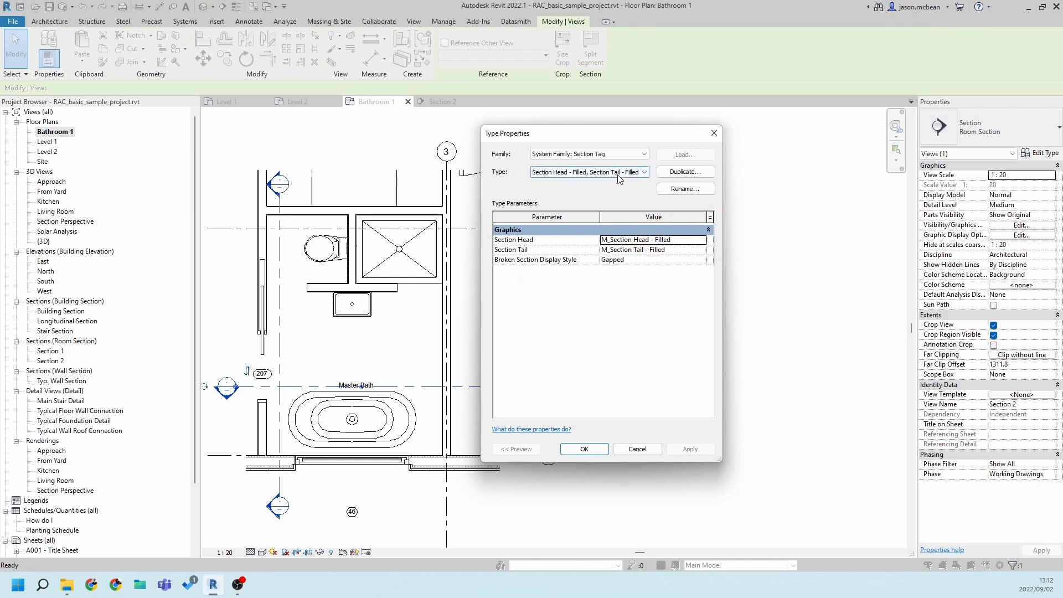
Duplicate the filled section tag type under the name RoomSectionHead
{"action": "left_click", "coordinate": [685, 172]}
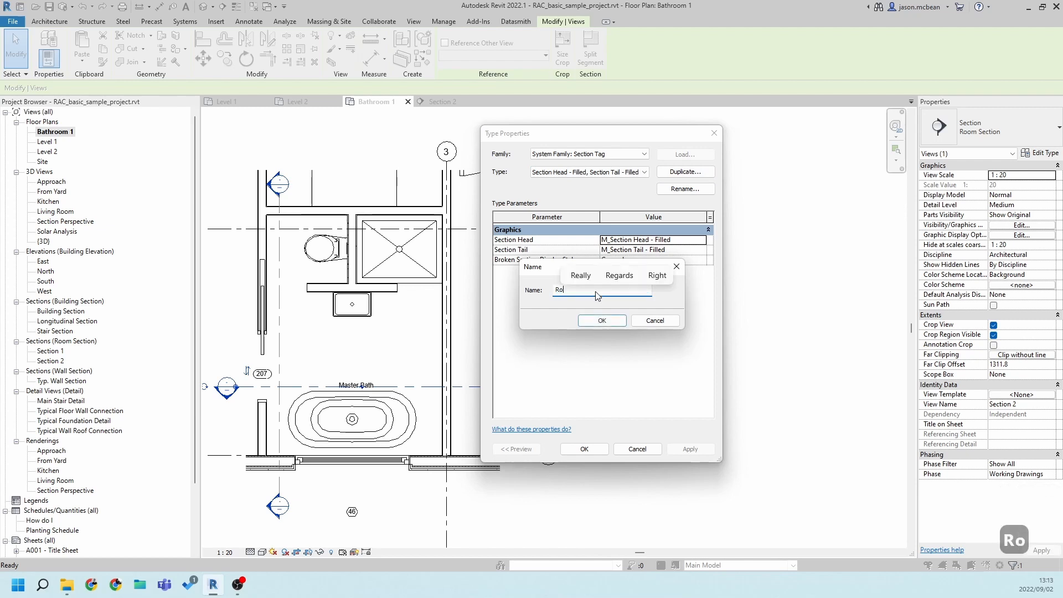
{"action": "type", "text": "RoomRe"}
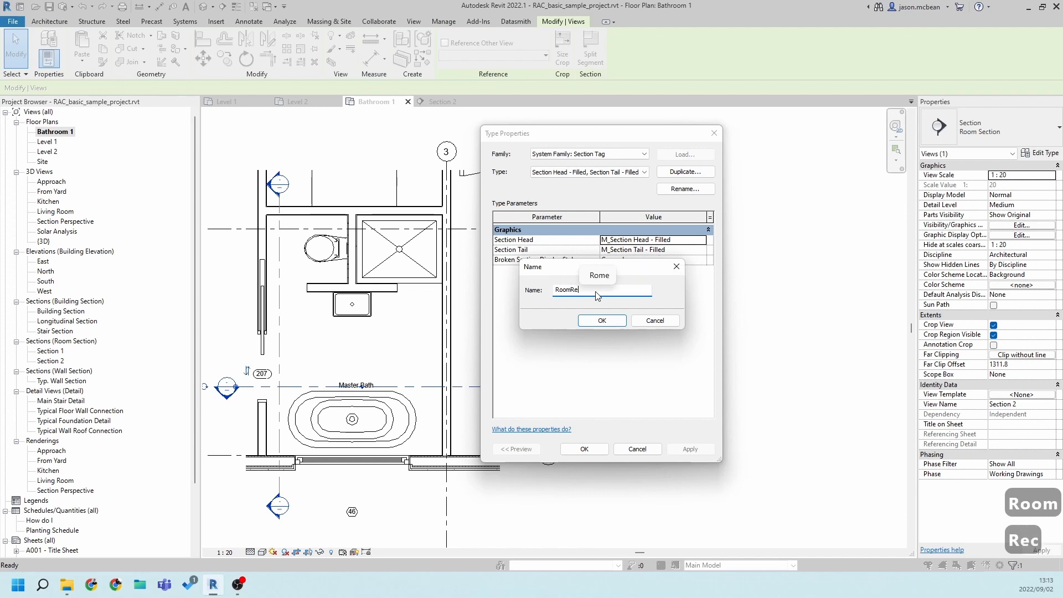
{"action": "type", "text": "ction"}
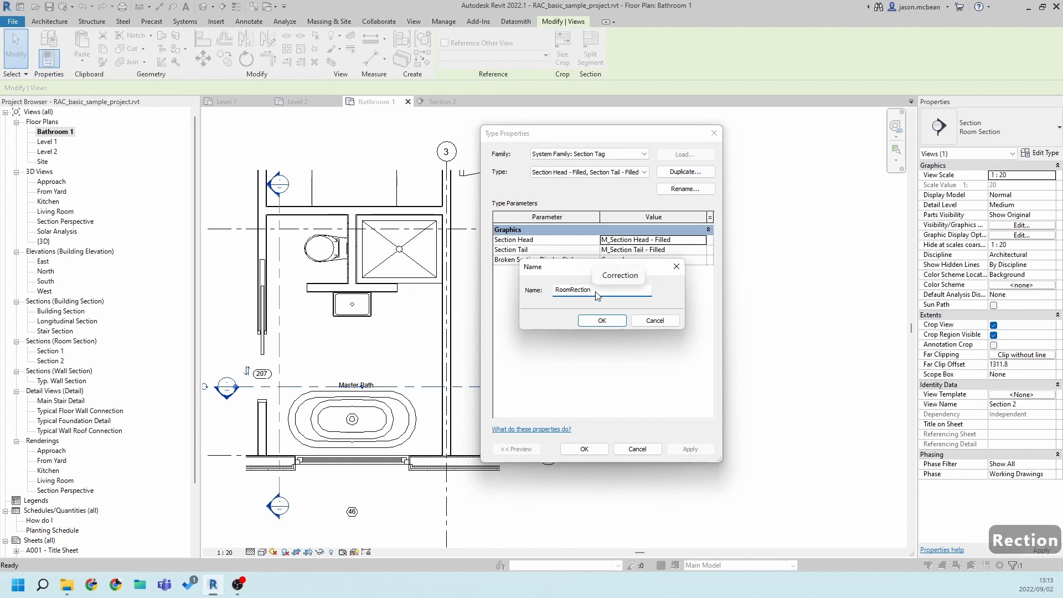
{"action": "type", "text": "Head"}
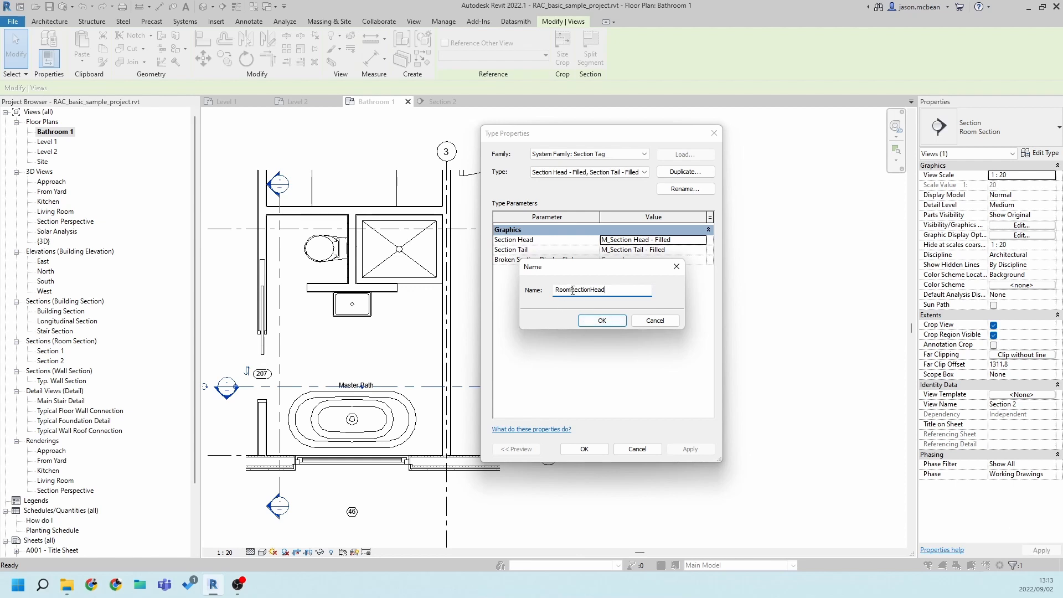
{"action": "left_click", "coordinate": [576, 290]}
{"action": "key", "text": "BackSpace"}
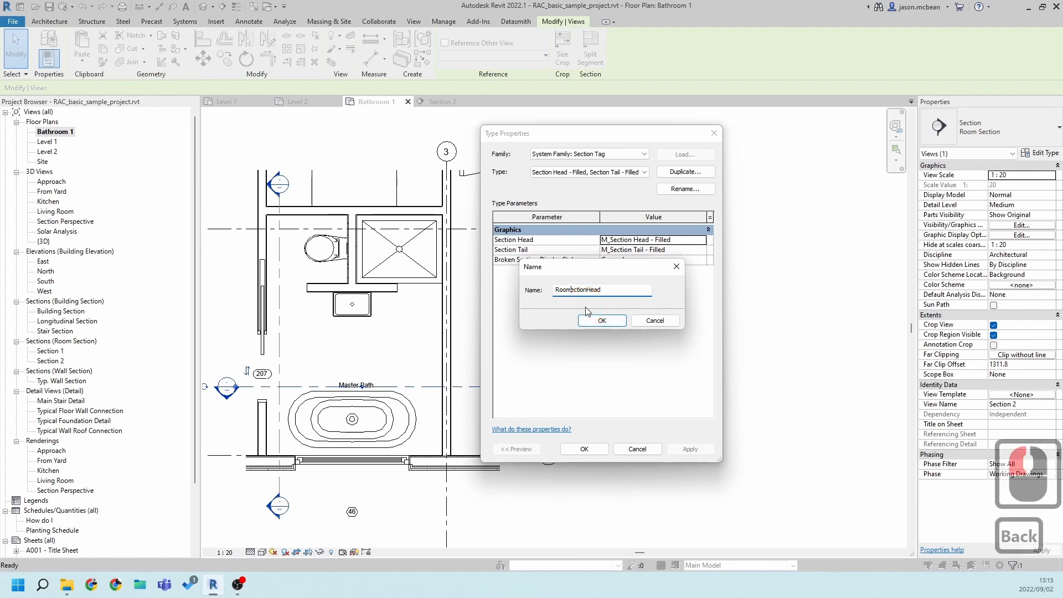
{"action": "type", "text": "S"}
{"action": "left_click", "coordinate": [601, 322]}
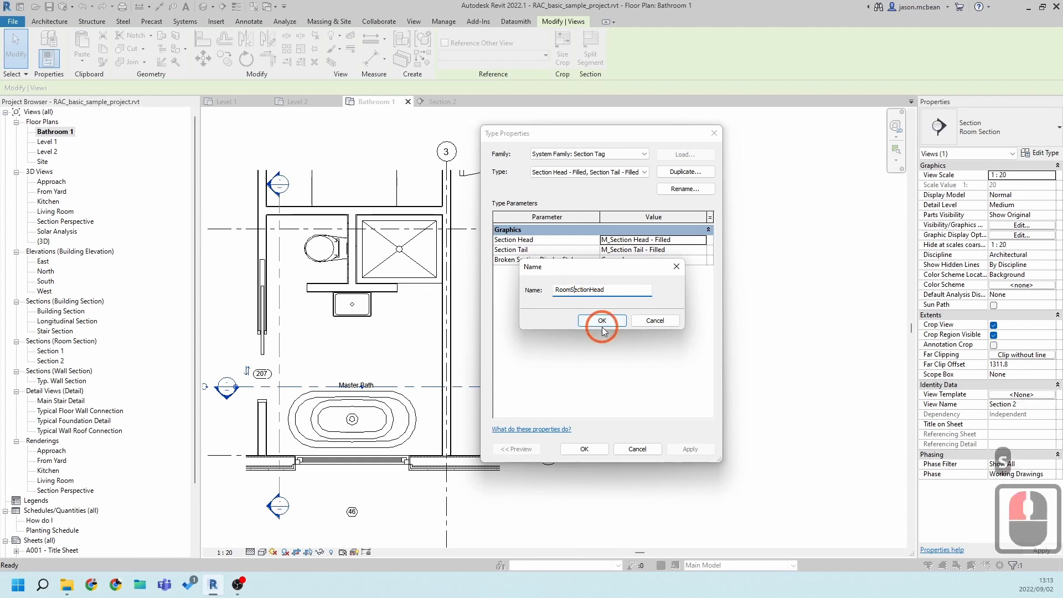
Set the RoomSectionHead tag's tail to M_Section Head - Filled and apply the tag to the Room Section type
{"action": "left_click", "coordinate": [698, 251]}
{"action": "left_click", "coordinate": [701, 251]}
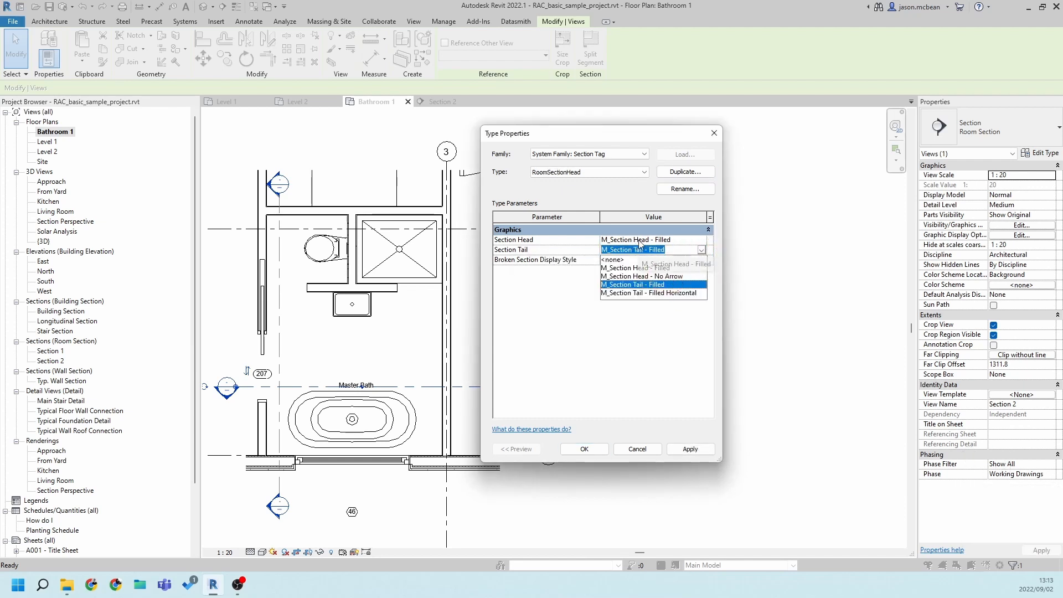
{"action": "left_click", "coordinate": [653, 269]}
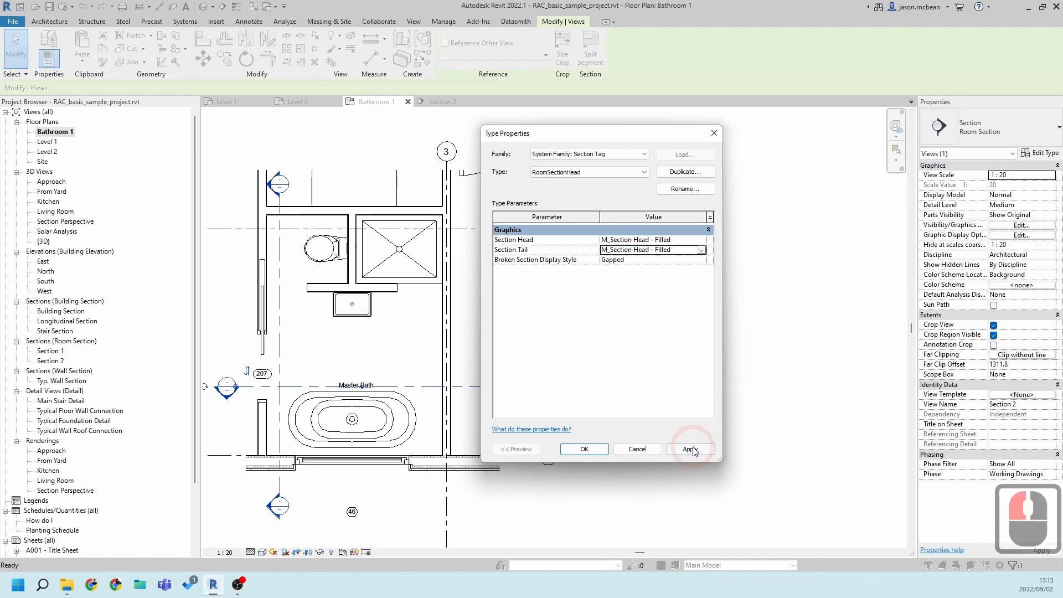
{"action": "left_click", "coordinate": [692, 450]}
{"action": "left_click", "coordinate": [580, 454]}
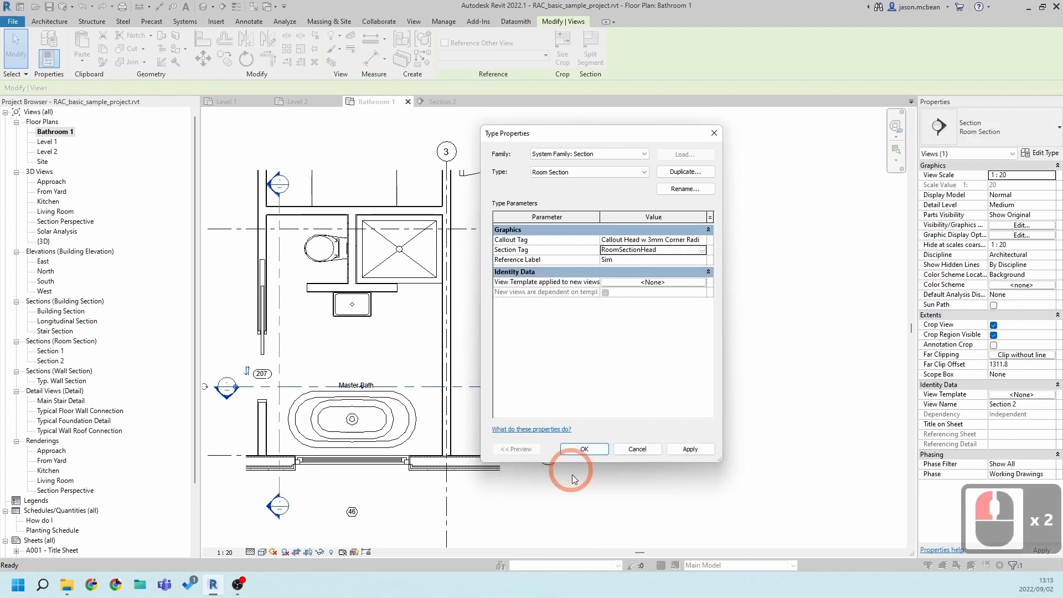
{"action": "left_click", "coordinate": [583, 450]}
{"action": "key", "text": "Escape"}
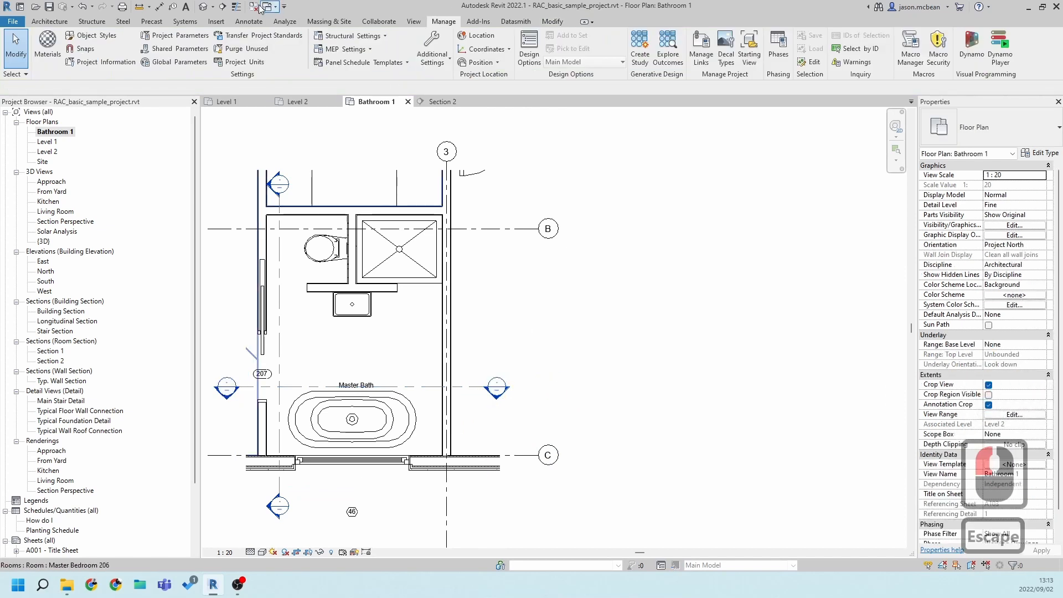
Draw a horizontal Room Section across the master bath at the washbasin wall, looking toward the toilet and shower
{"action": "left_click", "coordinate": [222, 6]}
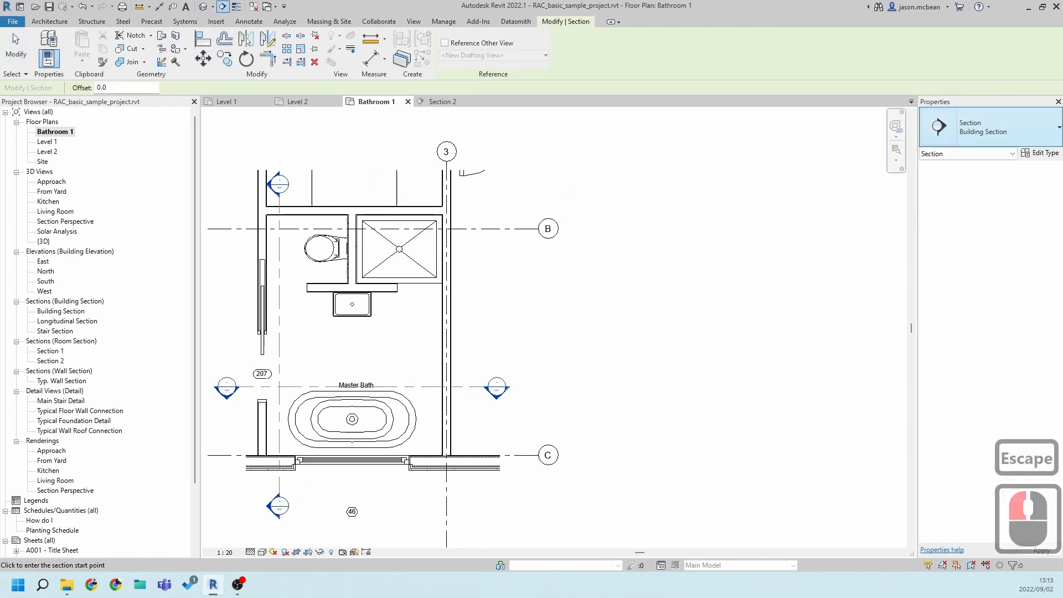
{"action": "left_click", "coordinate": [1006, 141]}
{"action": "left_click", "coordinate": [950, 241]}
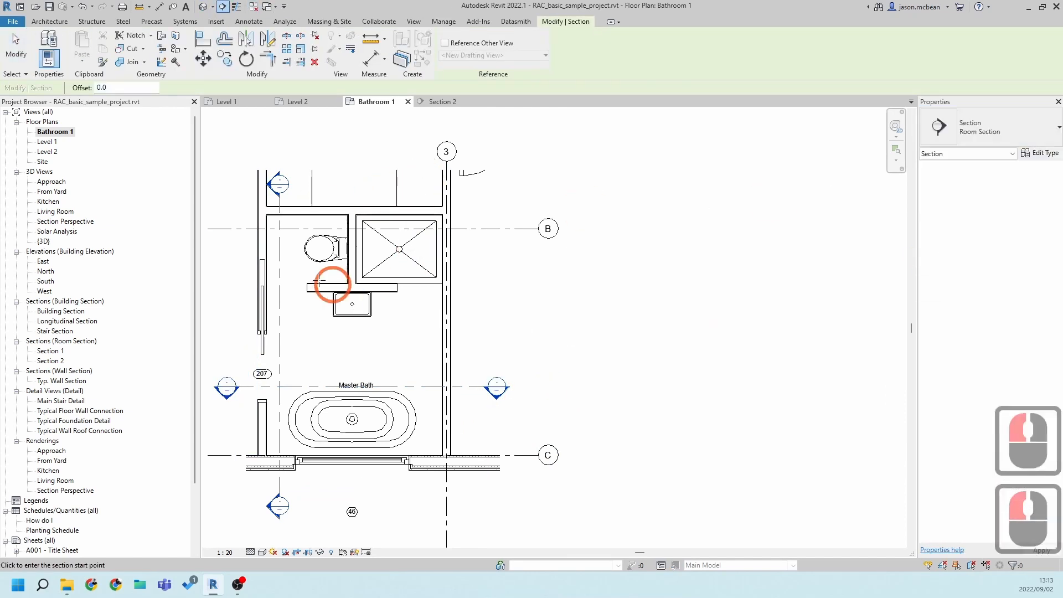
{"action": "left_click", "coordinate": [249, 290]}
{"action": "left_click", "coordinate": [475, 289]}
{"action": "key", "text": "Escape"}
{"action": "key", "text": "Escape"}
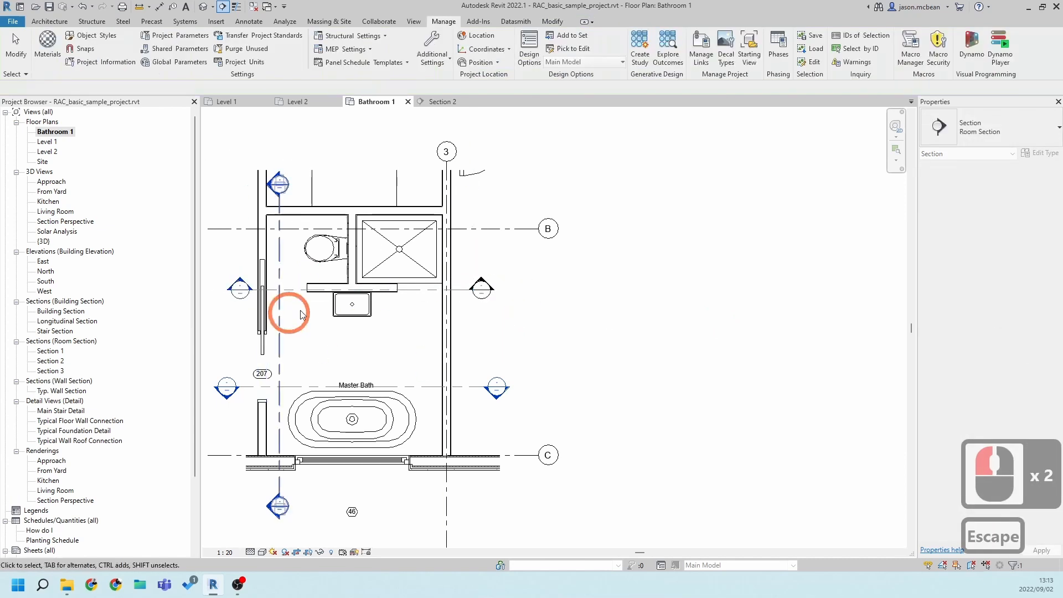
Nudge the new section line to just below the washbasin and pull its far clip boundary in to about 2250 mm
{"action": "middle_click_drag", "start_coordinate": [368, 301], "coordinate": [464, 333]}
{"action": "left_click", "coordinate": [508, 322]}
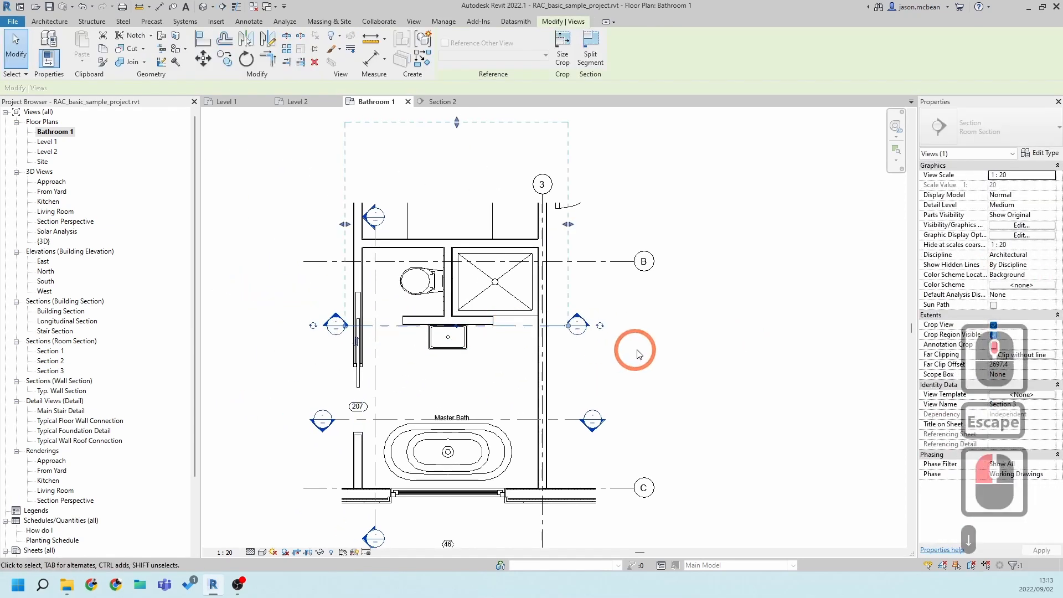
{"action": "key", "text": "Down"}
{"action": "key", "text": "Down"}
{"action": "key", "text": "Down"}
{"action": "key", "text": "Down"}
{"action": "key", "text": "Down"}
{"action": "key", "text": "Down"}
{"action": "key", "text": "Down"}
{"action": "key", "text": "Down"}
{"action": "key", "text": "Down"}
{"action": "key", "text": "Down"}
{"action": "key", "text": "Down"}
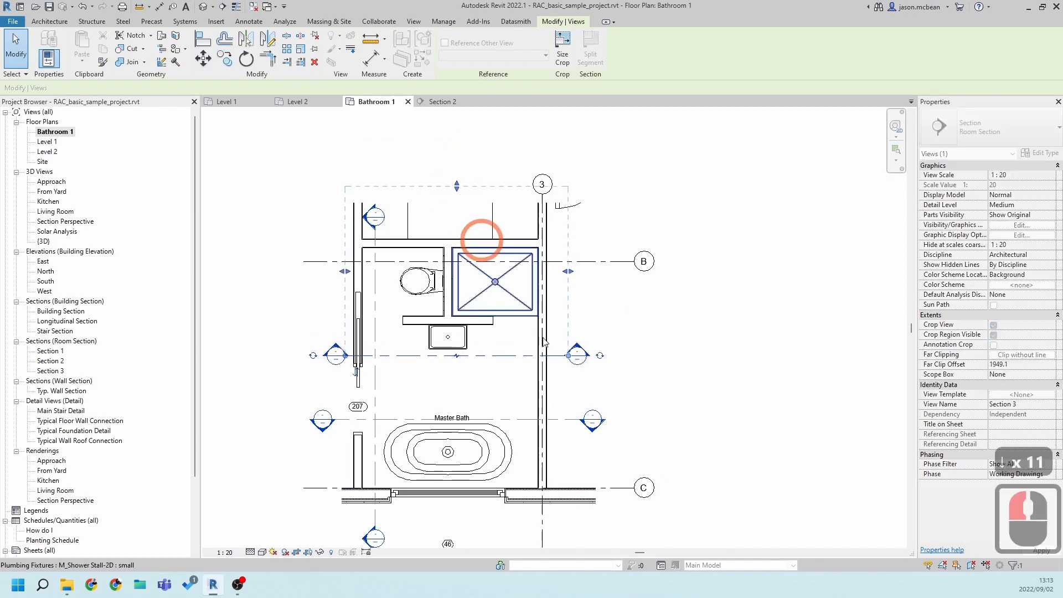
{"action": "key", "text": "Escape"}
Shorten both ends of the section line above the bathtub to line up with the section heads near the washbasin
{"action": "left_click", "coordinate": [589, 422]}
{"action": "left_click_drag", "start_coordinate": [587, 421], "coordinate": [564, 355]}
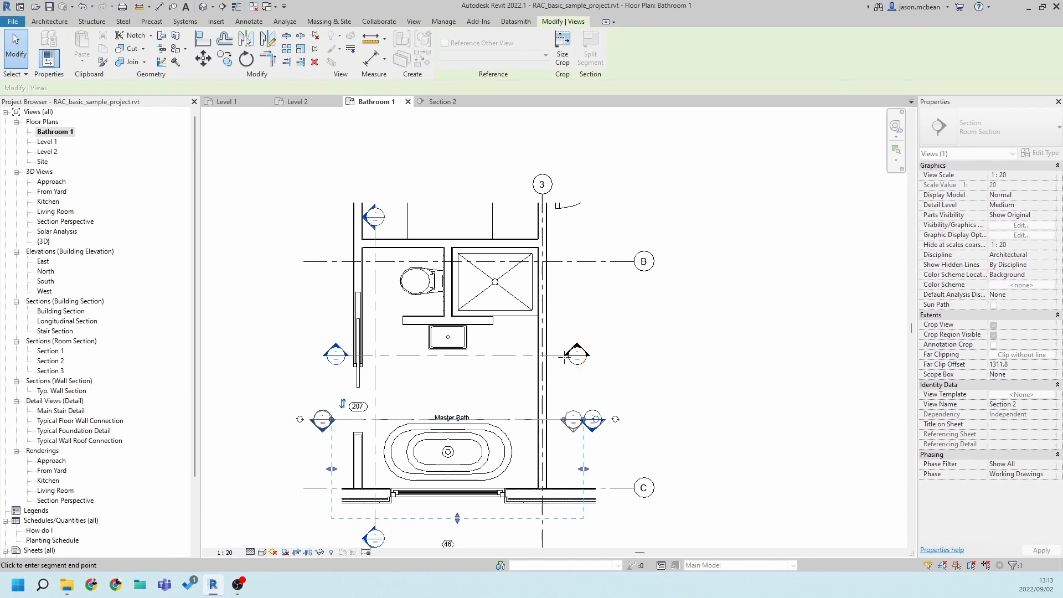
{"action": "key", "text": "Escape"}
{"action": "key", "text": "Escape"}
{"action": "scroll", "coordinate": [339, 420], "scroll_direction": "up", "scroll_amount": 3}
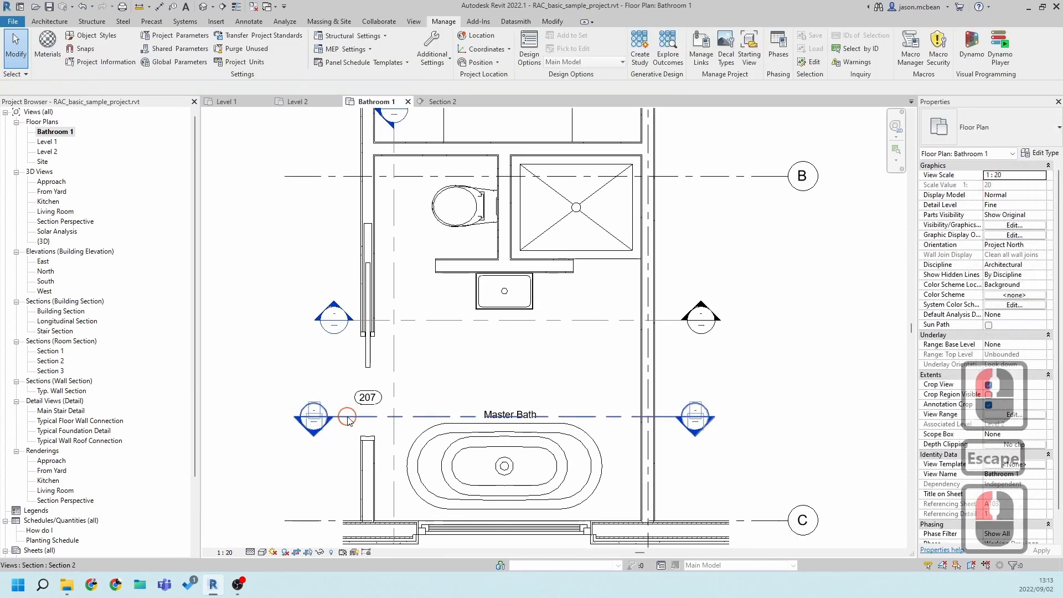
{"action": "left_click", "coordinate": [347, 419]}
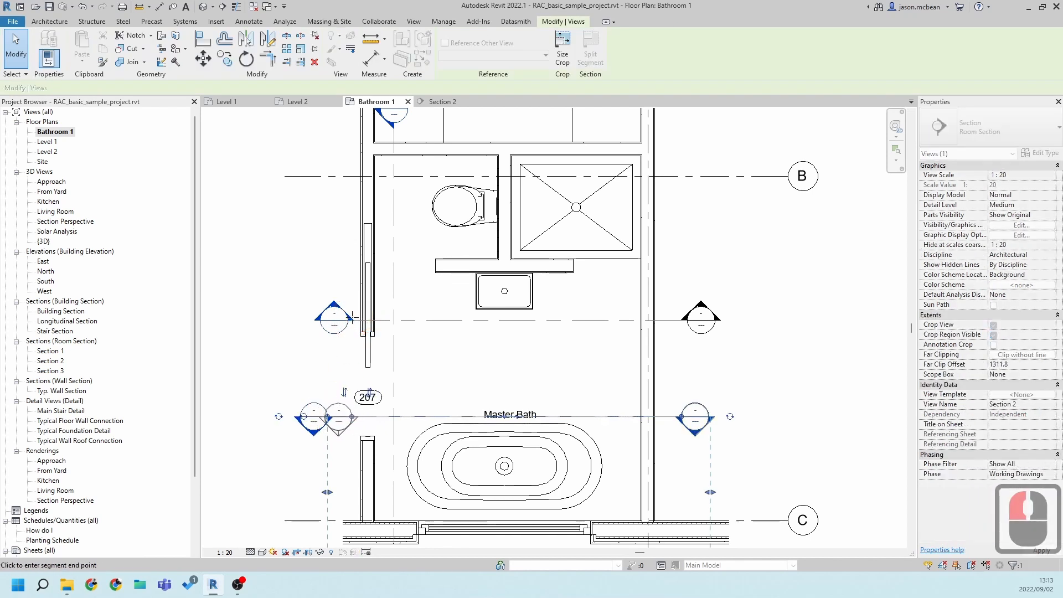
{"action": "key", "text": "Escape"}
{"action": "scroll", "coordinate": [581, 371], "scroll_direction": "down", "scroll_amount": 7}
{"action": "scroll", "coordinate": [487, 391], "scroll_direction": "up", "scroll_amount": 2}
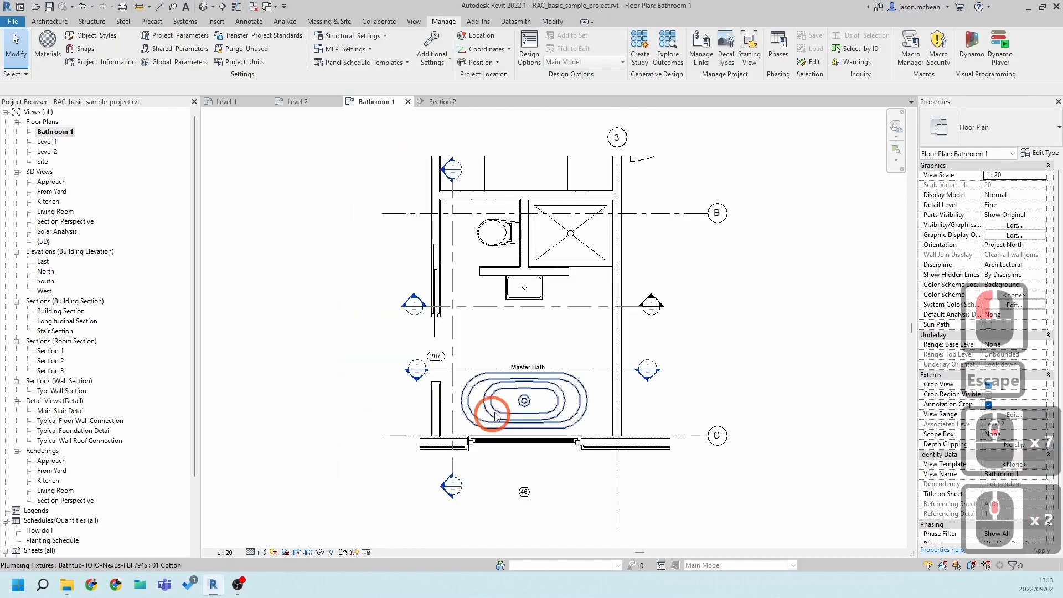
{"action": "middle_click_drag", "start_coordinate": [605, 343], "coordinate": [598, 342]}
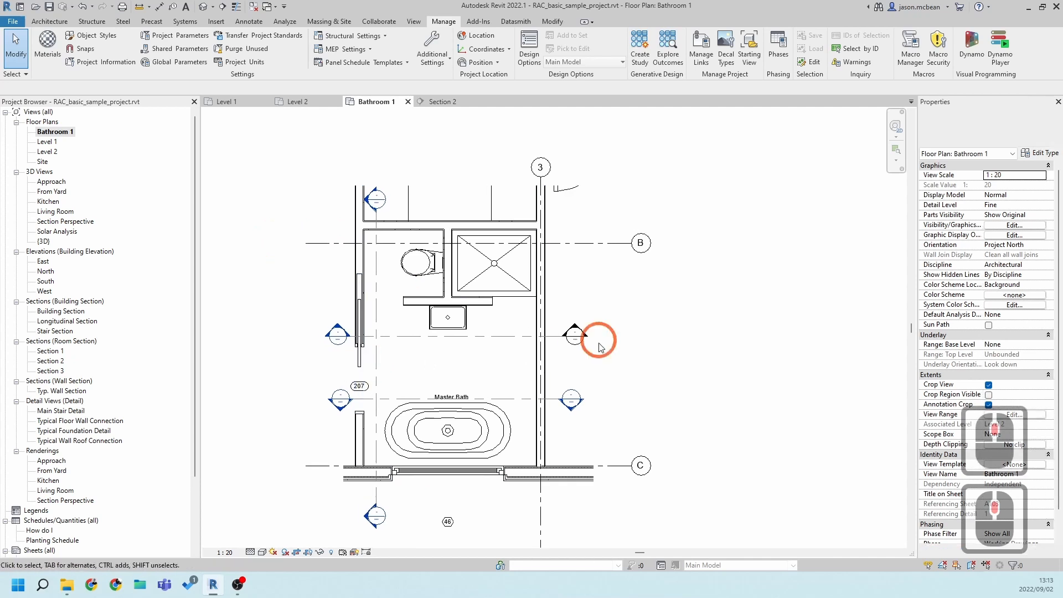
{"action": "left_click", "coordinate": [579, 325]}
{"action": "left_click", "coordinate": [579, 324]}
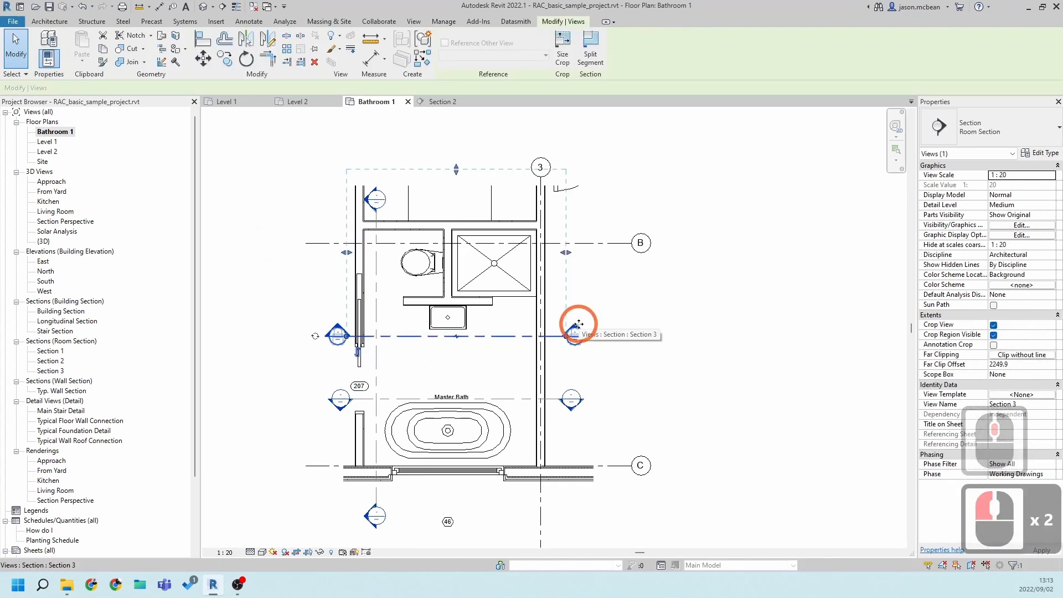
{"action": "key", "text": "Escape"}
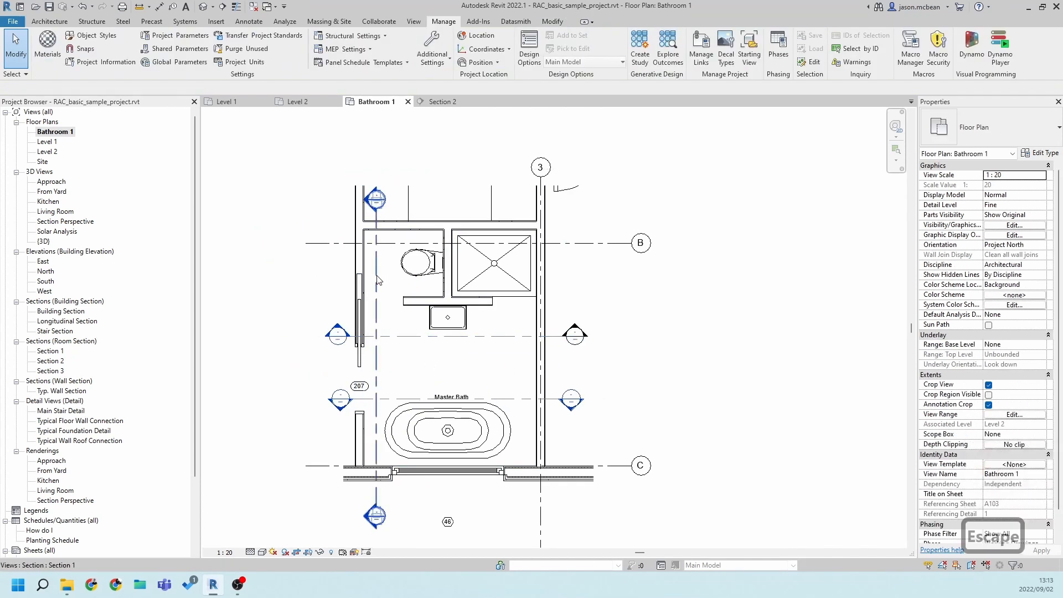
Move the vertical section line from beside the sliding door across the room to run through the shower, near grid 3
{"action": "left_click", "coordinate": [377, 311]}
{"action": "left_click_drag", "start_coordinate": [460, 315], "coordinate": [523, 302]}
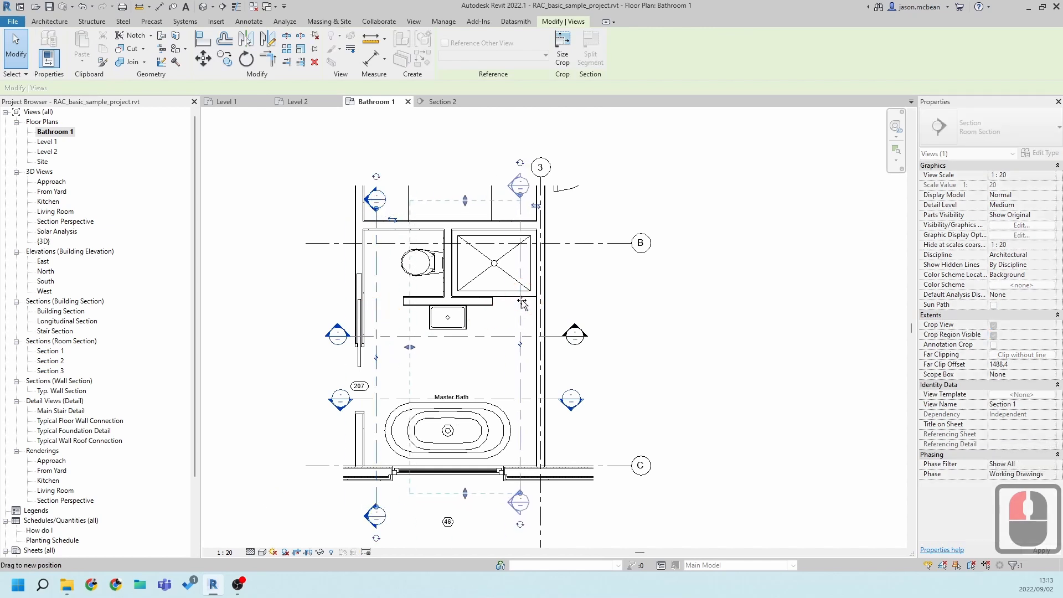
{"action": "key", "text": "Escape"}
{"action": "key", "text": "Escape"}
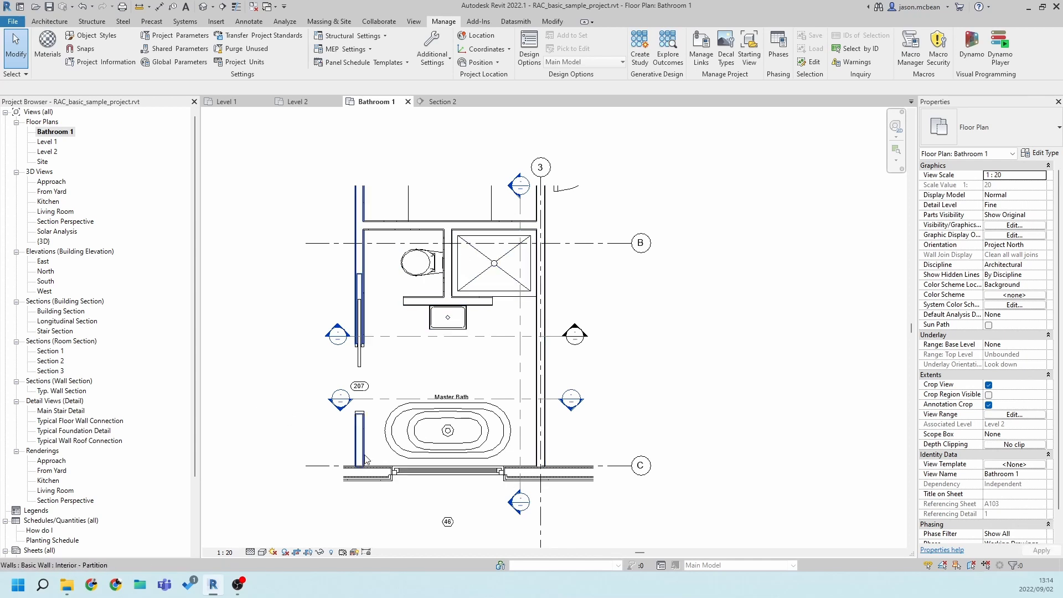
{"action": "key", "text": "Escape"}
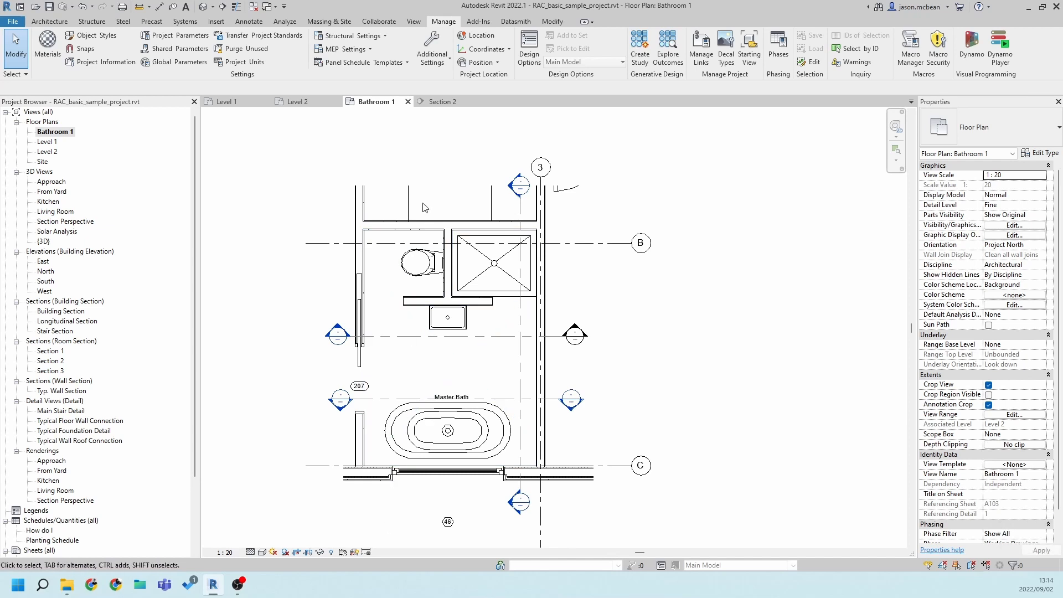
{"action": "left_click", "coordinate": [709, 303]}
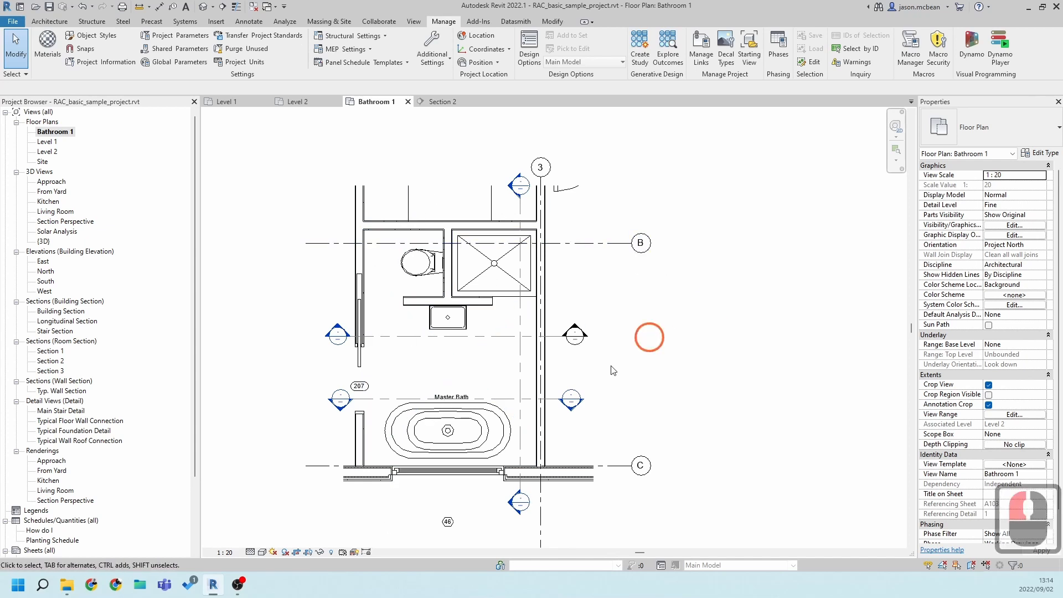
Check which head and tail families the Room Section type's section tag uses, starting from the section line below the washbasin
{"action": "middle_click_drag", "start_coordinate": [566, 339], "coordinate": [523, 319]}
{"action": "key", "text": "Escape"}
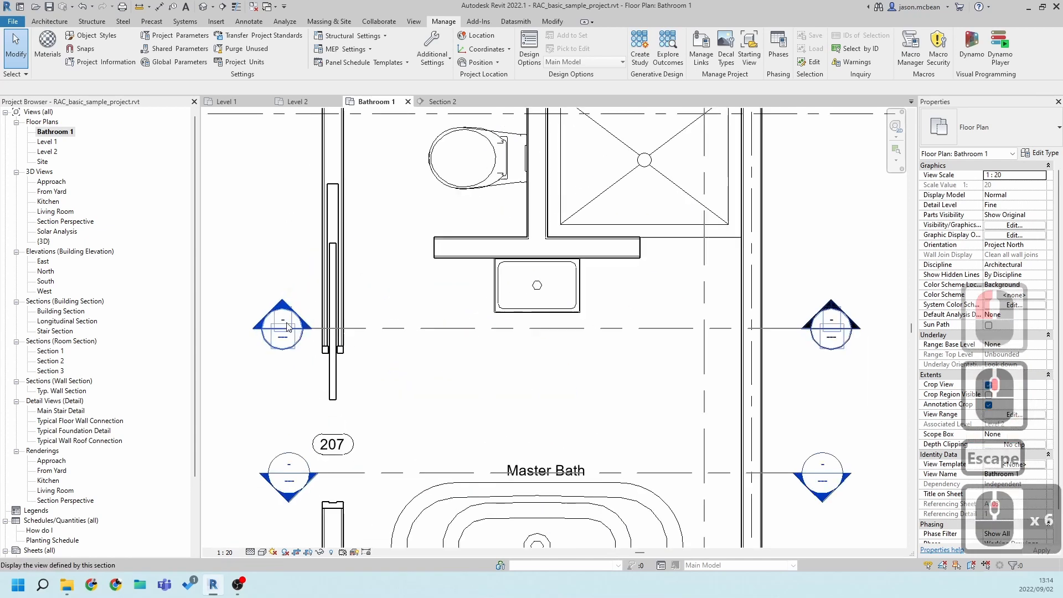
{"action": "scroll", "coordinate": [308, 321], "scroll_direction": "up", "scroll_amount": 6}
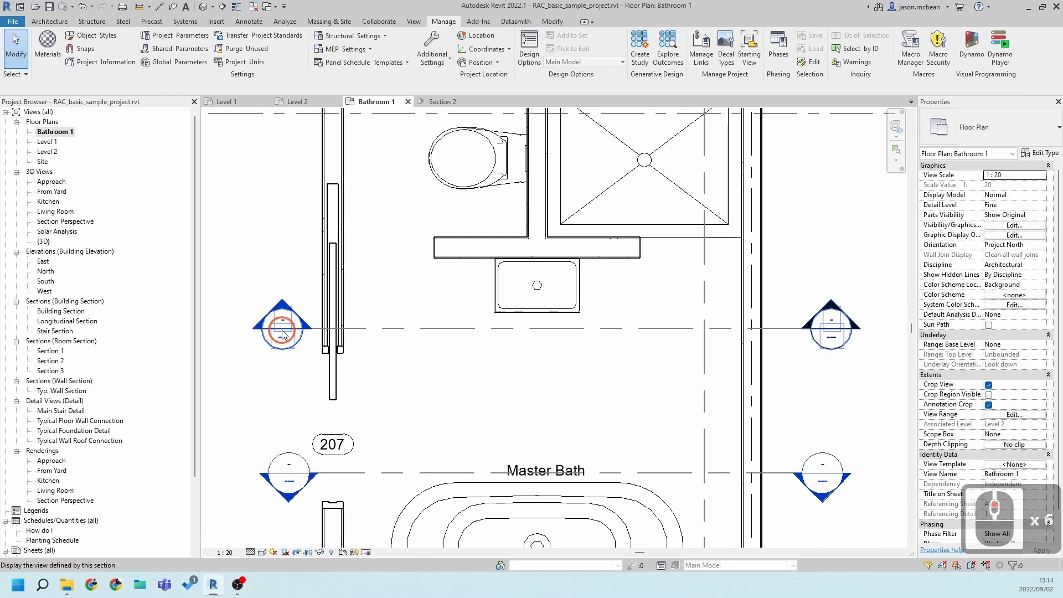
{"action": "left_click", "coordinate": [629, 332]}
{"action": "key", "text": "Escape"}
{"action": "left_click", "coordinate": [653, 330]}
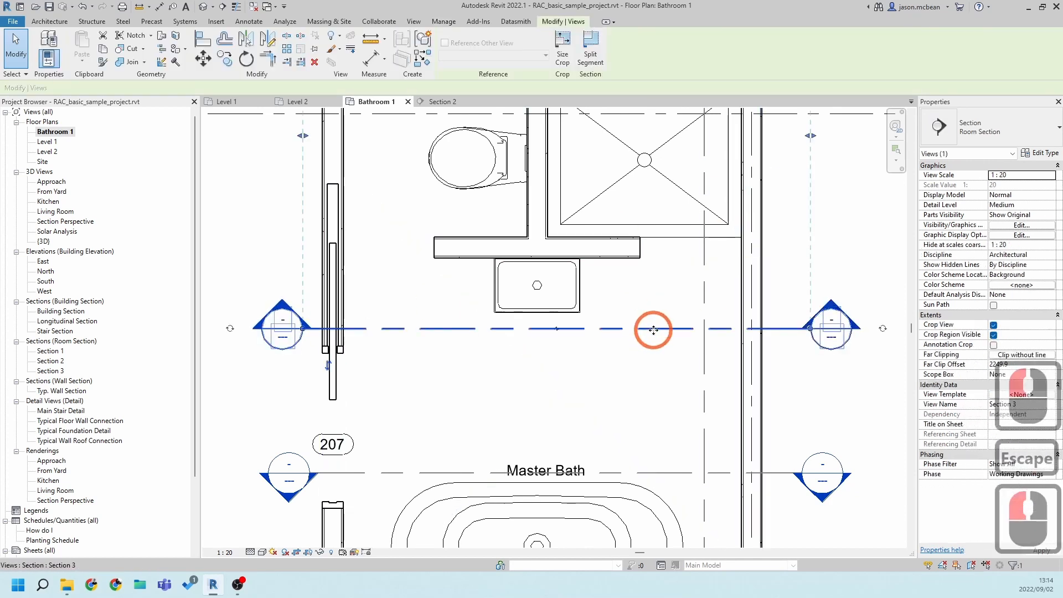
{"action": "left_click", "coordinate": [1040, 153]}
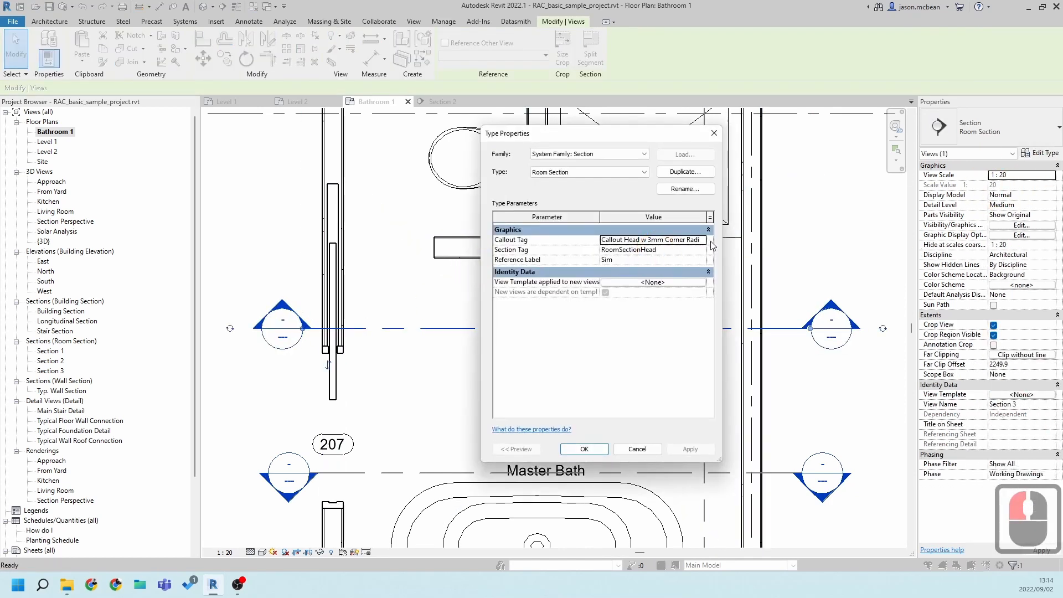
{"action": "left_click", "coordinate": [705, 250]}
{"action": "left_click", "coordinate": [703, 250]}
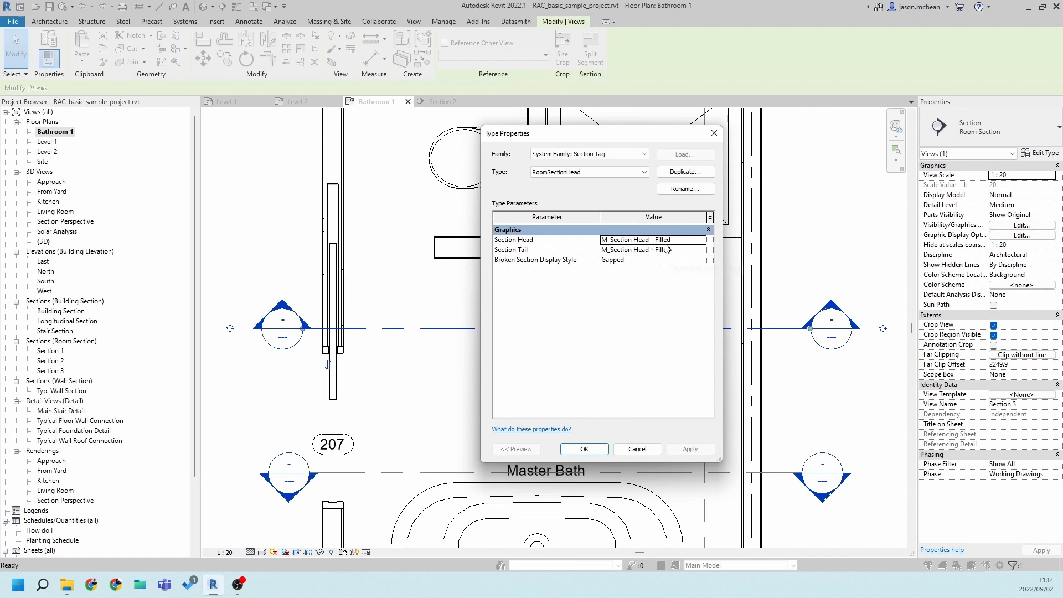
{"action": "left_click", "coordinate": [603, 453]}
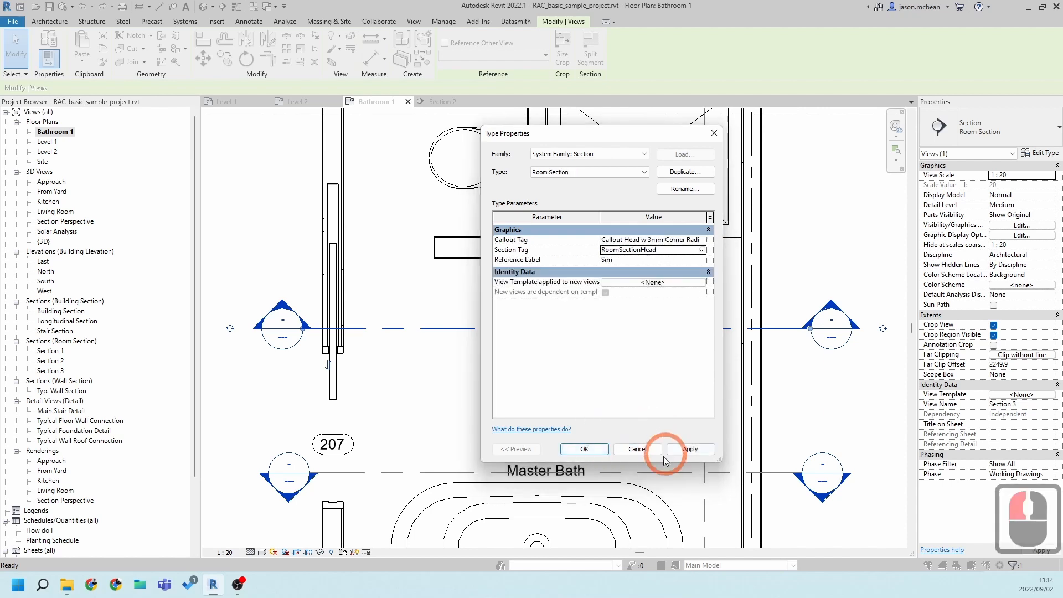
{"action": "left_click", "coordinate": [629, 453]}
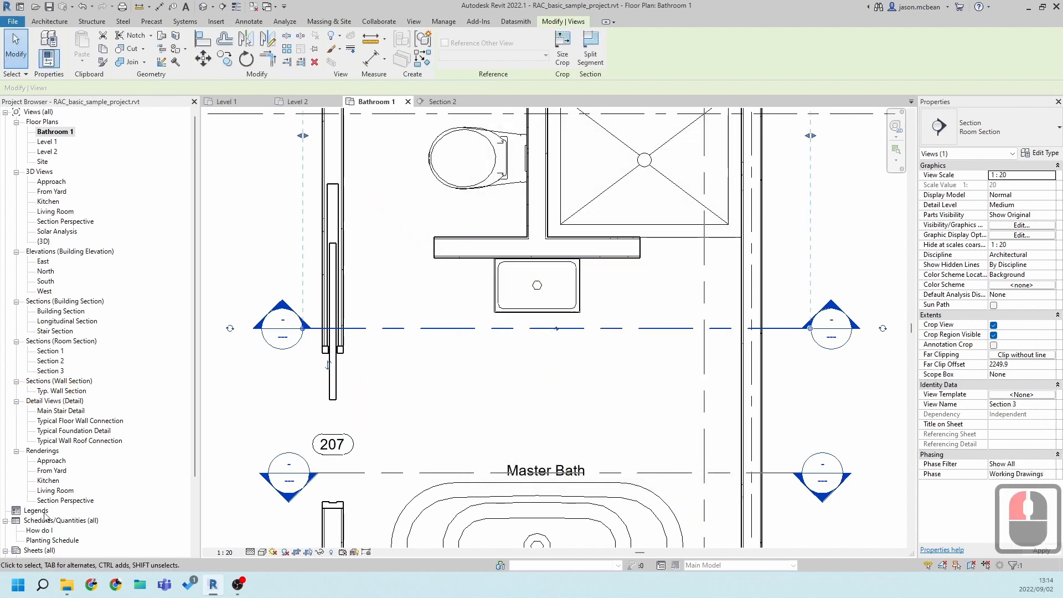
Find the M_Section Head - Filled annotation symbol among the project's families and open it for editing
{"action": "scroll", "coordinate": [94, 484], "scroll_direction": "down", "scroll_amount": 7}
{"action": "scroll", "coordinate": [94, 485], "scroll_direction": "down", "scroll_amount": 13}
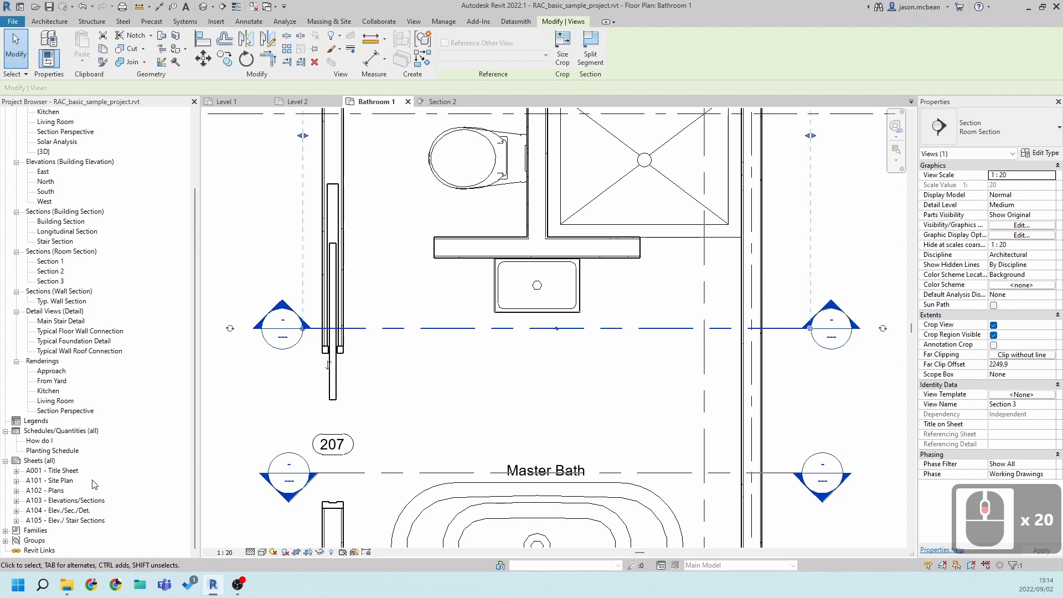
{"action": "left_click", "coordinate": [5, 532]}
{"action": "left_click", "coordinate": [5, 532]}
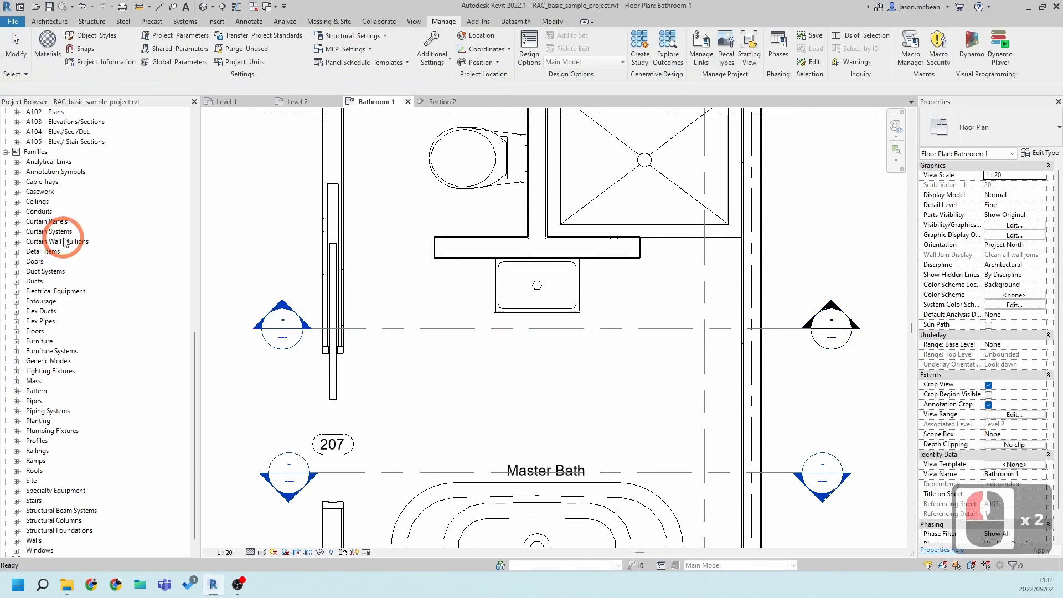
{"action": "left_click", "coordinate": [16, 172]}
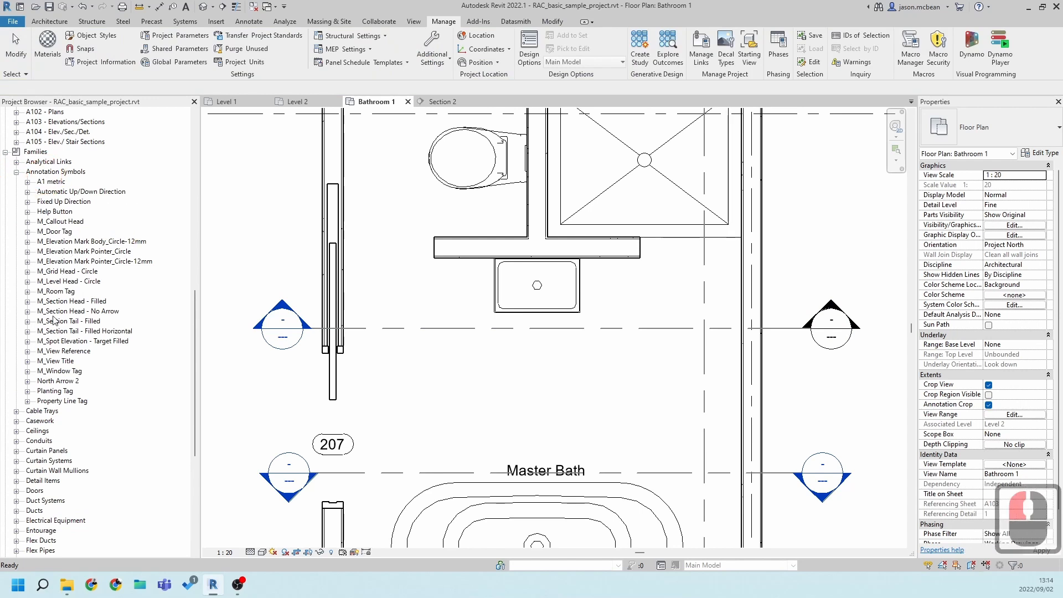
{"action": "triple_click", "coordinate": [69, 303]}
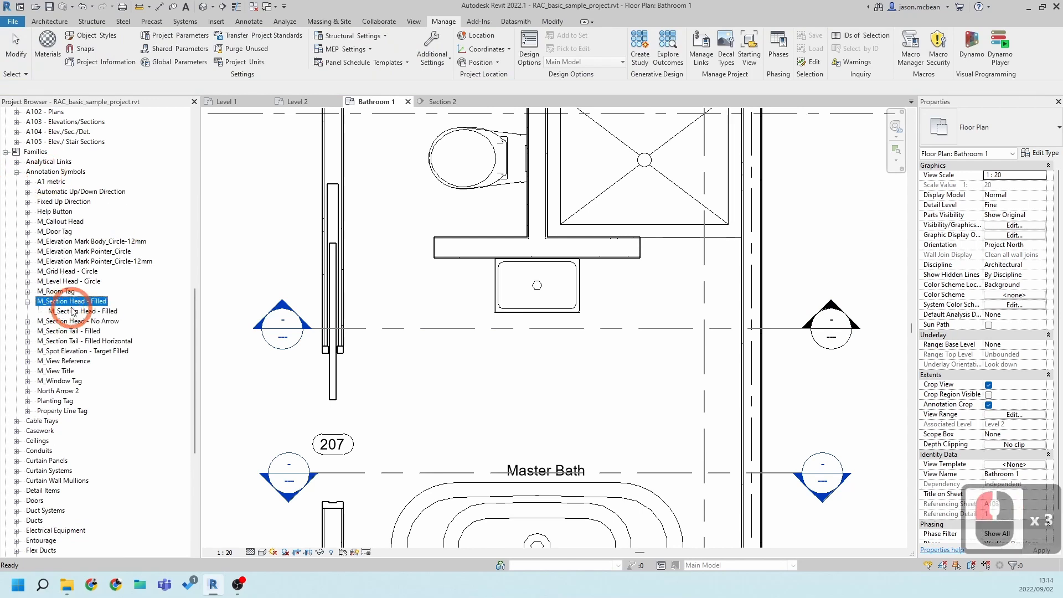
{"action": "right_click", "coordinate": [70, 302]}
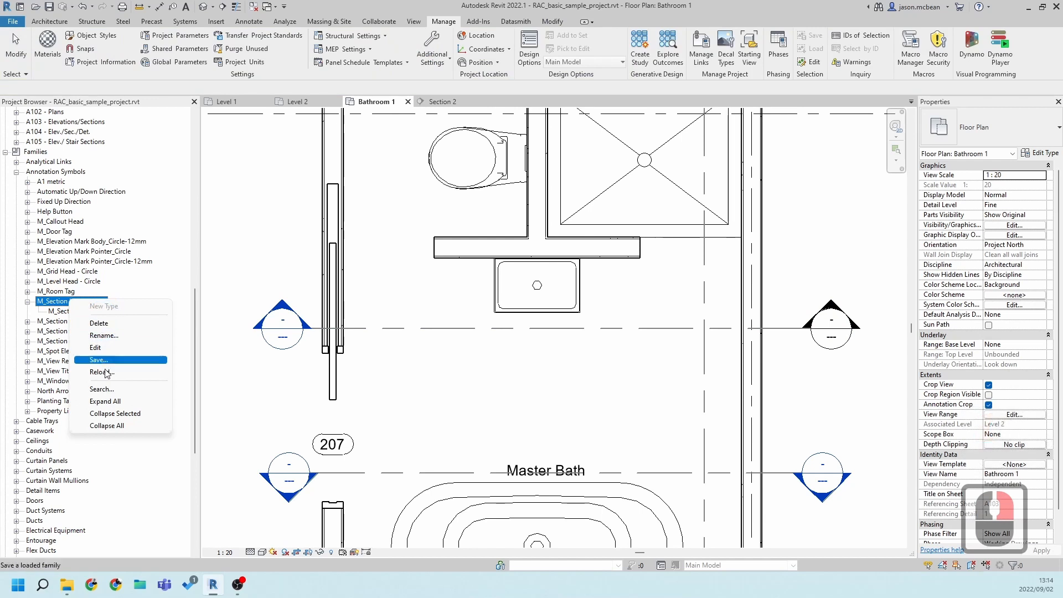
{"action": "left_click", "coordinate": [95, 348]}
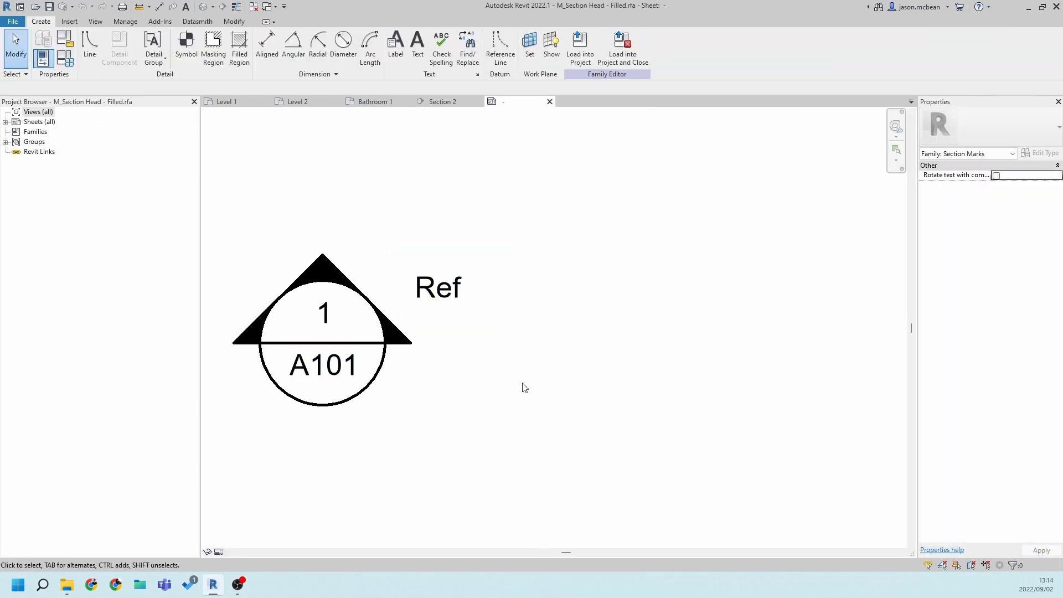
Inspect which parameters drive the sheet-number and detail-number labels inside the section head circle
{"action": "left_click", "coordinate": [333, 365]}
{"action": "left_click", "coordinate": [337, 315]}
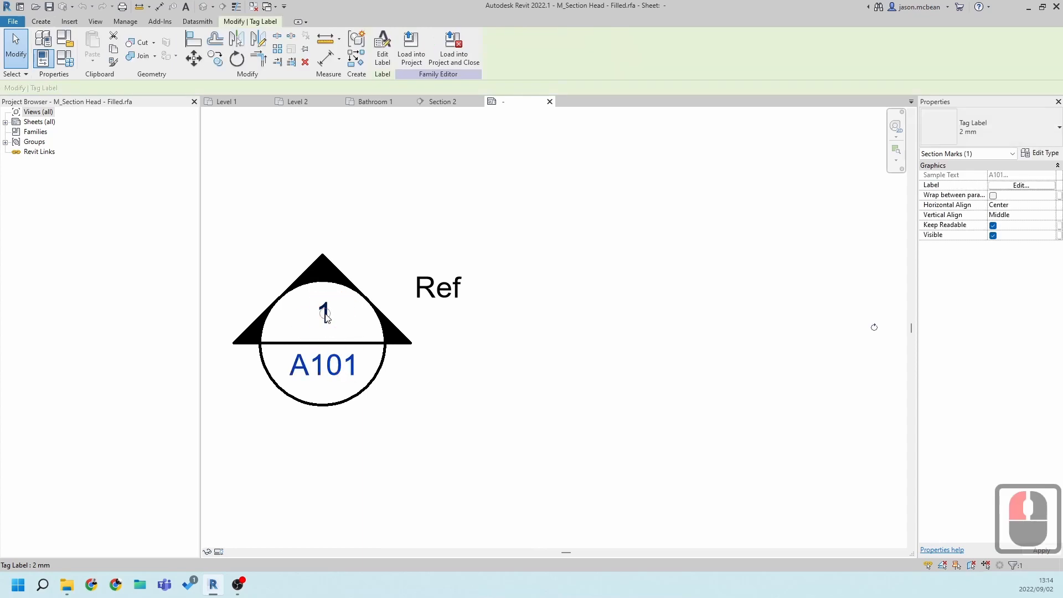
{"action": "double_click", "coordinate": [326, 313]}
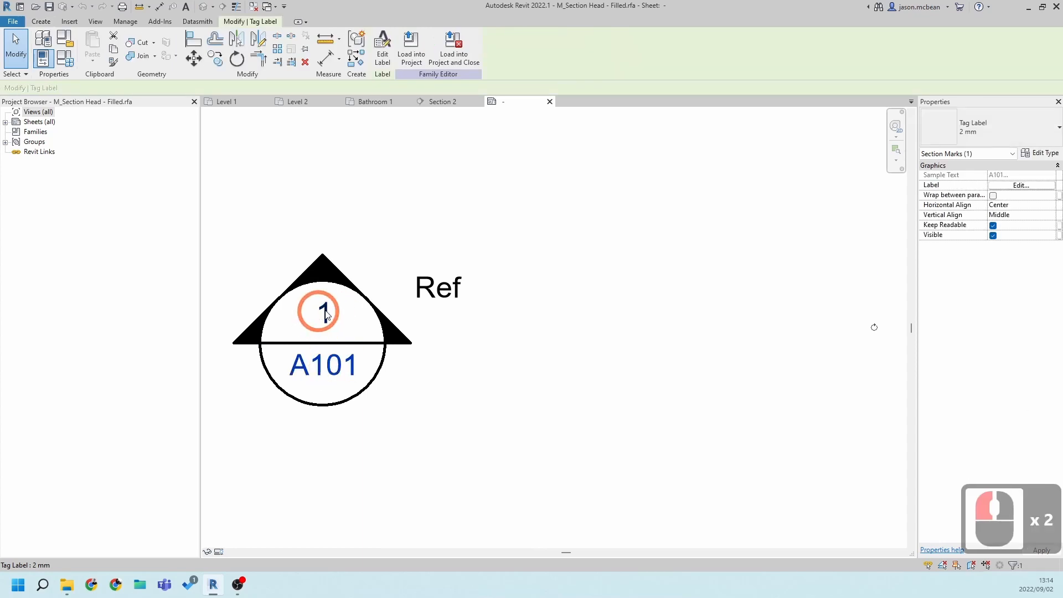
{"action": "left_click", "coordinate": [1032, 188]}
{"action": "left_click", "coordinate": [510, 261]}
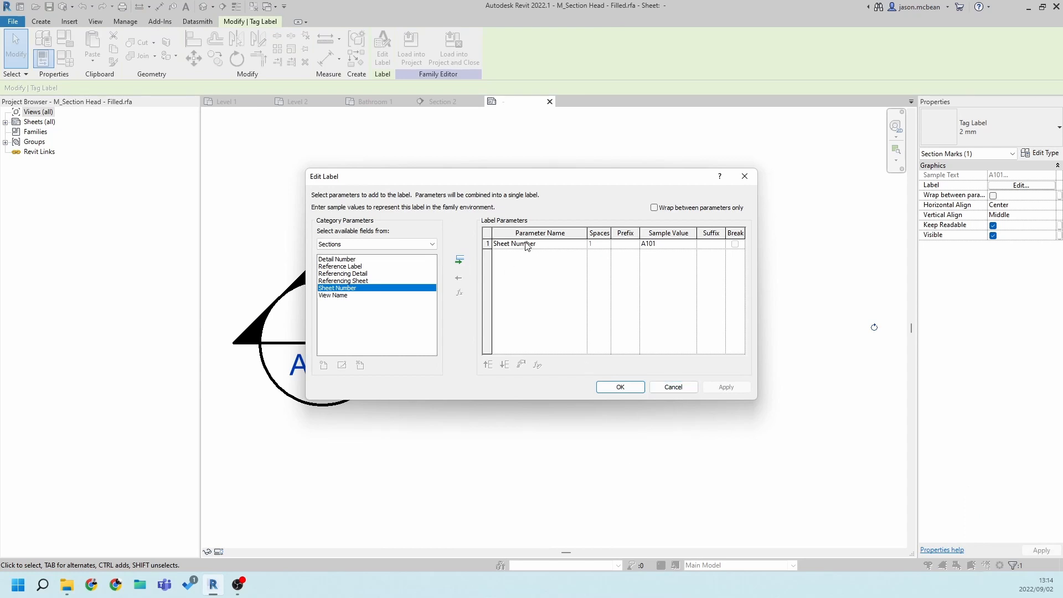
{"action": "left_click", "coordinate": [621, 387]}
{"action": "double_click", "coordinate": [331, 308]}
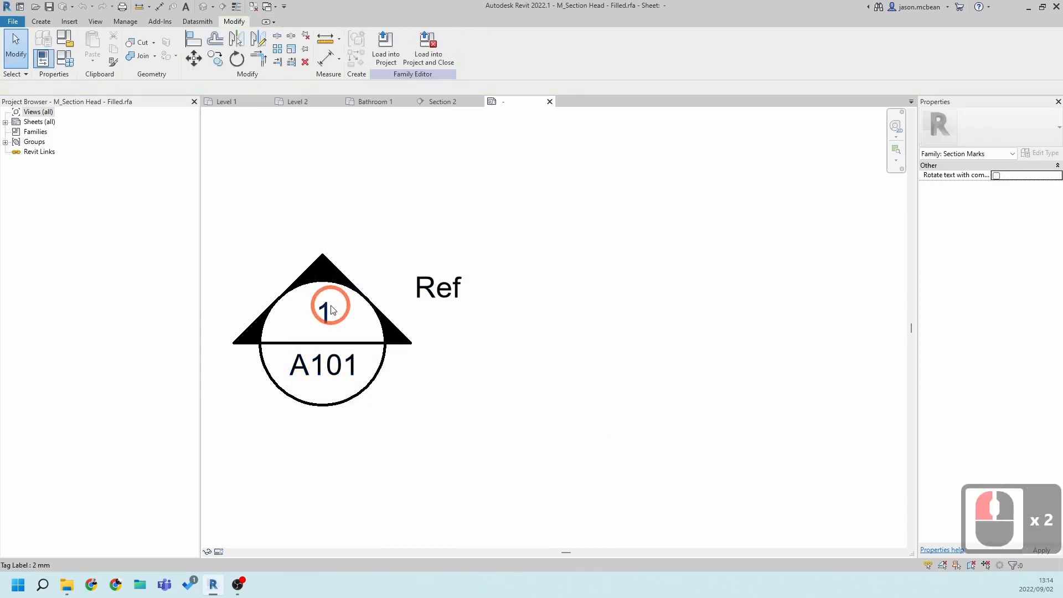
{"action": "left_click", "coordinate": [1022, 185]}
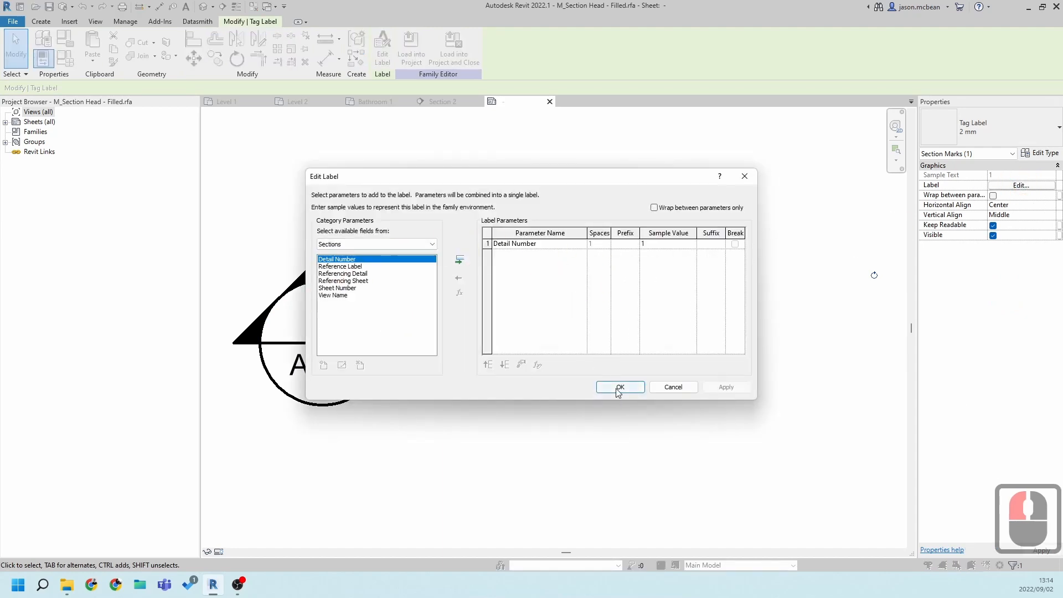
{"action": "left_click", "coordinate": [619, 387]}
{"action": "double_click", "coordinate": [331, 317]}
{"action": "left_click", "coordinate": [324, 313]}
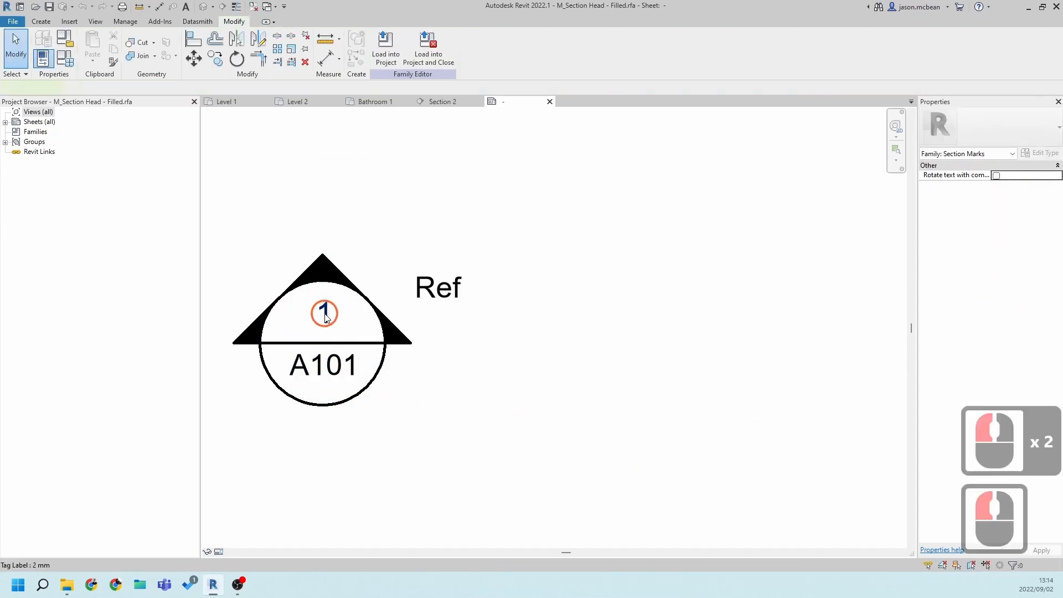
Turn on the visibility of Reference Planes in the section head family's view
{"action": "middle_click_drag", "start_coordinate": [423, 332], "coordinate": [529, 347]}
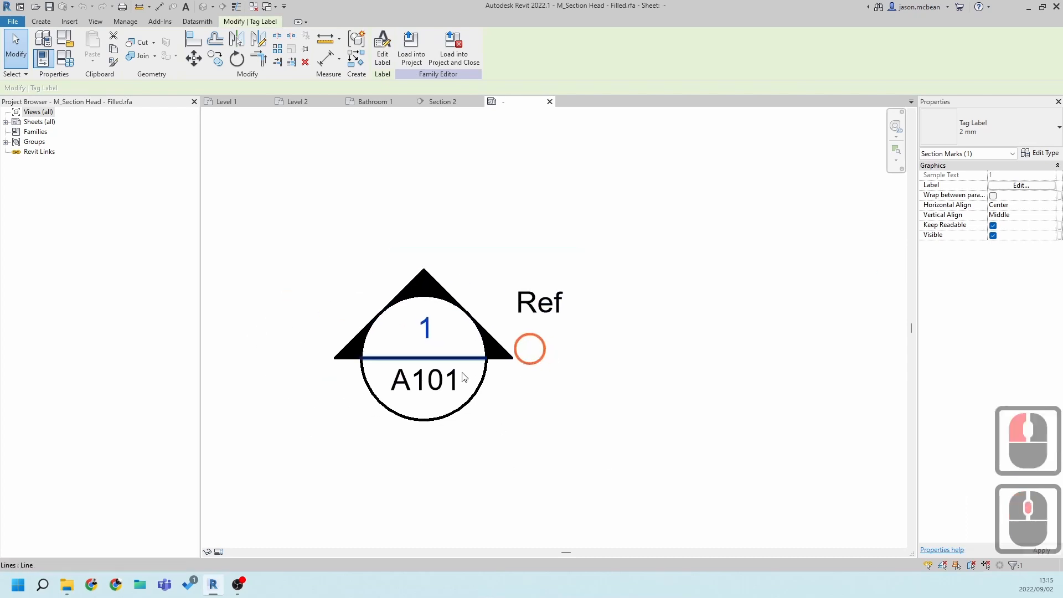
{"action": "key", "text": "Escape"}
{"action": "scroll", "coordinate": [439, 346], "scroll_direction": "down", "scroll_amount": 12}
{"action": "scroll", "coordinate": [441, 352], "scroll_direction": "up", "scroll_amount": 7}
{"action": "key", "text": "Escape"}
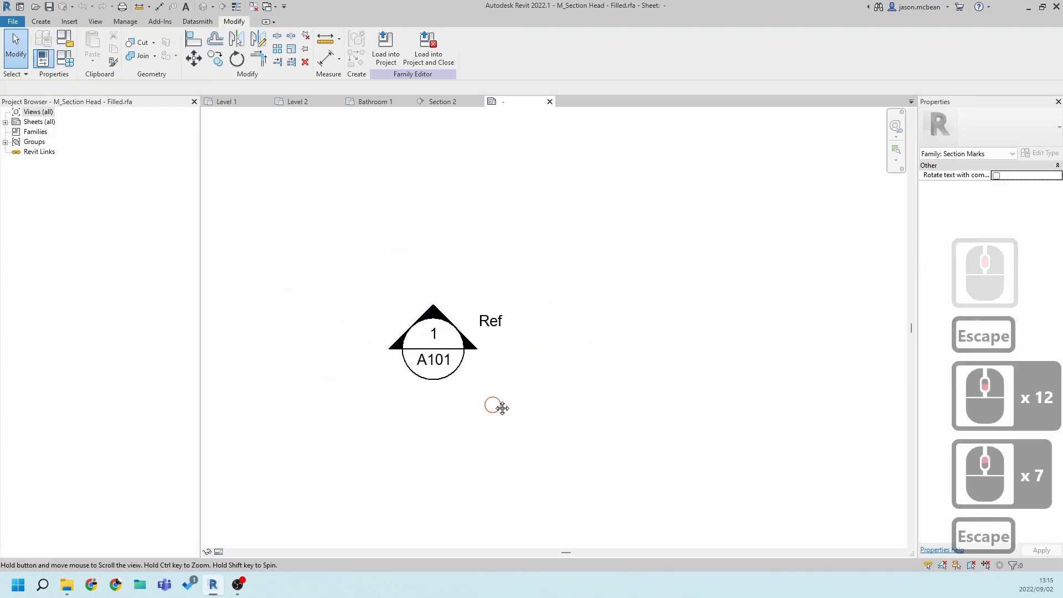
{"action": "left_click", "coordinate": [503, 364]}
{"action": "key", "text": "v"}
{"action": "key", "text": "g"}
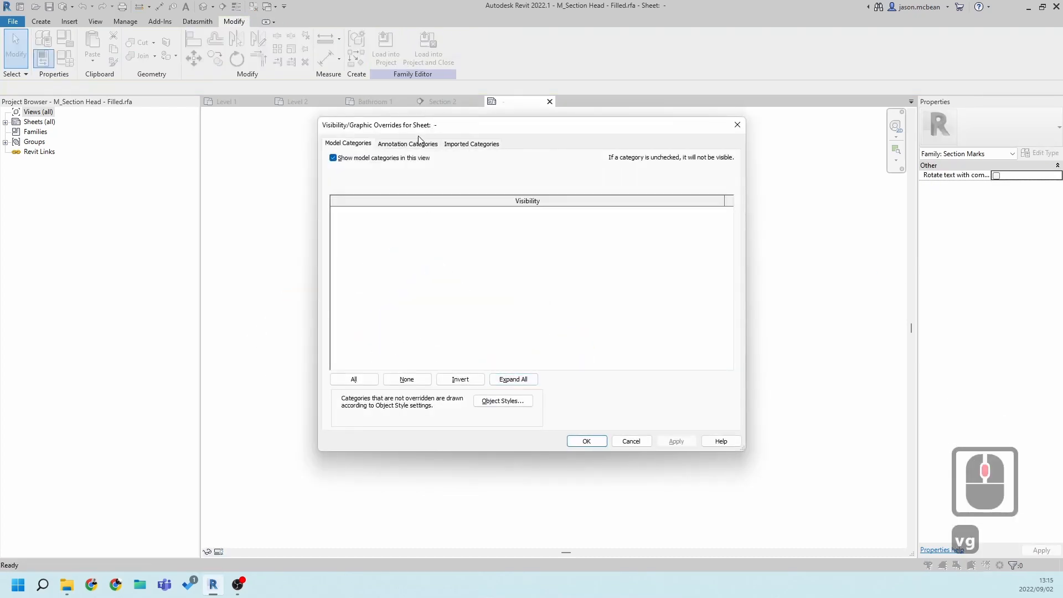
{"action": "left_click", "coordinate": [440, 143]}
{"action": "left_click", "coordinate": [347, 251]}
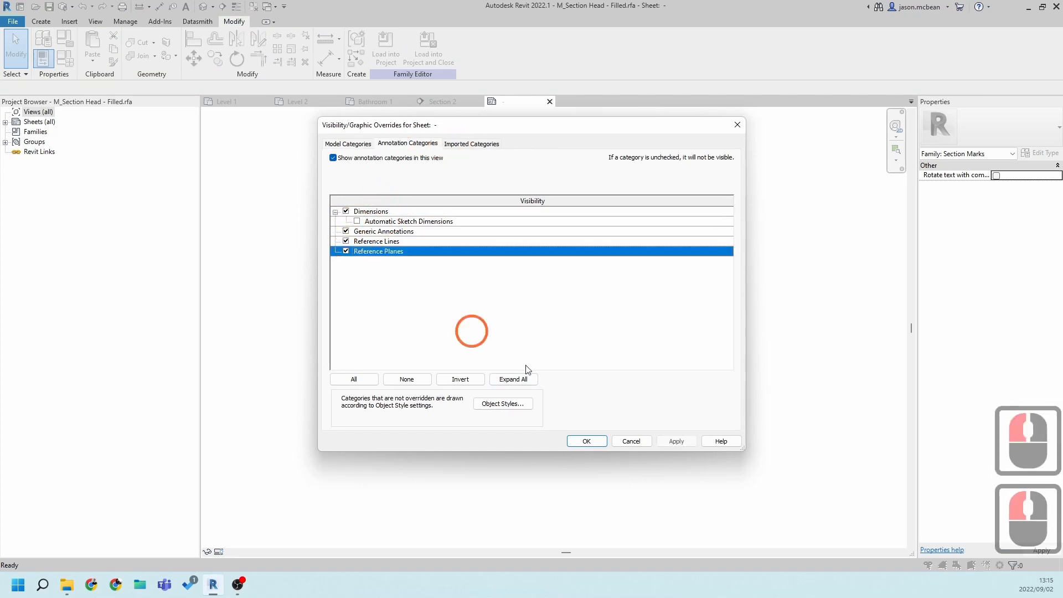
{"action": "left_click", "coordinate": [584, 441]}
{"action": "left_click", "coordinate": [622, 426]}
{"action": "left_click", "coordinate": [501, 347]}
{"action": "scroll", "coordinate": [482, 349], "scroll_direction": "up", "scroll_amount": 1}
{"action": "key", "text": "Escape"}
{"action": "scroll", "coordinate": [471, 355], "scroll_direction": "up", "scroll_amount": 5}
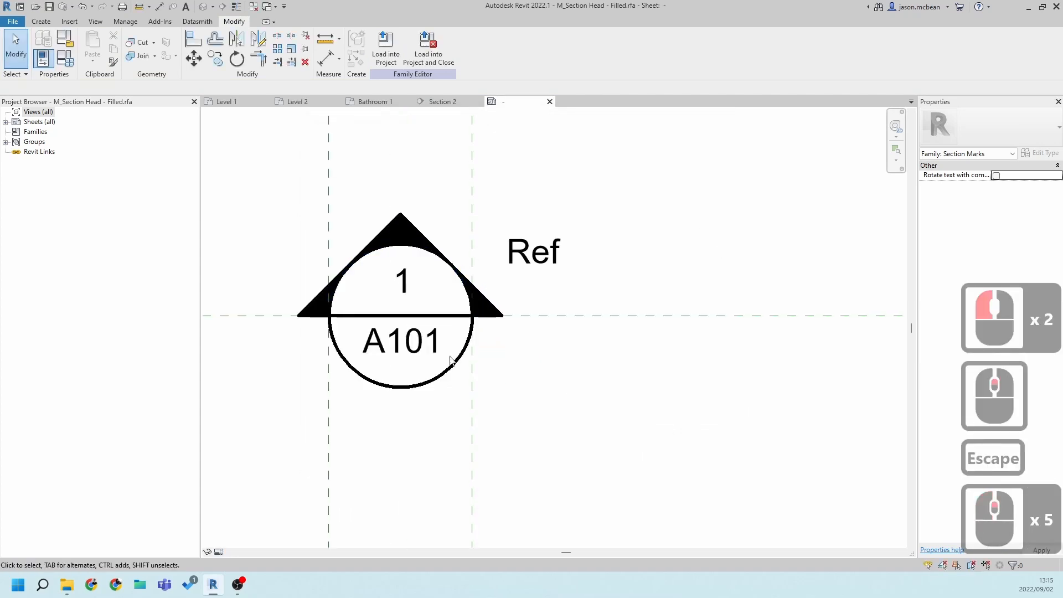
Examine the two vertical reference planes on either side of the section head circle and how far they extend
{"action": "left_click_drag", "start_coordinate": [600, 444], "coordinate": [275, 434]}
{"action": "scroll", "coordinate": [363, 360], "scroll_direction": "down", "scroll_amount": 5}
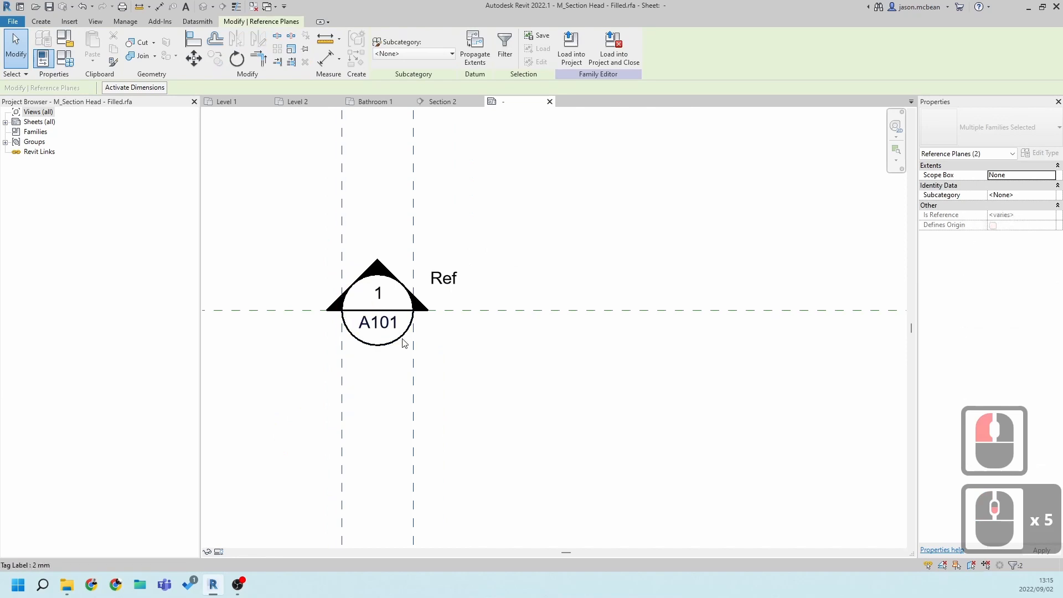
{"action": "middle_click_drag", "start_coordinate": [403, 349], "coordinate": [439, 246]}
{"action": "key", "text": "Escape"}
{"action": "scroll", "coordinate": [439, 330], "scroll_direction": "down", "scroll_amount": 3}
{"action": "left_click", "coordinate": [427, 331]}
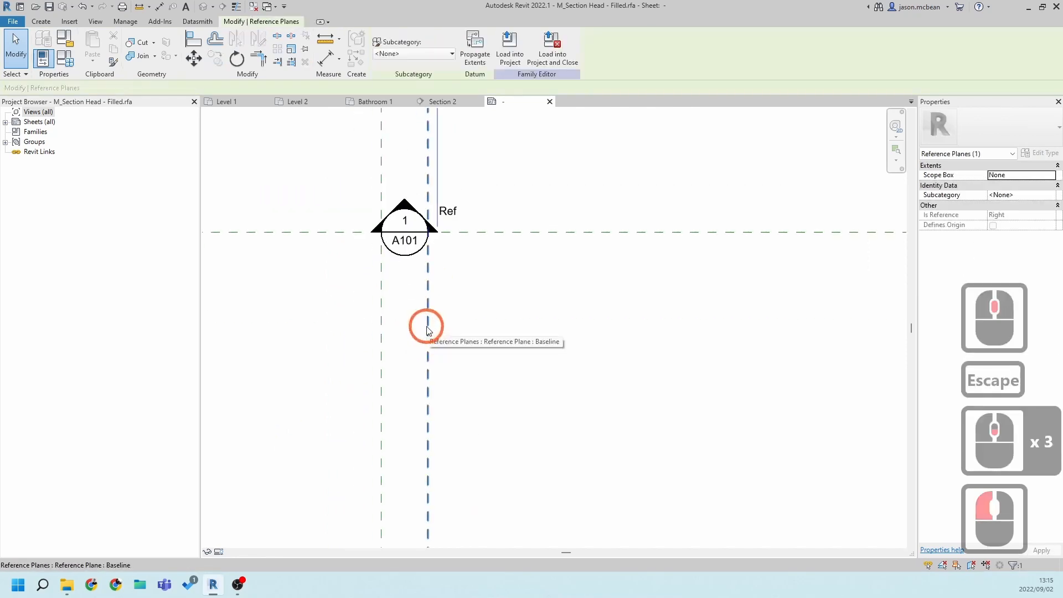
{"action": "scroll", "coordinate": [427, 330], "scroll_direction": "down", "scroll_amount": 11}
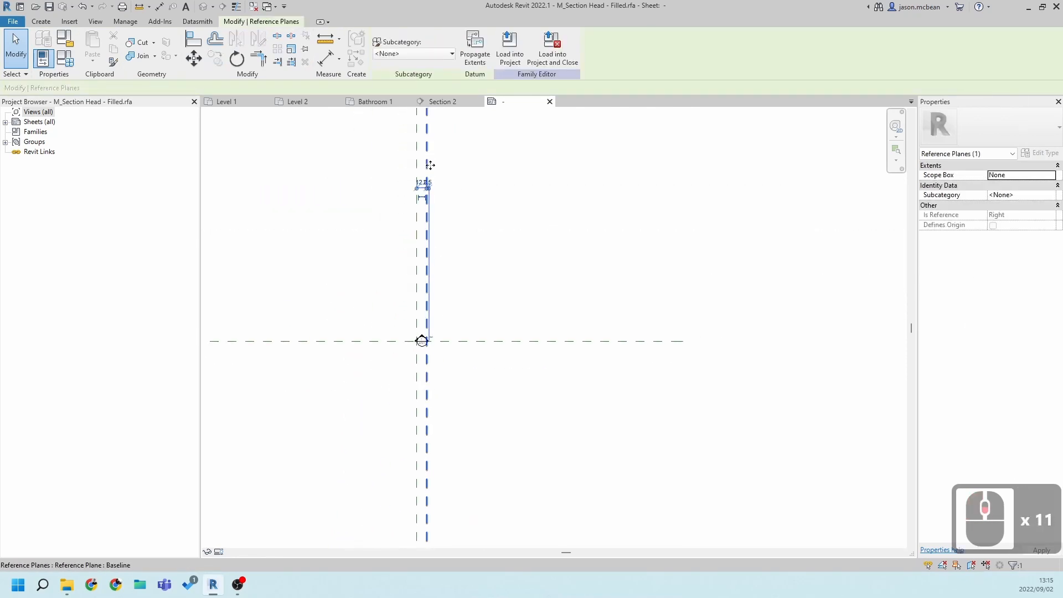
{"action": "middle_click_drag", "start_coordinate": [466, 416], "coordinate": [447, 347]}
{"action": "scroll", "coordinate": [413, 512], "scroll_direction": "up", "scroll_amount": 6}
{"action": "scroll", "coordinate": [460, 375], "scroll_direction": "down", "scroll_amount": 4}
{"action": "key", "text": "Escape"}
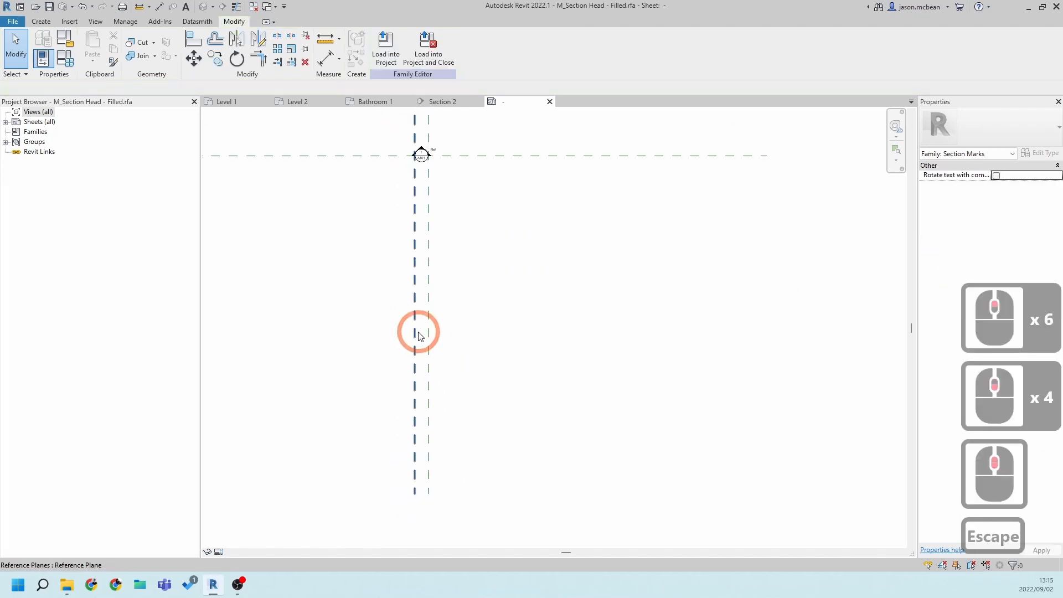
{"action": "left_click", "coordinate": [416, 334]}
{"action": "middle_click_drag", "start_coordinate": [518, 188], "coordinate": [520, 323]}
{"action": "key", "text": "Escape"}
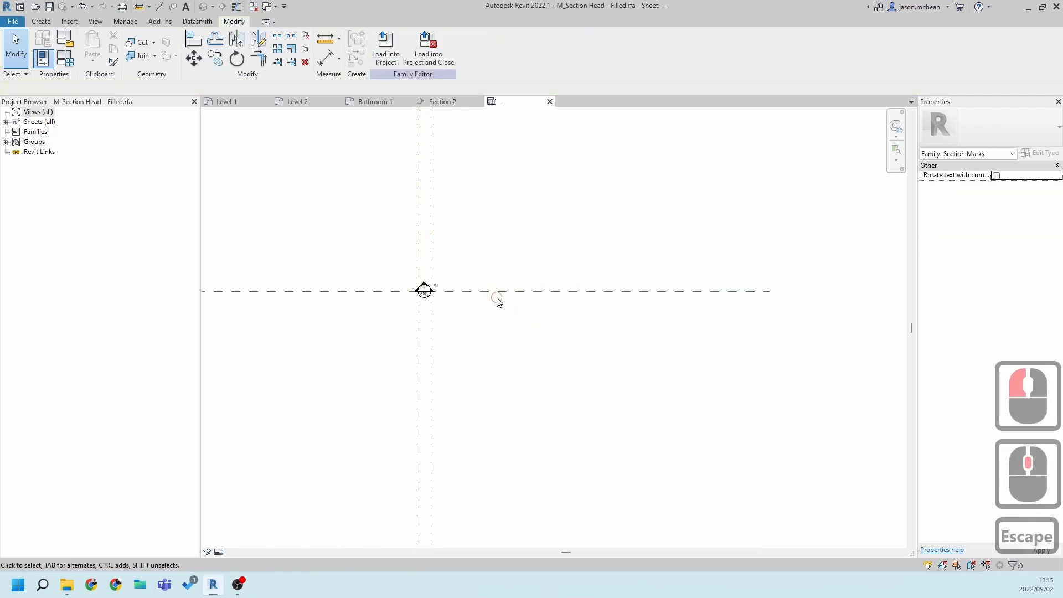
Examine the horizontal reference plane running through the middle of the section head, including its extents and reference properties
{"action": "left_click", "coordinate": [500, 292]}
{"action": "left_click", "coordinate": [500, 292]}
{"action": "scroll", "coordinate": [427, 280], "scroll_direction": "up", "scroll_amount": 9}
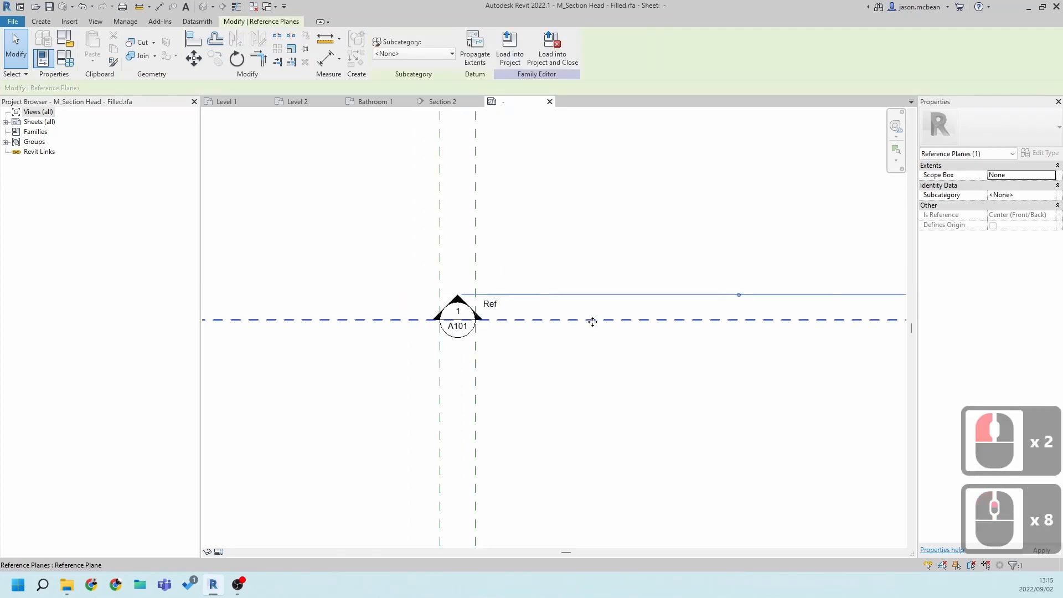
{"action": "scroll", "coordinate": [577, 291], "scroll_direction": "down", "scroll_amount": 10}
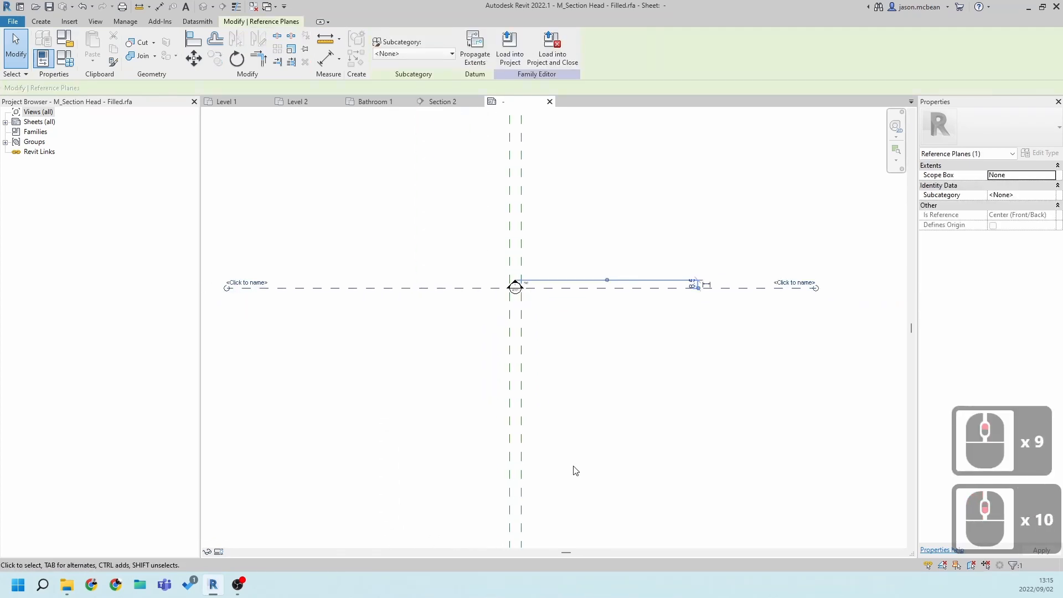
{"action": "key", "text": "Escape"}
Examine the vertical reference plane on the right side of the section head and how it relates to the circle
{"action": "left_click", "coordinate": [544, 308]}
{"action": "scroll", "coordinate": [563, 287], "scroll_direction": "up", "scroll_amount": 6}
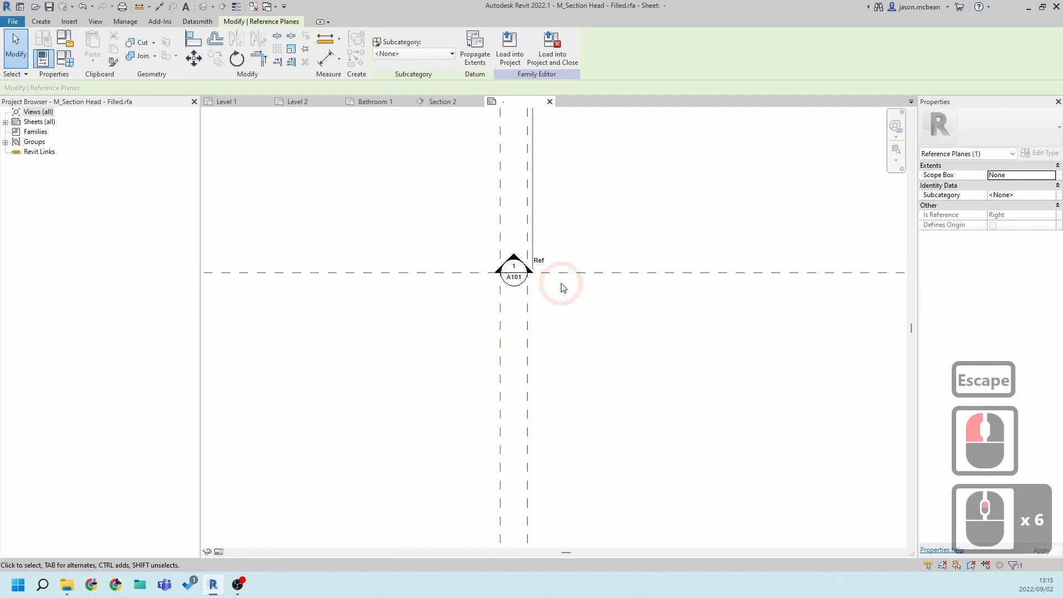
{"action": "middle_click_drag", "start_coordinate": [812, 305], "coordinate": [588, 325]}
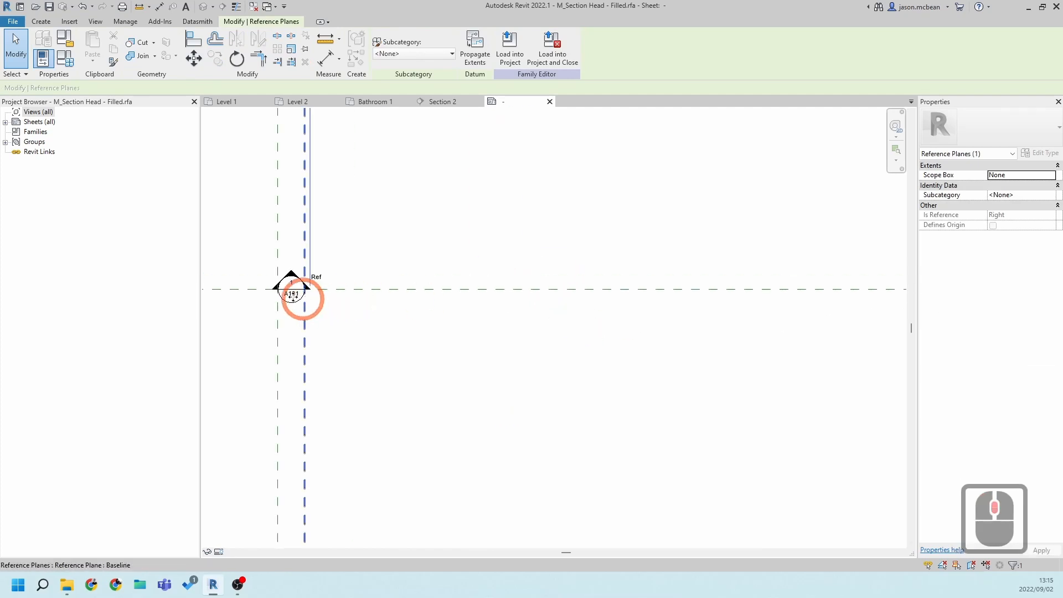
{"action": "scroll", "coordinate": [715, 309], "scroll_direction": "down", "scroll_amount": 3}
{"action": "key", "text": "Escape"}
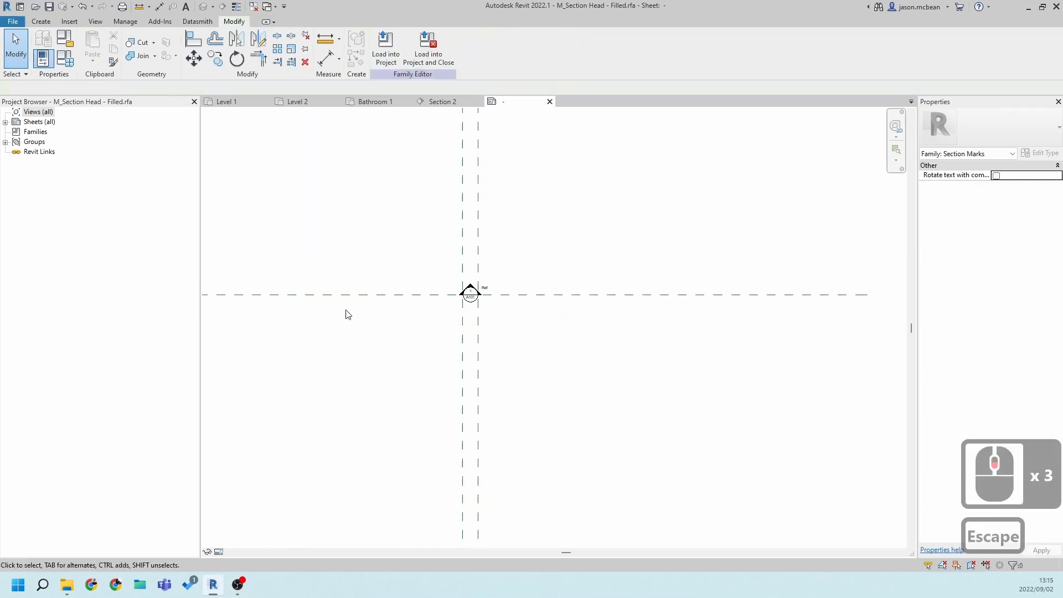
{"action": "scroll", "coordinate": [344, 313], "scroll_direction": "down", "scroll_amount": 3}
{"action": "key", "text": "Escape"}
{"action": "left_click_drag", "start_coordinate": [351, 388], "coordinate": [355, 387]}
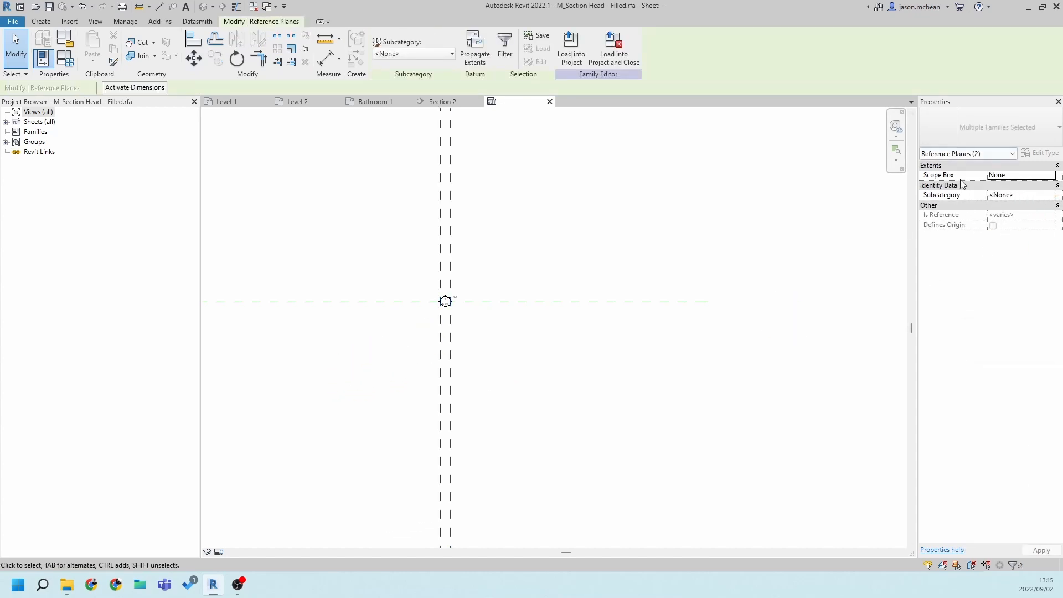
Compare the Is Reference property of the left, right and horizontal reference planes crossing at the section head
{"action": "key", "text": "Escape"}
{"action": "left_click", "coordinate": [443, 334]}
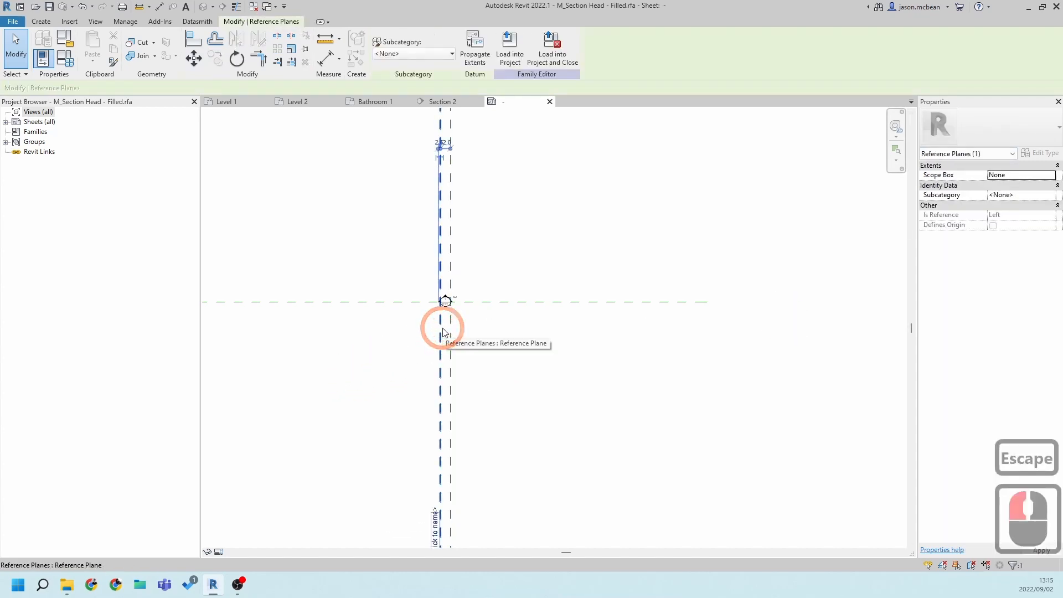
{"action": "key", "text": "Escape"}
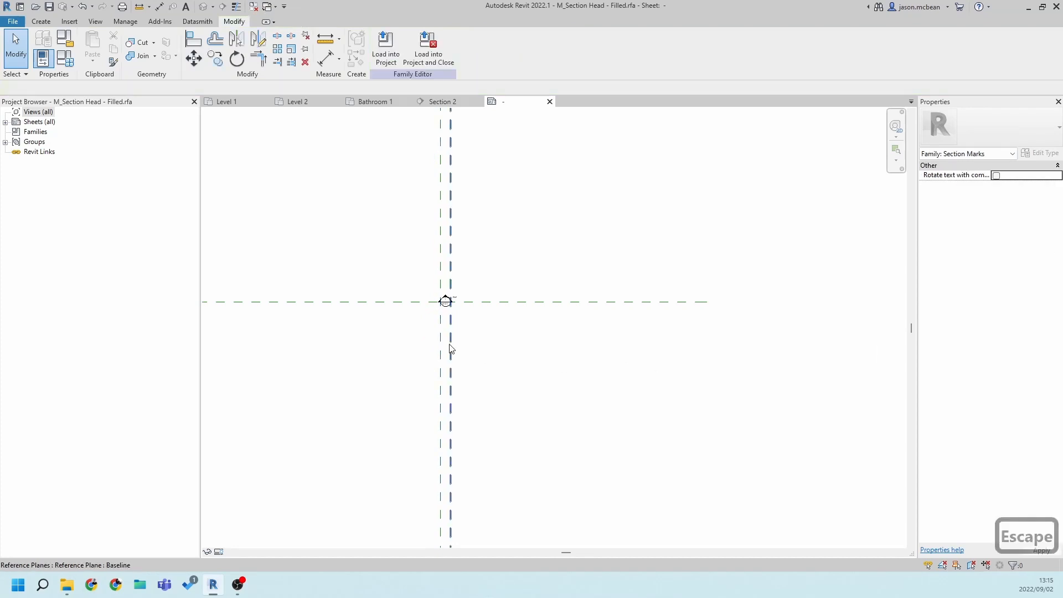
{"action": "left_click", "coordinate": [449, 343]}
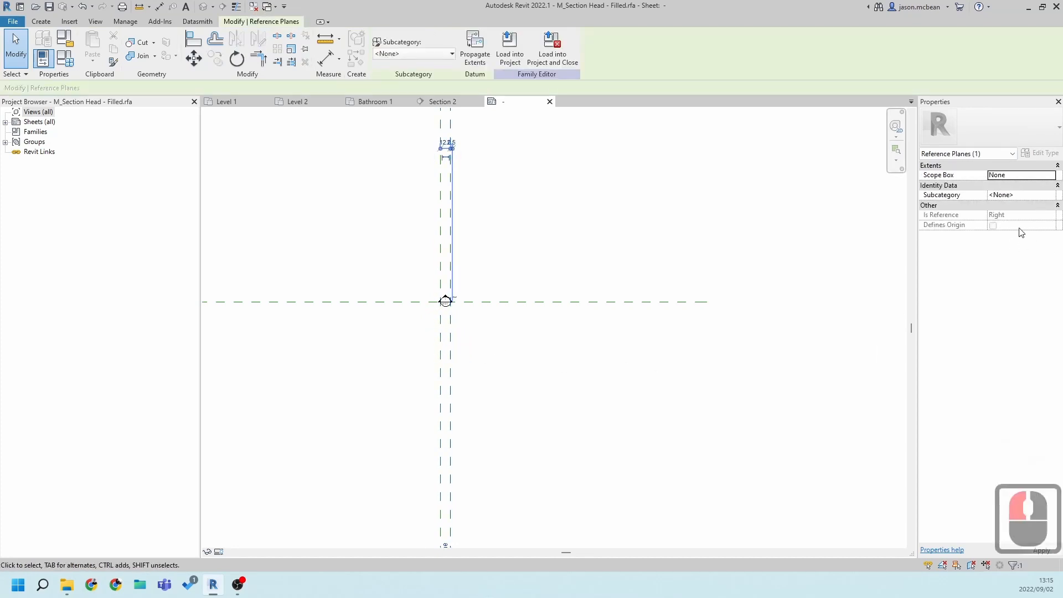
{"action": "key", "text": "Escape"}
{"action": "left_click", "coordinate": [443, 351]}
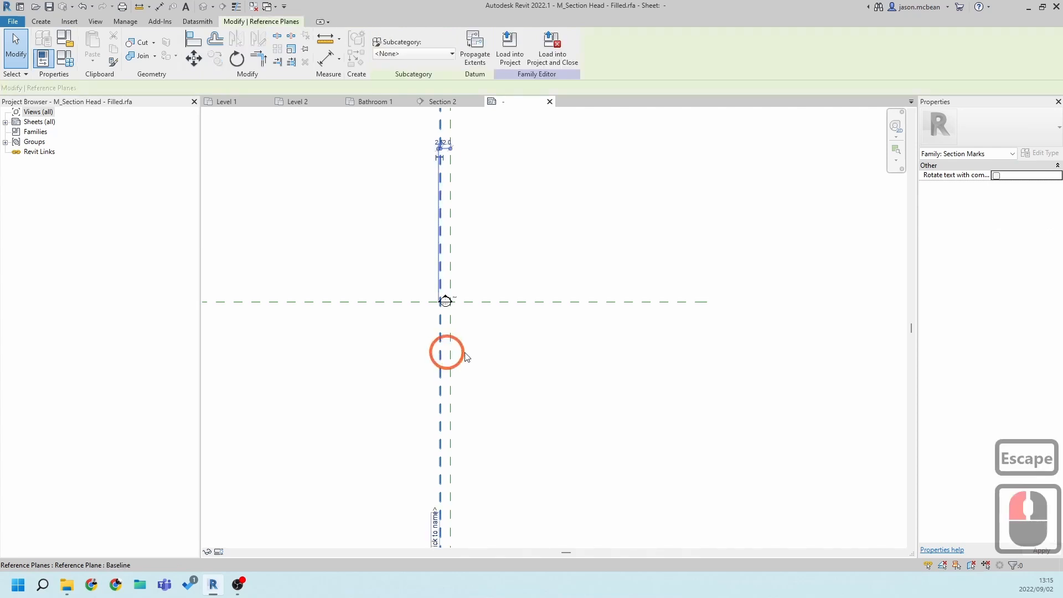
{"action": "left_click", "coordinate": [1007, 218]}
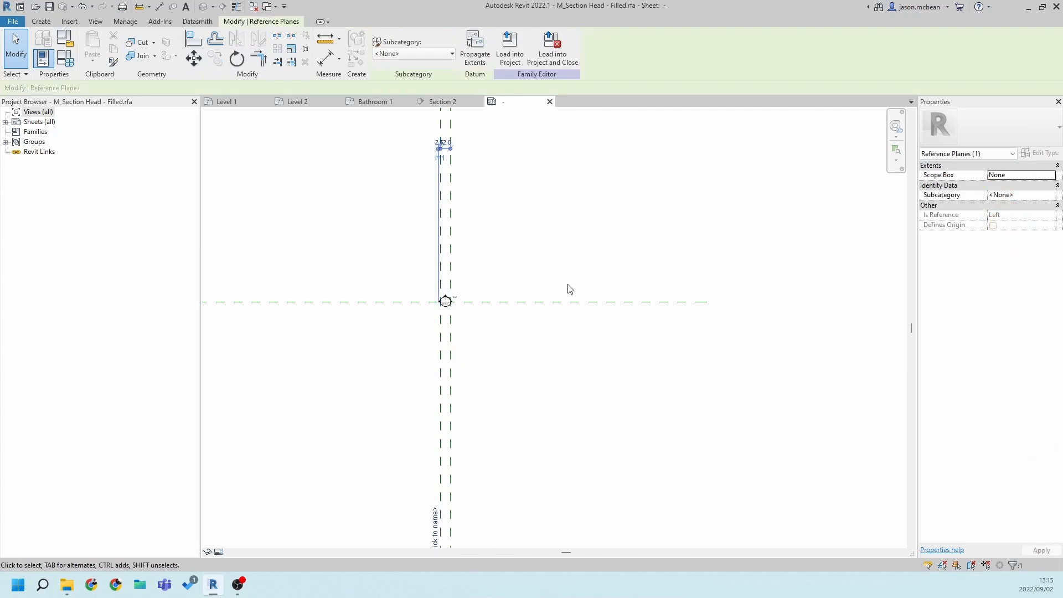
{"action": "key", "text": "Escape"}
{"action": "left_click", "coordinate": [519, 303]}
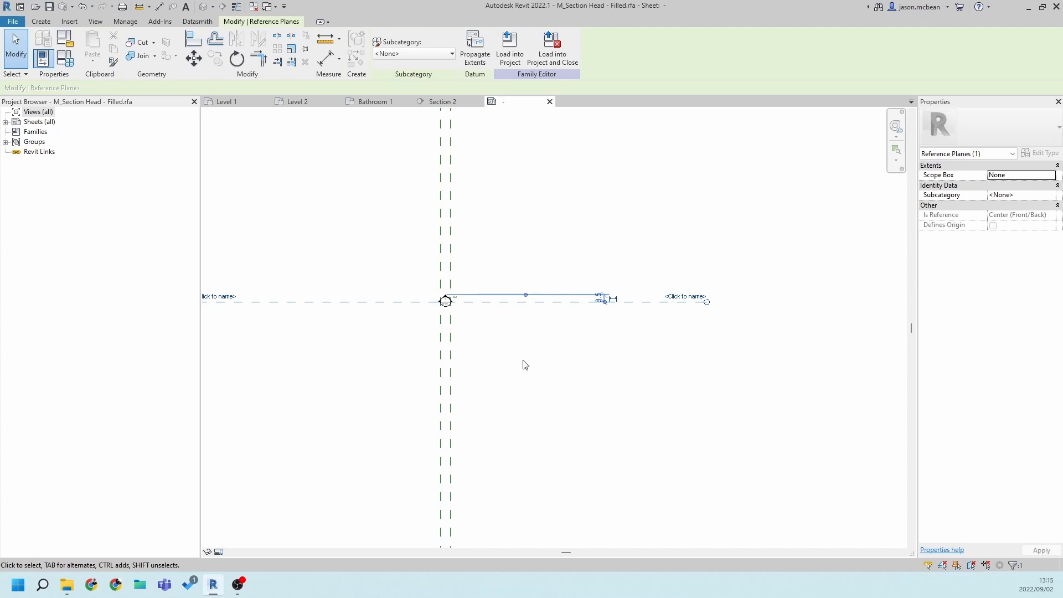
{"action": "key", "text": "Escape"}
Examine the section head up close, checking the slanted line of its arrow and the sheet-number label
{"action": "scroll", "coordinate": [492, 304], "scroll_direction": "up", "scroll_amount": 9}
{"action": "middle_click_drag", "start_coordinate": [468, 320], "coordinate": [543, 326]}
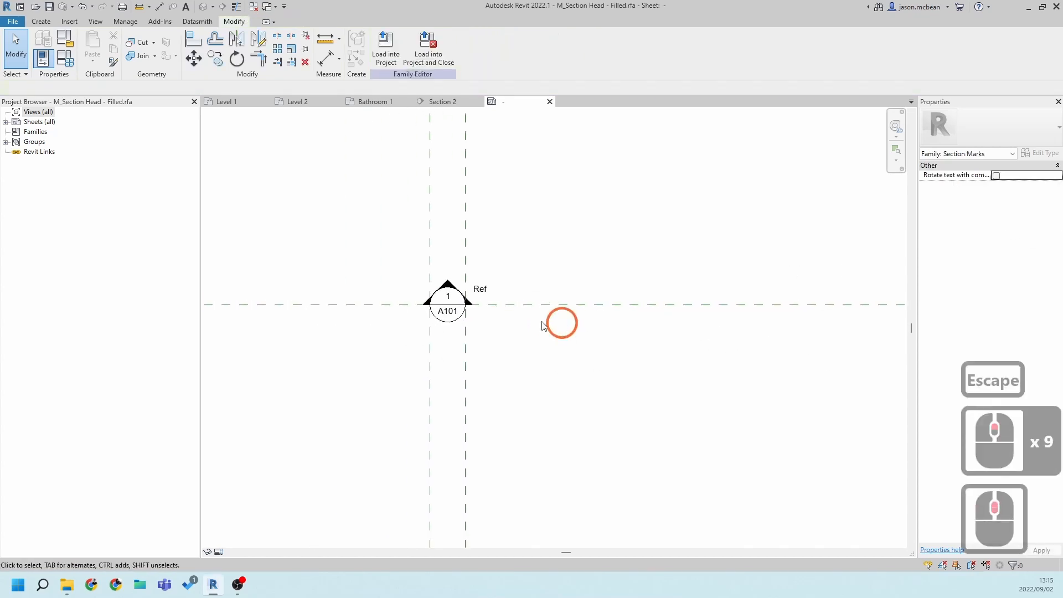
{"action": "key", "text": "Escape"}
{"action": "scroll", "coordinate": [599, 357], "scroll_direction": "down", "scroll_amount": 3}
{"action": "scroll", "coordinate": [457, 306], "scroll_direction": "up", "scroll_amount": 5}
{"action": "middle_click_drag", "start_coordinate": [606, 361], "coordinate": [534, 327]}
{"action": "scroll", "coordinate": [453, 322], "scroll_direction": "up", "scroll_amount": 5}
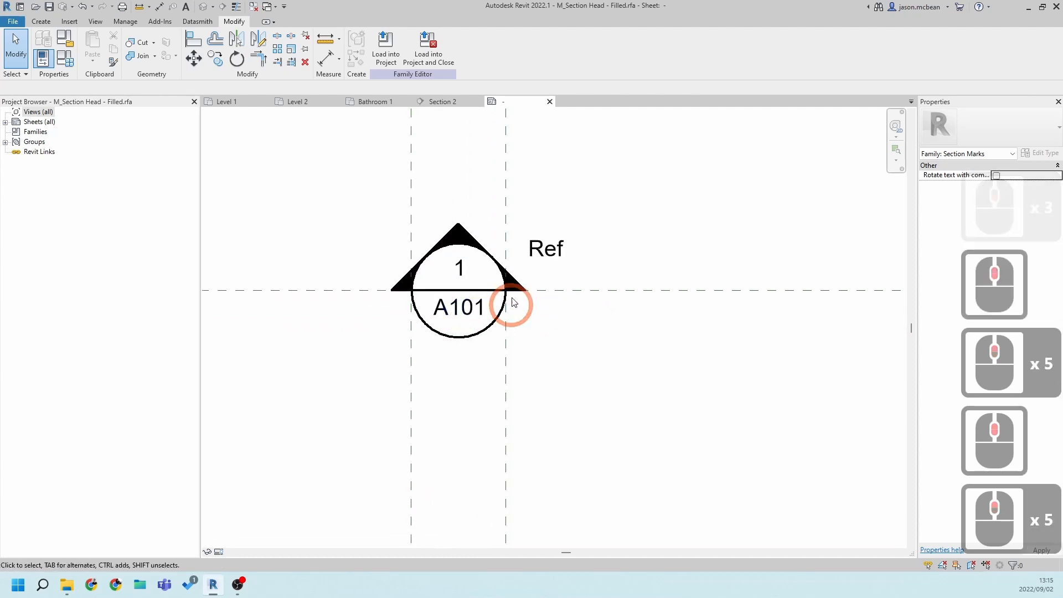
{"action": "left_click", "coordinate": [476, 221]}
{"action": "scroll", "coordinate": [432, 258], "scroll_direction": "up", "scroll_amount": 5}
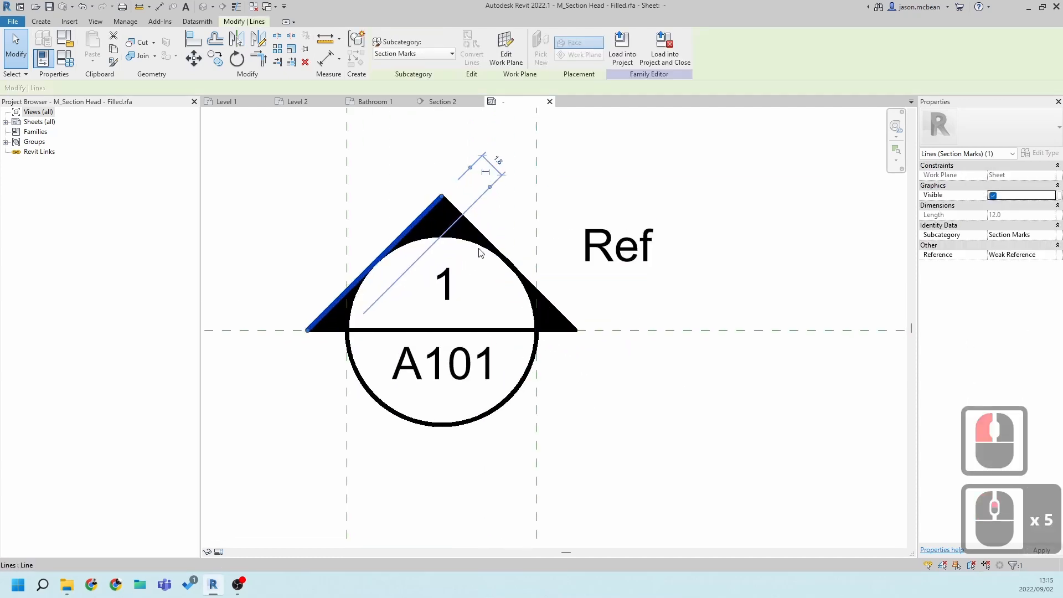
{"action": "key", "text": "Escape"}
{"action": "scroll", "coordinate": [470, 284], "scroll_direction": "down", "scroll_amount": 4}
{"action": "middle_click_drag", "start_coordinate": [376, 185], "coordinate": [354, 240]}
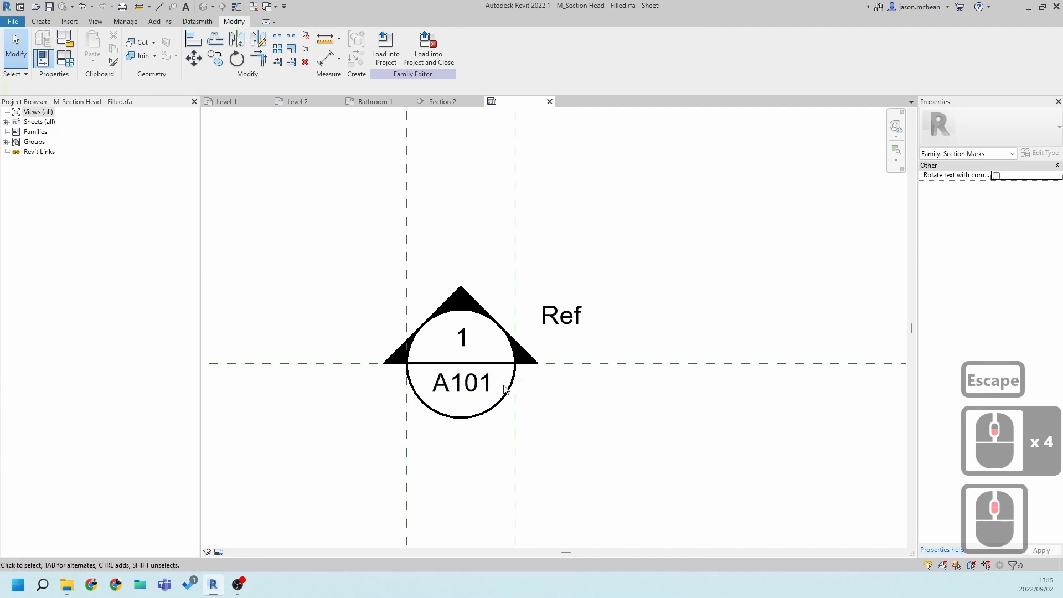
{"action": "left_click", "coordinate": [456, 382]}
{"action": "key", "text": "Escape"}
{"action": "scroll", "coordinate": [522, 315], "scroll_direction": "down", "scroll_amount": 4}
{"action": "middle_click_drag", "start_coordinate": [634, 344], "coordinate": [594, 356]}
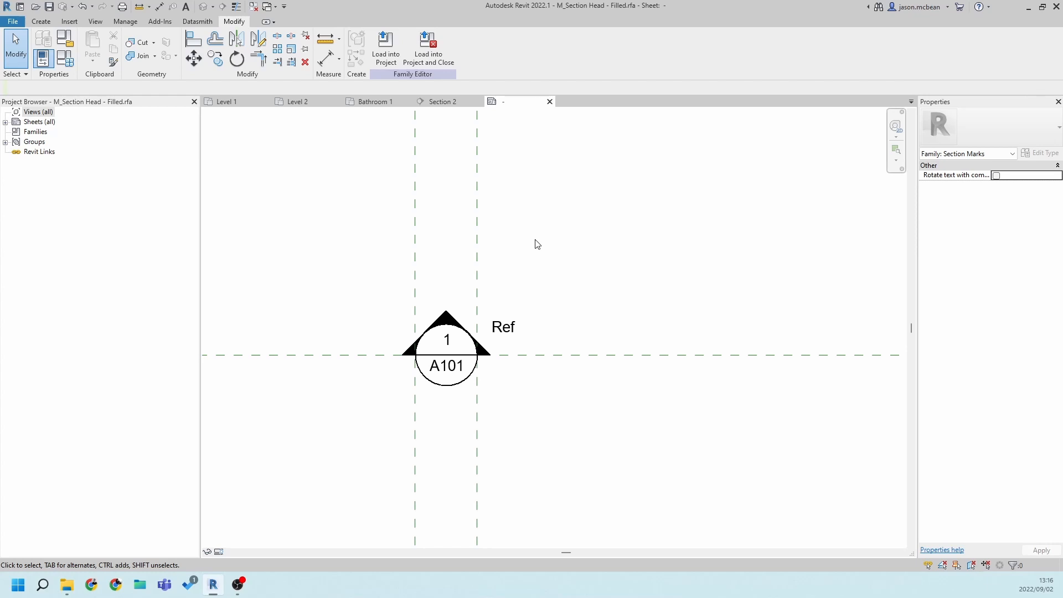
Close the section head family without saving its changes and return to the Bathroom 1 plan
{"action": "middle_click_drag", "start_coordinate": [589, 247], "coordinate": [535, 255]}
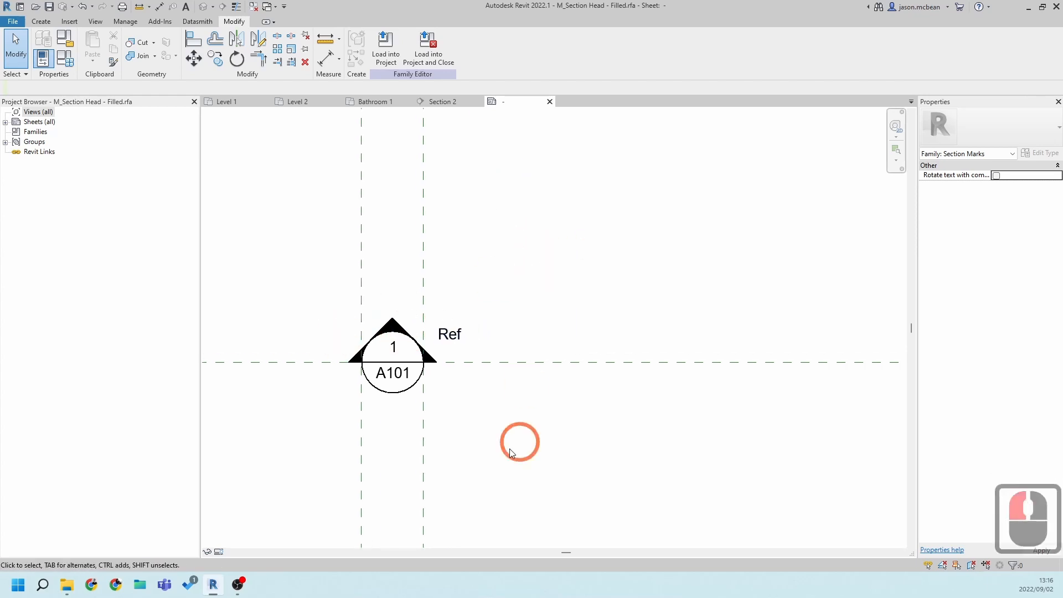
{"action": "left_click", "coordinate": [550, 102]}
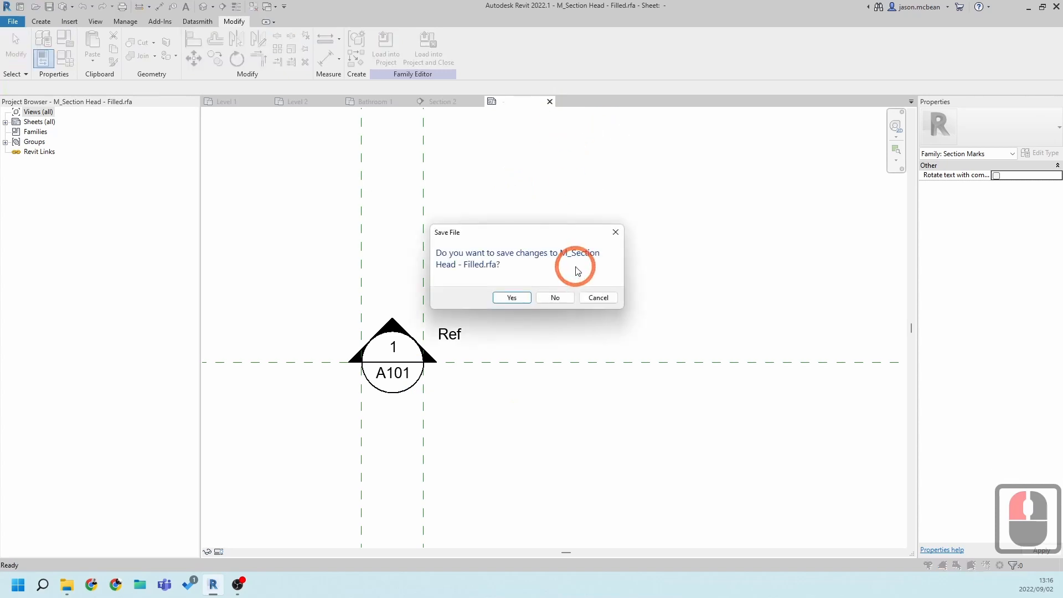
{"action": "left_click", "coordinate": [571, 298]}
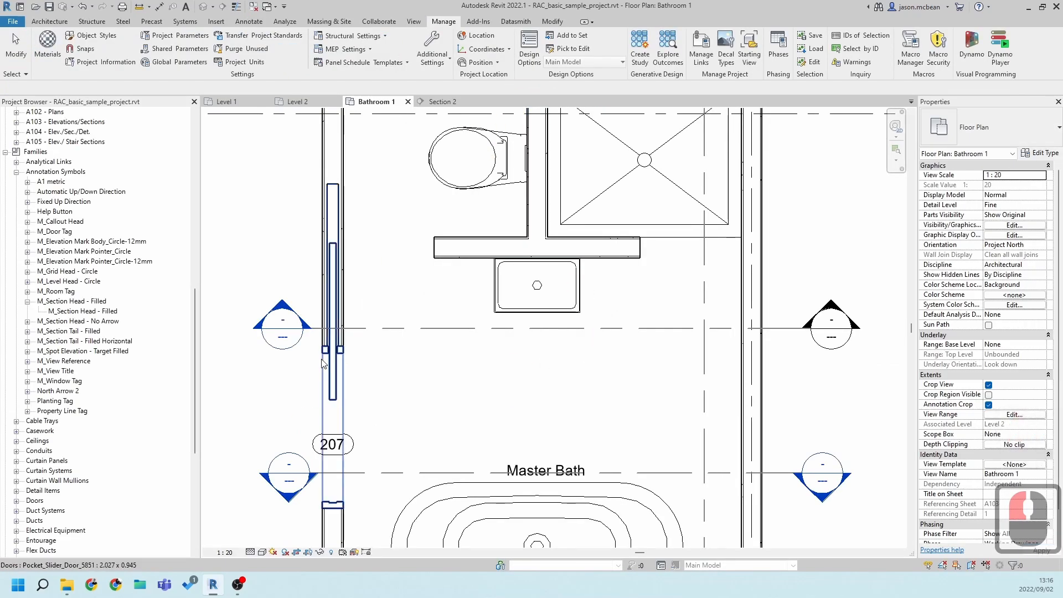
{"action": "scroll", "coordinate": [309, 370], "scroll_direction": "up", "scroll_amount": 4}
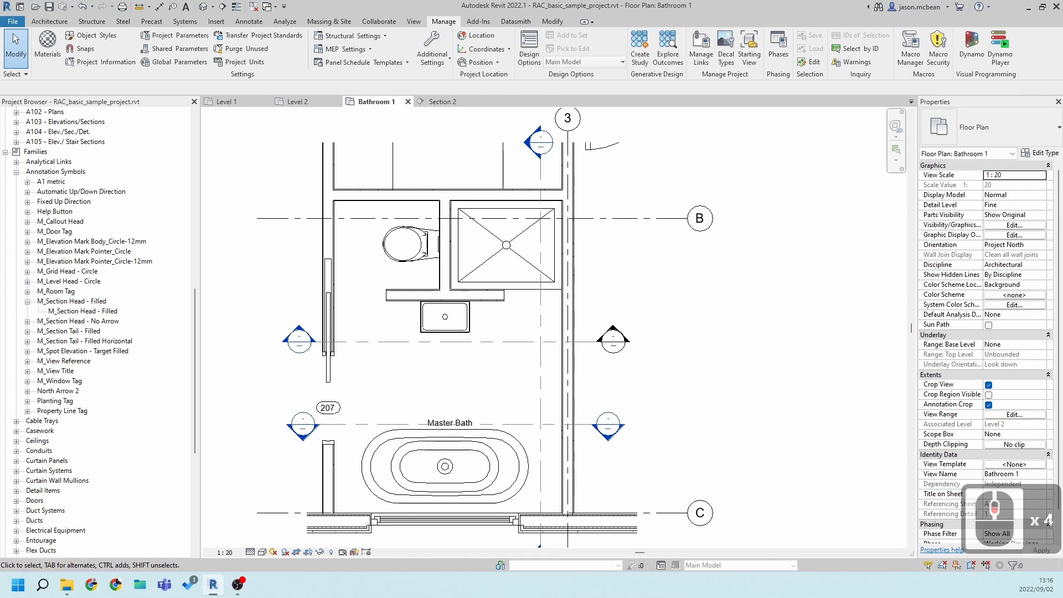
Switch to File Explorer and open the Google Drive (G:) folder My Drive, BIM LIBRARY, Families, Annotation, Sections
{"action": "left_click_drag", "start_coordinate": [1062, 265], "coordinate": [423, 1]}
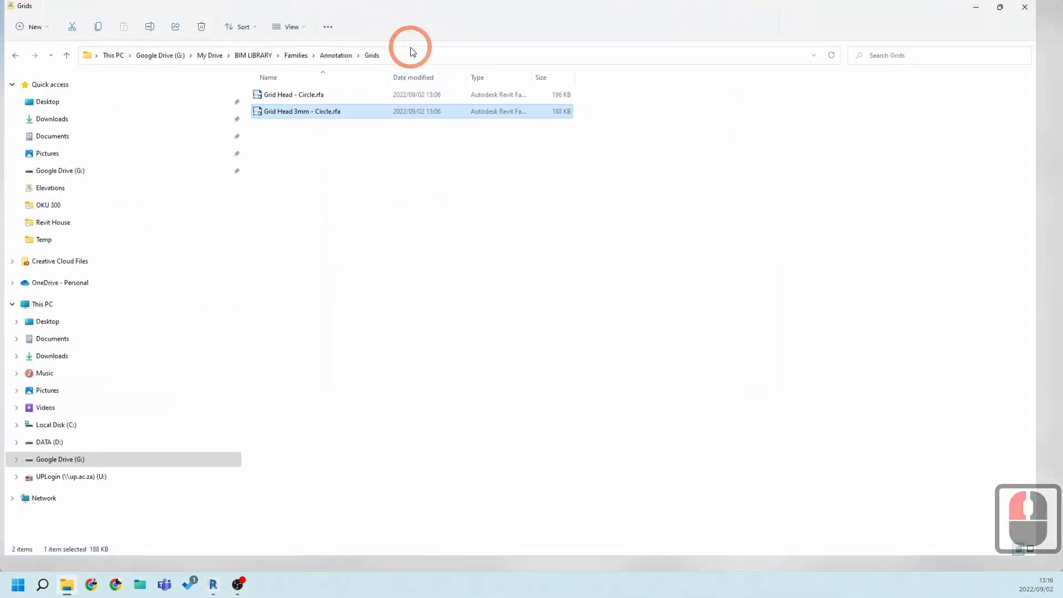
{"action": "left_click", "coordinate": [51, 176]}
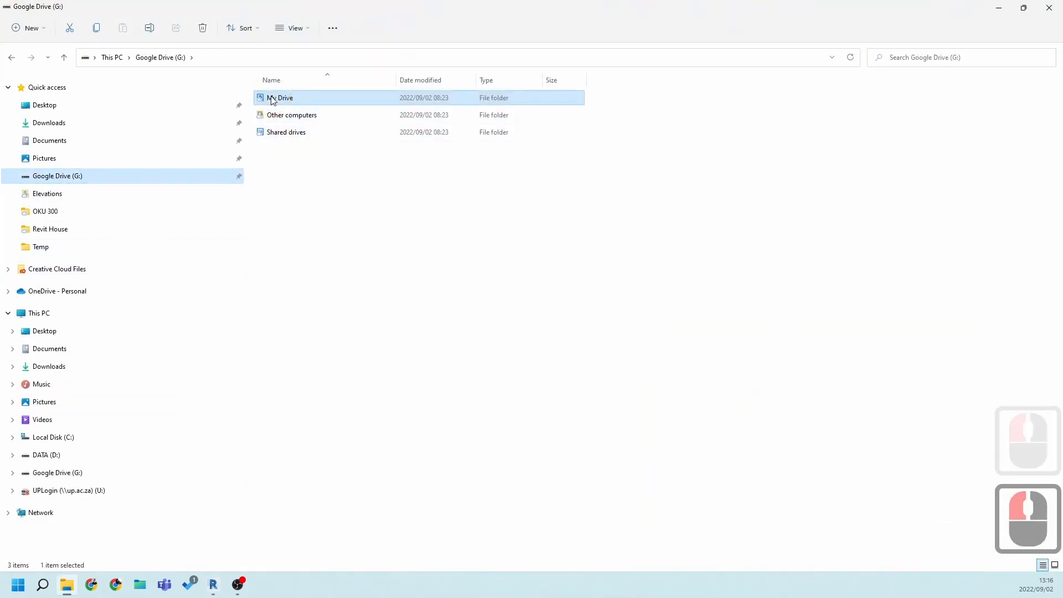
{"action": "double_click", "coordinate": [265, 99]}
{"action": "double_click", "coordinate": [289, 135]}
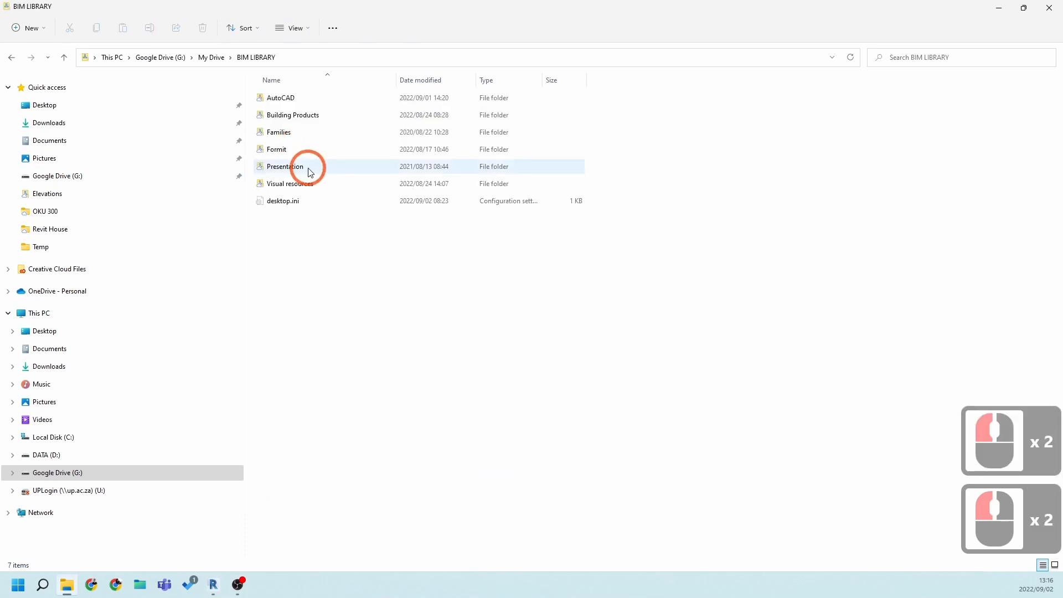
{"action": "double_click", "coordinate": [281, 133]}
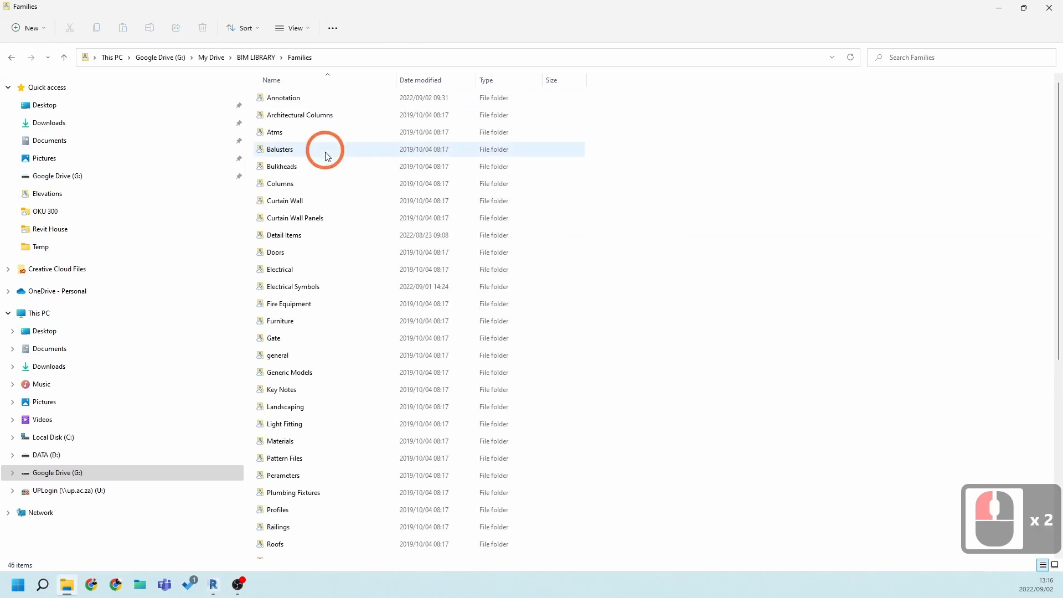
{"action": "left_click", "coordinate": [292, 105]}
{"action": "double_click", "coordinate": [293, 106]}
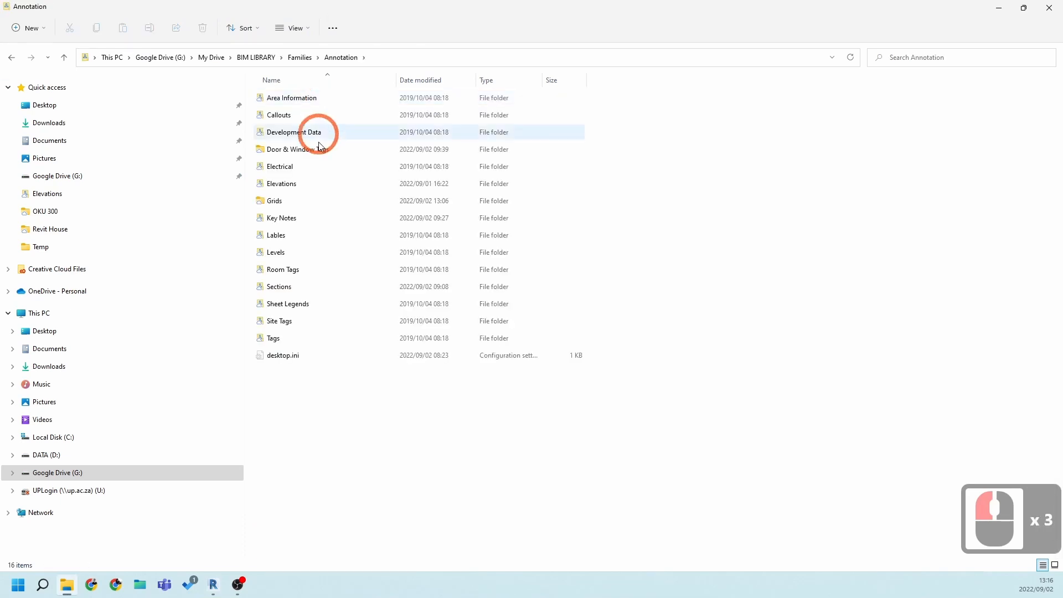
{"action": "double_click", "coordinate": [297, 287]}
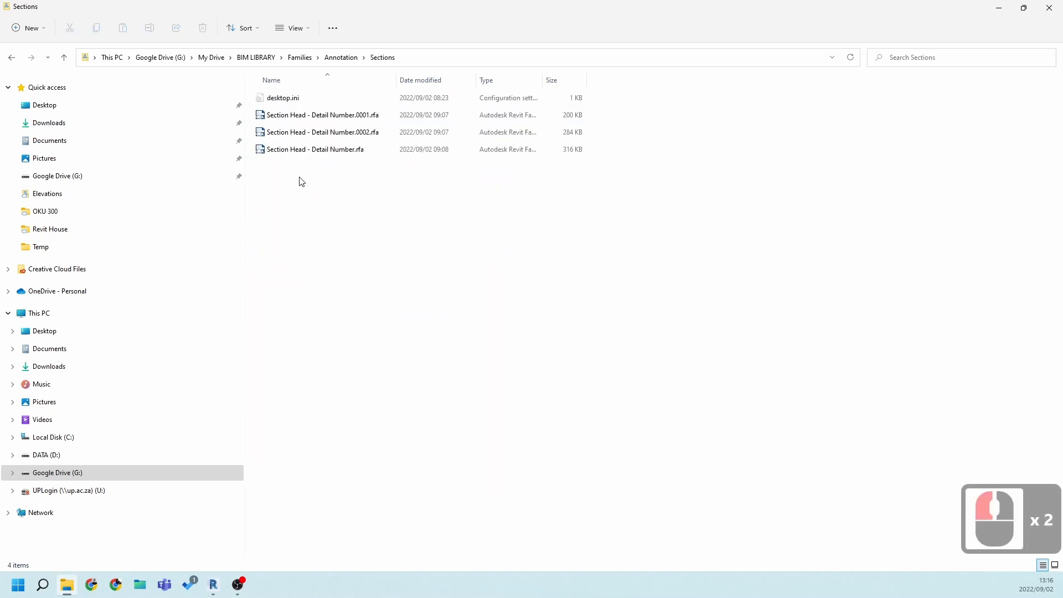
Load the Section Head - Detail Number.rfa family from the Sections folder into the Revit project and leave the placement command
{"action": "left_click", "coordinate": [291, 151]}
{"action": "left_click_drag", "start_coordinate": [515, 9], "coordinate": [823, 157]}
{"action": "left_click_drag", "start_coordinate": [386, 355], "coordinate": [299, 299]}
{"action": "key", "text": "Escape"}
{"action": "key", "text": "Escape"}
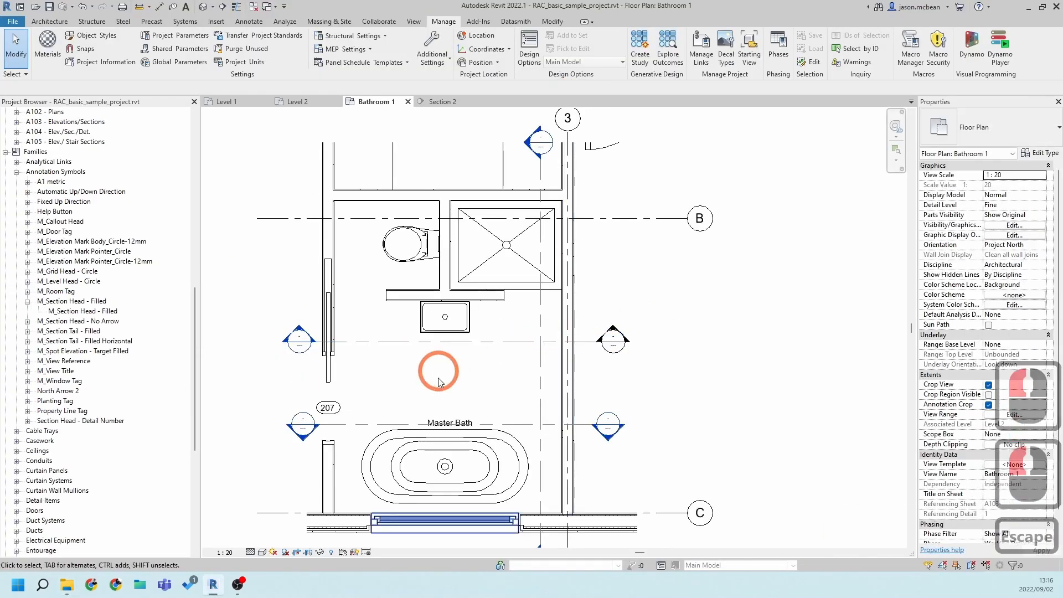
{"action": "middle_click_drag", "start_coordinate": [516, 362], "coordinate": [464, 376]}
{"action": "left_click", "coordinate": [453, 359]}
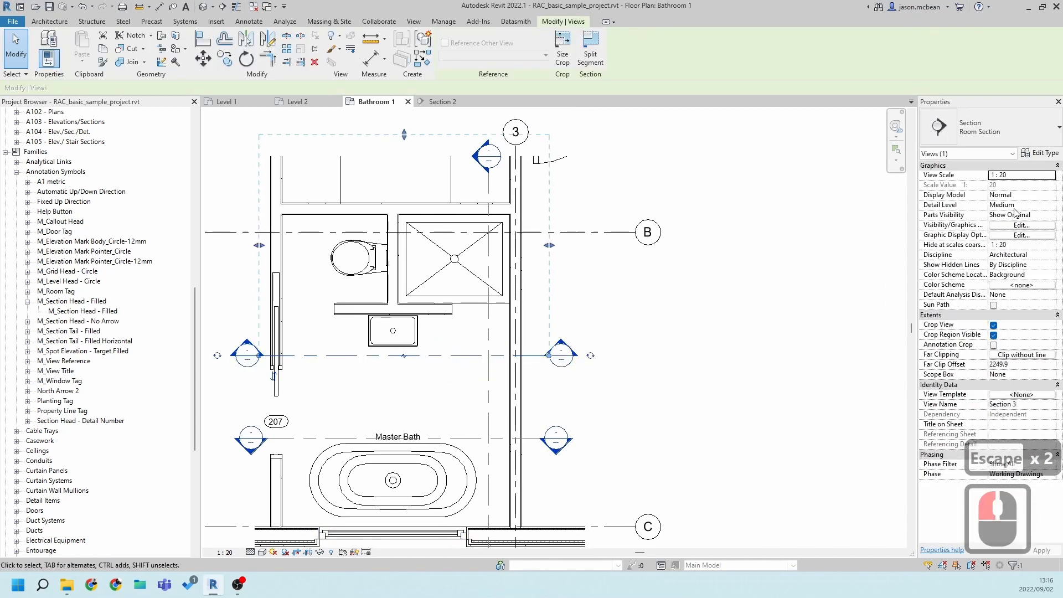
{"action": "left_click", "coordinate": [1049, 155]}
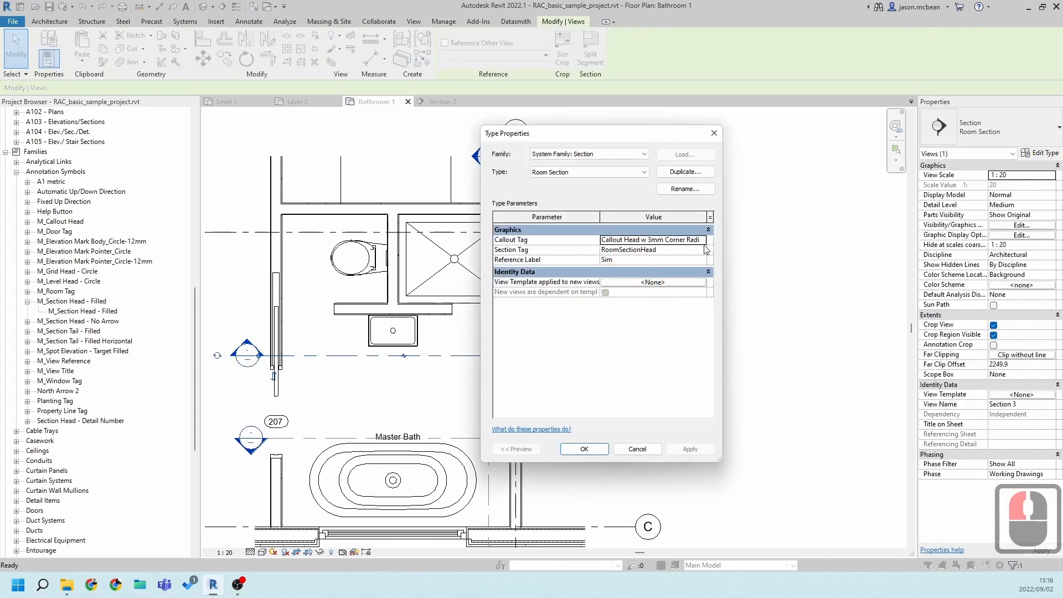
{"action": "double_click", "coordinate": [699, 250]}
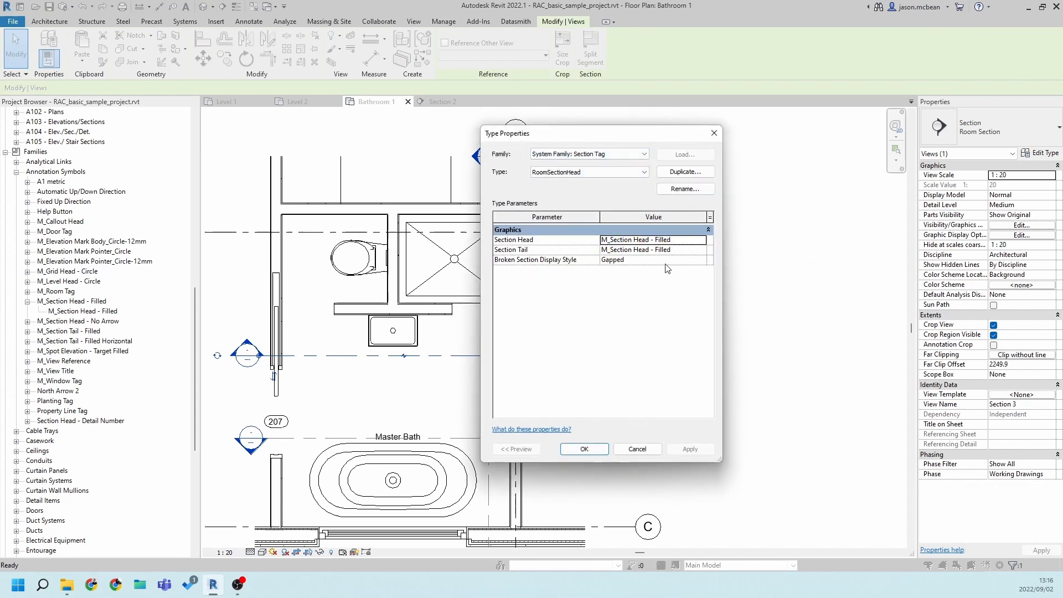
{"action": "left_click", "coordinate": [702, 240]}
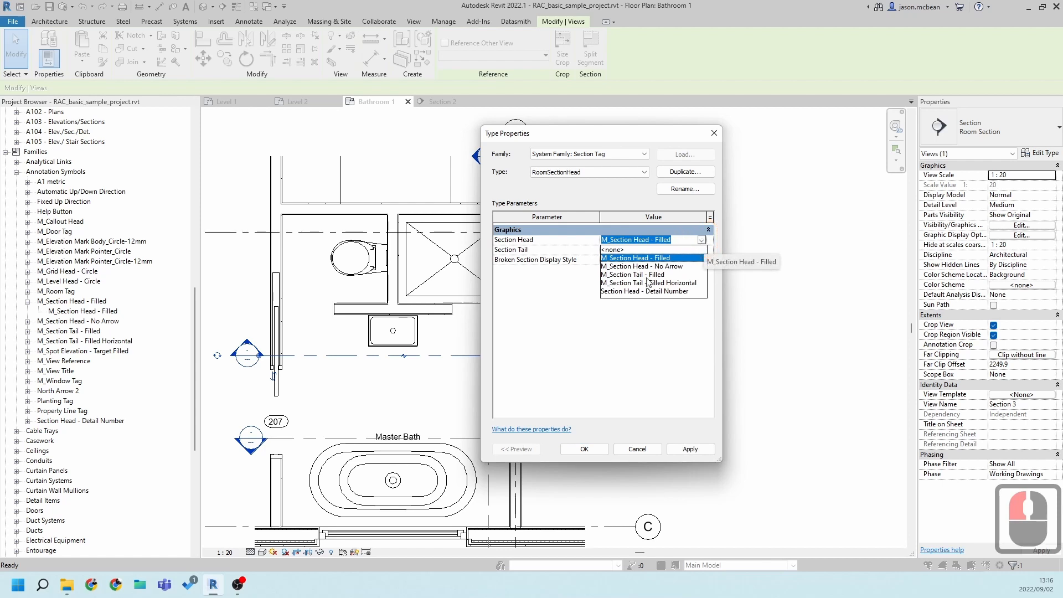
{"action": "left_click", "coordinate": [626, 292]}
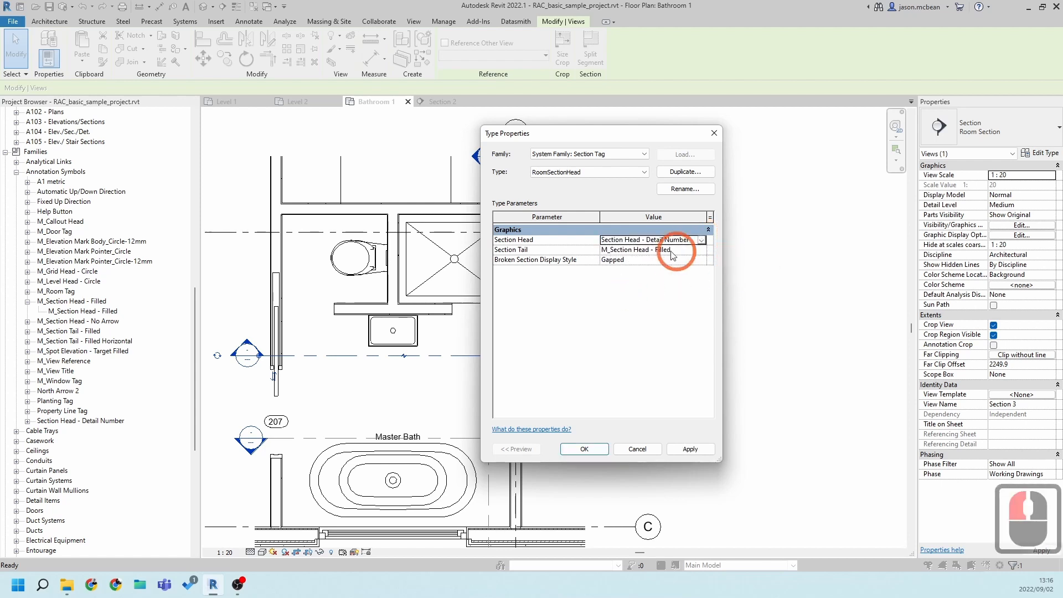
{"action": "left_click", "coordinate": [702, 251]}
{"action": "left_click", "coordinate": [657, 305]}
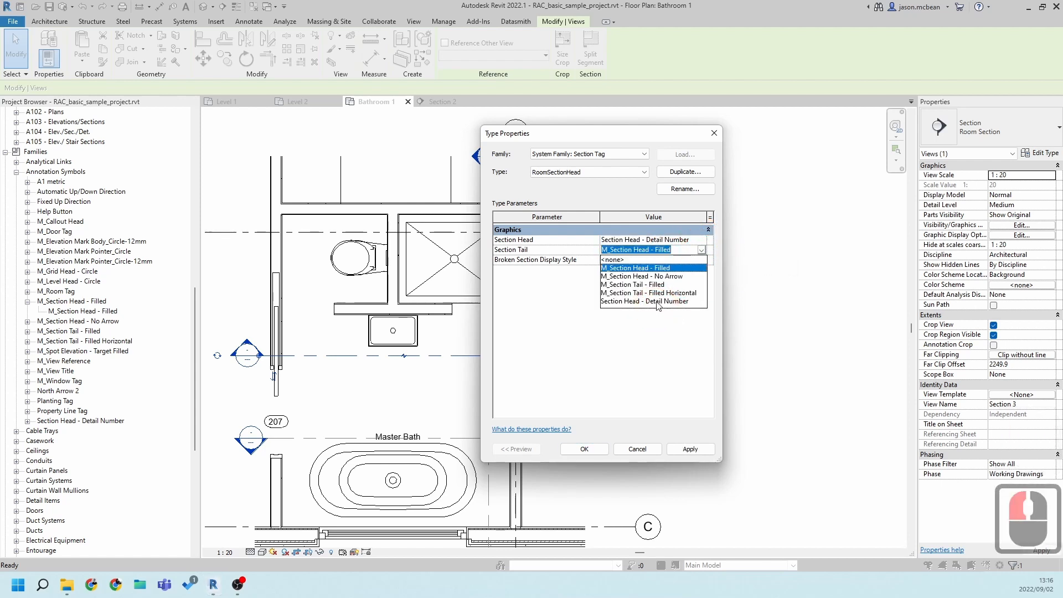
{"action": "left_click", "coordinate": [692, 449]}
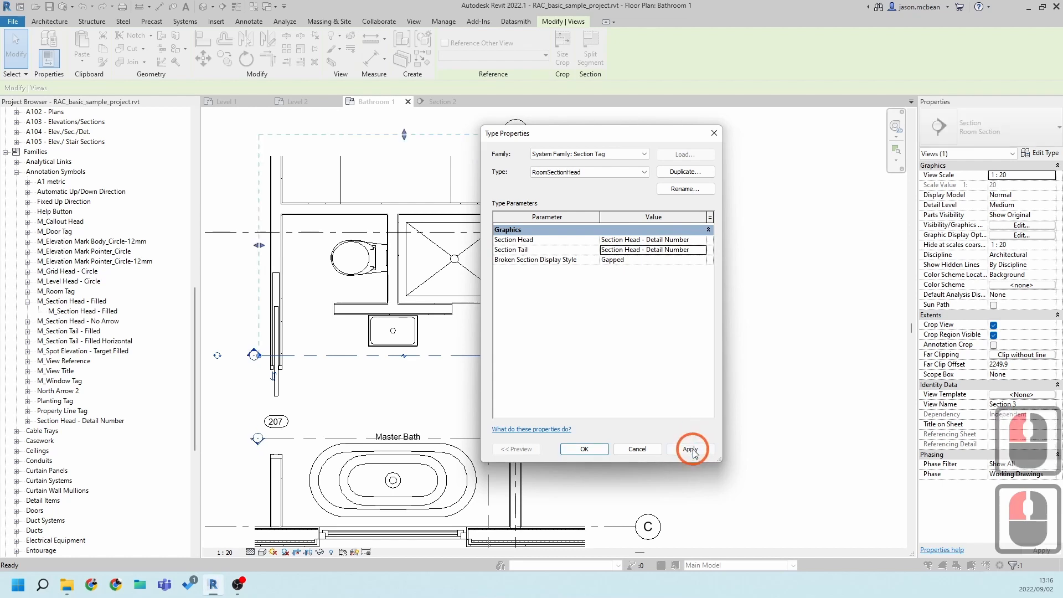
{"action": "left_click", "coordinate": [588, 449]}
{"action": "key", "text": "Escape"}
{"action": "key", "text": "Escape"}
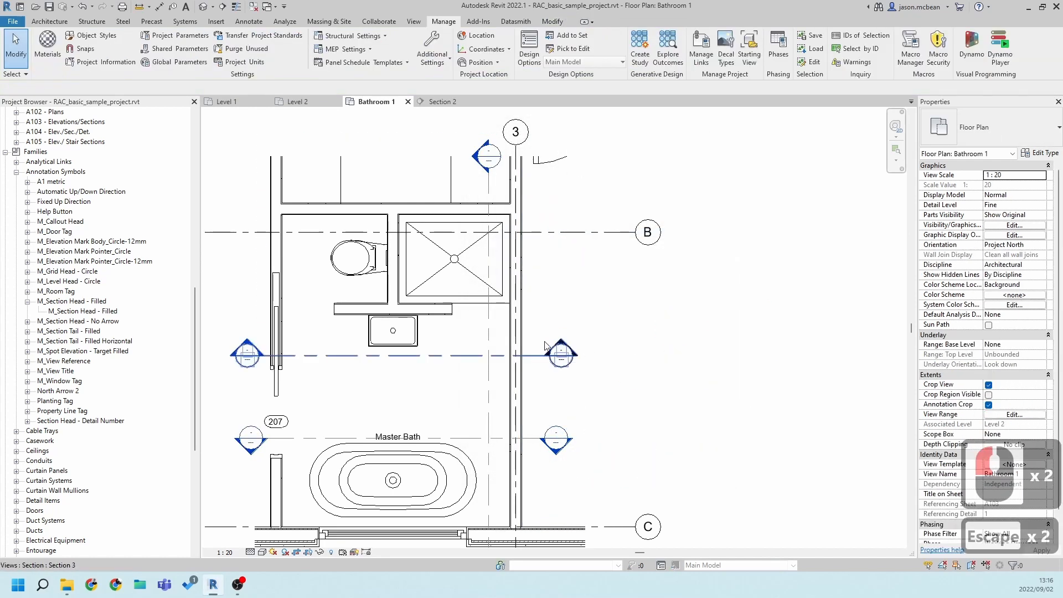
In the Room Section type's RoomSectionHead tag, set the section head to Section Head - Detail Number
{"action": "left_click", "coordinate": [561, 354]}
{"action": "left_click", "coordinate": [1040, 152]}
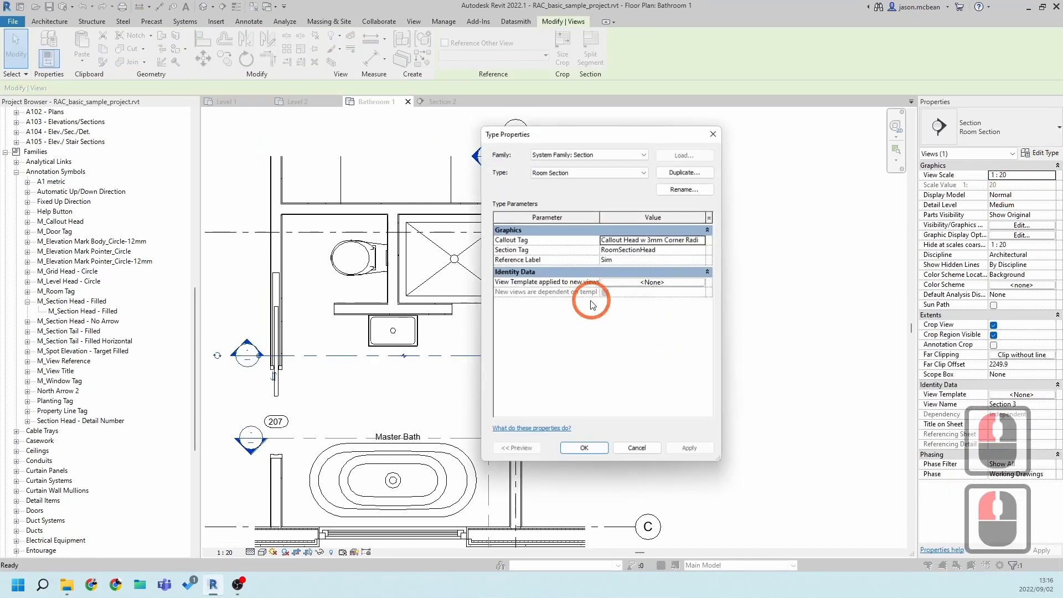
{"action": "left_click", "coordinate": [687, 249]}
{"action": "left_click", "coordinate": [707, 249]}
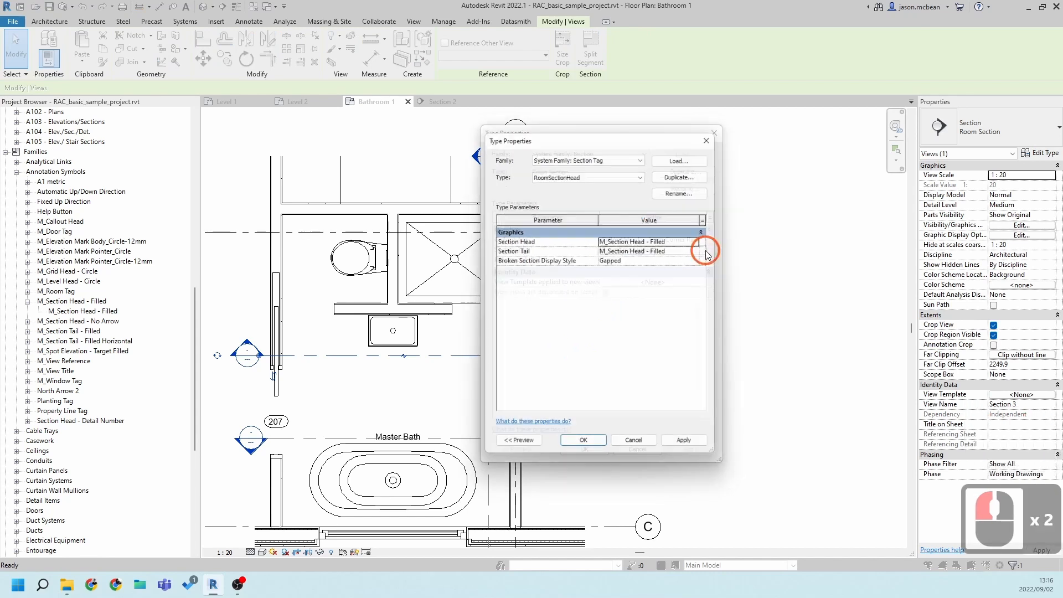
{"action": "left_click", "coordinate": [704, 241]}
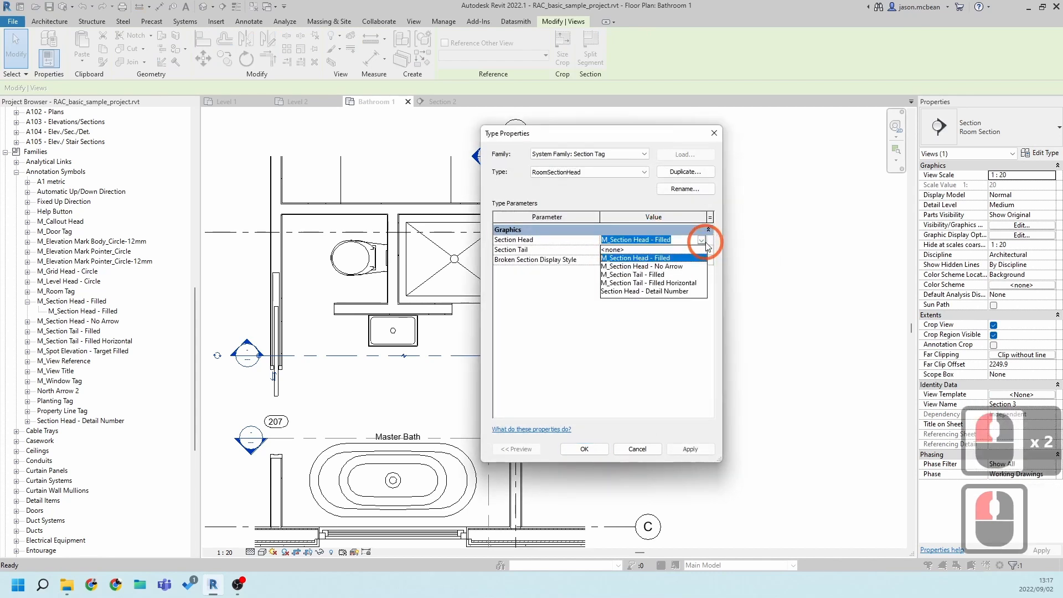
{"action": "left_click", "coordinate": [662, 293]}
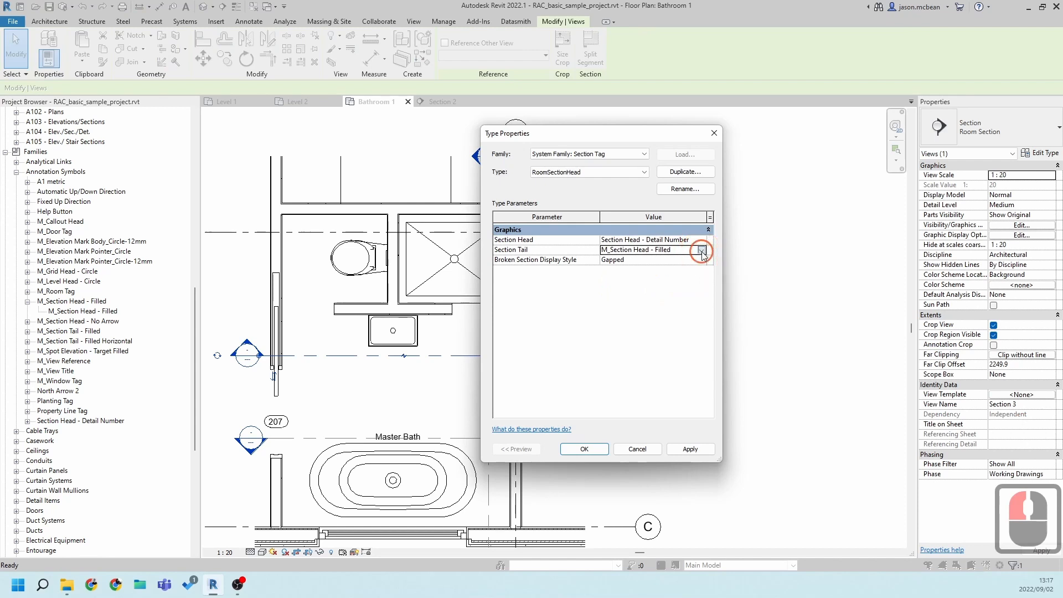
Set the RoomSectionHead tag's section tail to Section Head - Detail Number and apply both type changes
{"action": "left_click", "coordinate": [703, 252]}
{"action": "left_click", "coordinate": [703, 251]}
{"action": "left_click", "coordinate": [702, 241]}
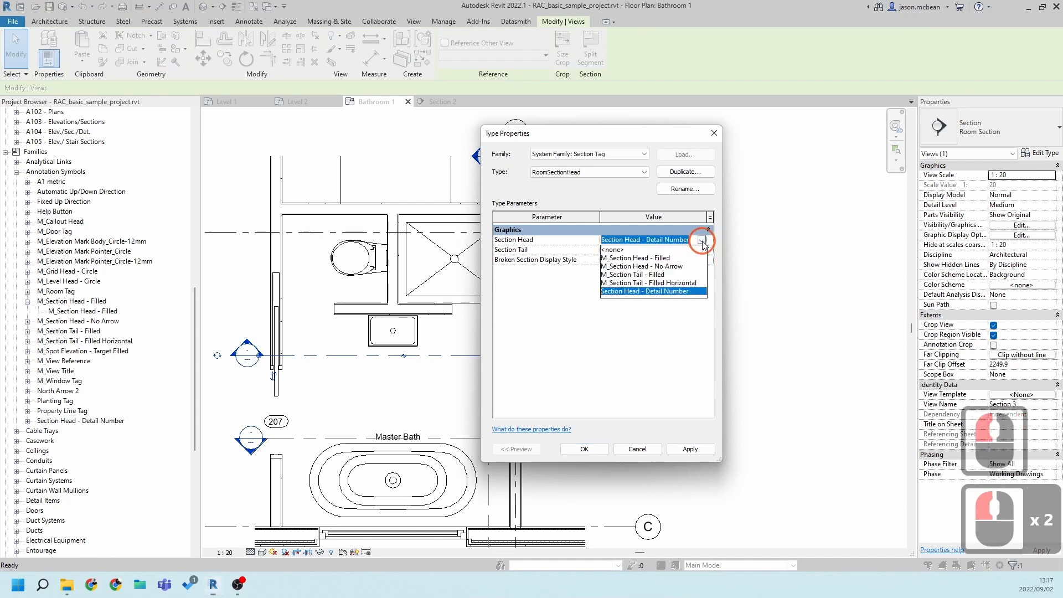
{"action": "left_click", "coordinate": [702, 243]}
{"action": "left_click", "coordinate": [702, 243]}
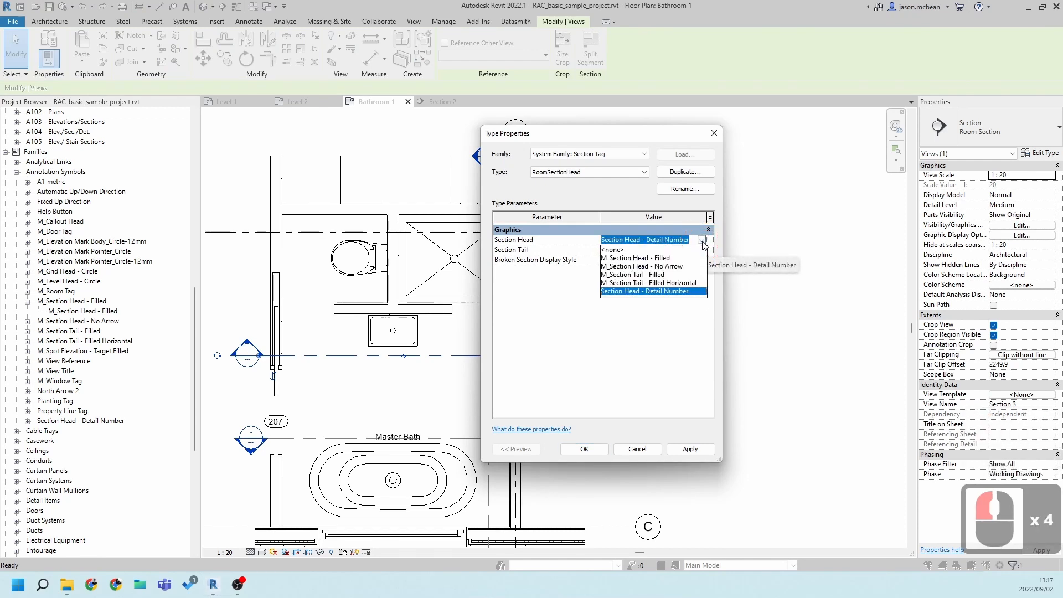
{"action": "left_click", "coordinate": [703, 243]}
{"action": "left_click", "coordinate": [702, 249]}
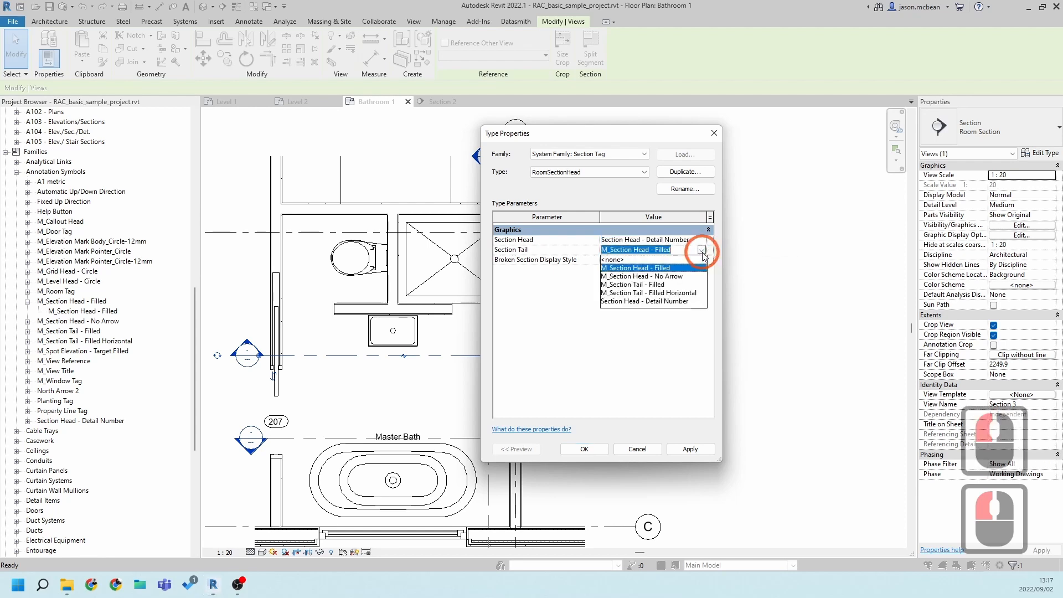
{"action": "left_click", "coordinate": [688, 301]}
{"action": "left_click", "coordinate": [690, 449]}
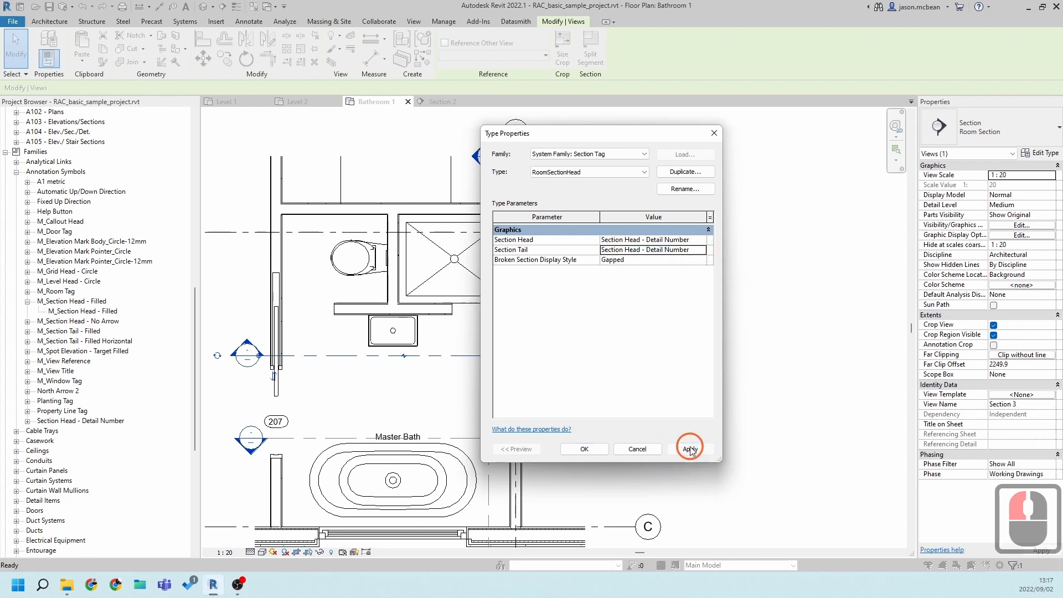
{"action": "left_click", "coordinate": [584, 449]}
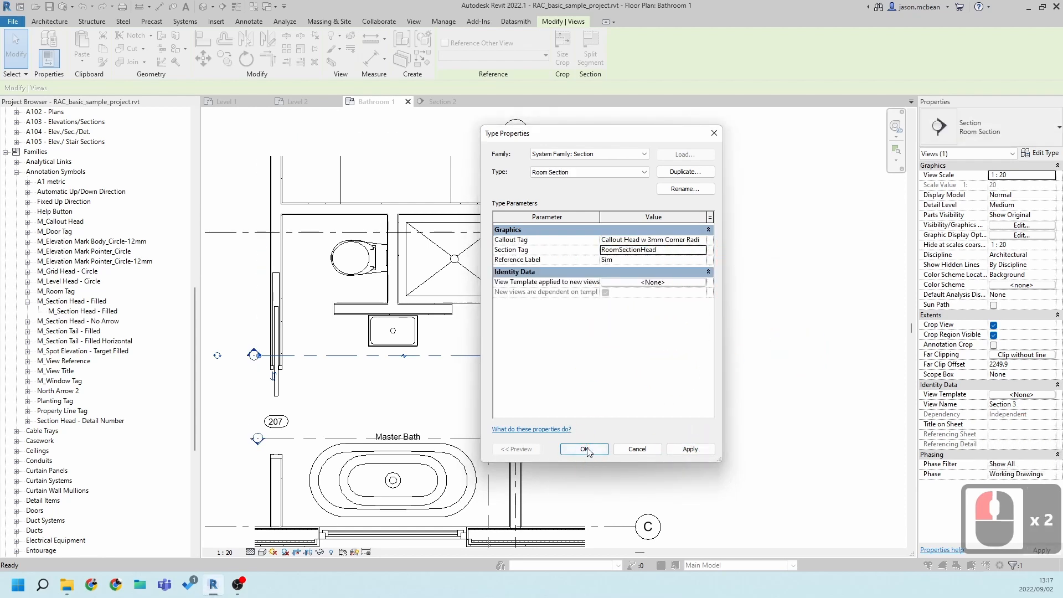
{"action": "left_click", "coordinate": [588, 450]}
{"action": "scroll", "coordinate": [620, 335], "scroll_direction": "down", "scroll_amount": 2}
{"action": "key", "text": "Escape"}
{"action": "key", "text": "Escape"}
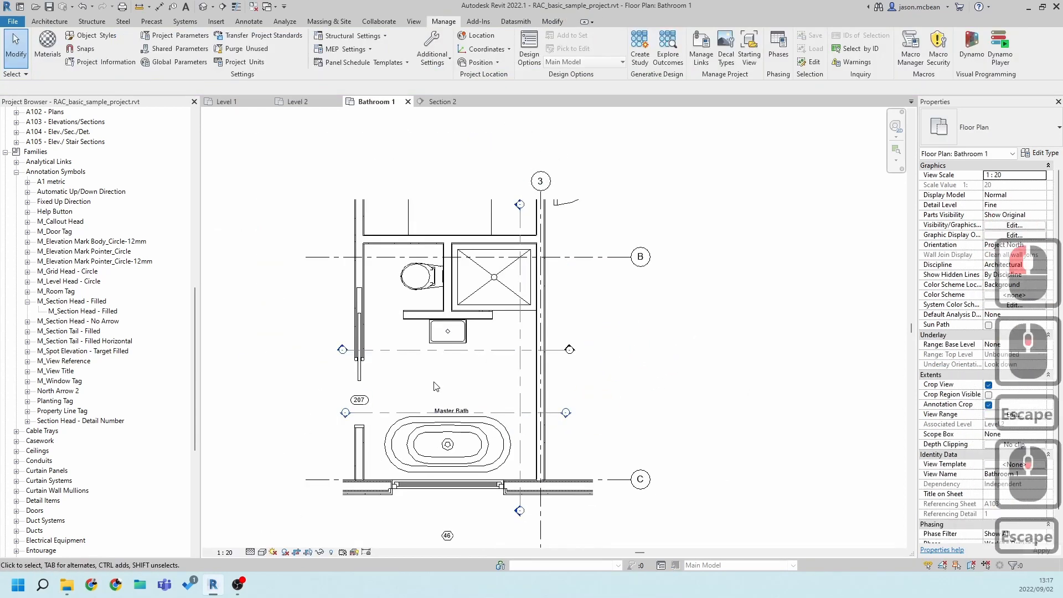
Open the Section 3 view from its section mark in the Bathroom 1 plan, and close it again
{"action": "scroll", "coordinate": [436, 386], "scroll_direction": "up", "scroll_amount": 3}
{"action": "left_click", "coordinate": [293, 328]}
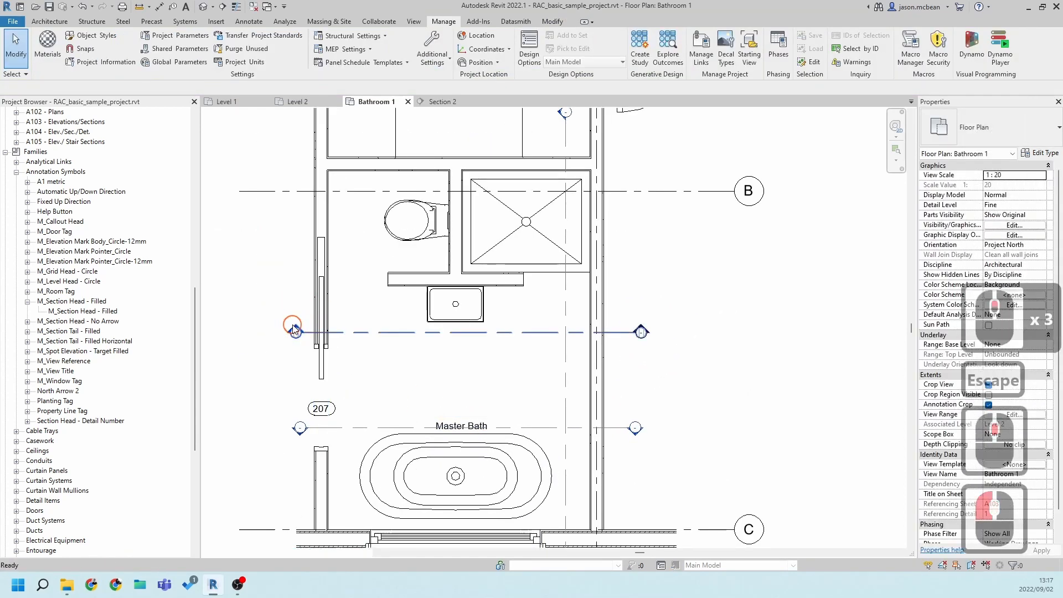
{"action": "double_click", "coordinate": [294, 328]}
{"action": "left_click", "coordinate": [550, 102]}
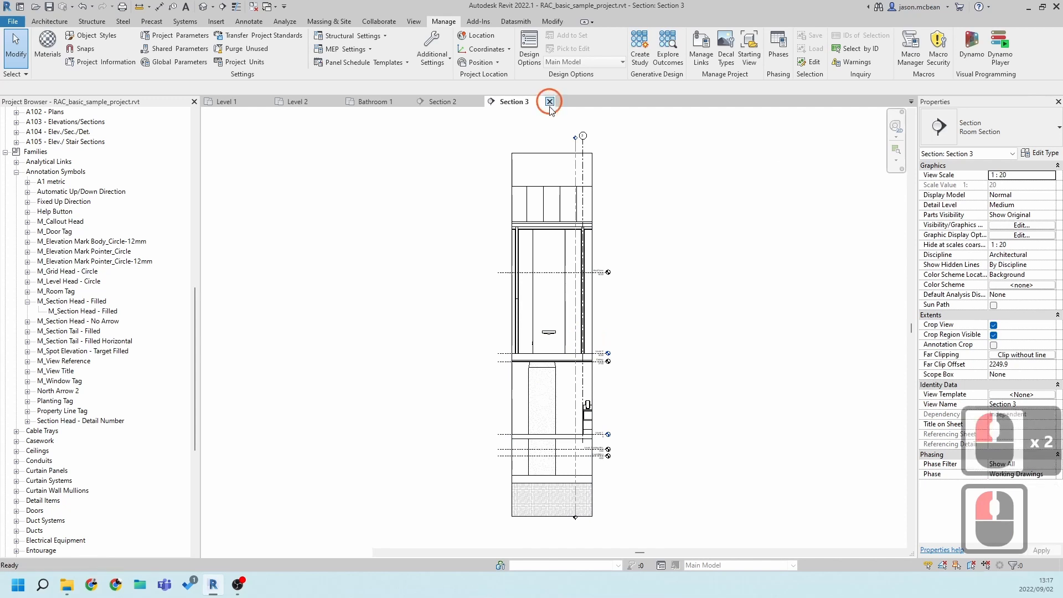
{"action": "left_click", "coordinate": [541, 445]}
{"action": "key", "text": "Escape"}
{"action": "scroll", "coordinate": [607, 474], "scroll_direction": "down", "scroll_amount": 4}
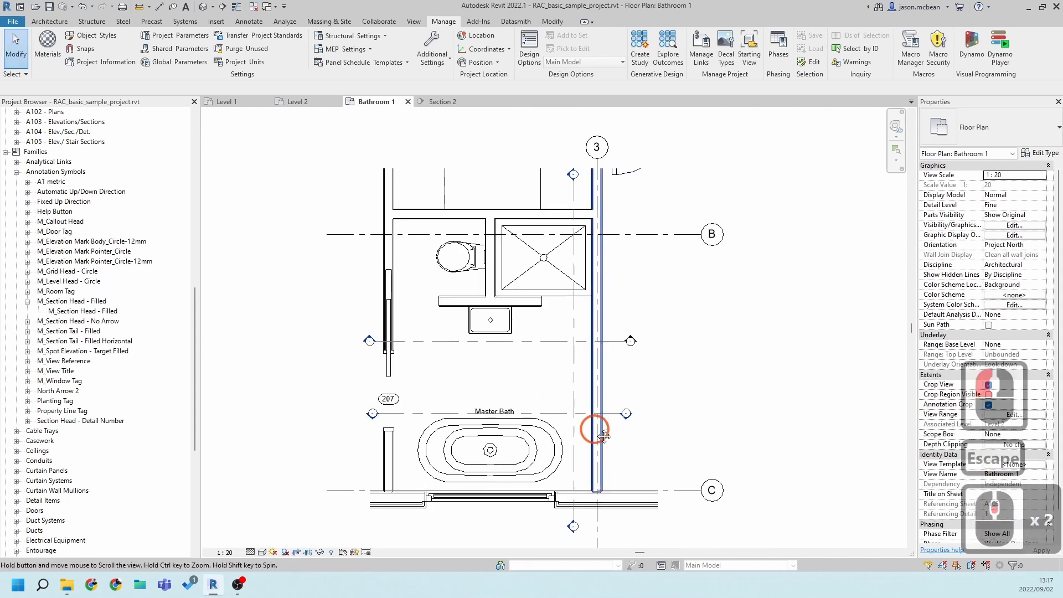
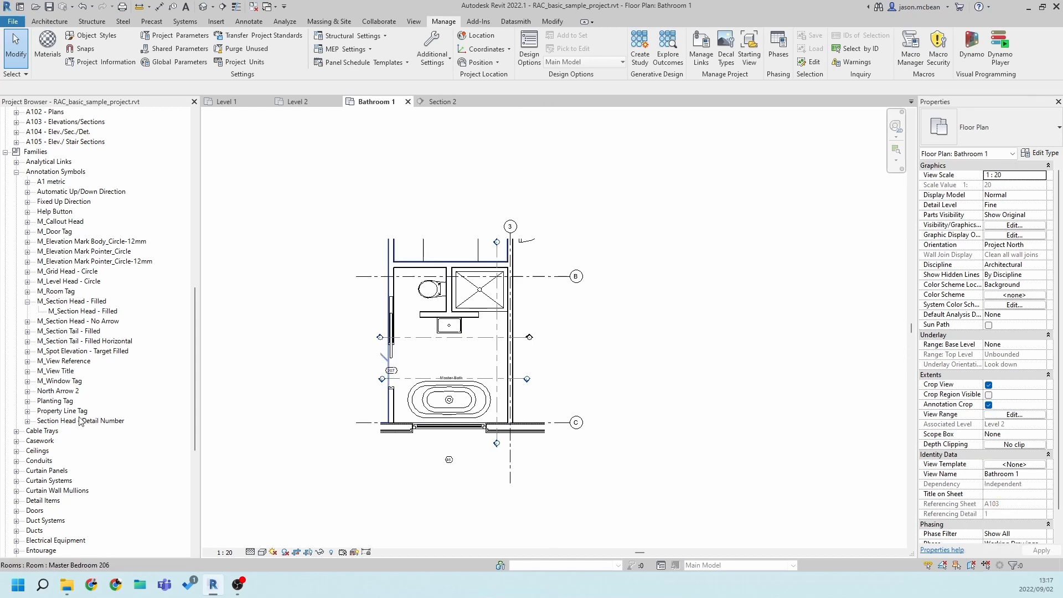
Create a new sheet with the A1 metric title block
{"action": "left_click", "coordinate": [6, 152]}
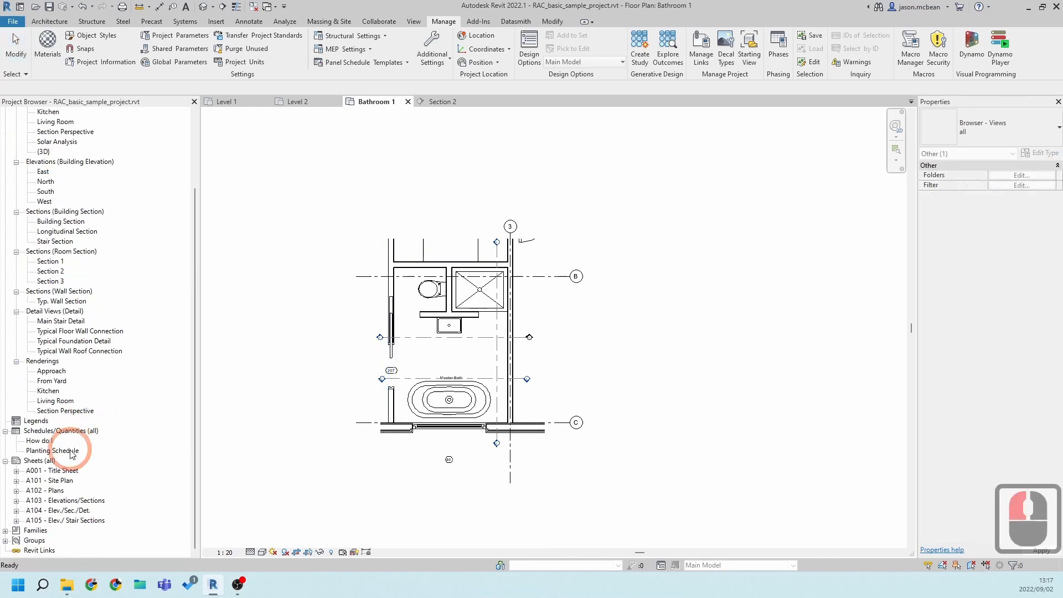
{"action": "right_click", "coordinate": [55, 462]}
{"action": "left_click", "coordinate": [78, 469]}
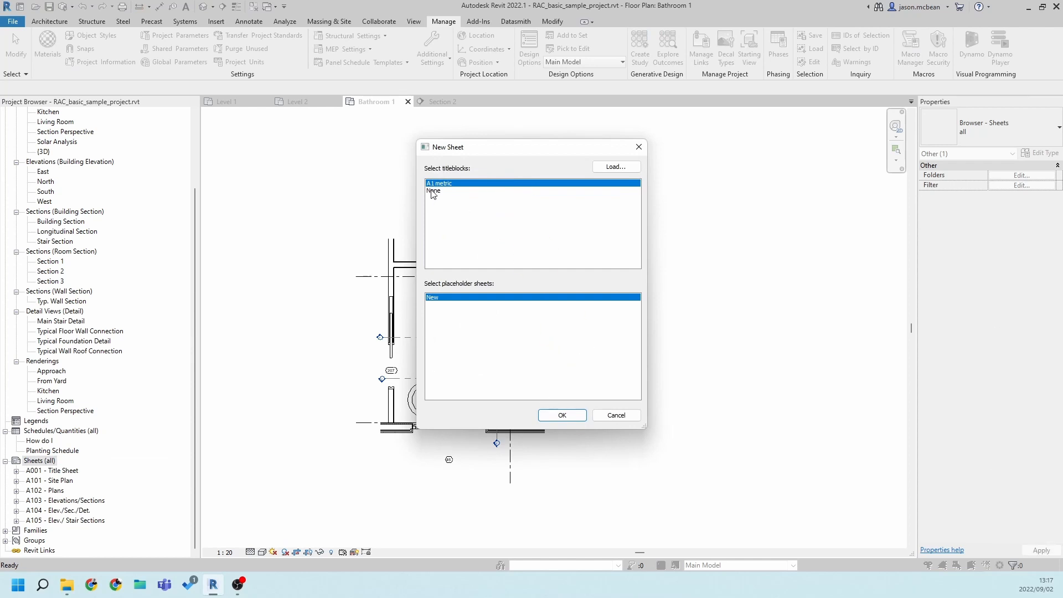
{"action": "left_click", "coordinate": [557, 414]}
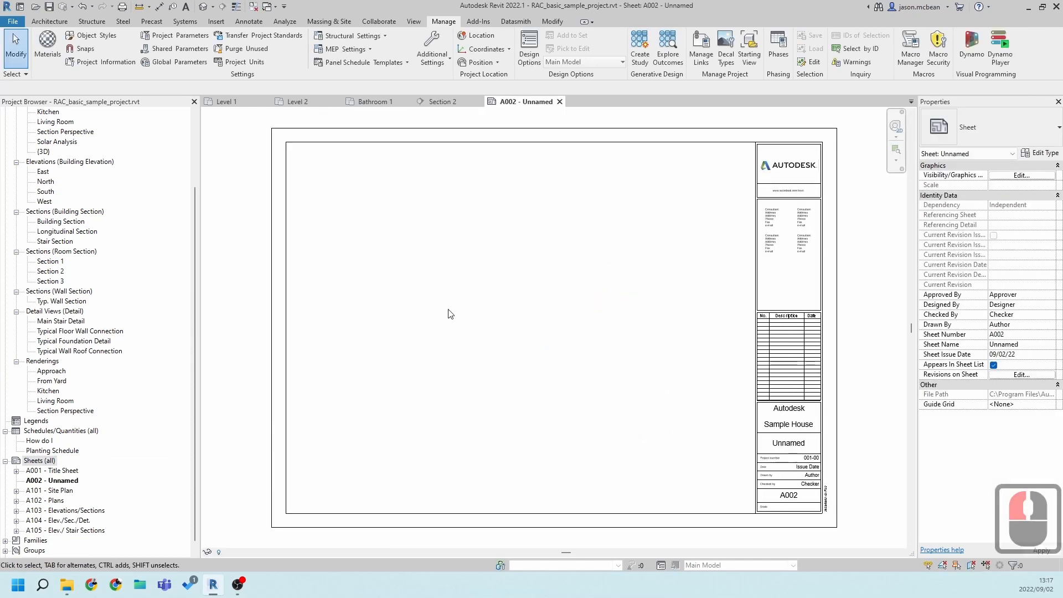
Place the Section 1 room section view on the left part of the new sheet
{"action": "scroll", "coordinate": [145, 328], "scroll_direction": "up", "scroll_amount": 14}
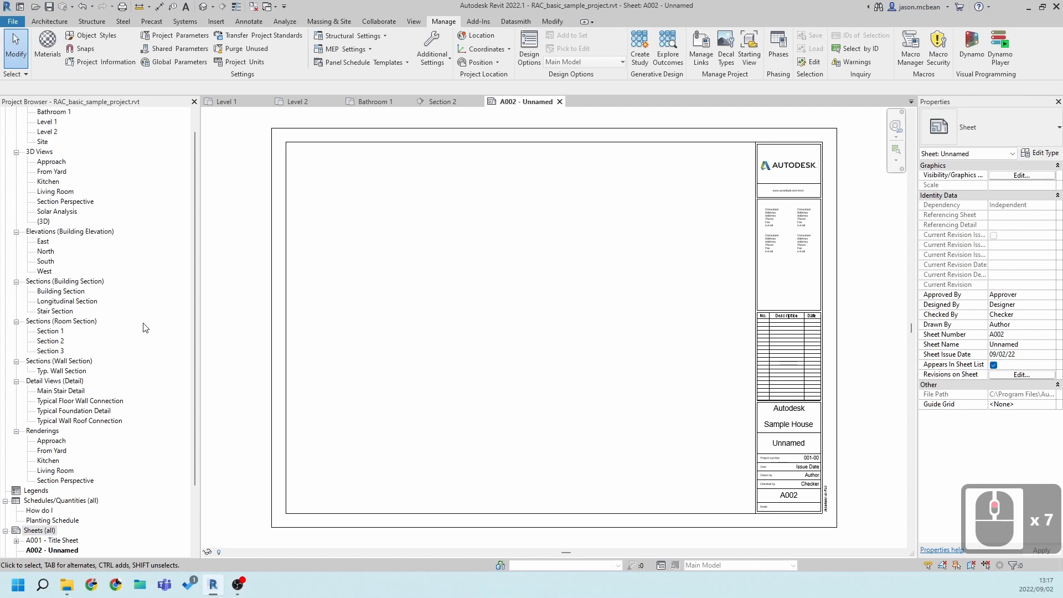
{"action": "left_click", "coordinate": [35, 343]}
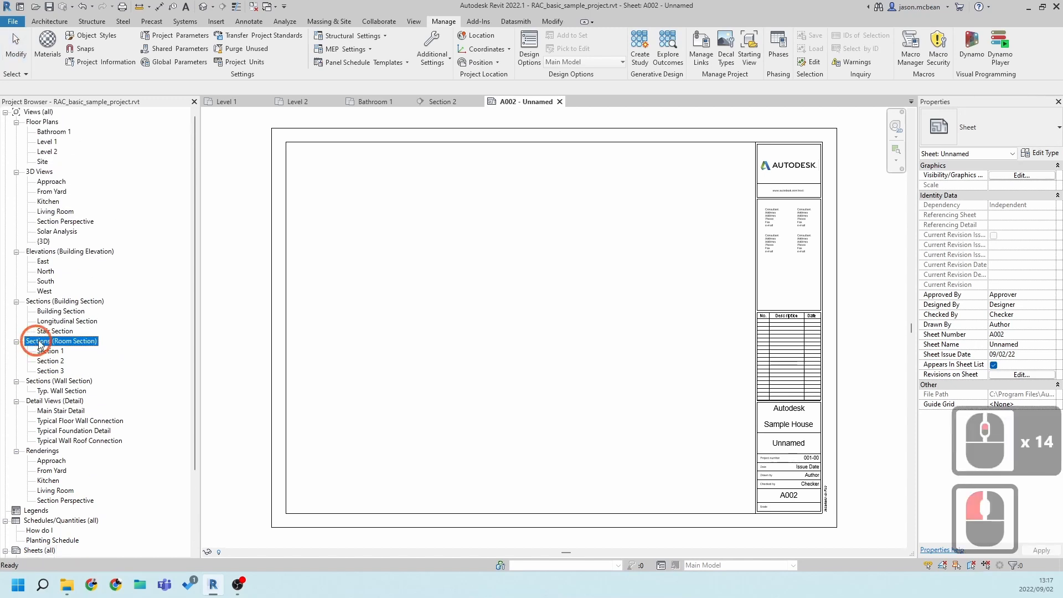
{"action": "left_click", "coordinate": [41, 353]}
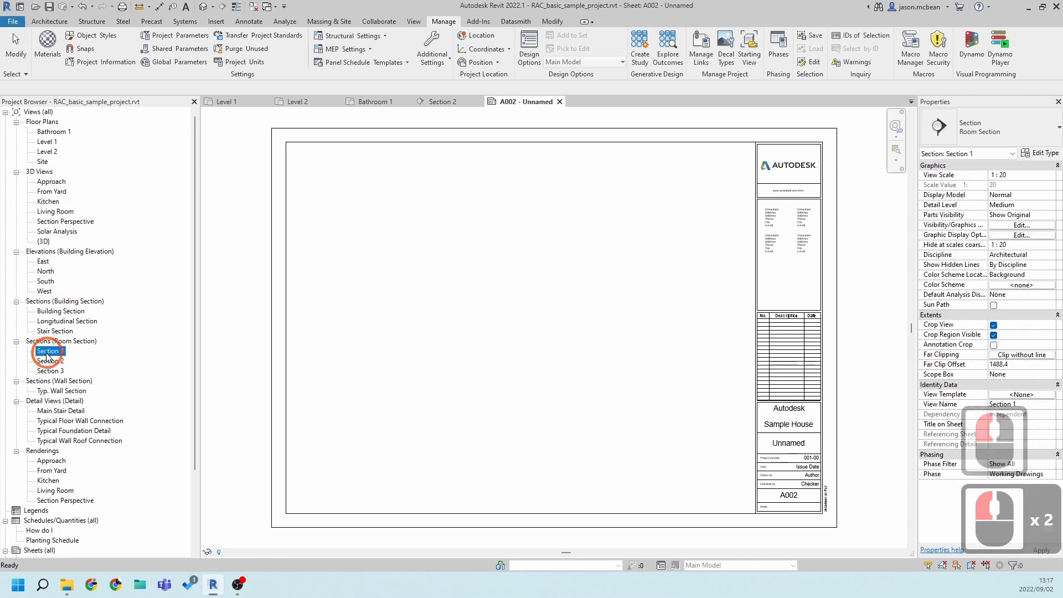
{"action": "left_click_drag", "start_coordinate": [42, 352], "coordinate": [353, 280]}
{"action": "left_click", "coordinate": [400, 267]}
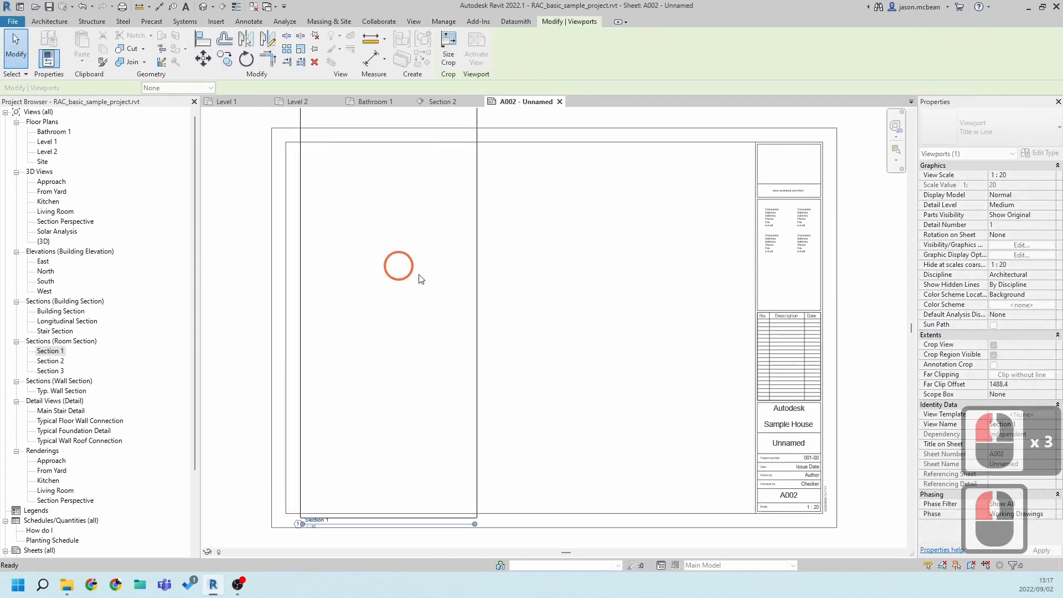
Place the Section 2 room section view on the sheet, to the right of Section 1 and level with its upper part
{"action": "left_click", "coordinate": [18, 375]}
{"action": "left_click_drag", "start_coordinate": [49, 366], "coordinate": [550, 316]}
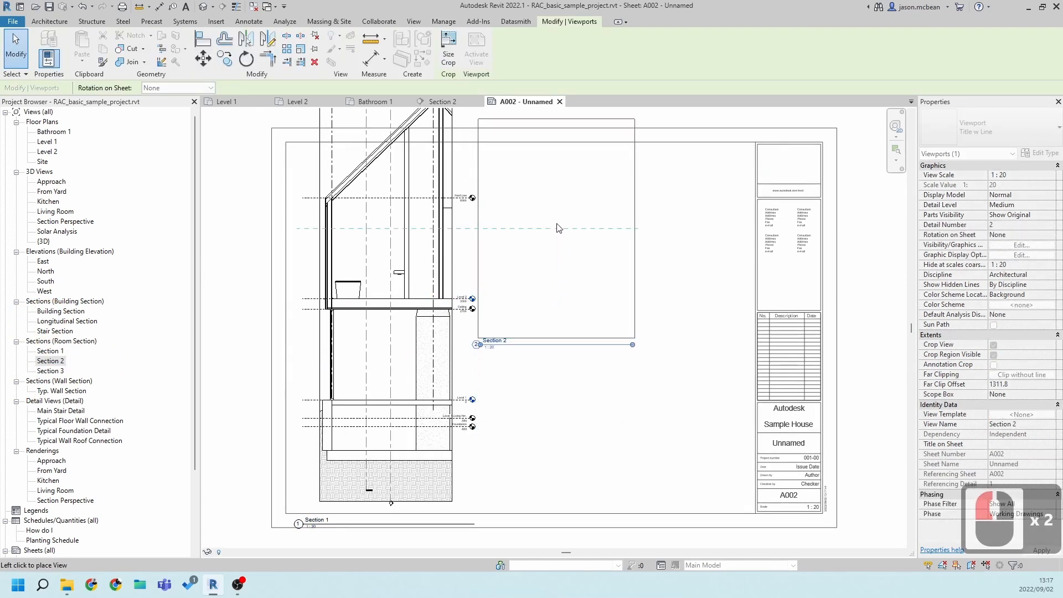
{"action": "left_click", "coordinate": [558, 229]}
{"action": "left_click", "coordinate": [553, 467]}
Place the Section 3 room section view on the sheet, between Section 2 and the title block
{"action": "left_click", "coordinate": [50, 371]}
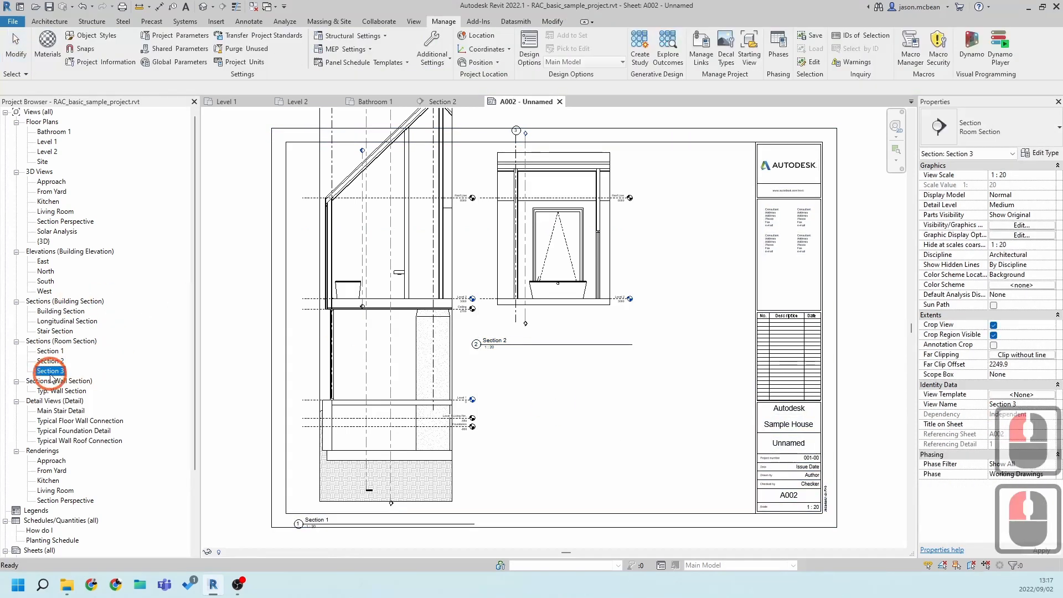
{"action": "left_click_drag", "start_coordinate": [651, 351], "coordinate": [701, 234]}
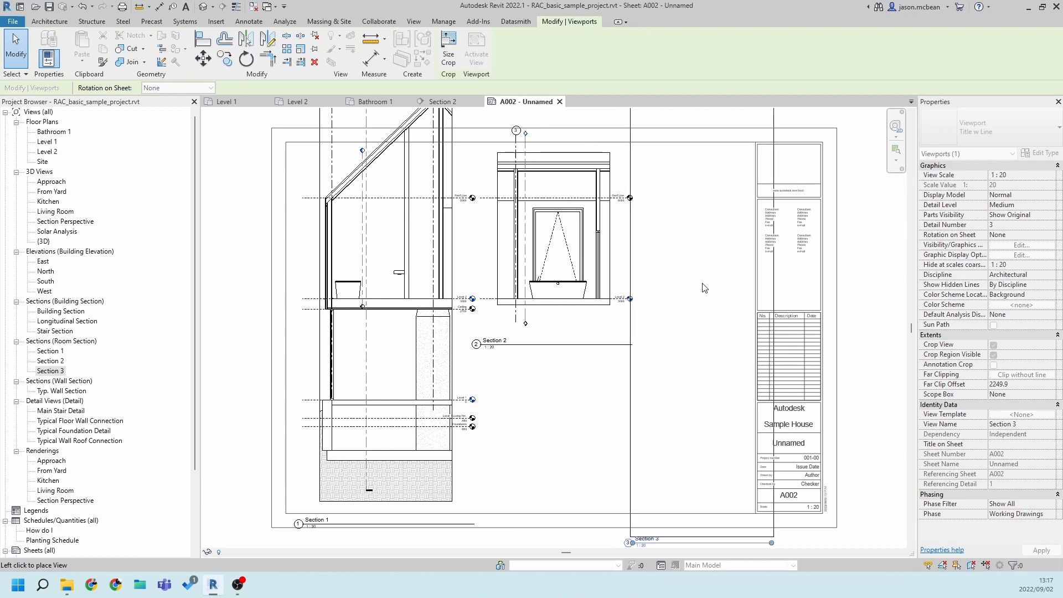
{"action": "scroll", "coordinate": [538, 279], "scroll_direction": "down", "scroll_amount": 6}
{"action": "key", "text": "Escape"}
{"action": "key", "text": "Escape"}
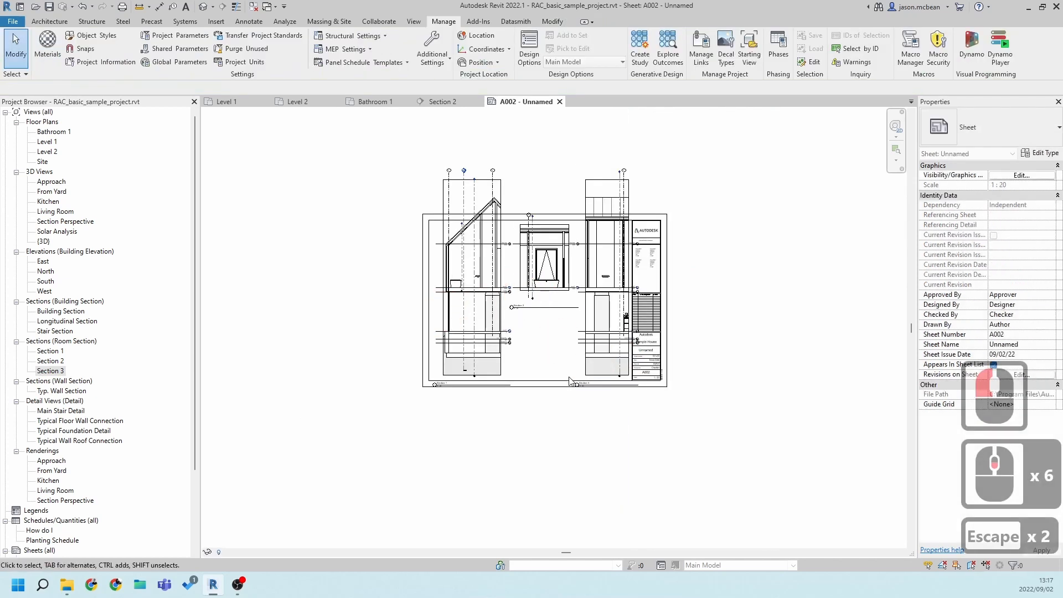
Move the three section viewports together off the sheet into the empty space beside it
{"action": "left_click_drag", "start_coordinate": [389, 115], "coordinate": [646, 495]}
{"action": "scroll", "coordinate": [646, 494], "scroll_direction": "down", "scroll_amount": 4}
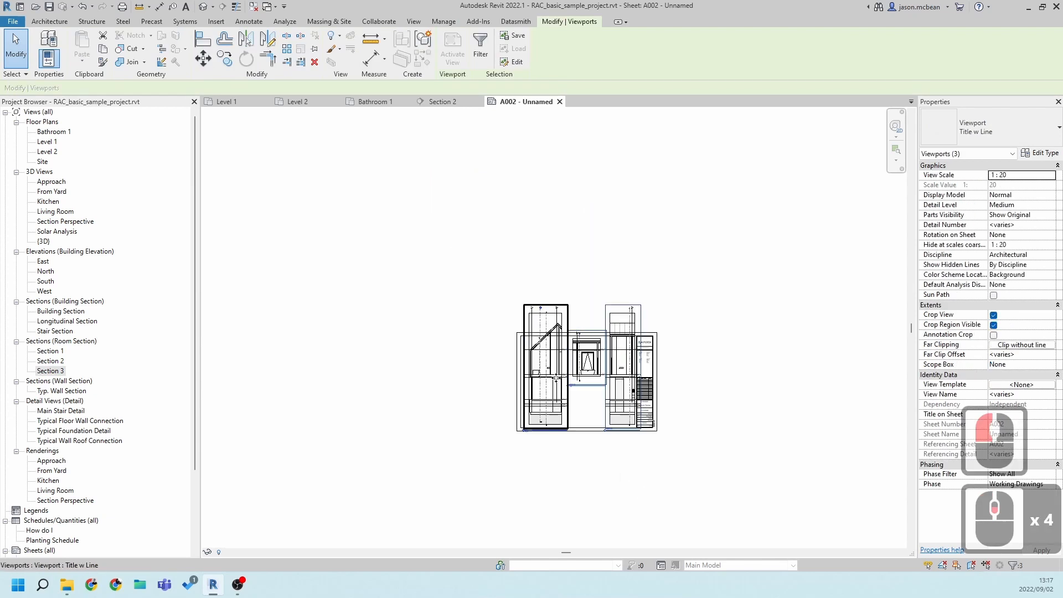
{"action": "left_click_drag", "start_coordinate": [512, 228], "coordinate": [511, 227]}
{"action": "left_click", "coordinate": [636, 244]}
Activate the Section 1 view on the sheet and lower its crop region's upper edge to just under the Roof Line level
{"action": "scroll", "coordinate": [571, 245], "scroll_direction": "up", "scroll_amount": 5}
{"action": "middle_click_drag", "start_coordinate": [589, 279], "coordinate": [568, 435]}
{"action": "double_click", "coordinate": [441, 283]}
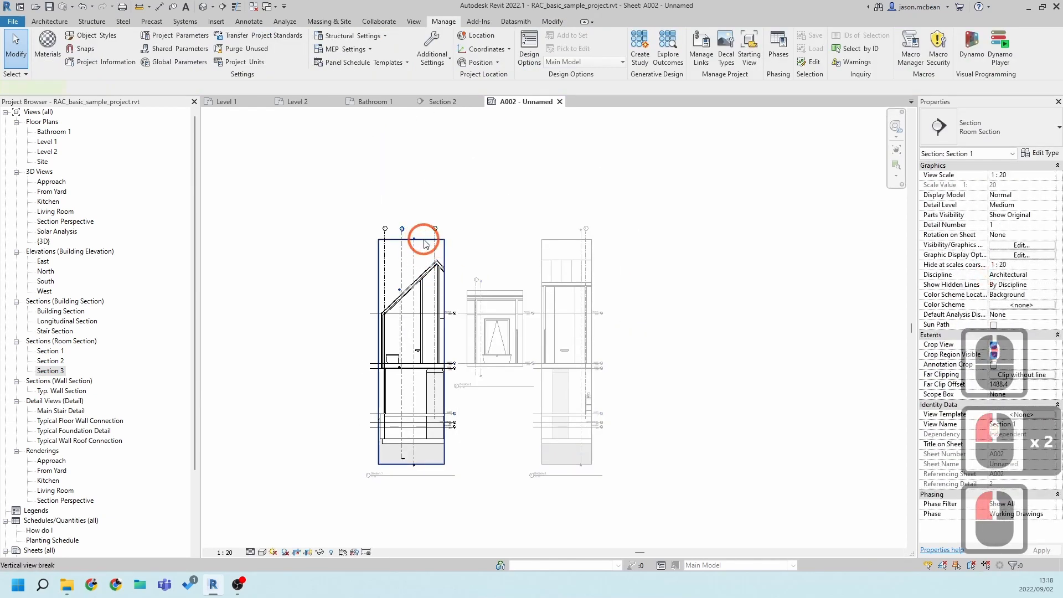
{"action": "left_click", "coordinate": [422, 239]}
{"action": "scroll", "coordinate": [410, 241], "scroll_direction": "up", "scroll_amount": 4}
{"action": "left_click", "coordinate": [401, 372]}
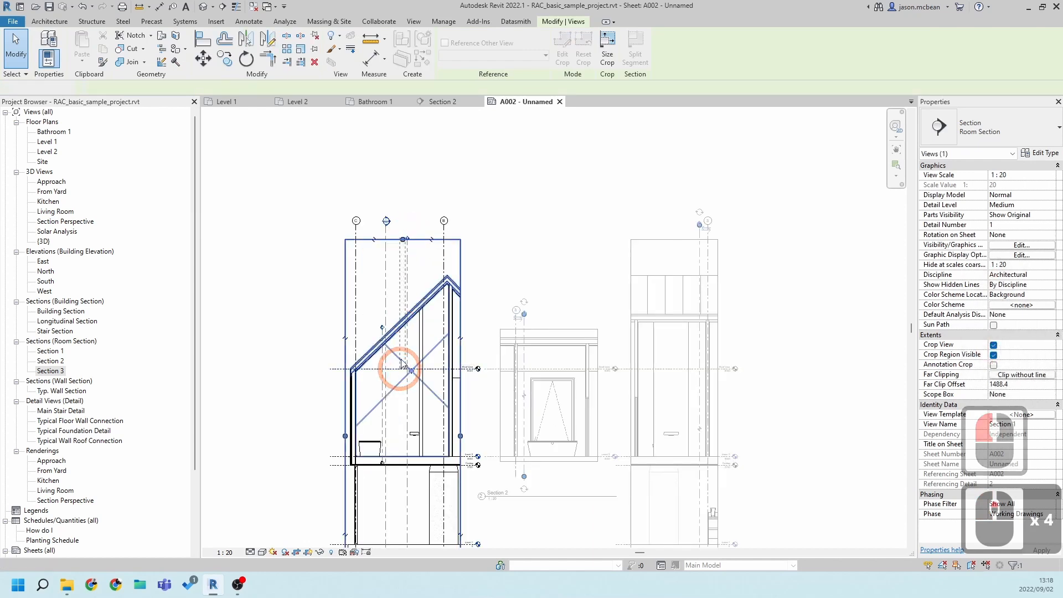
{"action": "scroll", "coordinate": [404, 239], "scroll_direction": "up", "scroll_amount": 4}
{"action": "key", "text": "Escape"}
{"action": "left_click", "coordinate": [389, 242]}
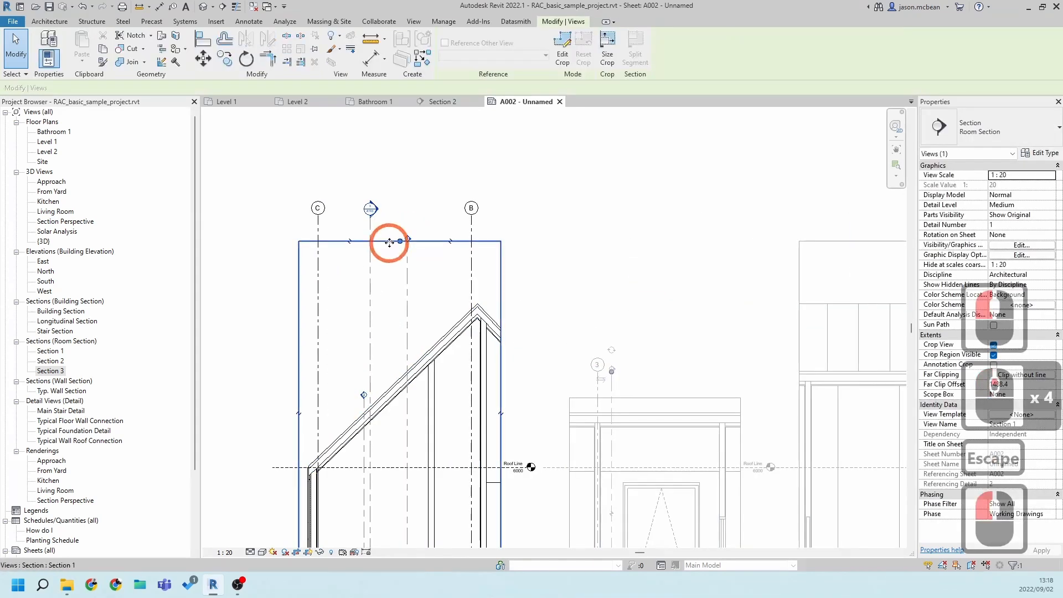
{"action": "left_click_drag", "start_coordinate": [391, 242], "coordinate": [390, 475]}
Raise the lower edge of Section 1's crop region to just below Level 2 and leave the activated view
{"action": "middle_click_drag", "start_coordinate": [416, 529], "coordinate": [382, 111]}
{"action": "scroll", "coordinate": [382, 389], "scroll_direction": "down", "scroll_amount": 5}
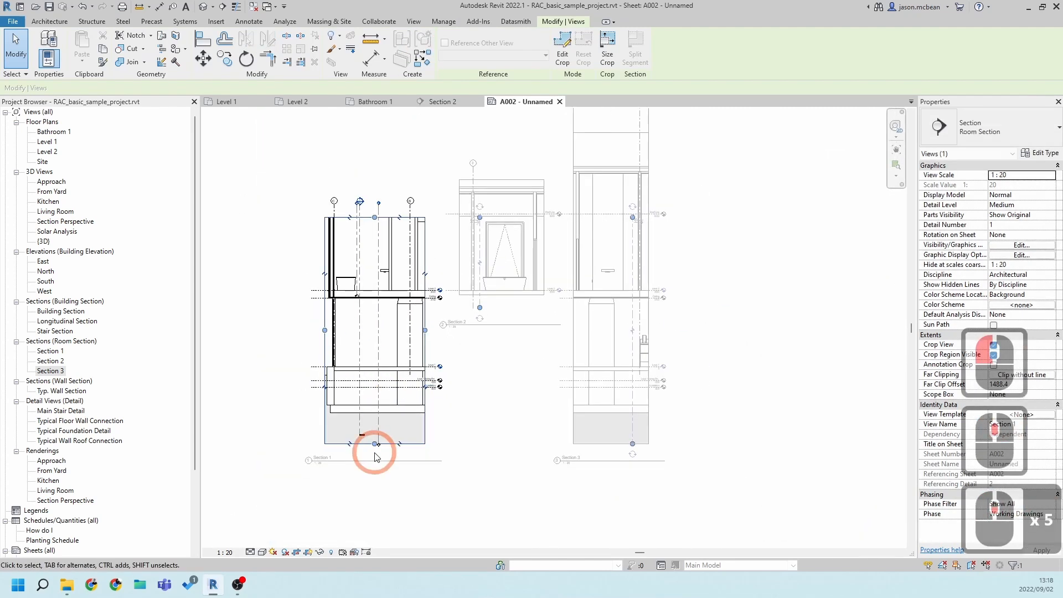
{"action": "left_click_drag", "start_coordinate": [376, 446], "coordinate": [374, 295]}
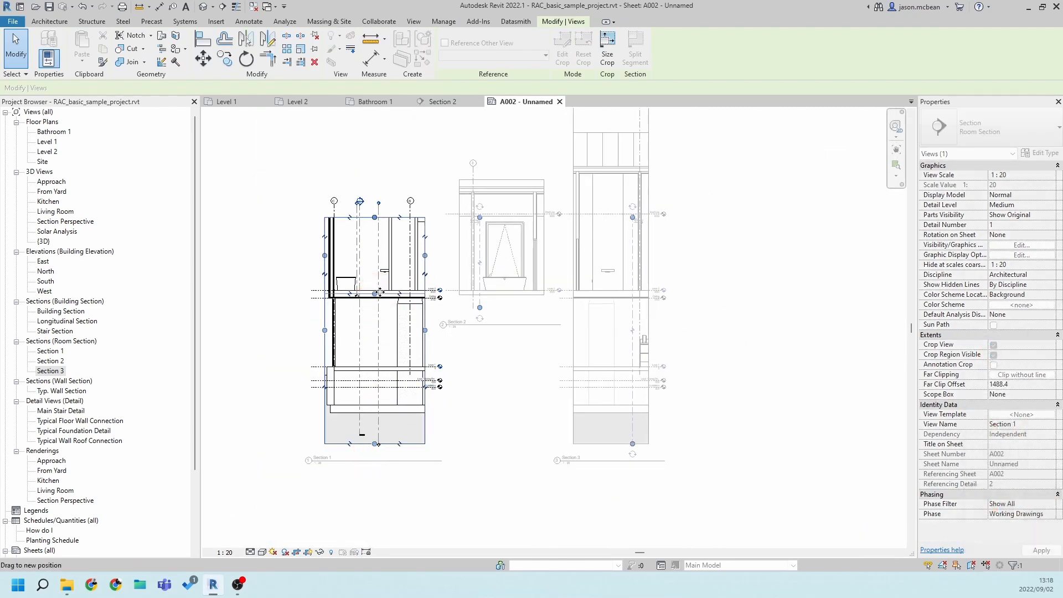
{"action": "scroll", "coordinate": [451, 396], "scroll_direction": "up", "scroll_amount": 4}
{"action": "key", "text": "Escape"}
{"action": "scroll", "coordinate": [443, 394], "scroll_direction": "down", "scroll_amount": 4}
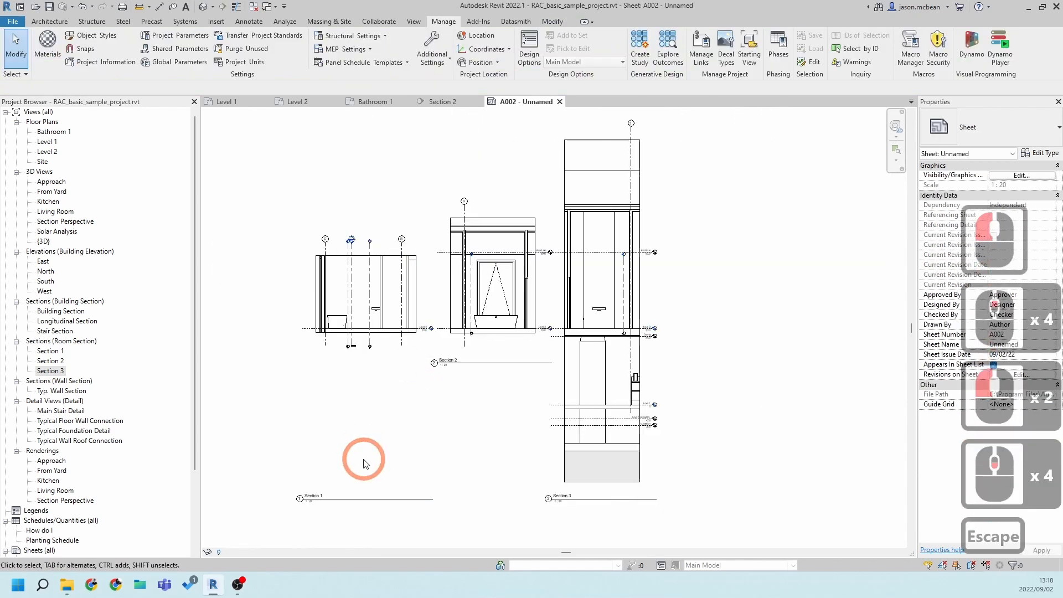
Move the Section 1 view title up to sit just beneath its cropped view
{"action": "left_click_drag", "start_coordinate": [309, 498], "coordinate": [344, 380]}
{"action": "left_click", "coordinate": [250, 516]}
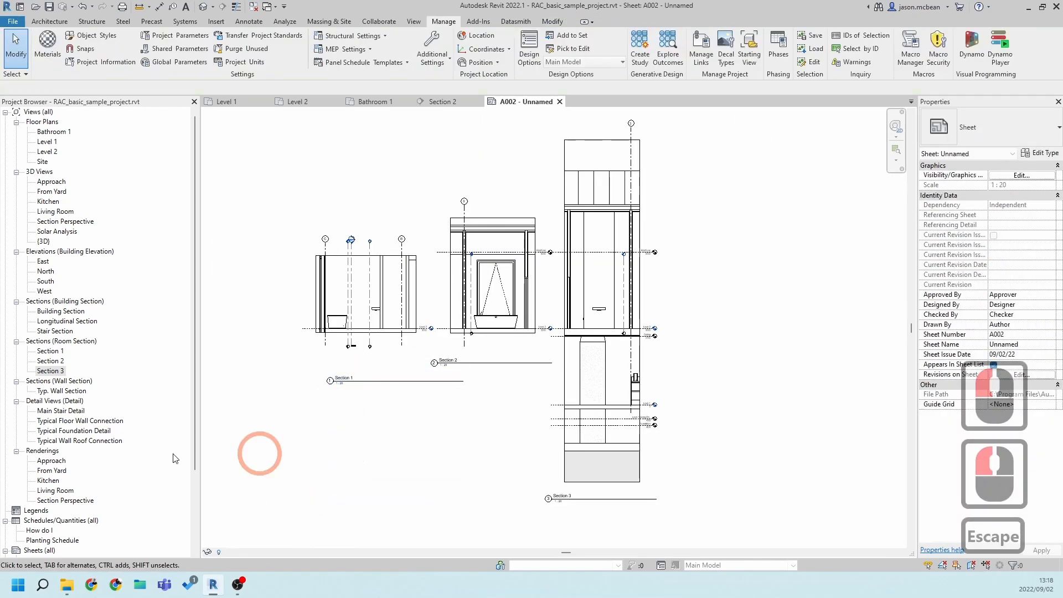
Open the Section 2 room section and trim its crop region, lowering the upper edge into the roof structure and slightly raising the lower edge
{"action": "double_click", "coordinate": [135, 351]}
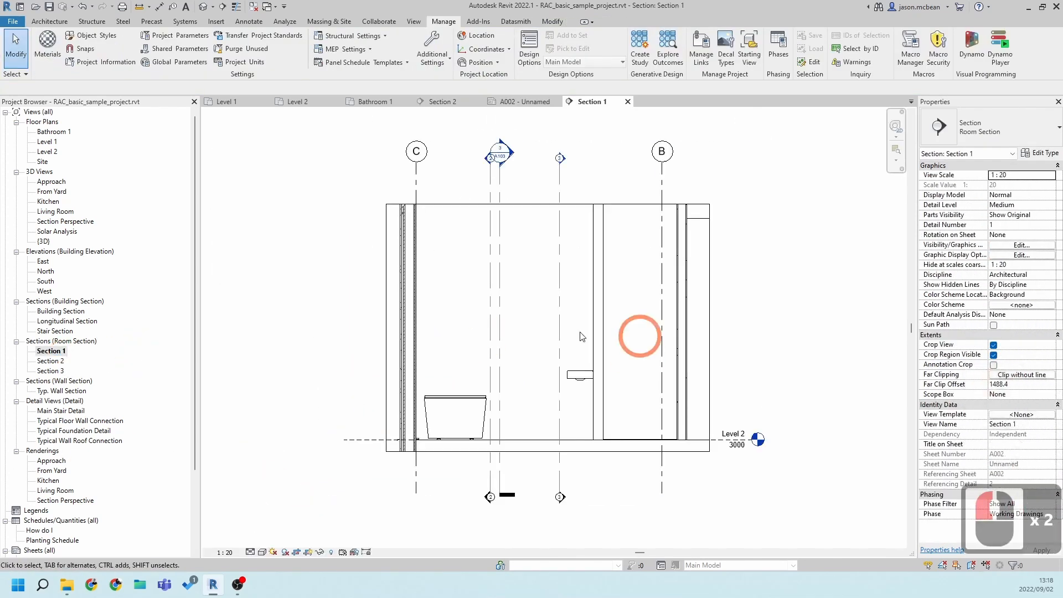
{"action": "double_click", "coordinate": [45, 362]}
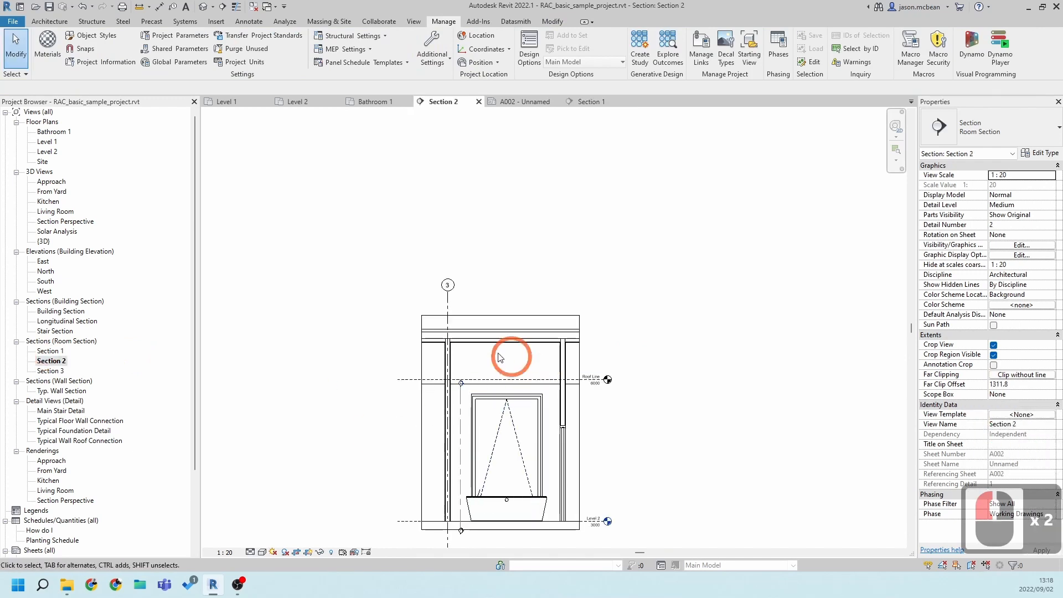
{"action": "left_click", "coordinate": [517, 317]}
{"action": "scroll", "coordinate": [501, 325], "scroll_direction": "up", "scroll_amount": 3}
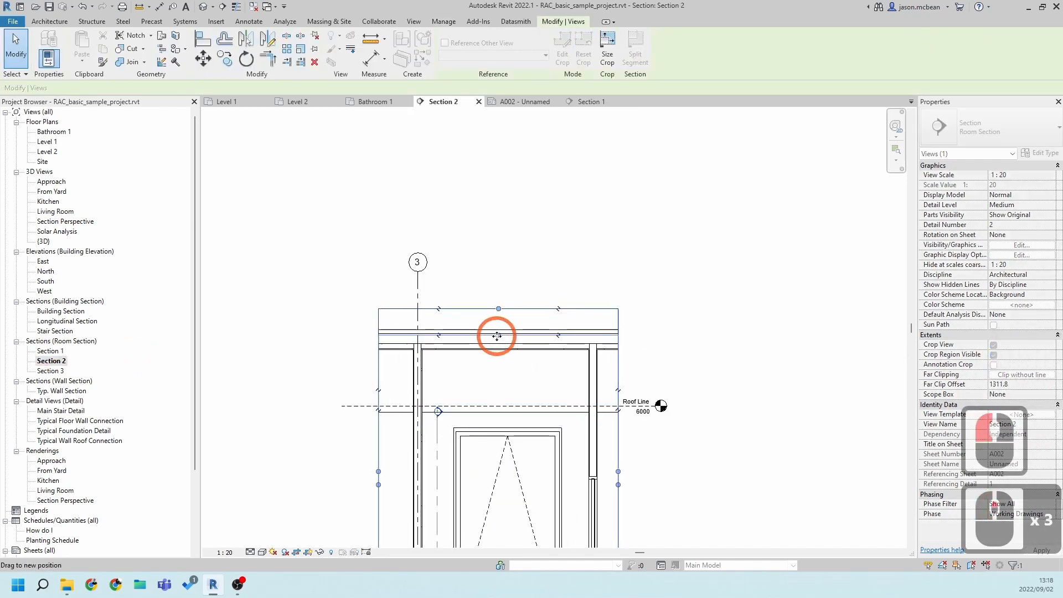
{"action": "left_click_drag", "start_coordinate": [497, 337], "coordinate": [498, 336]}
{"action": "middle_click_drag", "start_coordinate": [693, 414], "coordinate": [699, 198]}
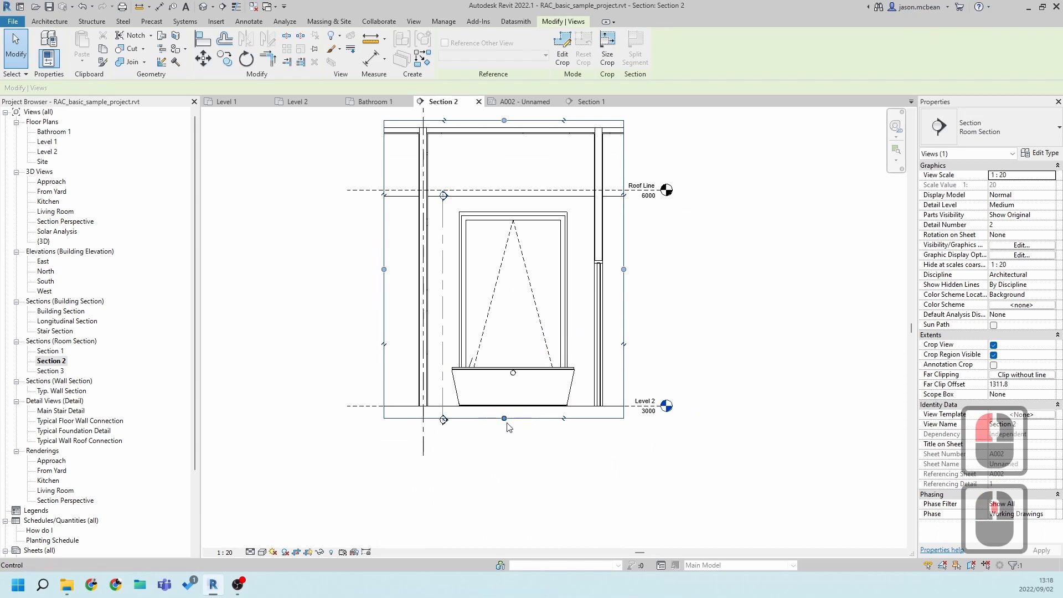
{"action": "left_click_drag", "start_coordinate": [509, 427], "coordinate": [504, 415]}
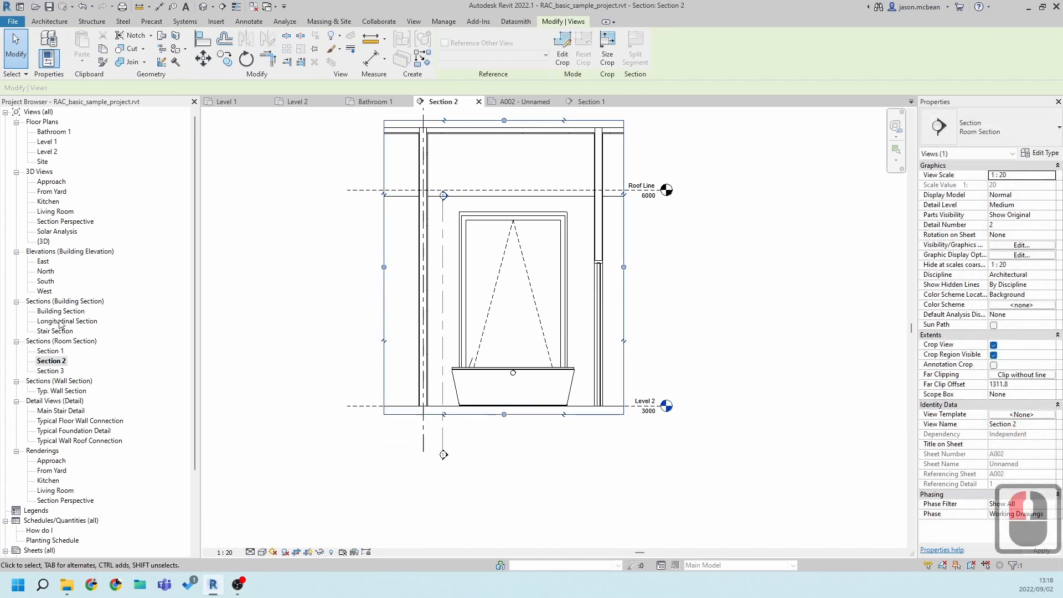
Open Section 3 and tighten its crop region to the bathroom storey, from just below Level 2 to just beneath the roof
{"action": "double_click", "coordinate": [50, 371]}
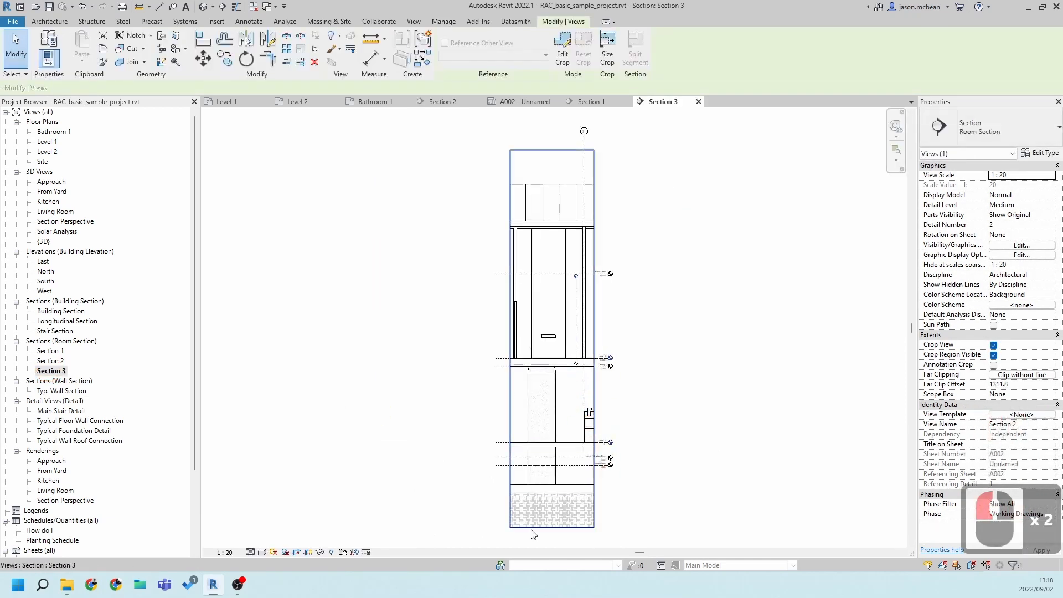
{"action": "left_click", "coordinate": [531, 527]}
{"action": "left_click_drag", "start_coordinate": [551, 528], "coordinate": [549, 362]}
{"action": "scroll", "coordinate": [554, 166], "scroll_direction": "up", "scroll_amount": 4}
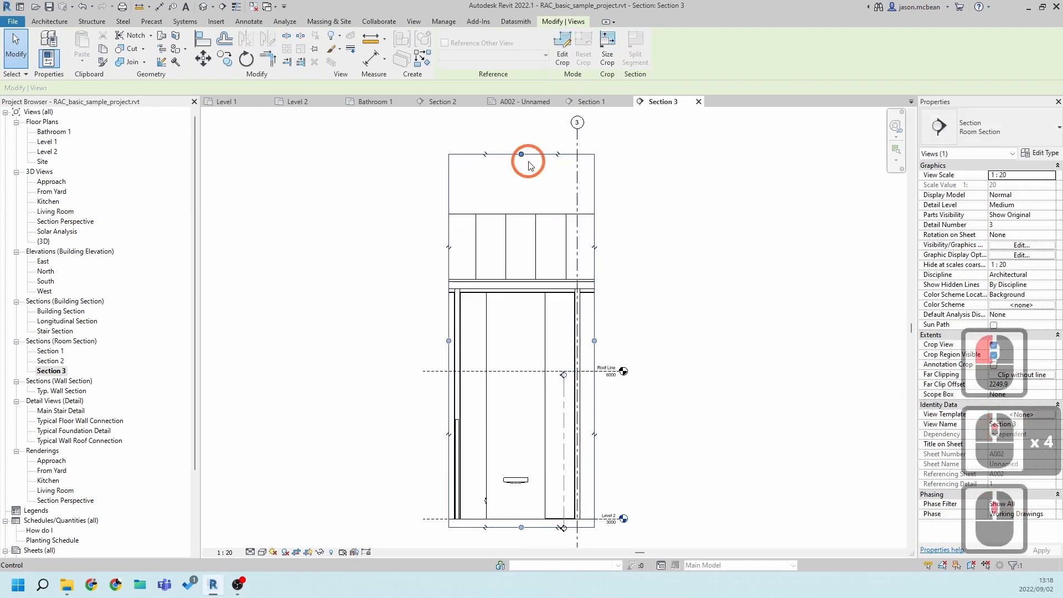
{"action": "left_click_drag", "start_coordinate": [522, 155], "coordinate": [525, 308]}
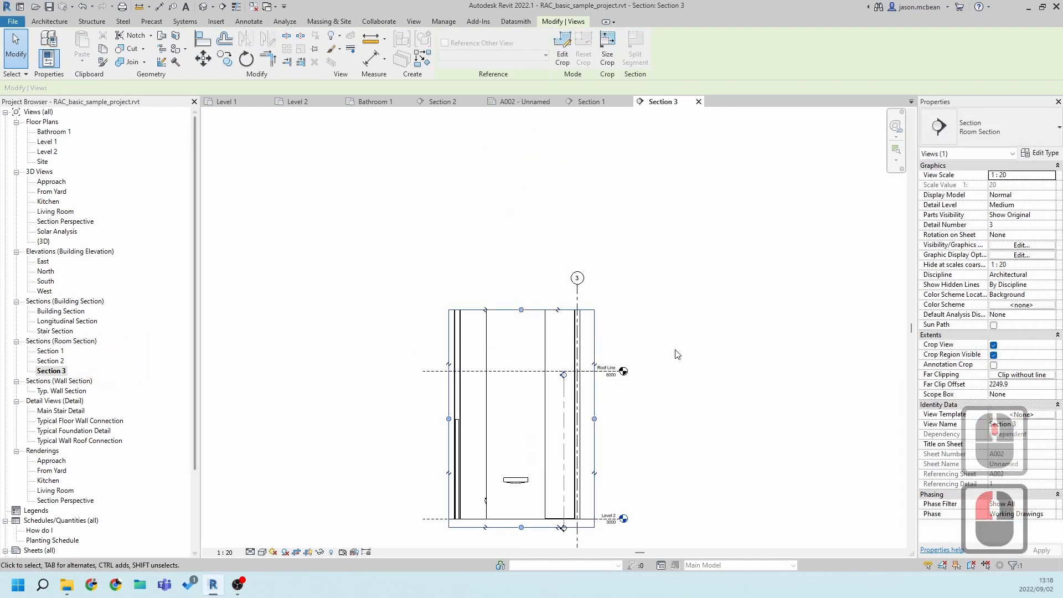
Copy the four boundary lines of Section 2's crop region from its crop sketch, then finish the sketch unchanged
{"action": "double_click", "coordinate": [43, 362]}
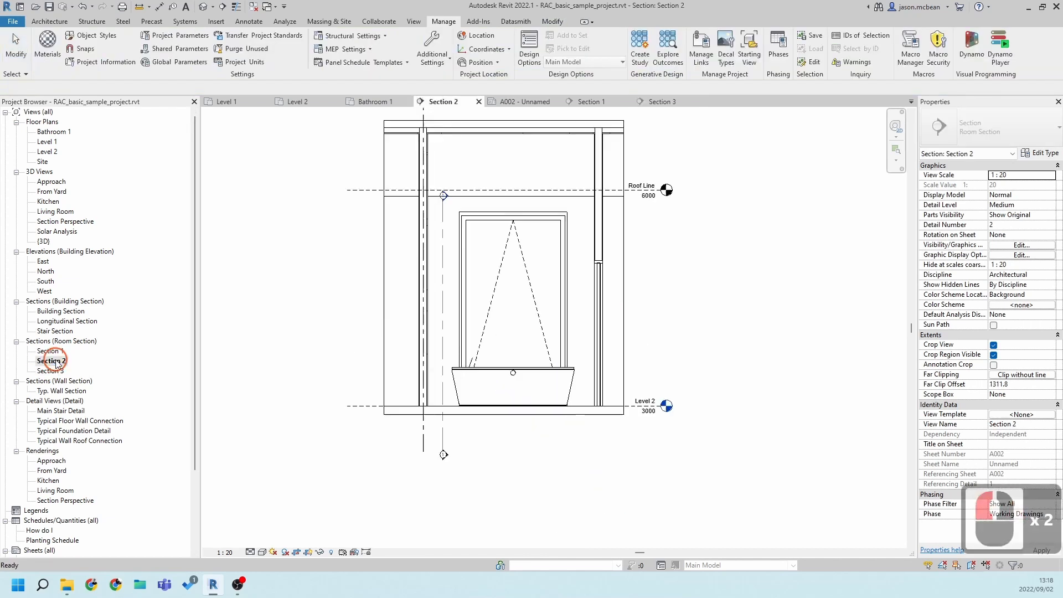
{"action": "scroll", "coordinate": [465, 238], "scroll_direction": "up", "scroll_amount": 3}
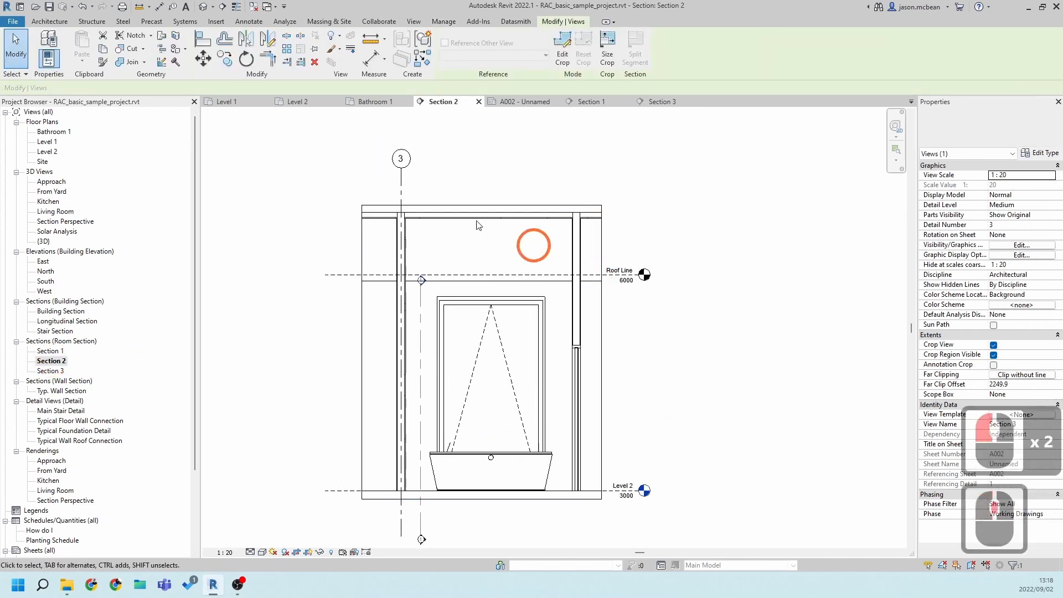
{"action": "left_click", "coordinate": [440, 209]}
{"action": "left_click", "coordinate": [563, 62]}
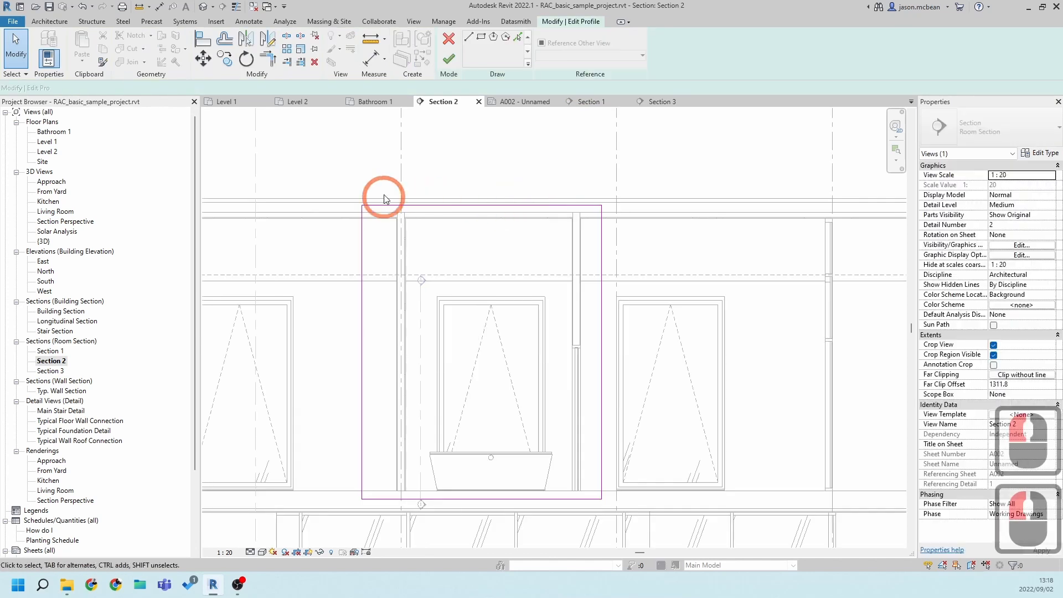
{"action": "scroll", "coordinate": [487, 221], "scroll_direction": "down", "scroll_amount": 3}
{"action": "left_click_drag", "start_coordinate": [579, 353], "coordinate": [646, 429]}
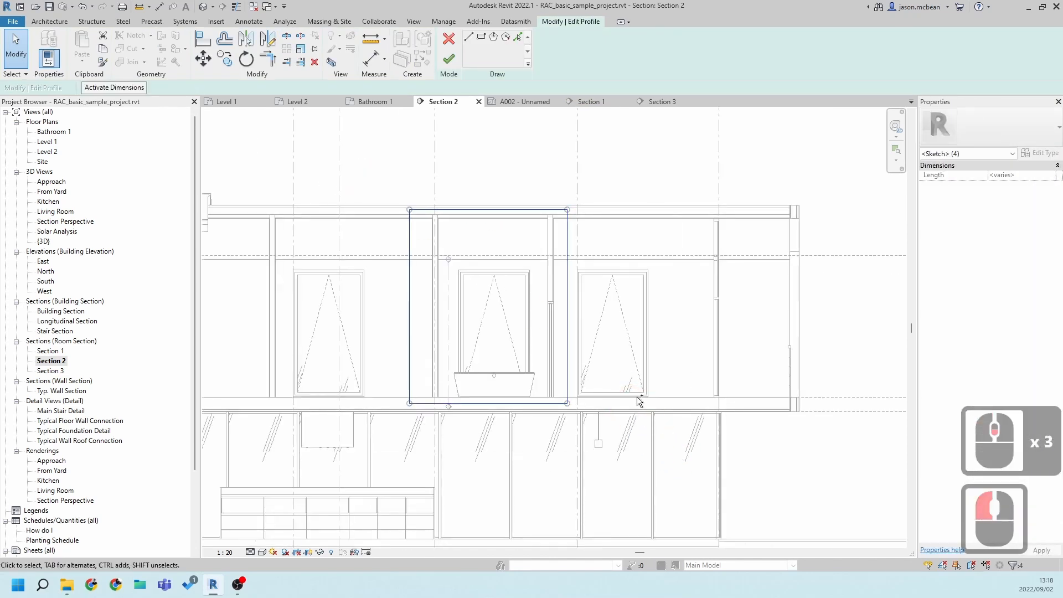
{"action": "key", "text": "ctrl+c"}
{"action": "left_click", "coordinate": [449, 59]}
{"action": "left_click", "coordinate": [256, 304]}
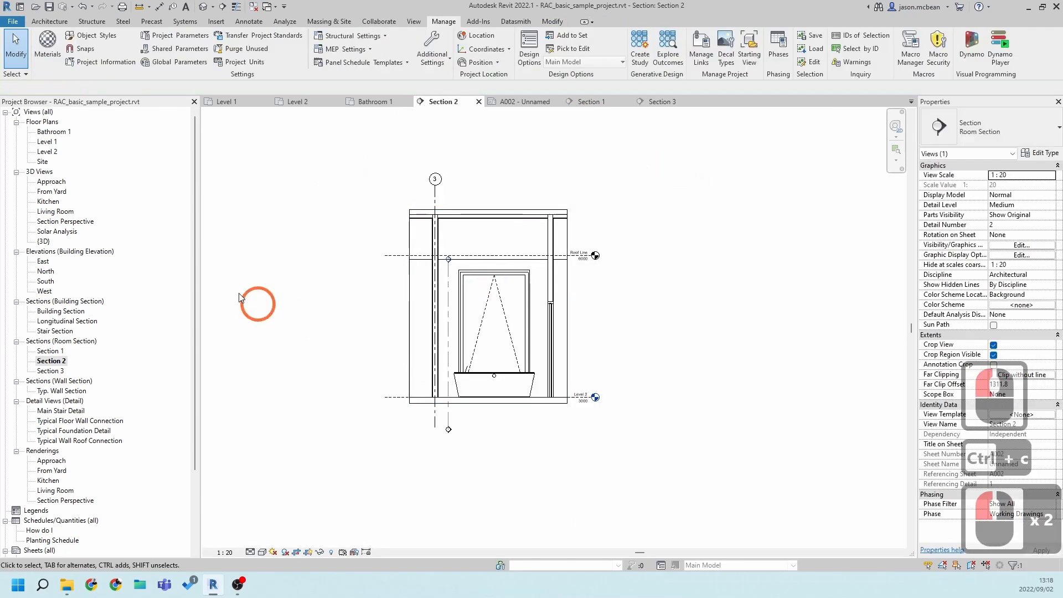
Edit the crop region of Section 1 and delete its existing boundary lines
{"action": "double_click", "coordinate": [55, 353]}
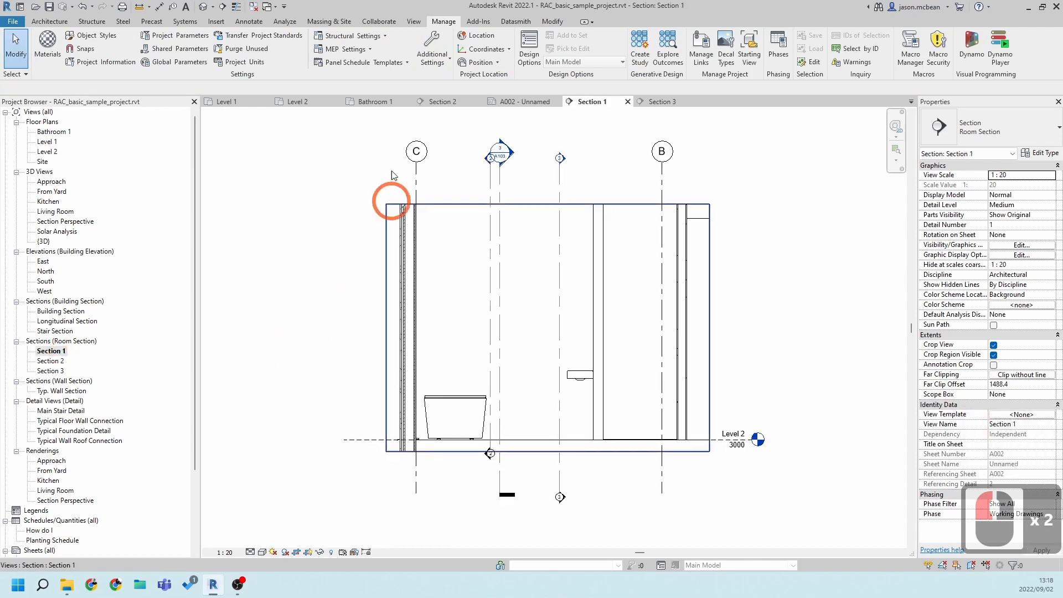
{"action": "left_click", "coordinate": [498, 204]}
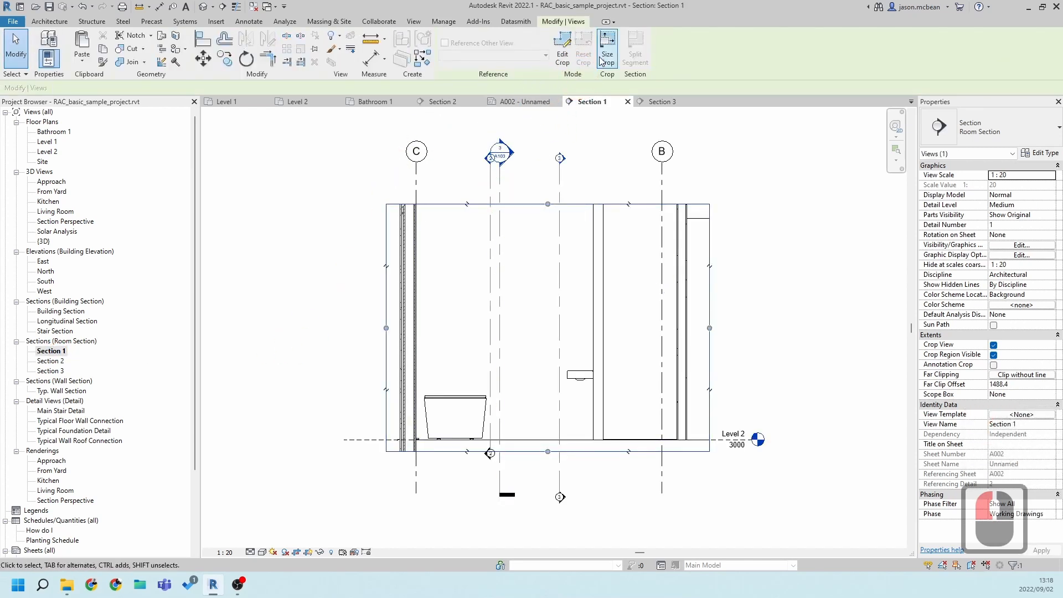
{"action": "left_click", "coordinate": [561, 51]}
{"action": "scroll", "coordinate": [458, 242], "scroll_direction": "down", "scroll_amount": 4}
{"action": "left_click_drag", "start_coordinate": [337, 183], "coordinate": [725, 420]}
{"action": "key", "text": "Delete"}
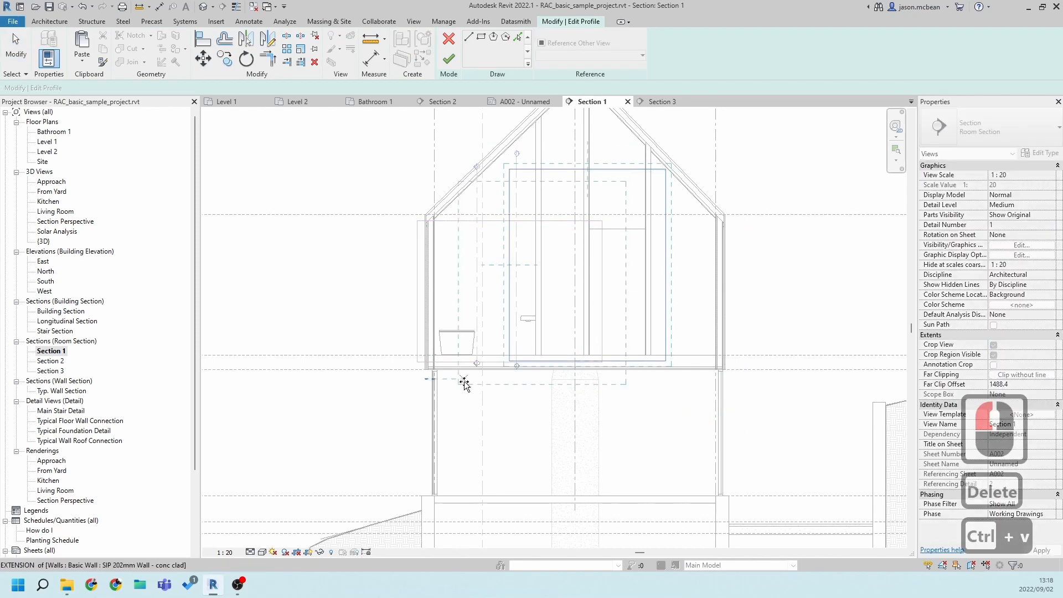
Paste the copied Section 2 boundary into Section 1's crop sketch, with its lower edge just below the Level 2 floor
{"action": "key", "text": "ctrl+v"}
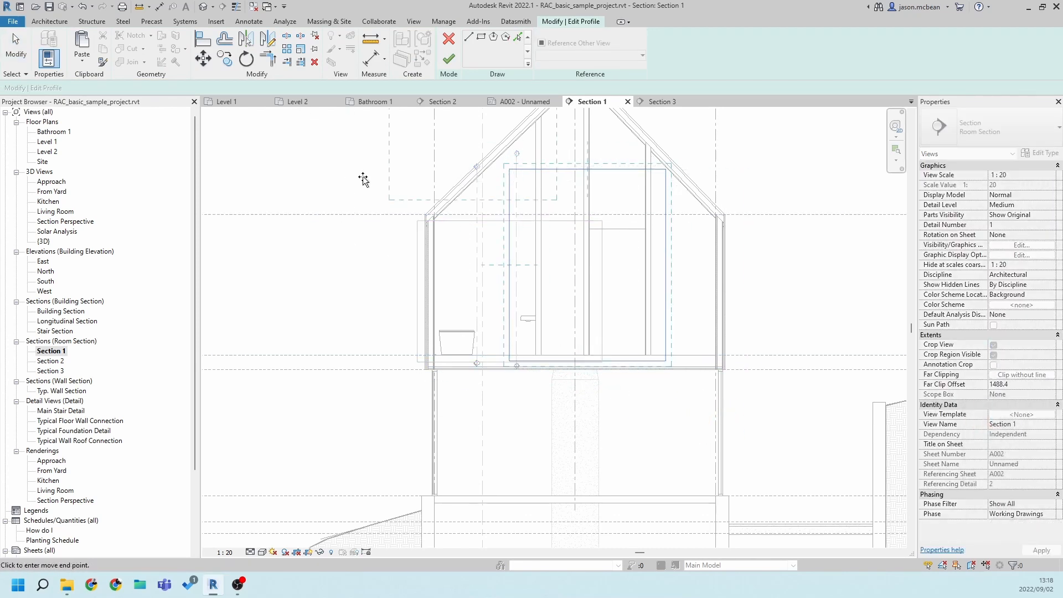
{"action": "key", "text": "Escape"}
{"action": "left_click", "coordinate": [86, 62]}
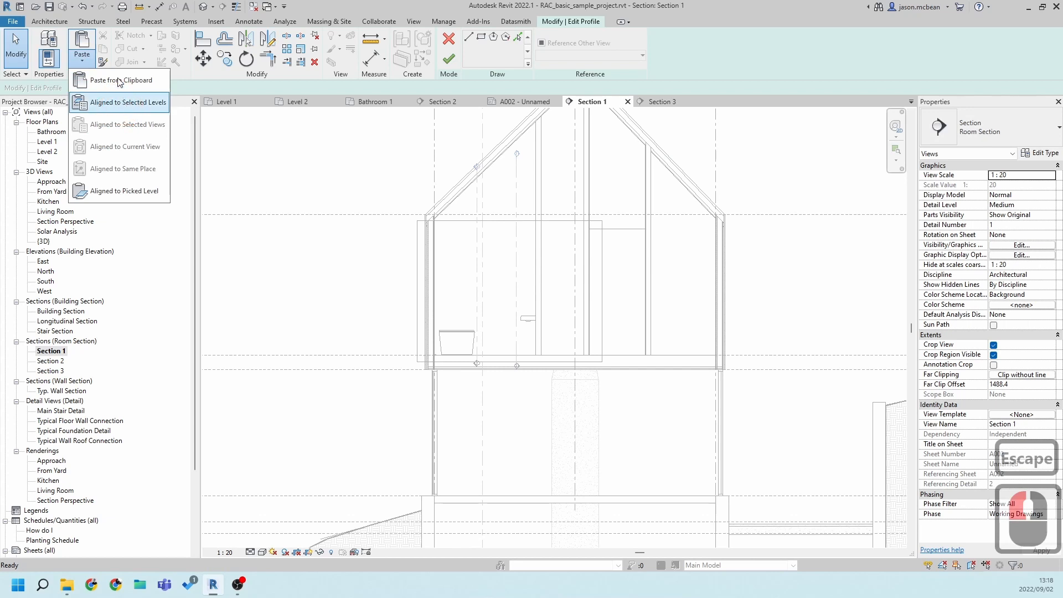
{"action": "left_click", "coordinate": [118, 81]}
{"action": "scroll", "coordinate": [506, 359], "scroll_direction": "up", "scroll_amount": 11}
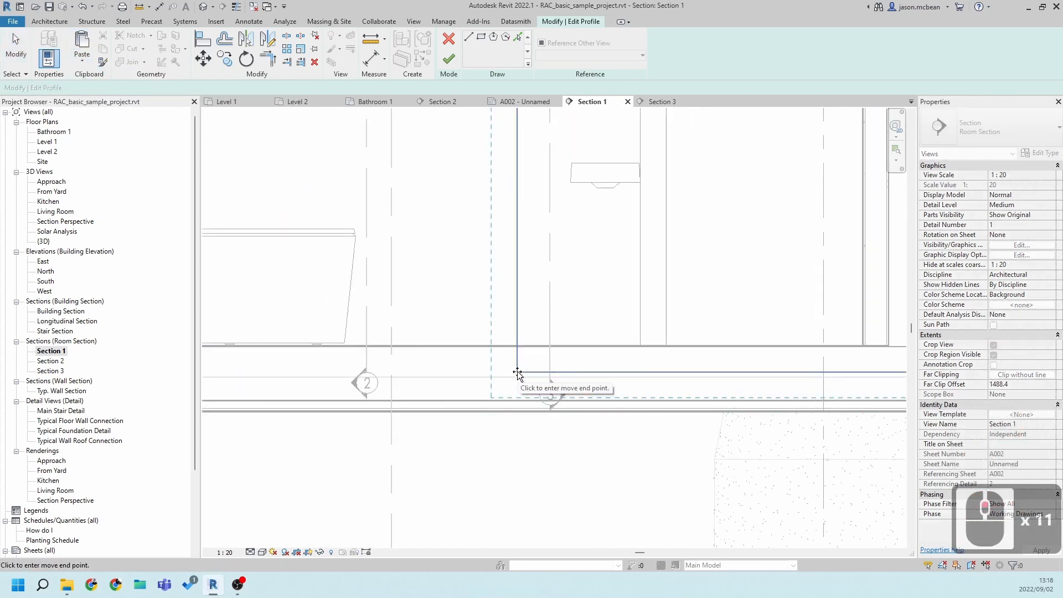
{"action": "left_click", "coordinate": [511, 407]}
{"action": "scroll", "coordinate": [553, 426], "scroll_direction": "down", "scroll_amount": 7}
{"action": "key", "text": "Escape"}
{"action": "scroll", "coordinate": [569, 437], "scroll_direction": "down", "scroll_amount": 4}
{"action": "key", "text": "Escape"}
{"action": "scroll", "coordinate": [587, 407], "scroll_direction": "down", "scroll_amount": 2}
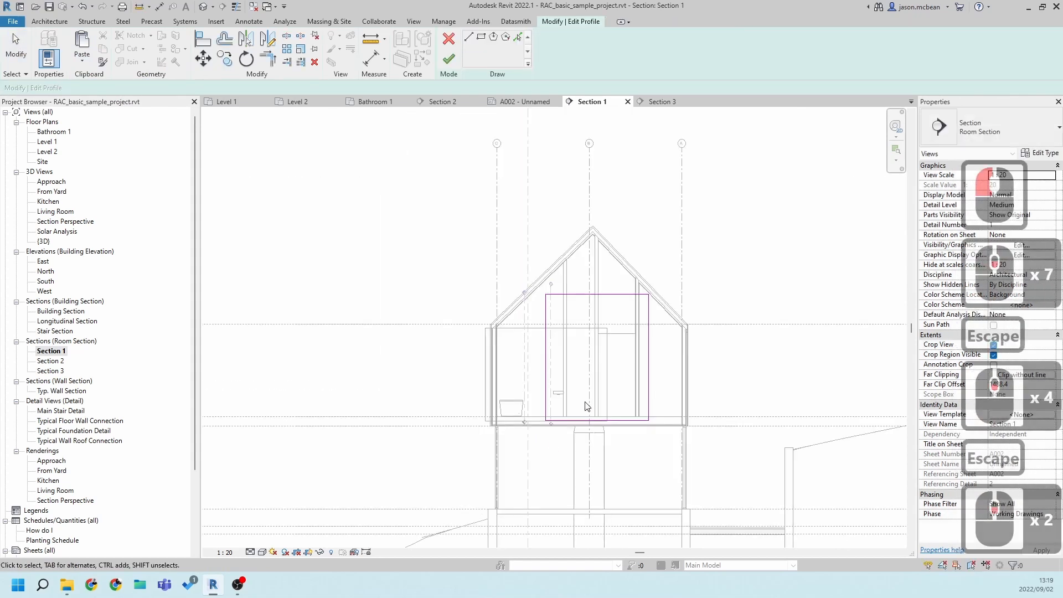
Extend the boundary's side nearest grid C past the exterior wall, making it about 5830 mm wide, and finish the Section 1 crop
{"action": "left_click", "coordinate": [546, 362]}
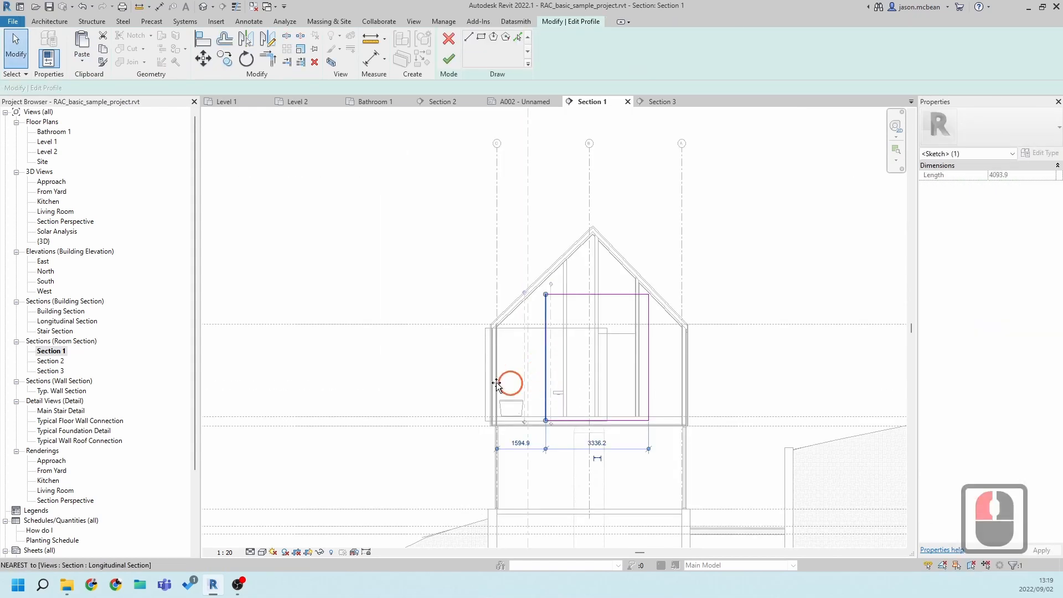
{"action": "left_click_drag", "start_coordinate": [497, 383], "coordinate": [468, 377]}
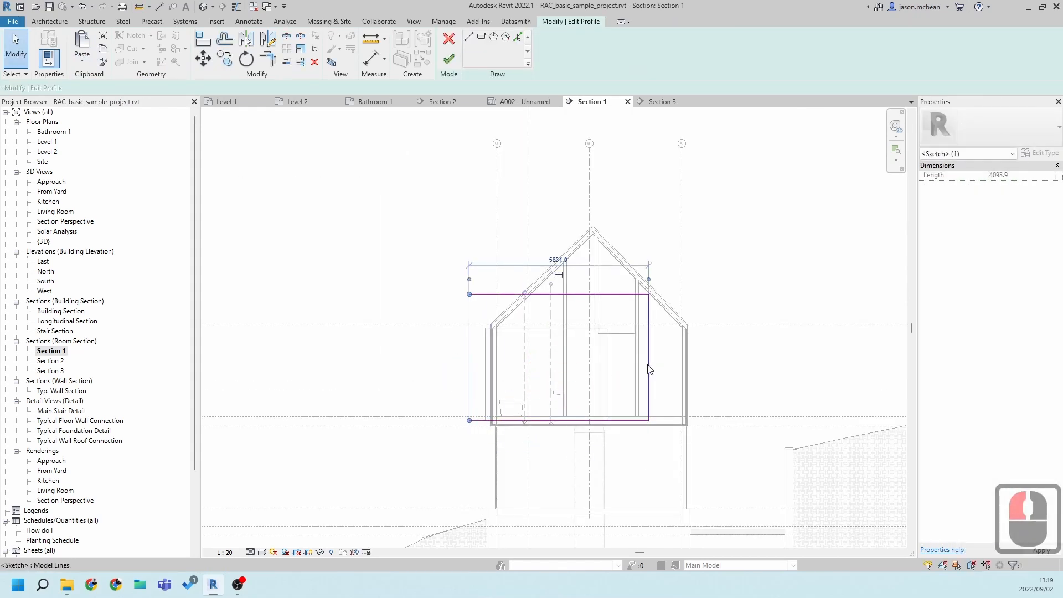
{"action": "left_click", "coordinate": [458, 64]}
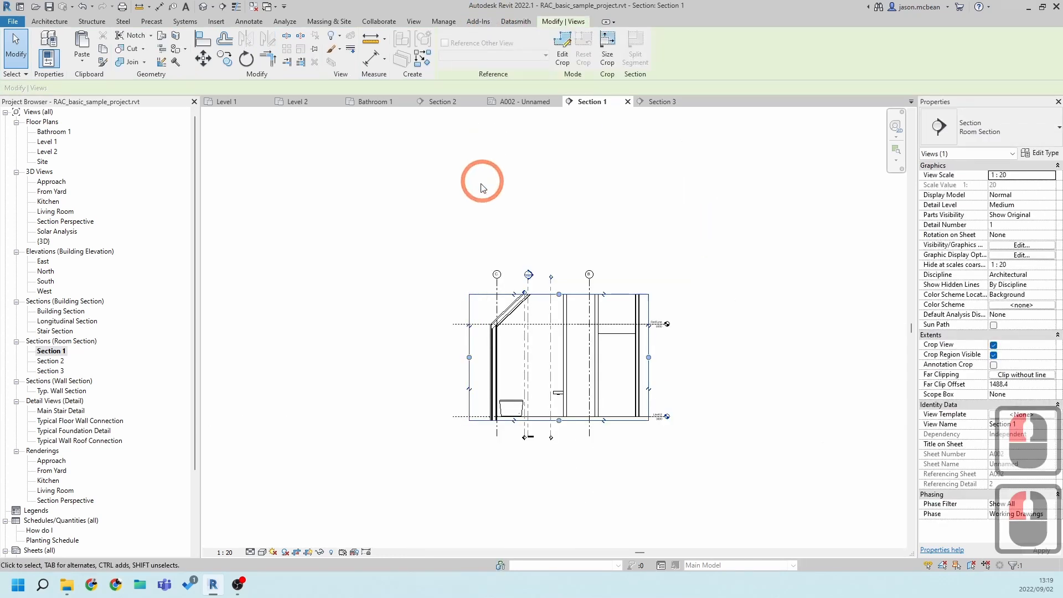
{"action": "double_click", "coordinate": [341, 279]}
Open Section 3, edit its crop region and delete the existing boundary lines
{"action": "double_click", "coordinate": [60, 361]}
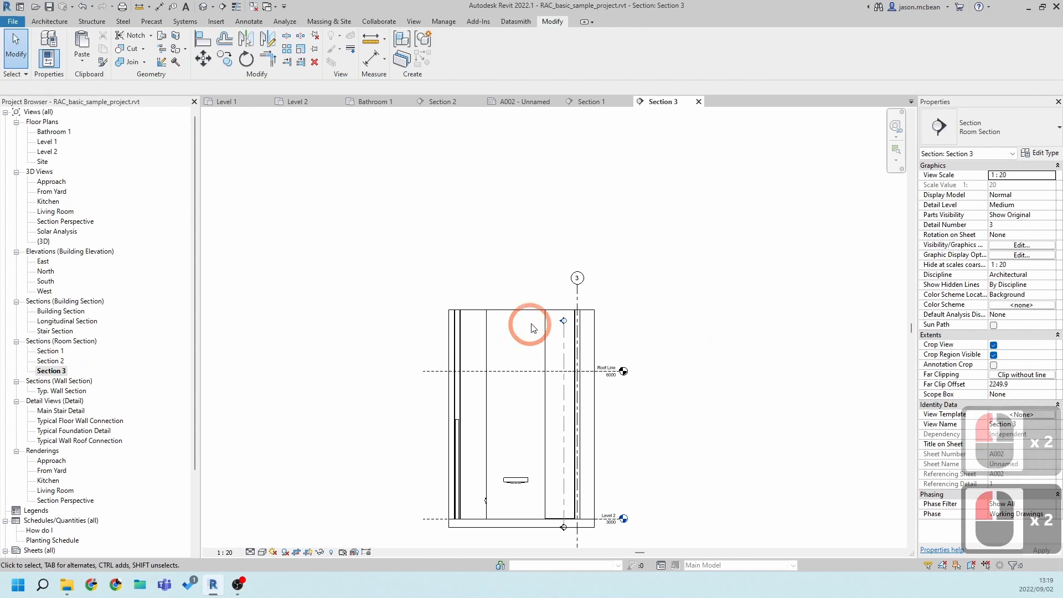
{"action": "left_click", "coordinate": [527, 309]}
{"action": "left_click", "coordinate": [571, 57]}
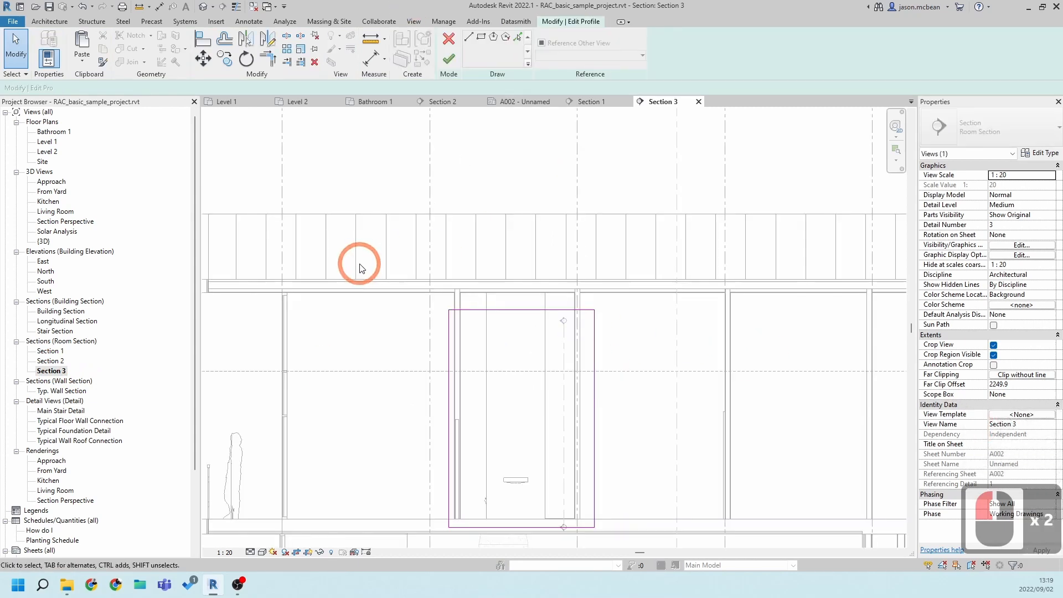
{"action": "left_click_drag", "start_coordinate": [357, 266], "coordinate": [696, 551]}
{"action": "key", "text": "Delete"}
Paste the copied Section 2 boundary into Section 3's crop sketch, with its lower edge just below the Level 2 floor
{"action": "key", "text": "ctrl+v"}
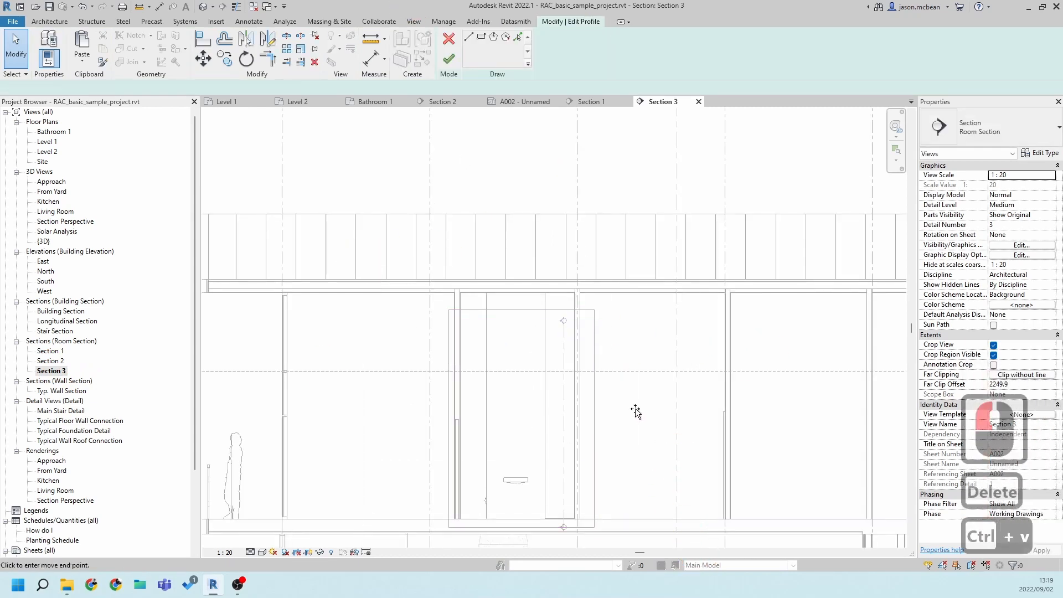
{"action": "middle_click_drag", "start_coordinate": [466, 489], "coordinate": [489, 391]}
{"action": "scroll", "coordinate": [481, 407], "scroll_direction": "up", "scroll_amount": 2}
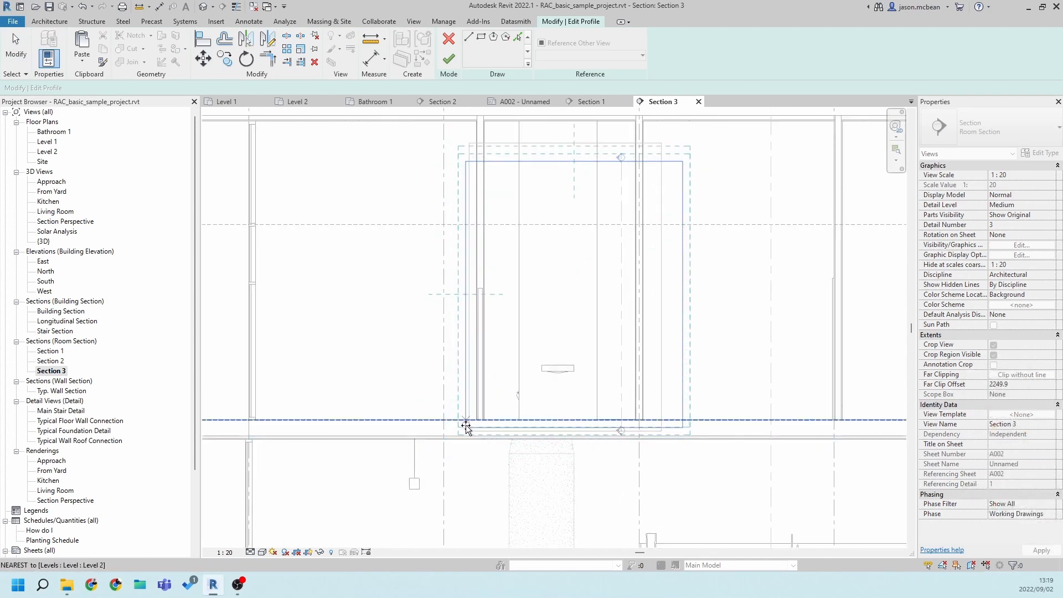
{"action": "scroll", "coordinate": [466, 438], "scroll_direction": "up", "scroll_amount": 3}
{"action": "scroll", "coordinate": [463, 440], "scroll_direction": "up", "scroll_amount": 5}
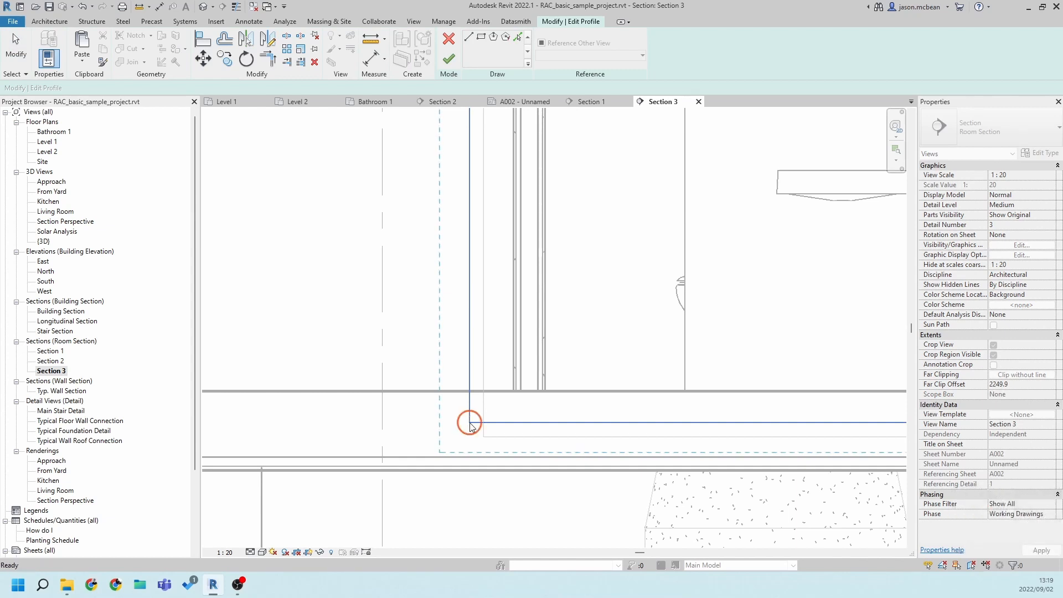
{"action": "left_click", "coordinate": [470, 424]}
{"action": "scroll", "coordinate": [470, 423], "scroll_direction": "down", "scroll_amount": 10}
Finish the pasted boundary and complete Section 3's crop region edit
{"action": "left_click", "coordinate": [497, 57]}
{"action": "left_click", "coordinate": [593, 288]}
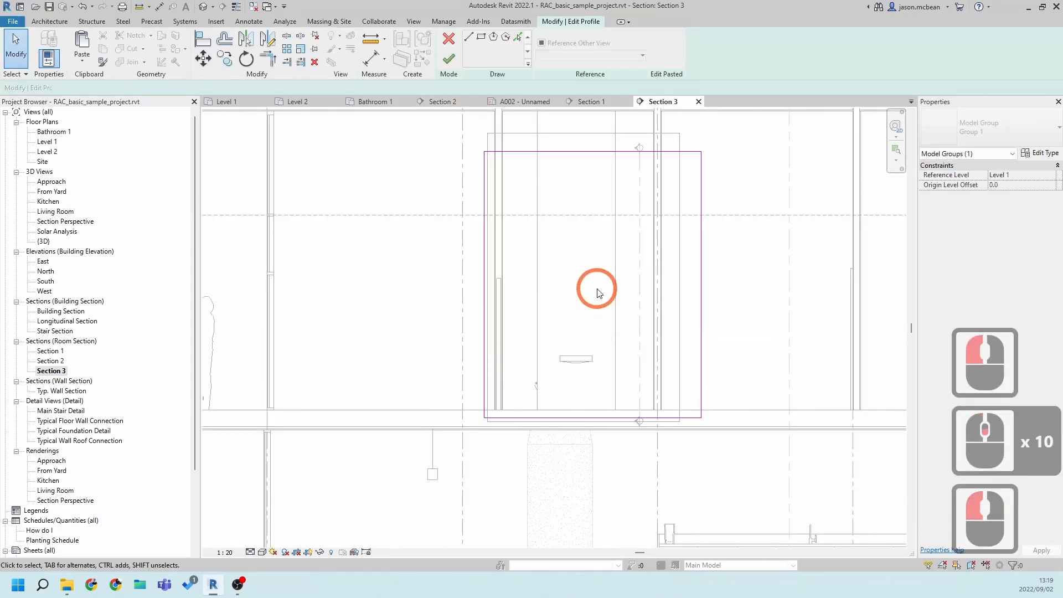
{"action": "left_click", "coordinate": [458, 73]}
{"action": "left_click", "coordinate": [464, 176]}
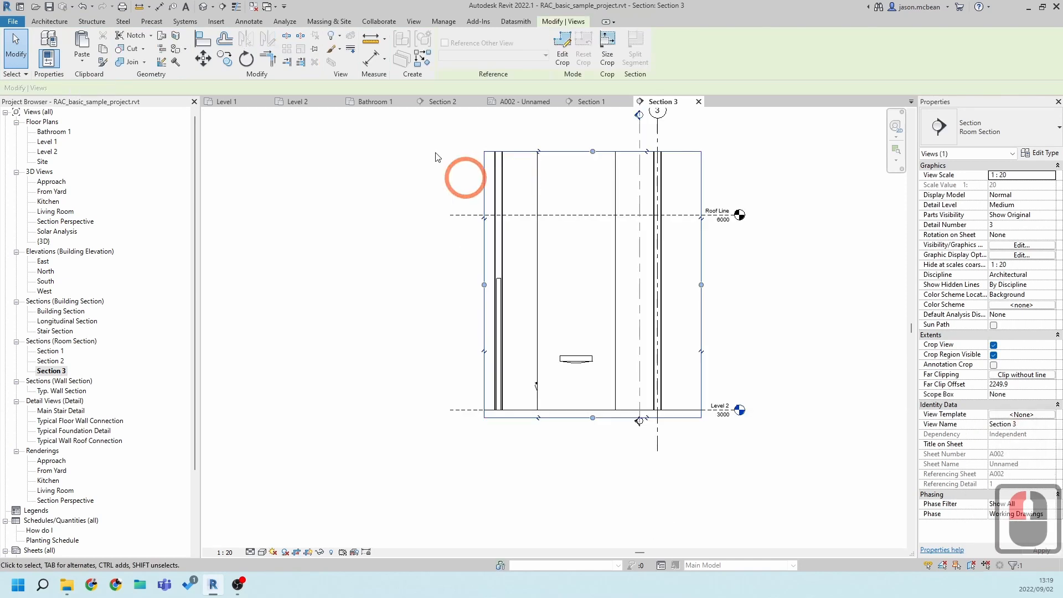
{"action": "key", "text": "Escape"}
{"action": "left_click", "coordinate": [703, 302]}
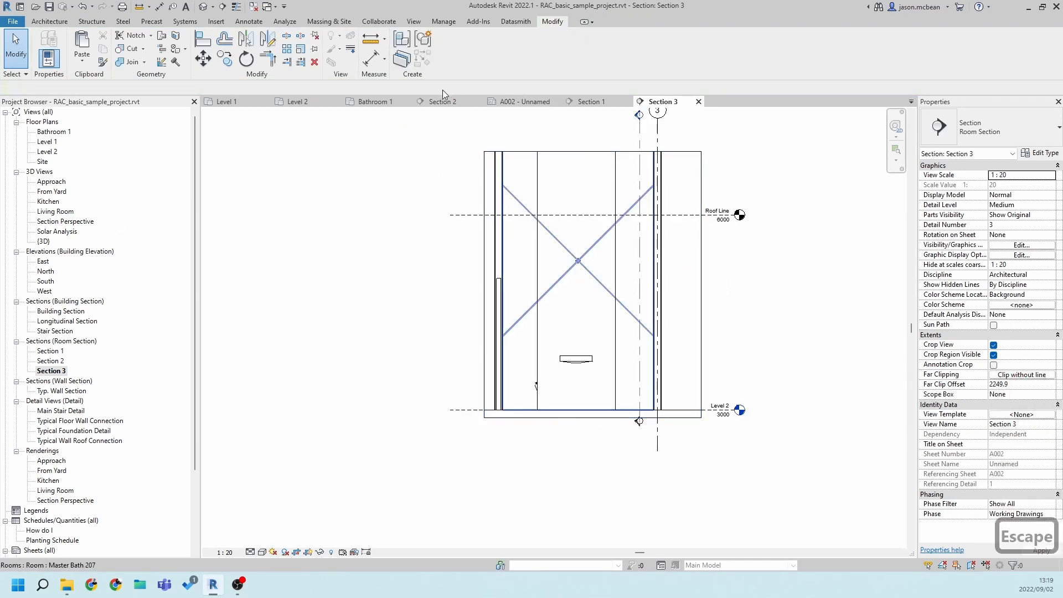
In the Bathroom 1 plan, pull both sides of Section 3's extent in to the walls on either side of the bathroom
{"action": "left_click", "coordinate": [372, 102]}
{"action": "scroll", "coordinate": [540, 343], "scroll_direction": "up", "scroll_amount": 3}
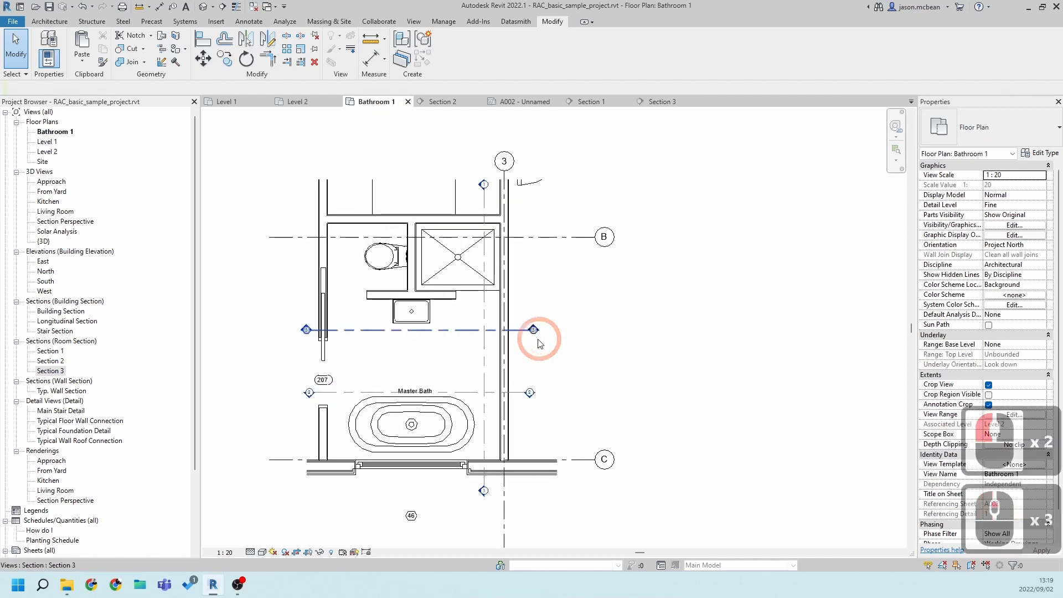
{"action": "left_click", "coordinate": [524, 331]}
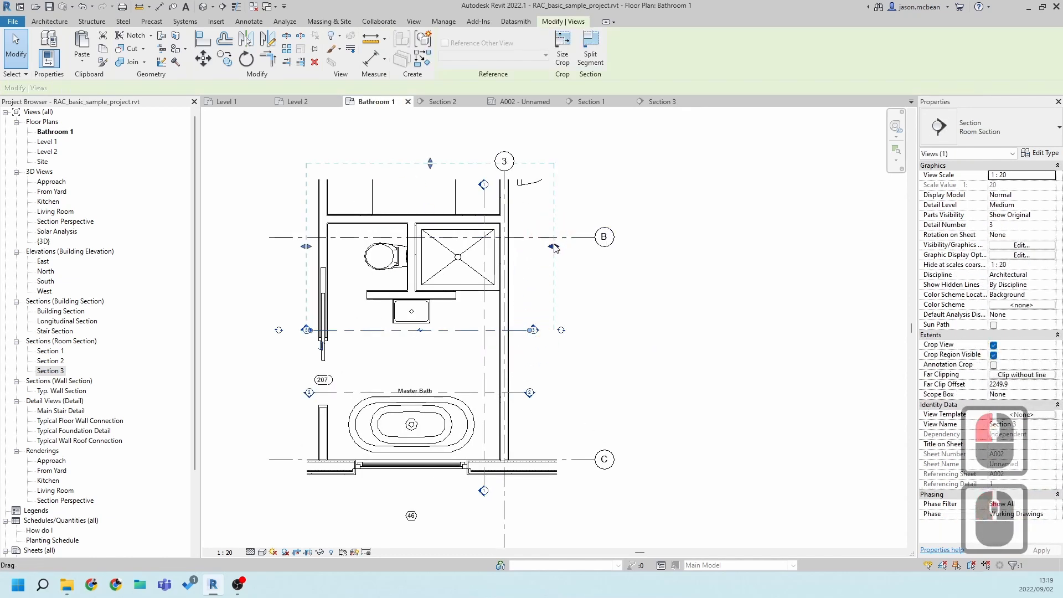
{"action": "scroll", "coordinate": [556, 248], "scroll_direction": "up", "scroll_amount": 3}
{"action": "left_click_drag", "start_coordinate": [555, 248], "coordinate": [480, 263]}
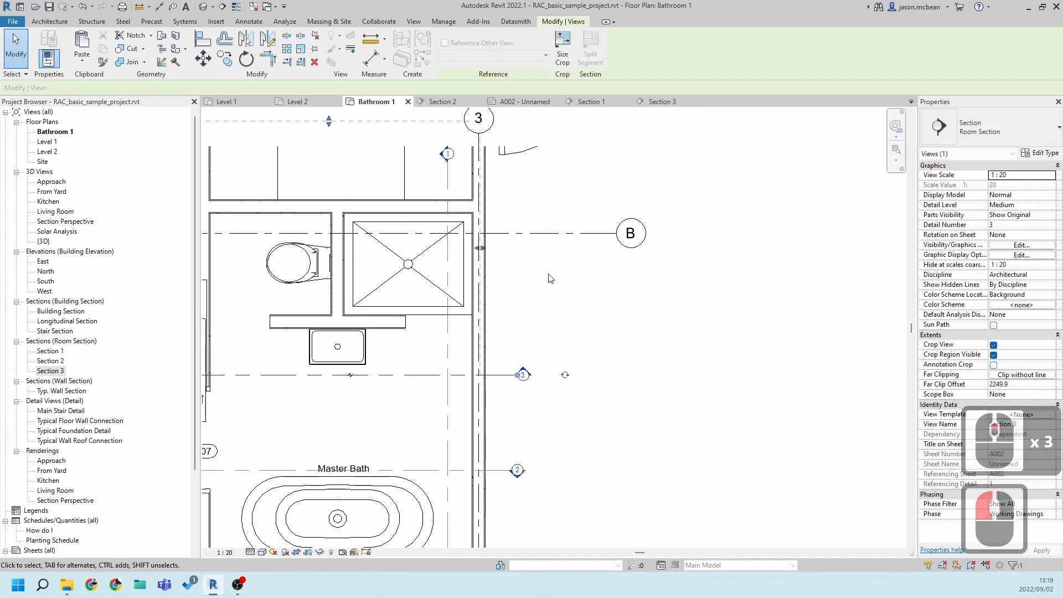
{"action": "middle_click_drag", "start_coordinate": [551, 277], "coordinate": [677, 306]}
{"action": "left_click_drag", "start_coordinate": [304, 279], "coordinate": [327, 281]}
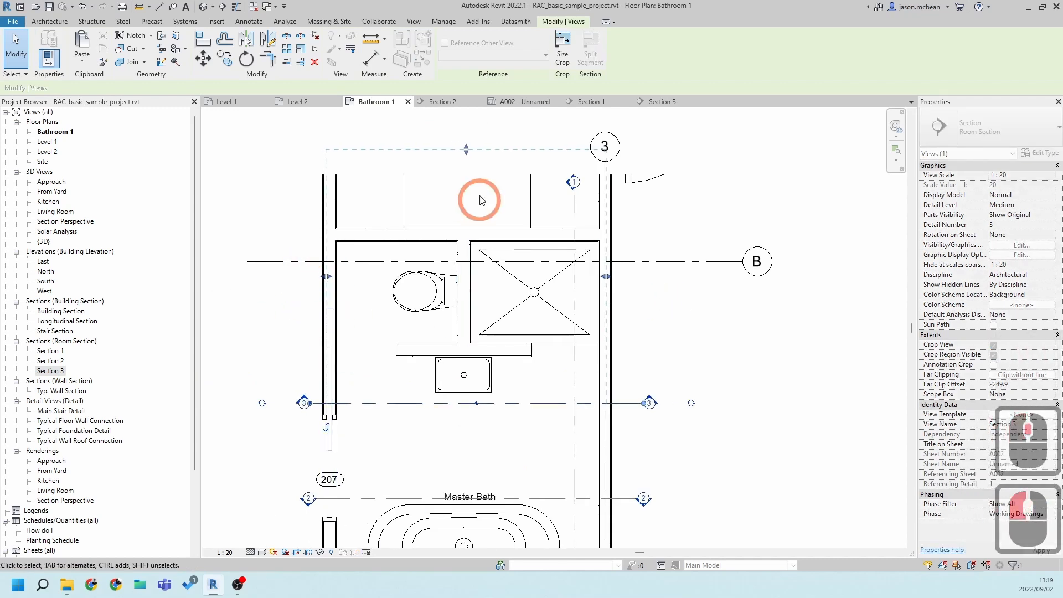
Pull Section 3's far clip in to the middle of the wall behind the toilet and shower, about 1505 mm deep
{"action": "left_click_drag", "start_coordinate": [480, 201], "coordinate": [466, 233]}
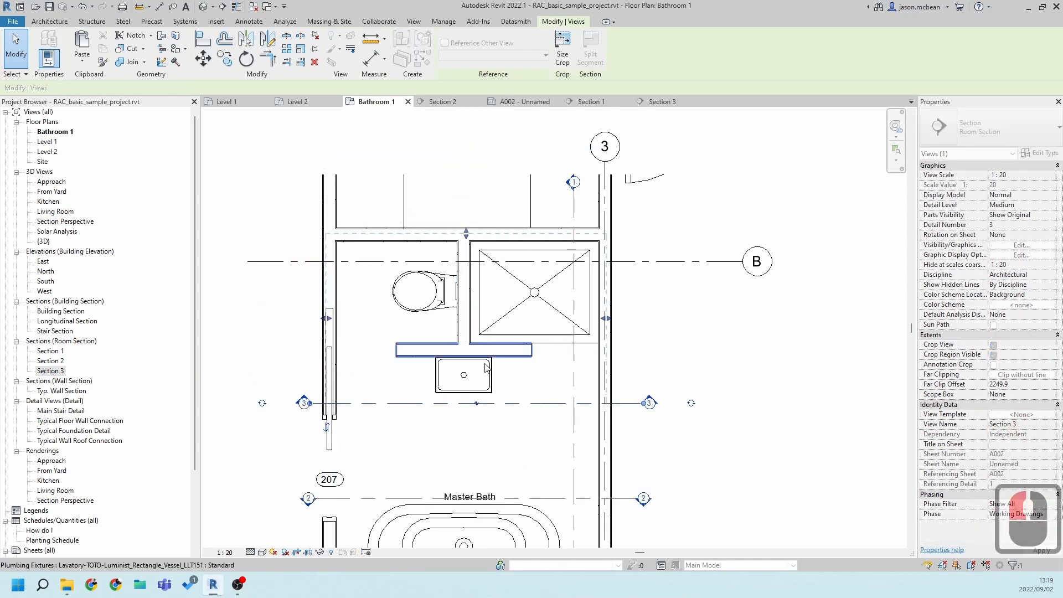
{"action": "middle_click_drag", "start_coordinate": [485, 367], "coordinate": [482, 292]}
{"action": "key", "text": "Escape"}
Extend Section 1's far clip past the sliding-door wall, and fit its sides to the exterior window wall and the wall behind the shower
{"action": "left_click", "coordinate": [572, 394]}
{"action": "scroll", "coordinate": [533, 328], "scroll_direction": "down", "scroll_amount": 3}
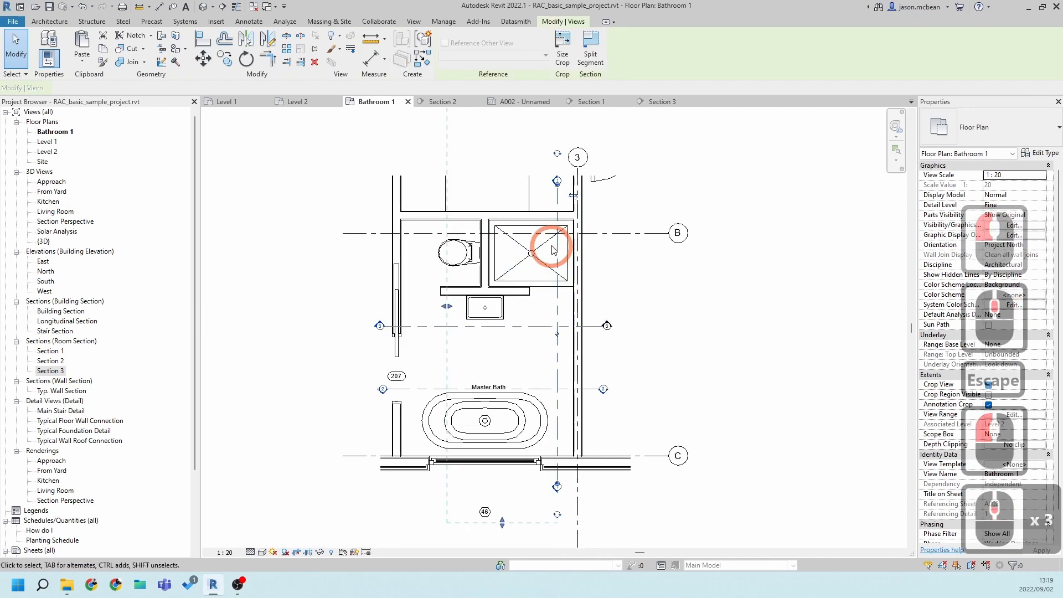
{"action": "left_click_drag", "start_coordinate": [450, 310], "coordinate": [410, 311]}
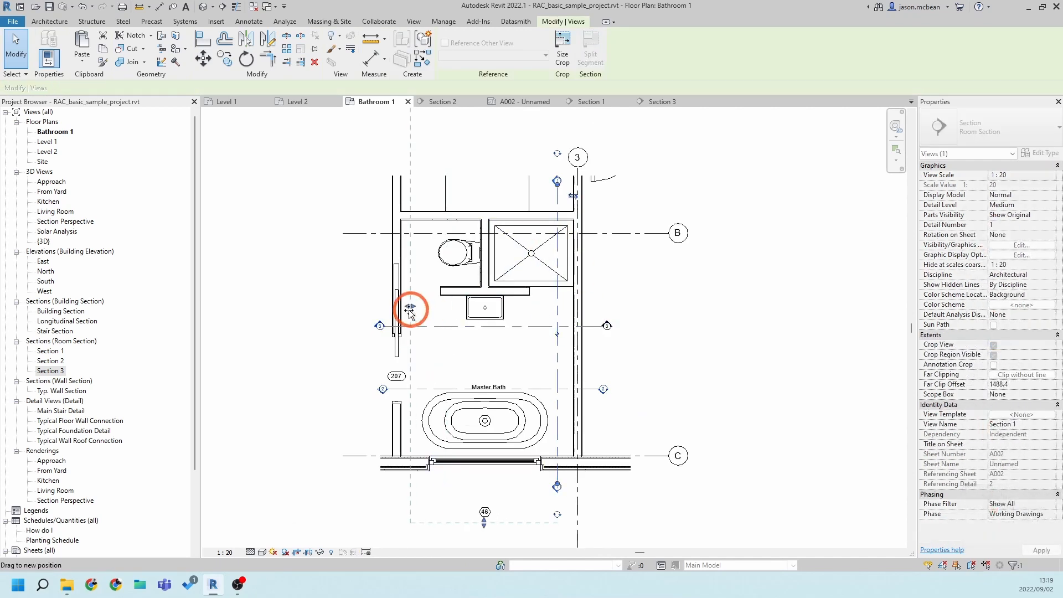
{"action": "left_click_drag", "start_coordinate": [471, 522], "coordinate": [480, 474]}
{"action": "middle_click_drag", "start_coordinate": [487, 133], "coordinate": [451, 332]}
{"action": "left_click_drag", "start_coordinate": [437, 290], "coordinate": [440, 418]}
{"action": "scroll", "coordinate": [558, 254], "scroll_direction": "up", "scroll_amount": 7}
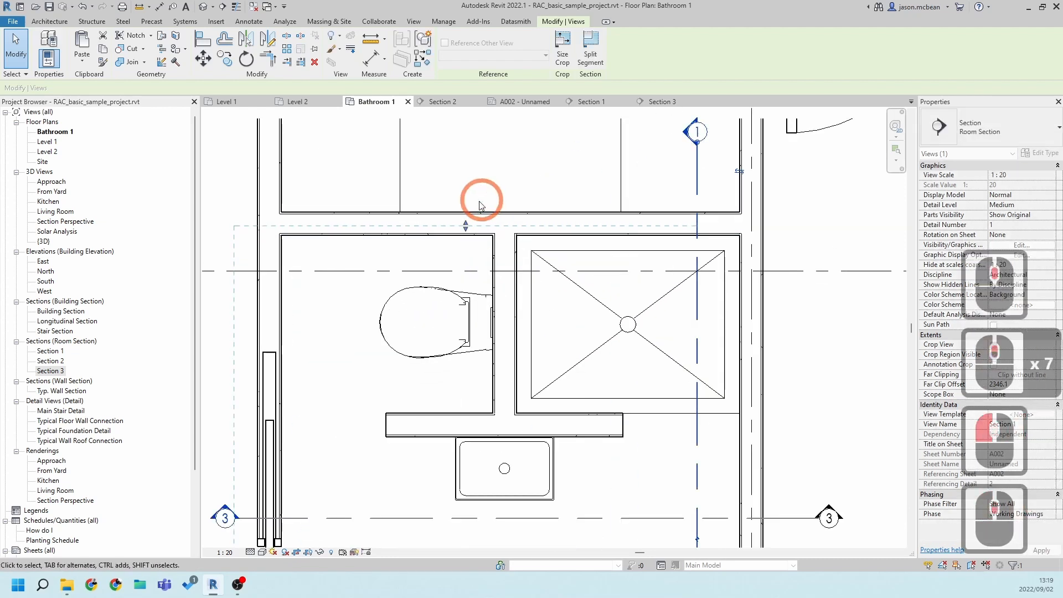
{"action": "scroll", "coordinate": [451, 304], "scroll_direction": "down", "scroll_amount": 5}
{"action": "key", "text": "Escape"}
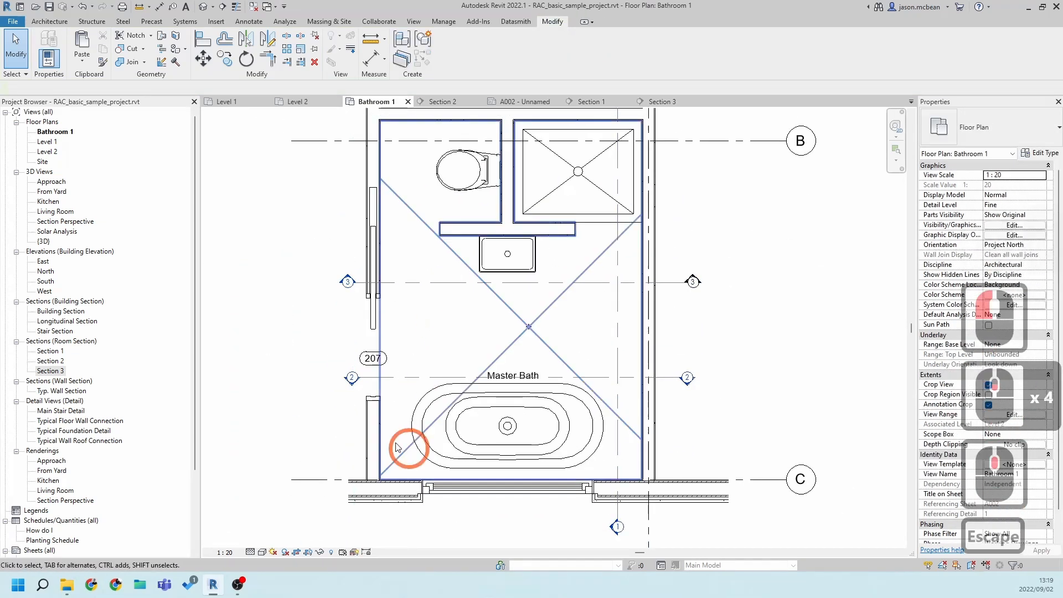
Check the extents of Section 2 and Section 3 against the bathroom walls in the plan
{"action": "left_click", "coordinate": [420, 373]}
{"action": "key", "text": "Escape"}
{"action": "key", "text": "Tab"}
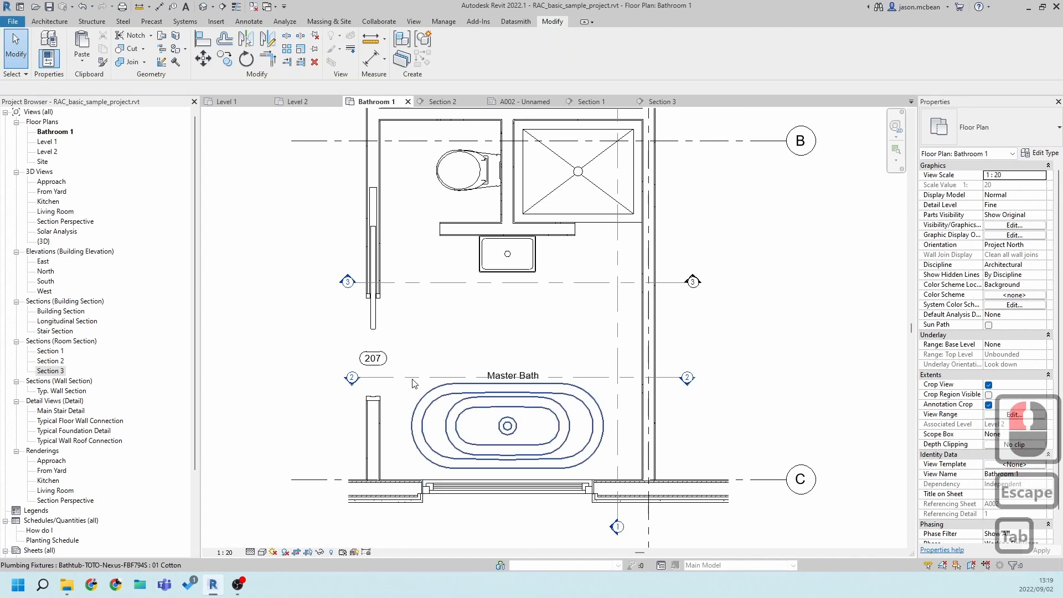
{"action": "left_click", "coordinate": [417, 380]}
{"action": "scroll", "coordinate": [433, 273], "scroll_direction": "up", "scroll_amount": 4}
{"action": "key", "text": "Escape"}
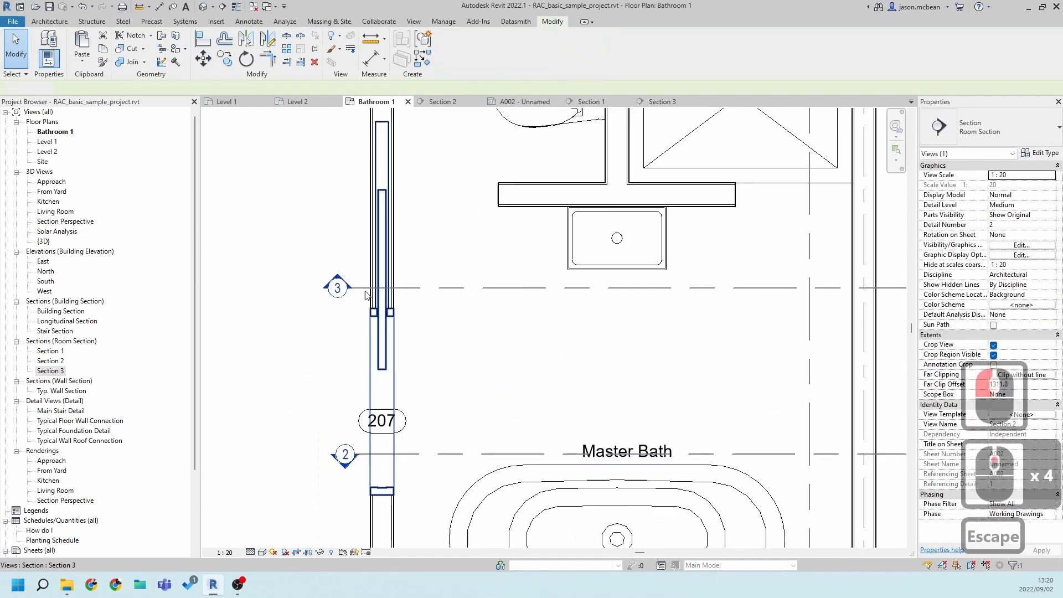
{"action": "scroll", "coordinate": [443, 311], "scroll_direction": "down", "scroll_amount": 4}
{"action": "scroll", "coordinate": [444, 310], "scroll_direction": "down", "scroll_amount": 3}
{"action": "key", "text": "Escape"}
{"action": "scroll", "coordinate": [645, 515], "scroll_direction": "up", "scroll_amount": 5}
{"action": "scroll", "coordinate": [646, 515], "scroll_direction": "down", "scroll_amount": 6}
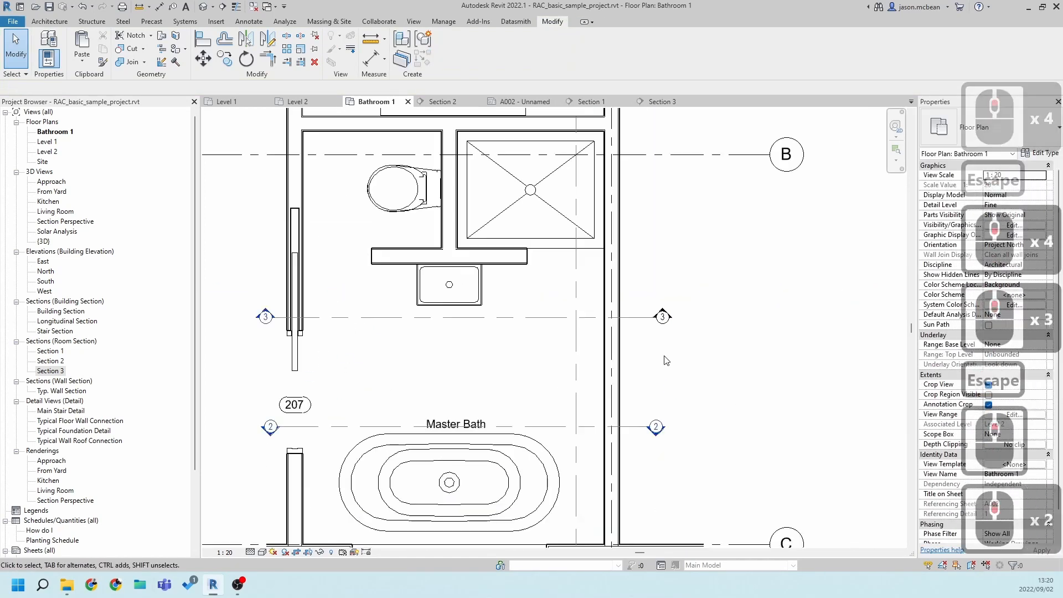
{"action": "scroll", "coordinate": [557, 463], "scroll_direction": "up", "scroll_amount": 1}
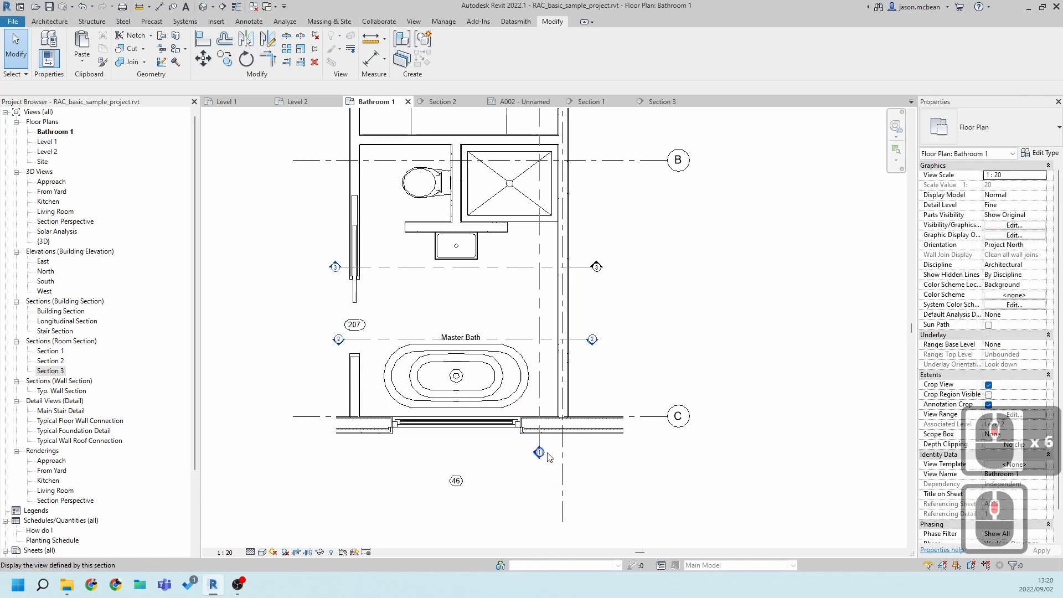
{"action": "left_click", "coordinate": [595, 268]}
{"action": "scroll", "coordinate": [491, 315], "scroll_direction": "down", "scroll_amount": 2}
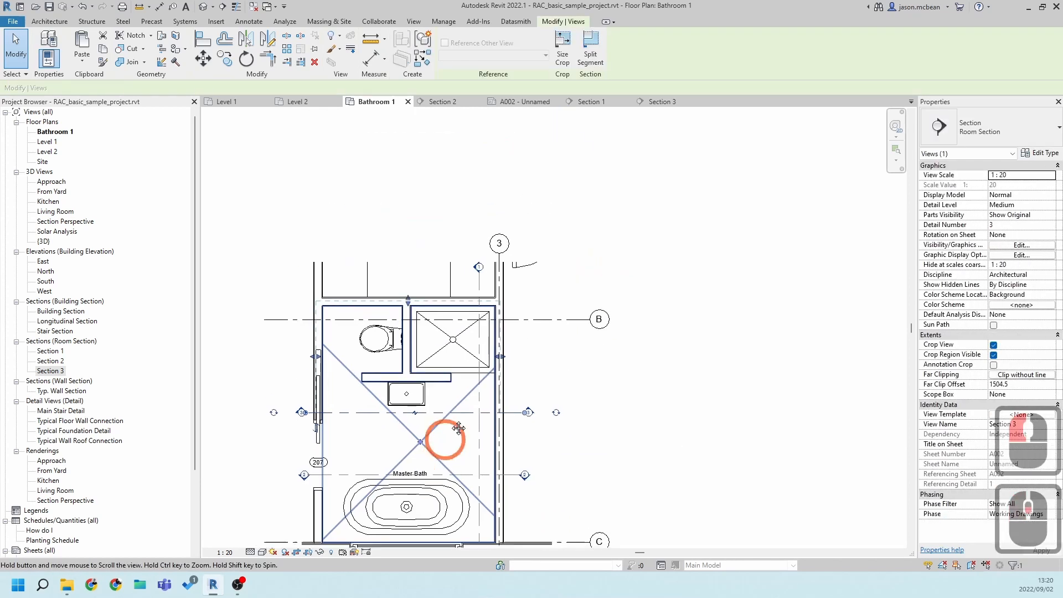
{"action": "key", "text": "Escape"}
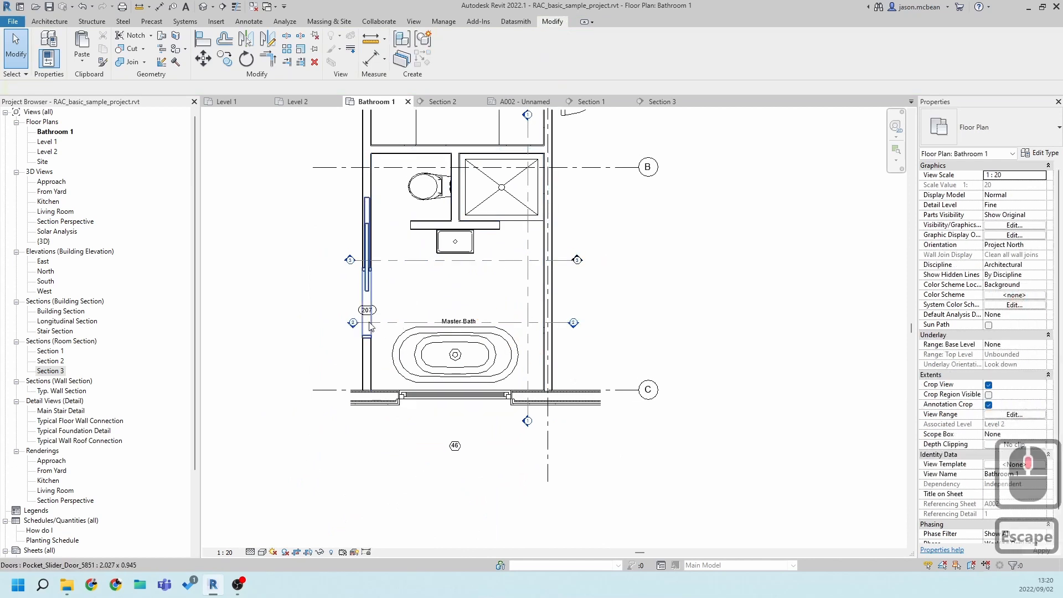
Pull Section 2's sides in to the sliding-door wall and the grid 3 wall, and its far clip to just outside the window
{"action": "left_click", "coordinate": [389, 324]}
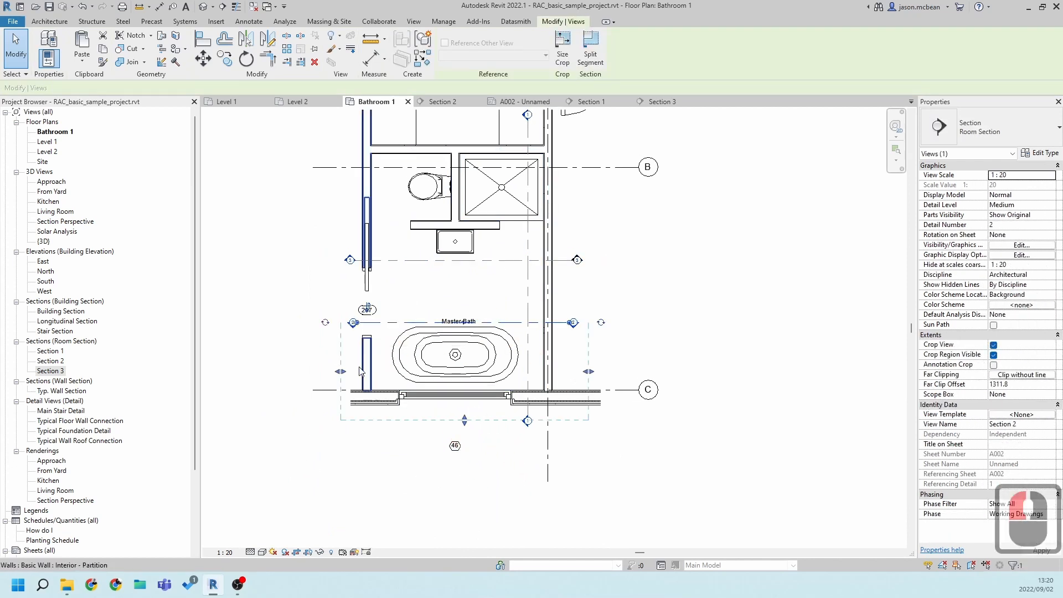
{"action": "scroll", "coordinate": [359, 372], "scroll_direction": "up", "scroll_amount": 3}
{"action": "left_click_drag", "start_coordinate": [358, 370], "coordinate": [355, 371]}
{"action": "left_click_drag", "start_coordinate": [711, 370], "coordinate": [651, 369]}
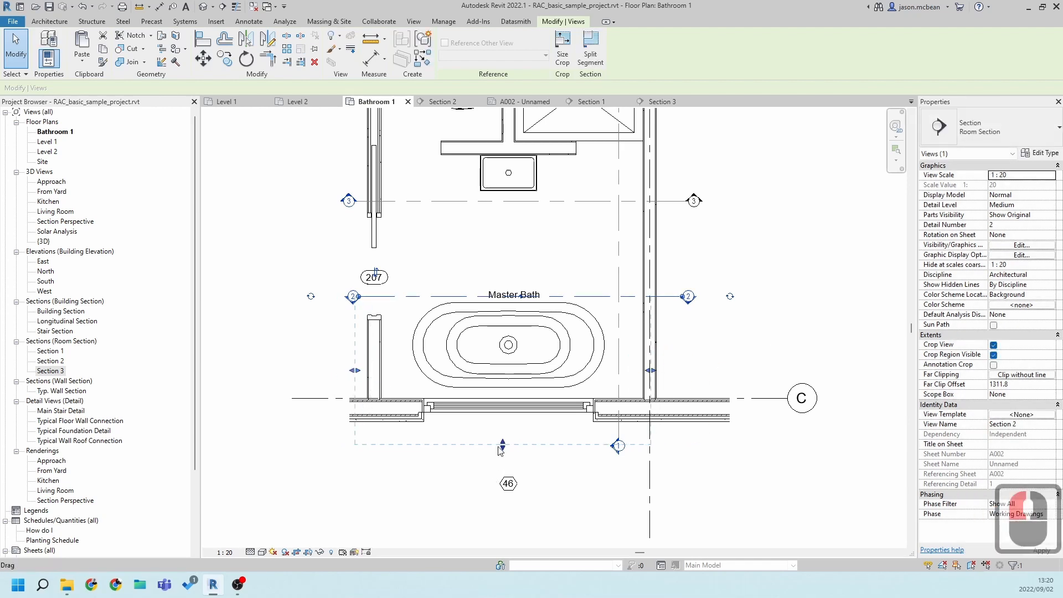
{"action": "mouse_move", "coordinate": [504, 445]}
{"action": "left_mouse_down"}
{"action": "mouse_move", "coordinate": [507, 423]}
{"action": "mouse_move", "coordinate": [508, 434]}
{"action": "left_mouse_up"}
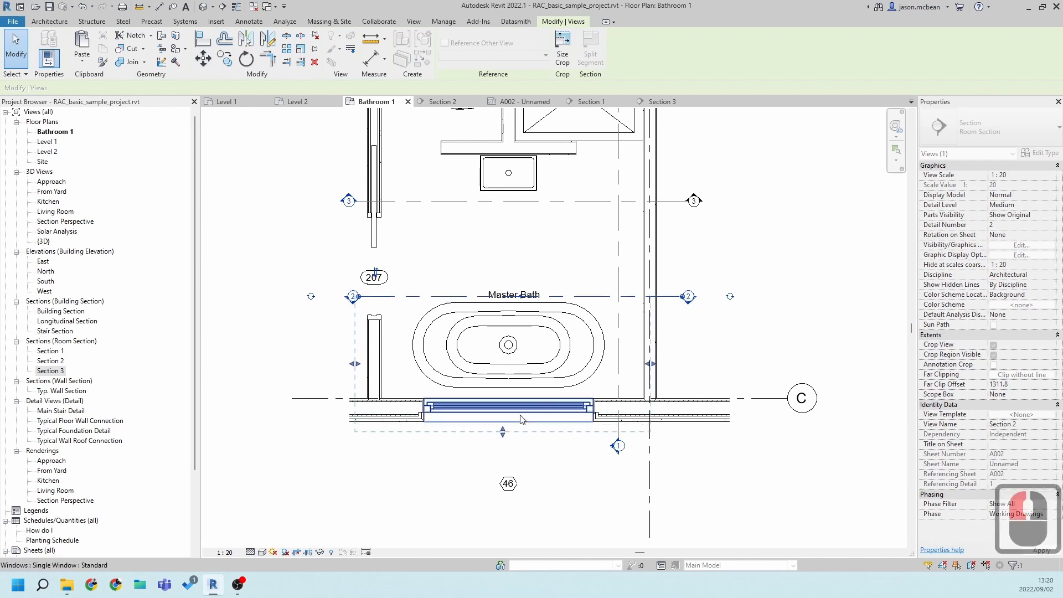
{"action": "key", "text": "Escape"}
{"action": "scroll", "coordinate": [514, 419], "scroll_direction": "down", "scroll_amount": 2}
{"action": "key", "text": "Escape"}
{"action": "middle_click_drag", "start_coordinate": [544, 212], "coordinate": [382, 328]}
{"action": "scroll", "coordinate": [386, 332], "scroll_direction": "down", "scroll_amount": 2}
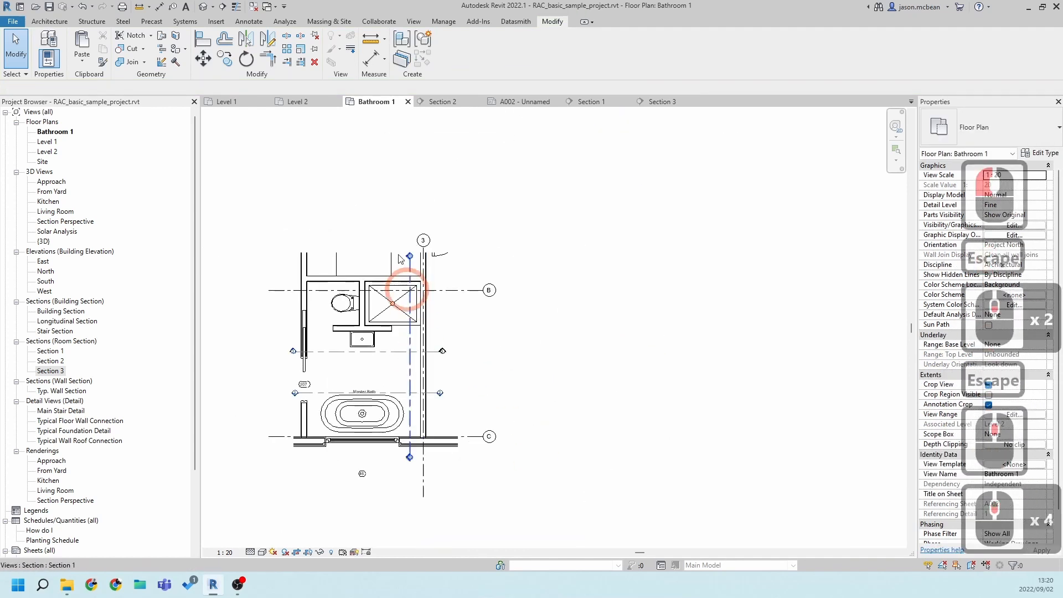
Open sheet A002 and place the Bathroom 1 floor plan on it below Section 1
{"action": "left_click", "coordinate": [538, 101]}
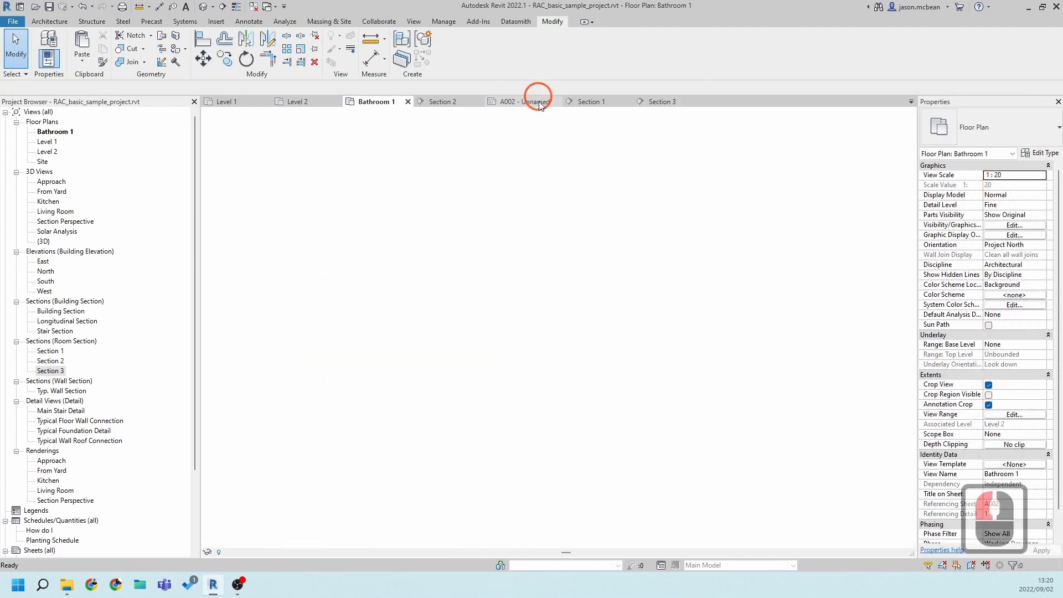
{"action": "left_click", "coordinate": [375, 102]}
{"action": "left_click", "coordinate": [404, 275]}
{"action": "scroll", "coordinate": [438, 238], "scroll_direction": "down", "scroll_amount": 6}
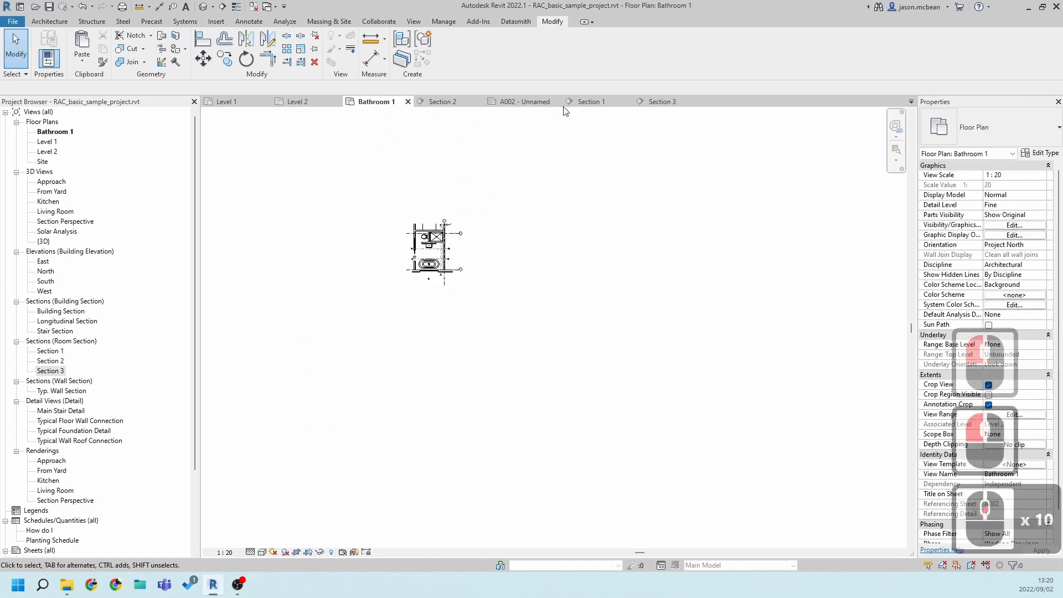
{"action": "left_click", "coordinate": [524, 102]}
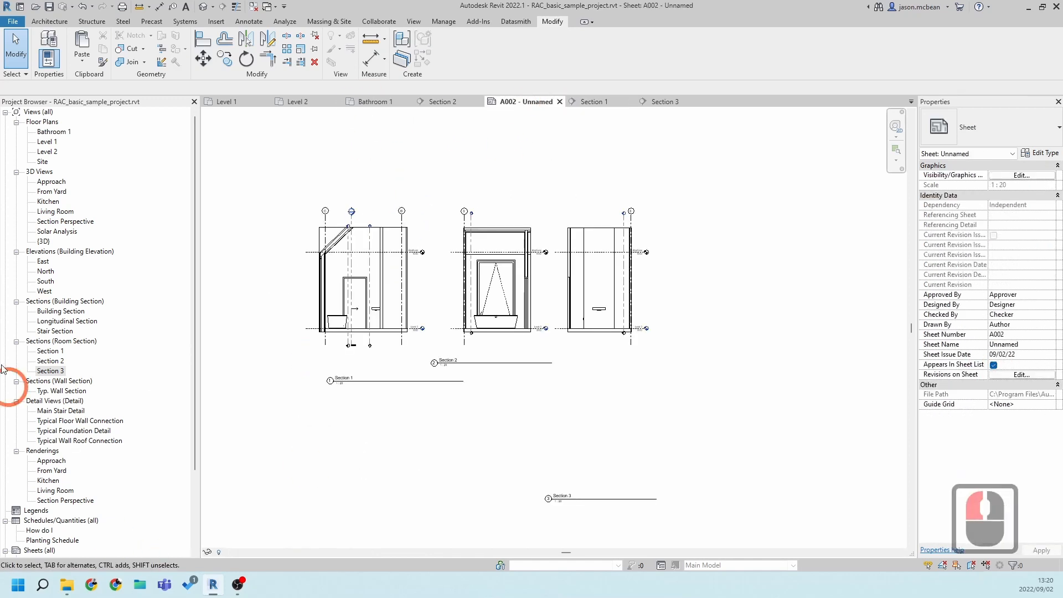
{"action": "left_click", "coordinate": [55, 232]}
{"action": "left_click_drag", "start_coordinate": [47, 132], "coordinate": [651, 375]}
{"action": "scroll", "coordinate": [559, 346], "scroll_direction": "down", "scroll_amount": 5}
{"action": "left_click", "coordinate": [555, 421]}
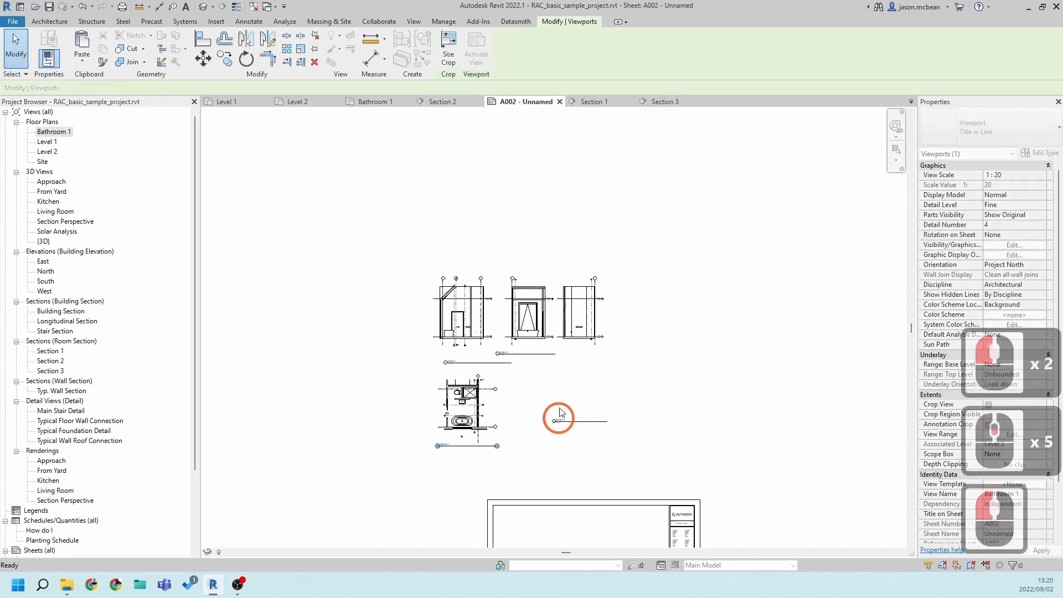
{"action": "scroll", "coordinate": [551, 426], "scroll_direction": "up", "scroll_amount": 3}
{"action": "key", "text": "Escape"}
{"action": "key", "text": "Escape"}
{"action": "left_click_drag", "start_coordinate": [668, 495], "coordinate": [354, 233]}
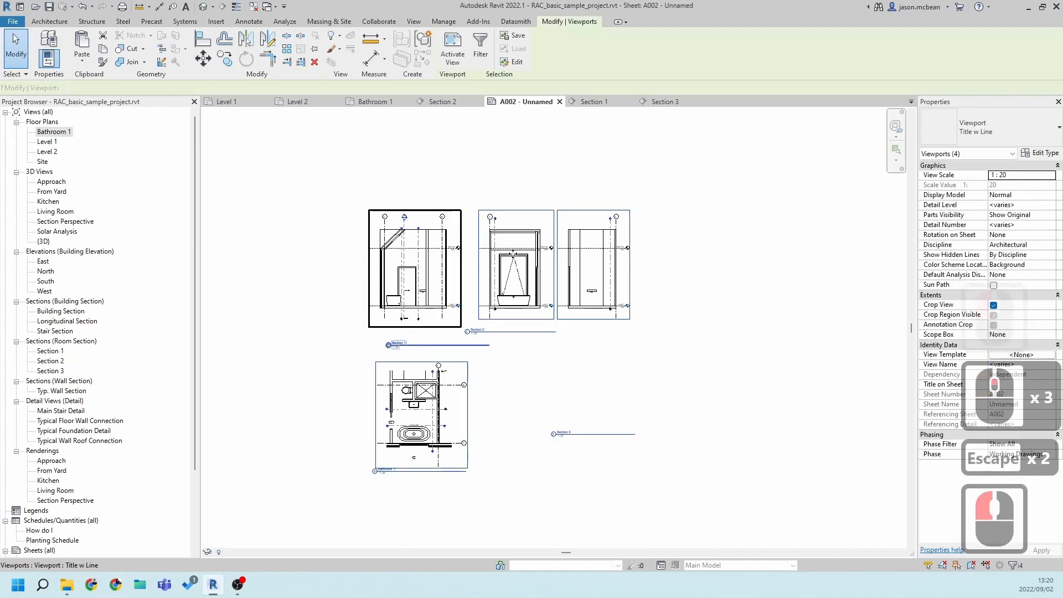
{"action": "left_click", "coordinate": [1013, 118]}
{"action": "key", "text": "Escape"}
{"action": "key", "text": "Escape"}
{"action": "key", "text": "Escape"}
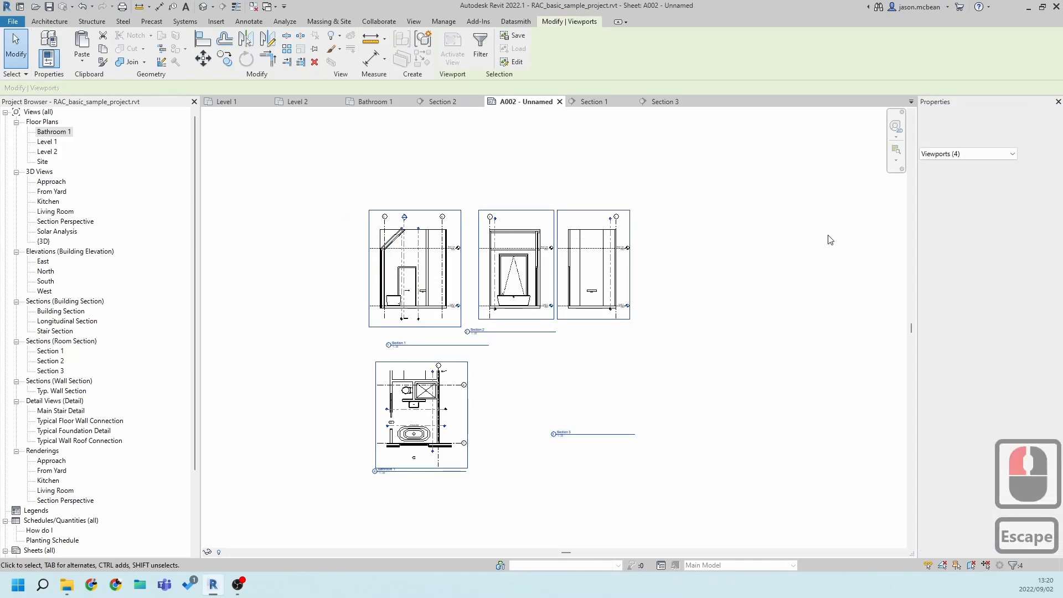
{"action": "left_click", "coordinate": [519, 299]}
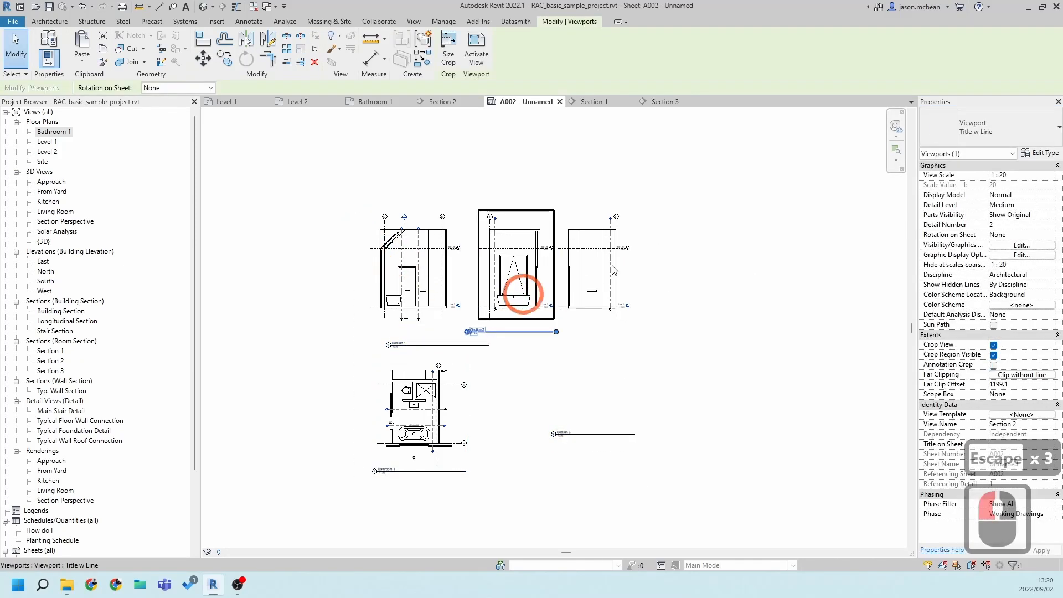
{"action": "left_click", "coordinate": [997, 131]}
{"action": "key", "text": "Escape"}
{"action": "key", "text": "Escape"}
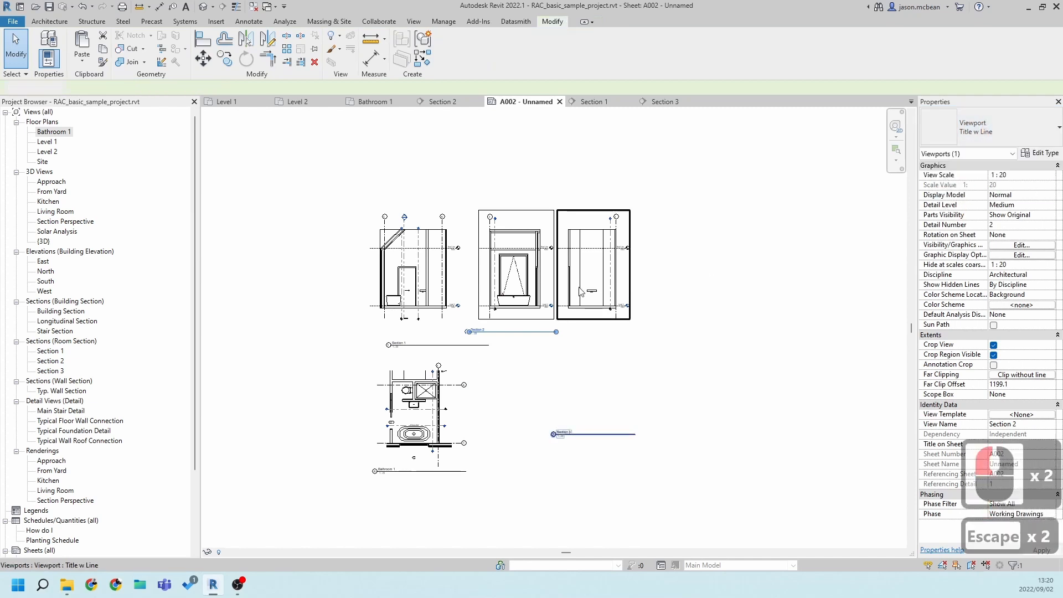
Move the Section 1 view title directly beneath its drawing on the sheet
{"action": "scroll", "coordinate": [494, 284], "scroll_direction": "up", "scroll_amount": 5}
{"action": "key", "text": "Escape"}
{"action": "scroll", "coordinate": [305, 411], "scroll_direction": "up", "scroll_amount": 4}
{"action": "left_click_drag", "start_coordinate": [304, 411], "coordinate": [261, 341]}
{"action": "scroll", "coordinate": [519, 355], "scroll_direction": "down", "scroll_amount": 5}
{"action": "key", "text": "Escape"}
Move the Section 2 view title beneath its drawing, level with the Section 1 title
{"action": "left_click", "coordinate": [557, 358]}
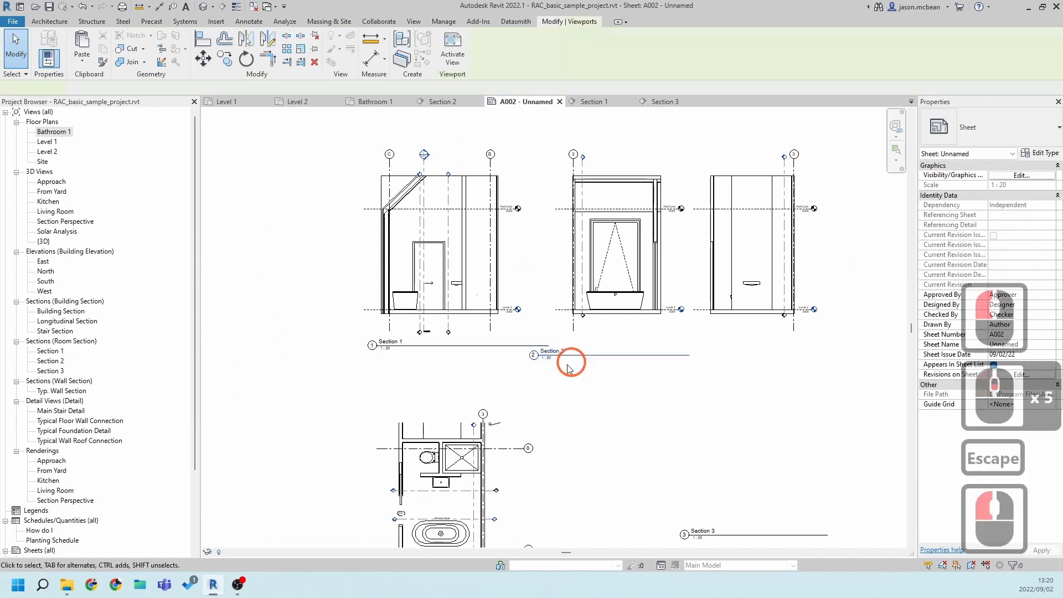
{"action": "left_click_drag", "start_coordinate": [557, 358], "coordinate": [593, 347]}
{"action": "key", "text": "Escape"}
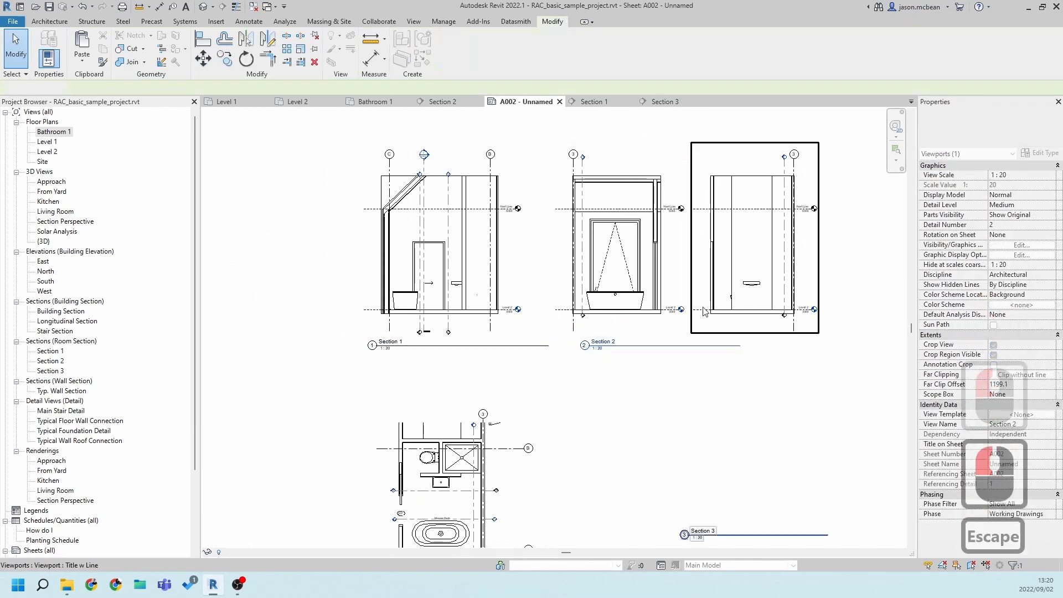
Move the Section 3 view title up so it sits beneath its drawing on the sheet
{"action": "scroll", "coordinate": [736, 463], "scroll_direction": "down", "scroll_amount": 4}
{"action": "left_click", "coordinate": [718, 492]}
{"action": "left_click_drag", "start_coordinate": [718, 492], "coordinate": [734, 378]}
{"action": "key", "text": "Escape"}
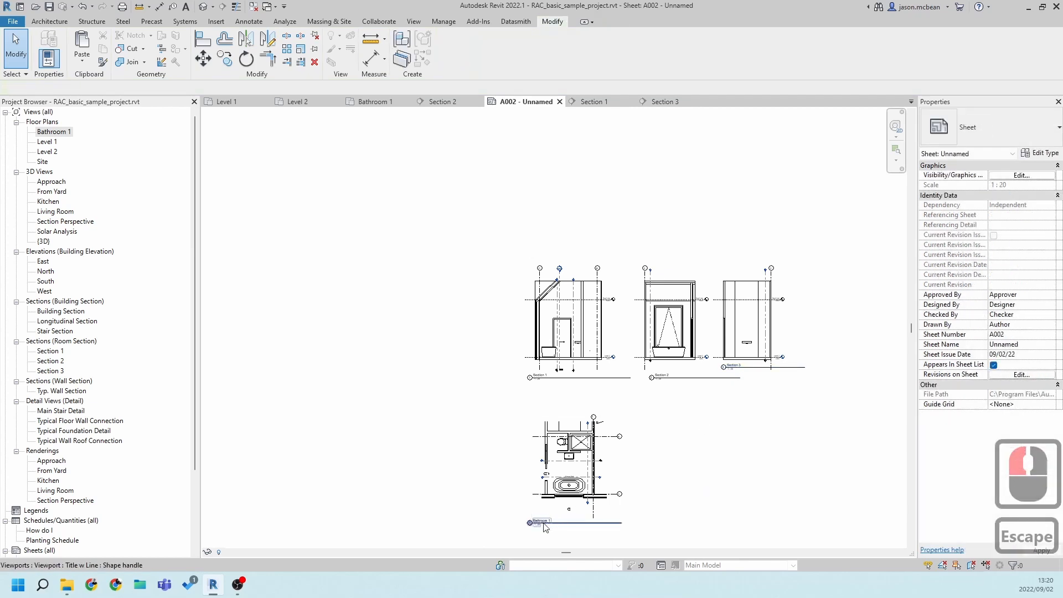
Move the Bathroom 1 view title up so it sits beneath the floor plan
{"action": "scroll", "coordinate": [530, 524], "scroll_direction": "up", "scroll_amount": 6}
{"action": "left_click", "coordinate": [530, 529]}
{"action": "left_click_drag", "start_coordinate": [530, 529], "coordinate": [571, 503]}
{"action": "scroll", "coordinate": [570, 501], "scroll_direction": "down", "scroll_amount": 3}
{"action": "key", "text": "Escape"}
{"action": "scroll", "coordinate": [570, 498], "scroll_direction": "up", "scroll_amount": 10}
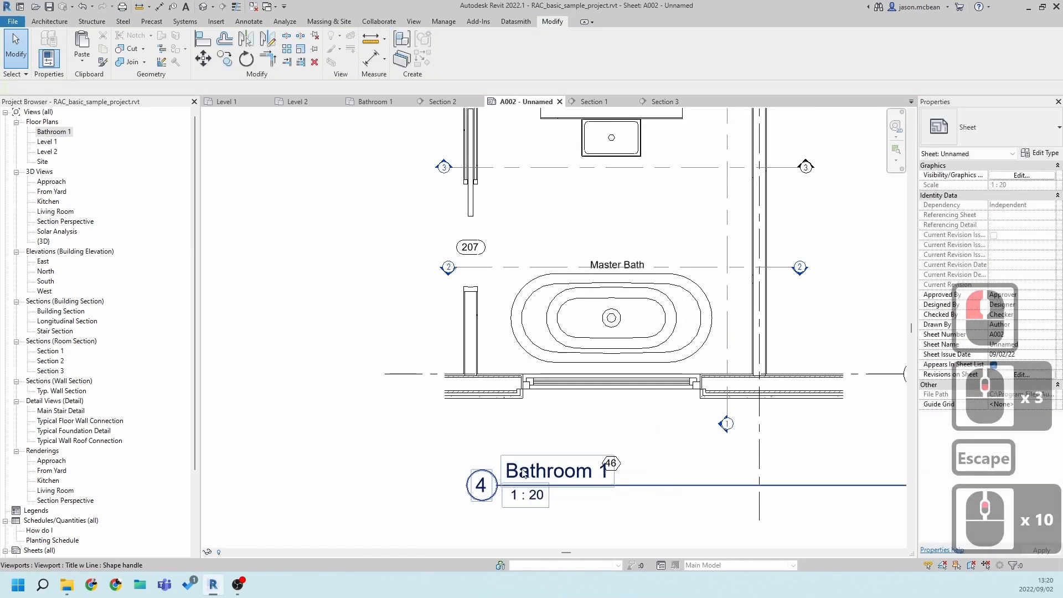
{"action": "scroll", "coordinate": [523, 473], "scroll_direction": "down", "scroll_amount": 11}
{"action": "left_click", "coordinate": [517, 450]}
{"action": "key", "text": "Escape"}
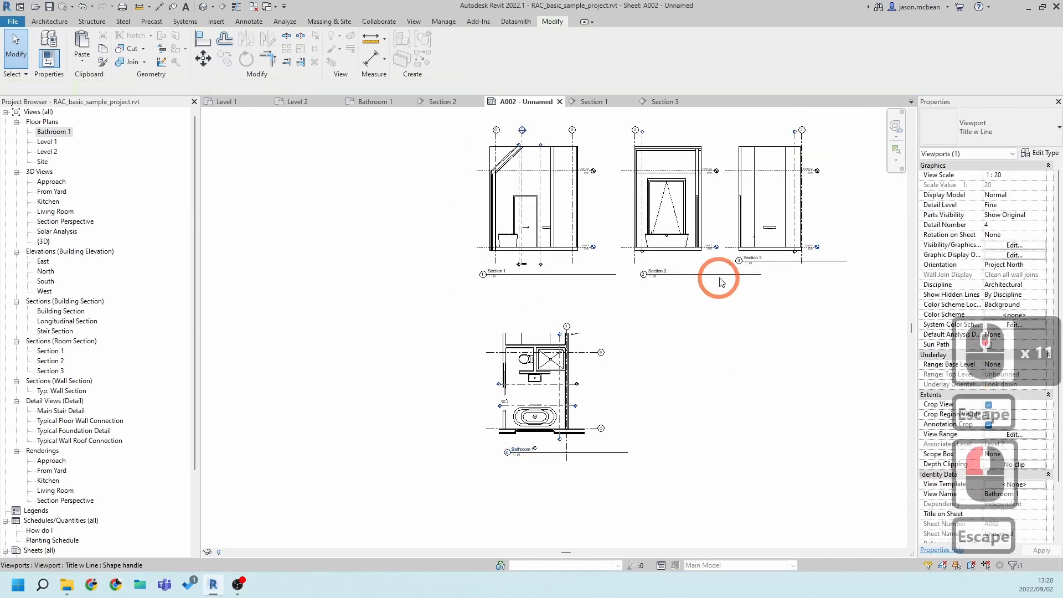
Turn off Show Extension Line in the Title w Line viewport type, using the Section 2 viewport
{"action": "left_click", "coordinate": [688, 273]}
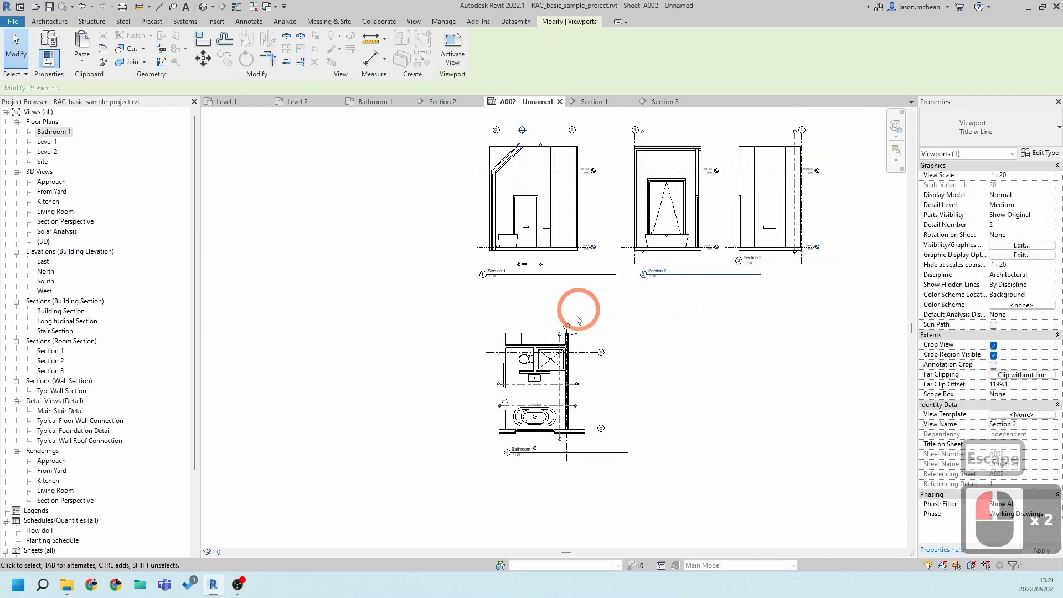
{"action": "key", "text": "Escape"}
{"action": "scroll", "coordinate": [577, 321], "scroll_direction": "down", "scroll_amount": 3}
{"action": "scroll", "coordinate": [691, 321], "scroll_direction": "up", "scroll_amount": 1}
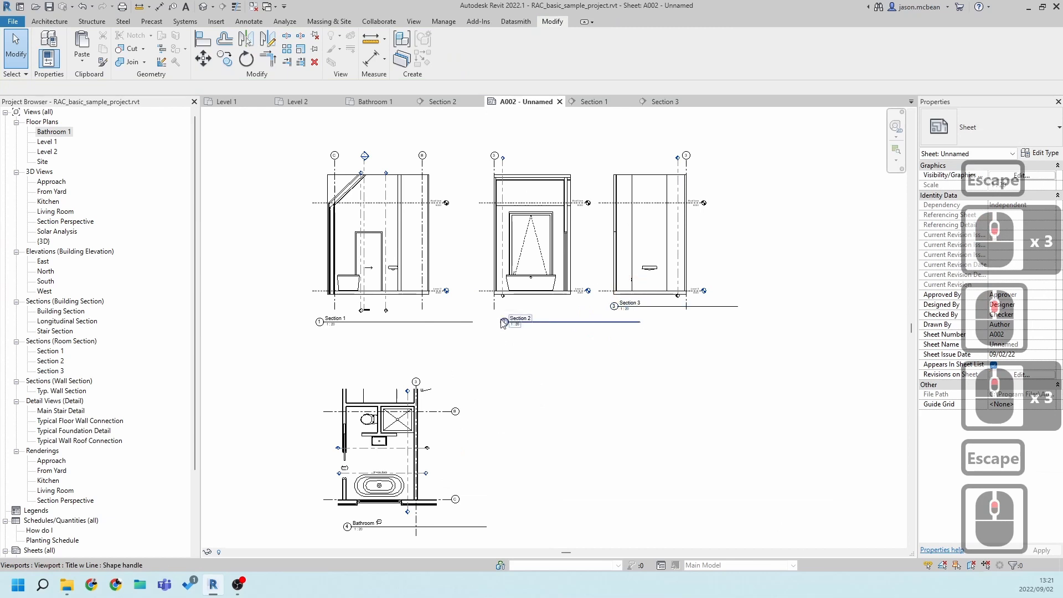
{"action": "left_click", "coordinate": [528, 324]}
{"action": "left_click", "coordinate": [1035, 136]}
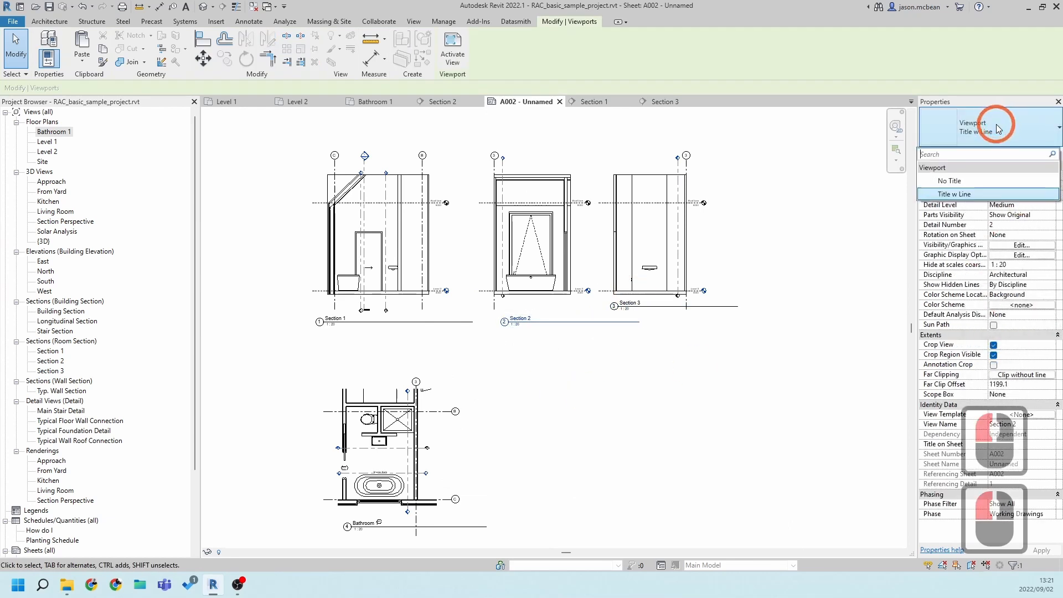
{"action": "left_click", "coordinate": [1037, 143]}
{"action": "left_click", "coordinate": [1038, 151]}
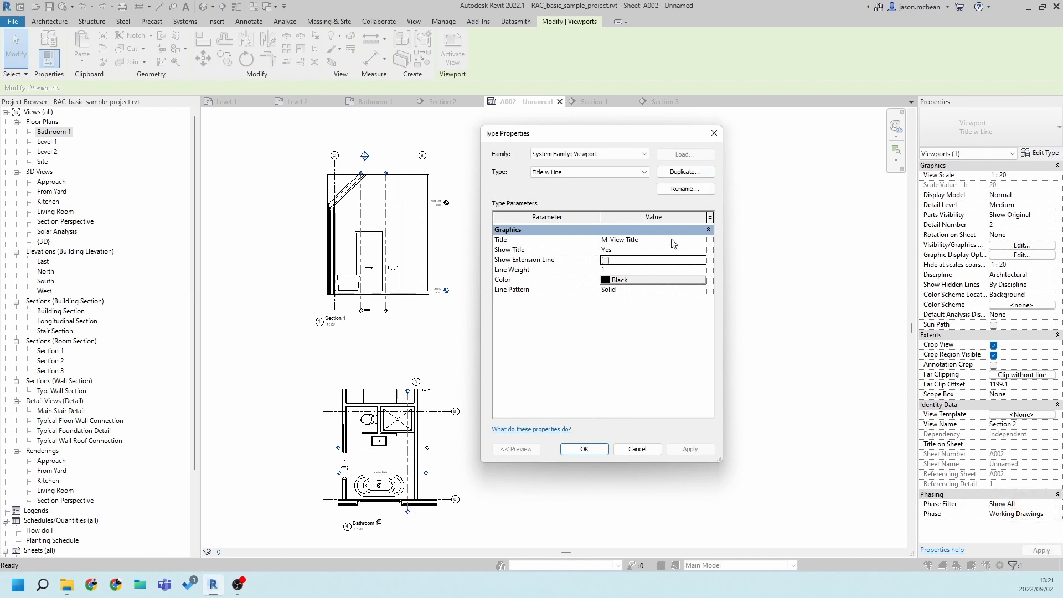
{"action": "left_click", "coordinate": [632, 258]}
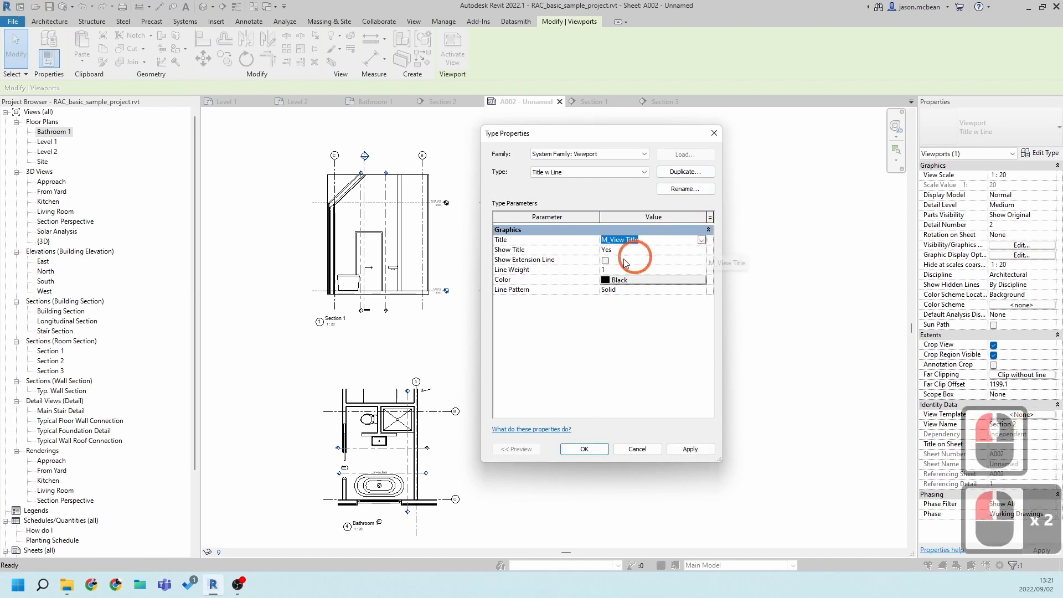
{"action": "left_click", "coordinate": [584, 448]}
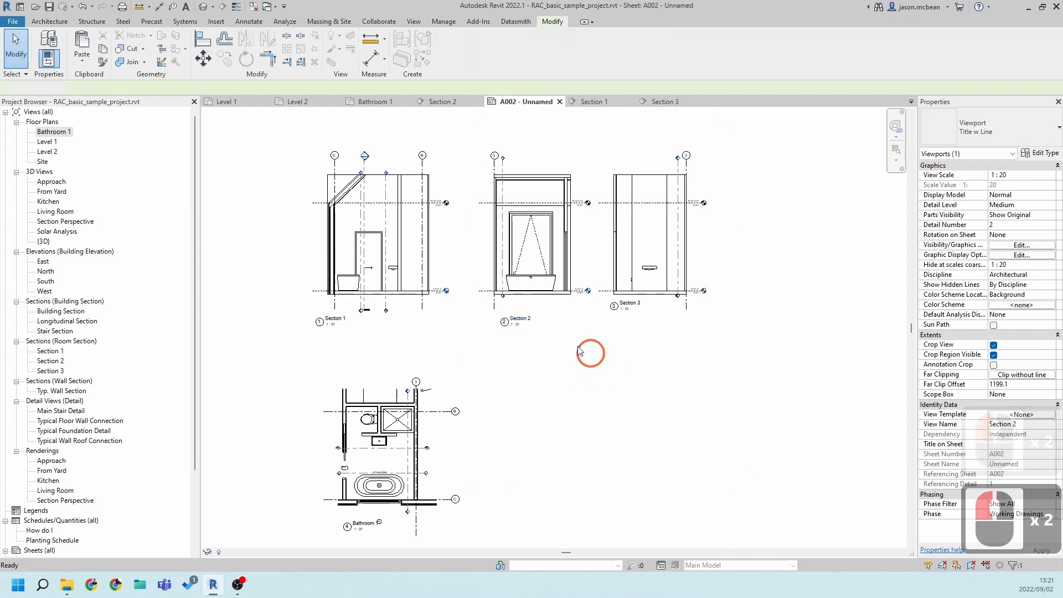
{"action": "key", "text": "Escape"}
{"action": "key", "text": "Escape"}
Move the Section 1 view title closer beneath its drawing, in line with the drawing's left edge
{"action": "scroll", "coordinate": [250, 327], "scroll_direction": "up", "scroll_amount": 5}
{"action": "left_click", "coordinate": [410, 324]}
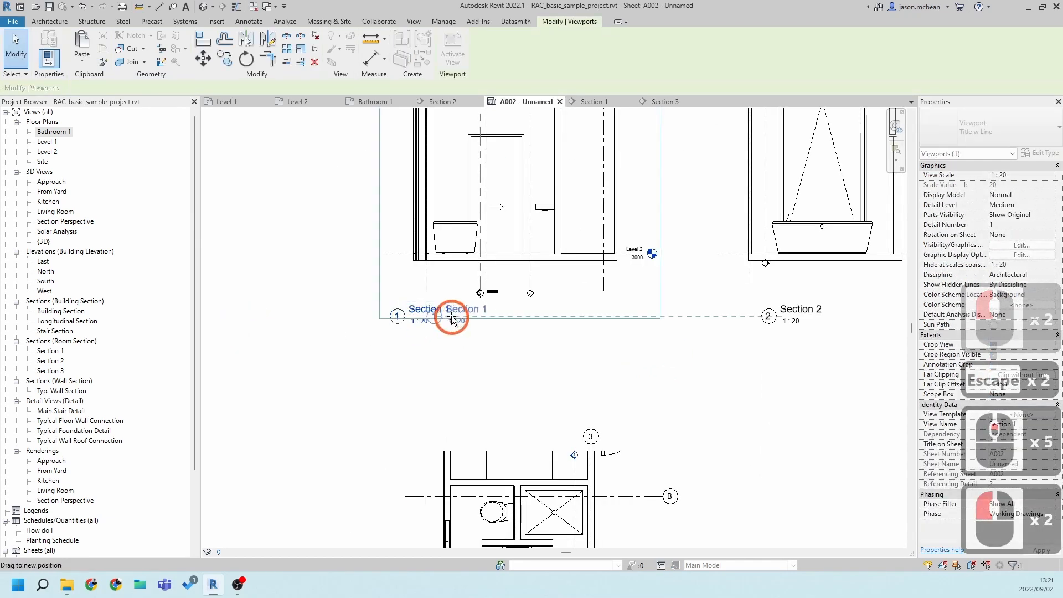
{"action": "left_click_drag", "start_coordinate": [421, 321], "coordinate": [443, 308]}
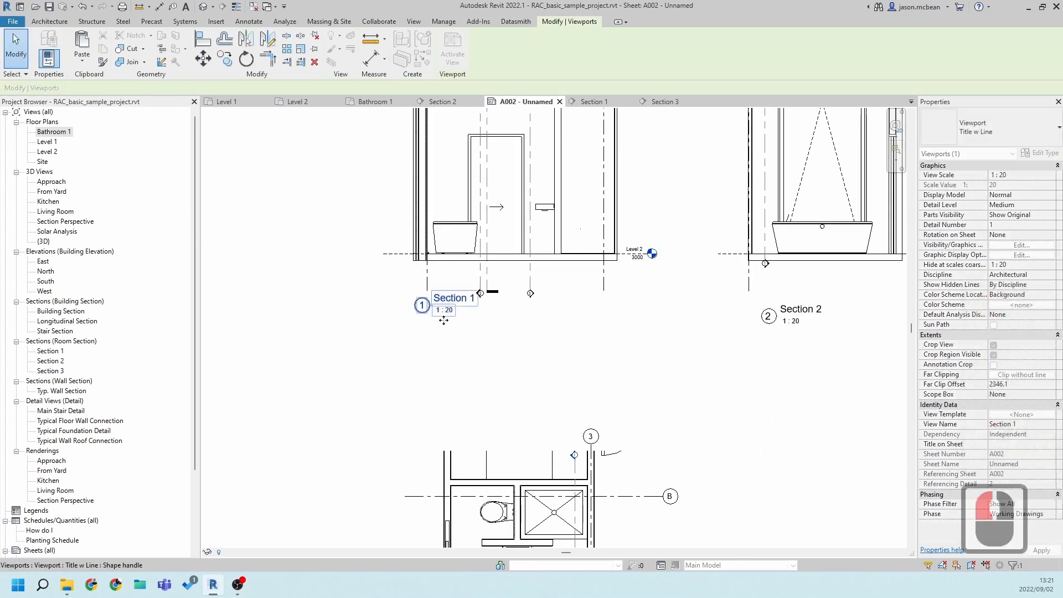
{"action": "scroll", "coordinate": [538, 397], "scroll_direction": "down", "scroll_amount": 4}
{"action": "key", "text": "Escape"}
Move the Section 2 and Section 3 view titles beneath their drawings, level with the Section 1 title
{"action": "left_click", "coordinate": [594, 385]}
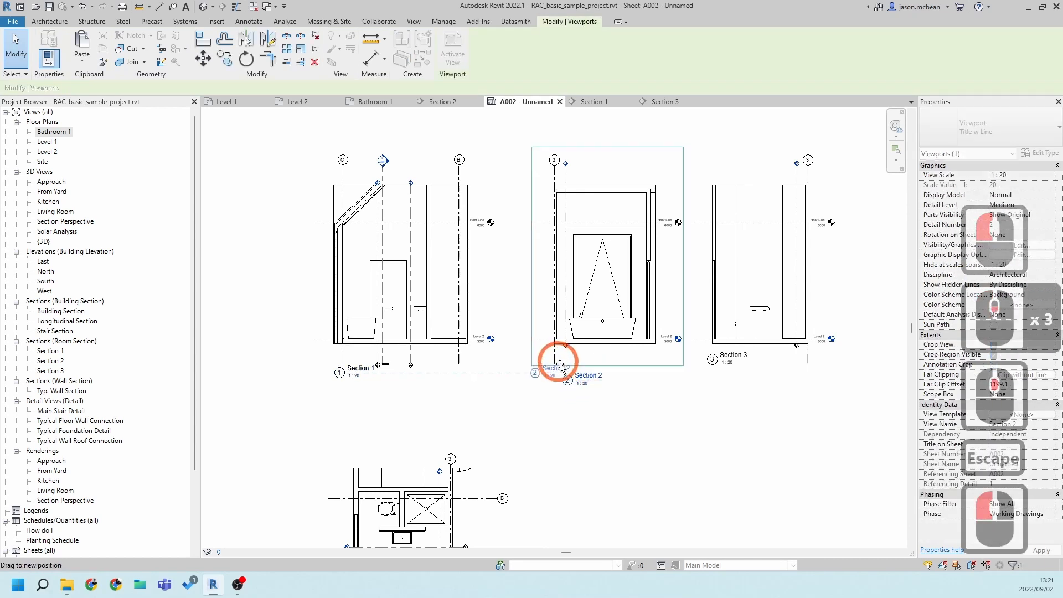
{"action": "left_click_drag", "start_coordinate": [591, 381], "coordinate": [583, 370]}
{"action": "left_click", "coordinate": [726, 366]}
{"action": "mouse_move", "coordinate": [727, 366]}
{"action": "left_mouse_down"}
{"action": "mouse_move", "coordinate": [706, 378]}
{"action": "mouse_move", "coordinate": [726, 373]}
{"action": "left_mouse_up"}
{"action": "key", "text": "Escape"}
{"action": "scroll", "coordinate": [487, 399], "scroll_direction": "down", "scroll_amount": 3}
{"action": "middle_click_drag", "start_coordinate": [555, 457], "coordinate": [556, 413]}
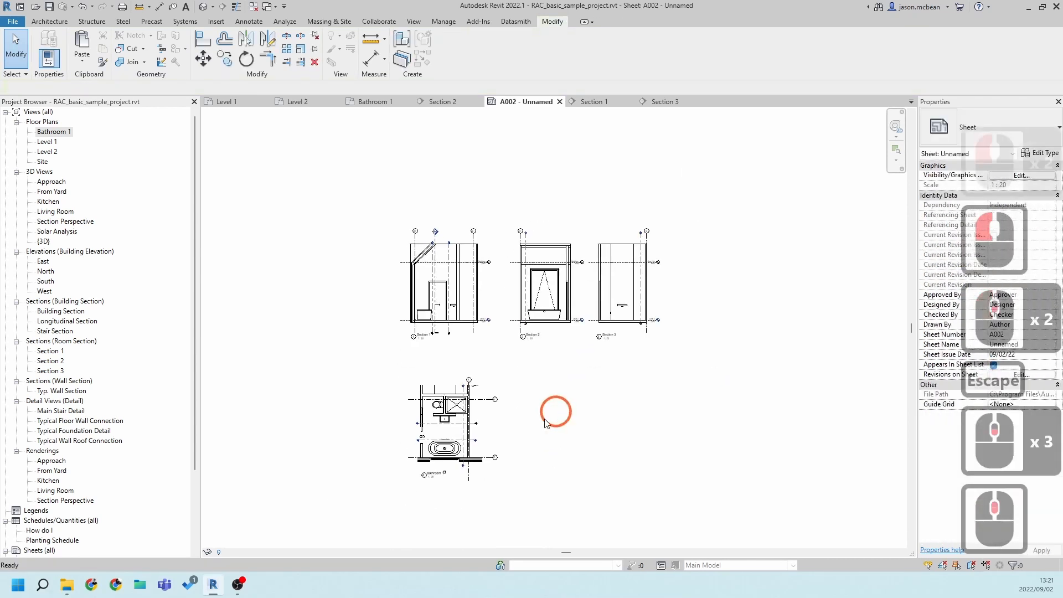
{"action": "scroll", "coordinate": [444, 478], "scroll_direction": "up", "scroll_amount": 3}
{"action": "scroll", "coordinate": [498, 432], "scroll_direction": "down", "scroll_amount": 3}
{"action": "key", "text": "Escape"}
{"action": "scroll", "coordinate": [518, 418], "scroll_direction": "down", "scroll_amount": 4}
{"action": "left_click_drag", "start_coordinate": [653, 423], "coordinate": [404, 249]}
{"action": "mouse_move", "coordinate": [523, 345]}
{"action": "left_mouse_down"}
{"action": "mouse_move", "coordinate": [561, 447]}
{"action": "mouse_move", "coordinate": [526, 267]}
{"action": "mouse_move", "coordinate": [514, 302]}
{"action": "left_mouse_up"}
{"action": "mouse_move", "coordinate": [581, 437]}
{"action": "middle_mouse_down"}
{"action": "mouse_move", "coordinate": [489, 283]}
{"action": "mouse_move", "coordinate": [520, 307]}
{"action": "middle_mouse_up"}
{"action": "key", "text": "Escape"}
{"action": "left_click", "coordinate": [421, 243]}
{"action": "key", "text": "Escape"}
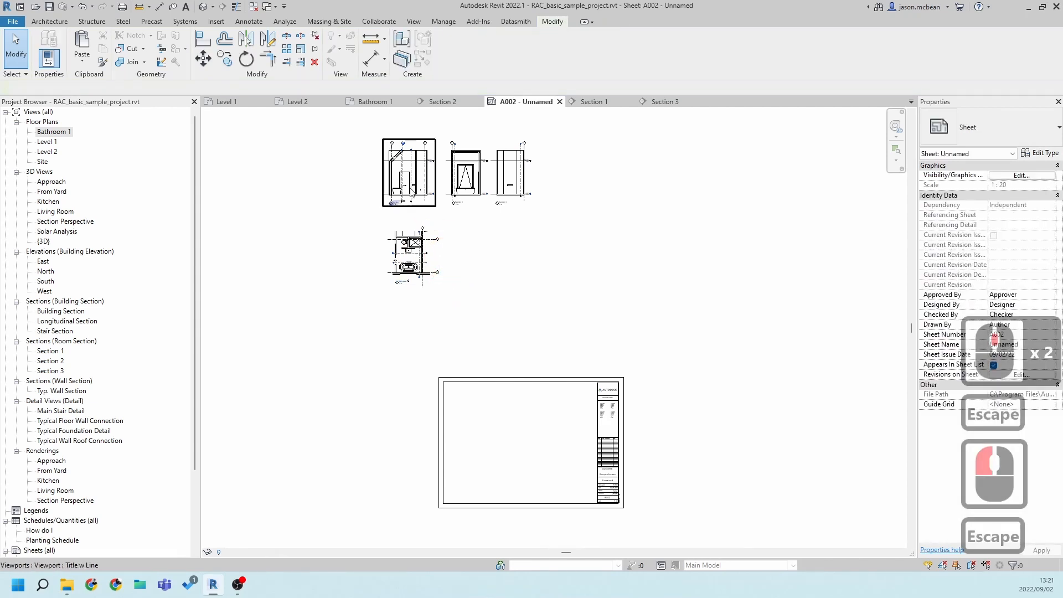
Select all four viewports and move them together onto the title block
{"action": "scroll", "coordinate": [451, 281], "scroll_direction": "up", "scroll_amount": 9}
{"action": "scroll", "coordinate": [463, 289], "scroll_direction": "up", "scroll_amount": 7}
{"action": "scroll", "coordinate": [462, 289], "scroll_direction": "up", "scroll_amount": 15}
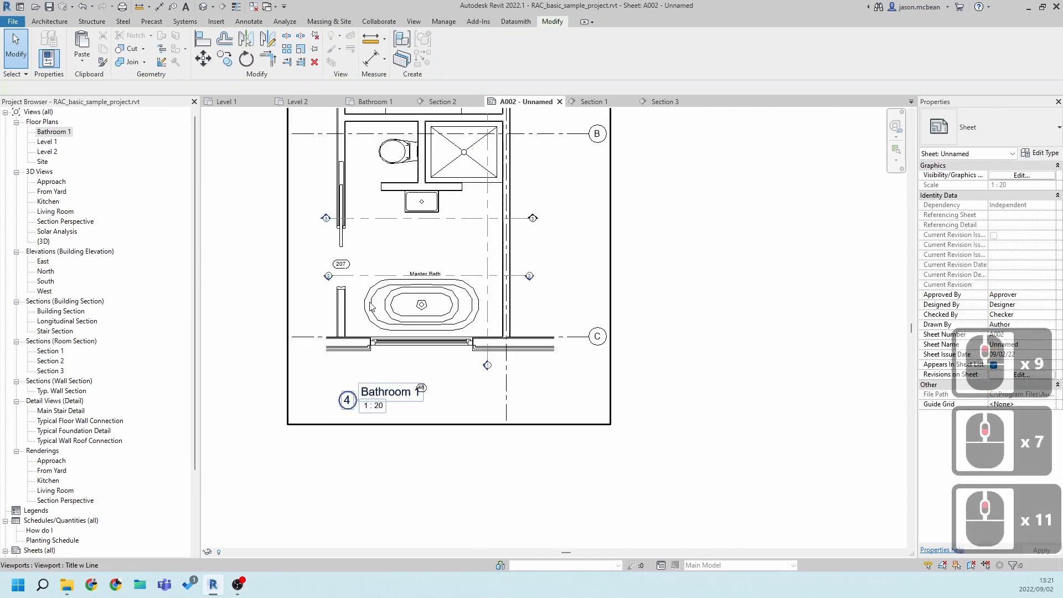
{"action": "scroll", "coordinate": [408, 267], "scroll_direction": "up", "scroll_amount": 2}
{"action": "scroll", "coordinate": [408, 267], "scroll_direction": "down", "scroll_amount": 16}
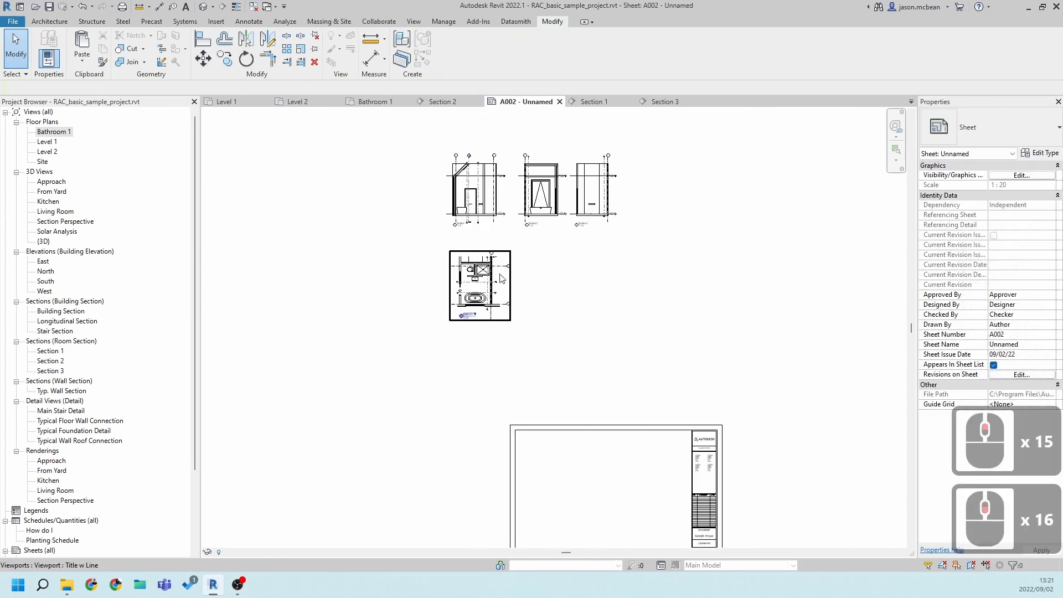
{"action": "scroll", "coordinate": [463, 260], "scroll_direction": "up", "scroll_amount": 5}
{"action": "scroll", "coordinate": [463, 261], "scroll_direction": "down", "scroll_amount": 6}
{"action": "left_click_drag", "start_coordinate": [569, 392], "coordinate": [404, 249]}
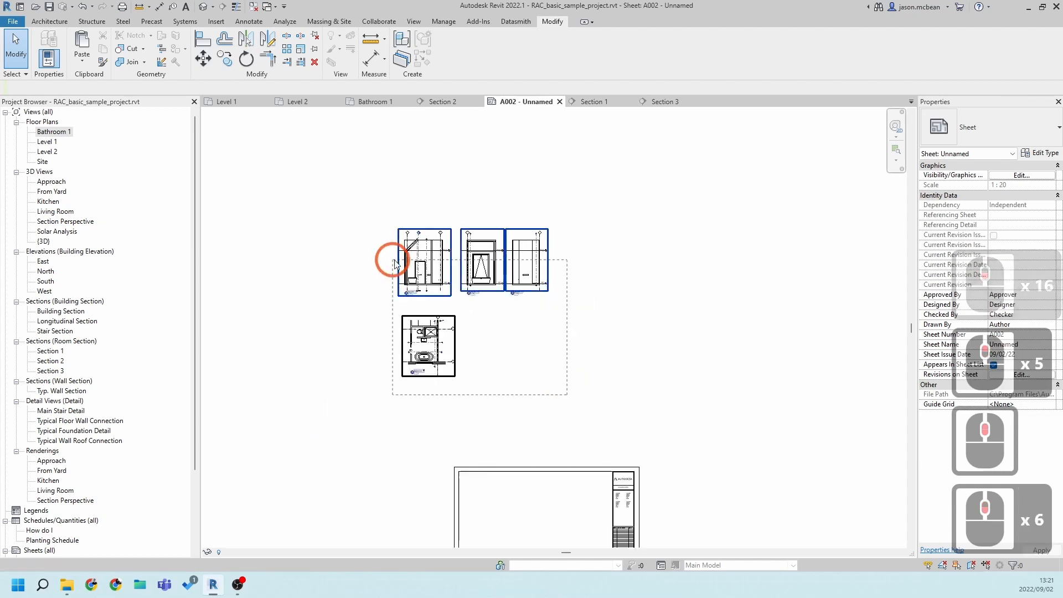
{"action": "left_click_drag", "start_coordinate": [491, 503], "coordinate": [505, 501]}
{"action": "middle_click_drag", "start_coordinate": [572, 447], "coordinate": [525, 313]}
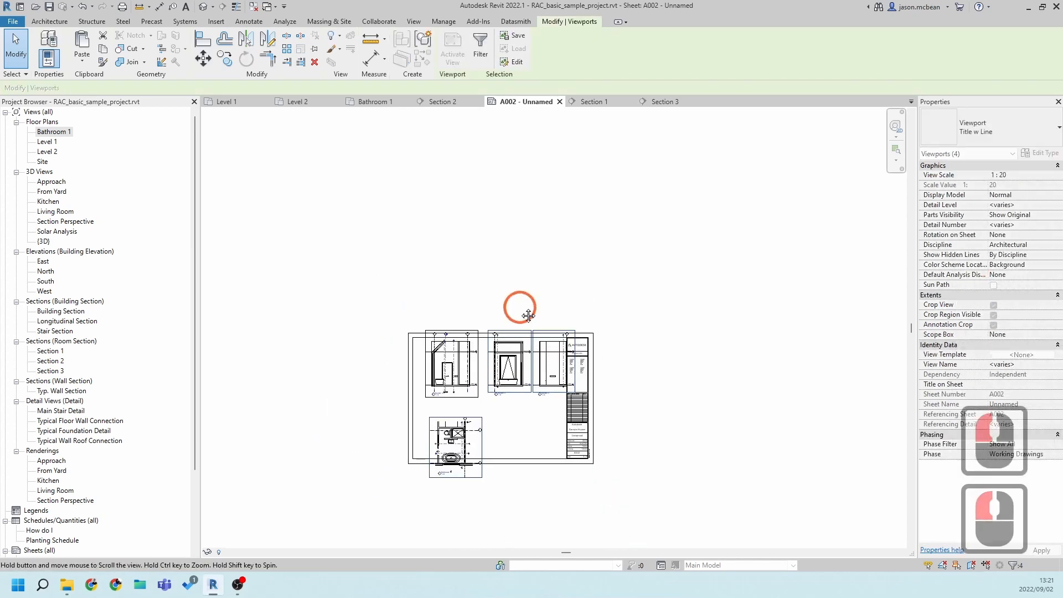
{"action": "scroll", "coordinate": [502, 388], "scroll_direction": "up", "scroll_amount": 3}
{"action": "left_click", "coordinate": [499, 437]}
Reposition the Section 1, 2 and 3 viewports in a row inside the title block's border
{"action": "left_click_drag", "start_coordinate": [436, 357], "coordinate": [421, 372]}
{"action": "left_click", "coordinate": [477, 386]}
{"action": "mouse_move", "coordinate": [502, 373]}
{"action": "left_mouse_down"}
{"action": "mouse_move", "coordinate": [496, 426]}
{"action": "mouse_move", "coordinate": [485, 377]}
{"action": "left_mouse_up"}
{"action": "left_click", "coordinate": [567, 364]}
{"action": "left_click_drag", "start_coordinate": [566, 357], "coordinate": [543, 377]}
Move the Bathroom 1 plan up beneath Section 1 and nudge it into place inside the sheet border
{"action": "left_click", "coordinate": [427, 435]}
{"action": "scroll", "coordinate": [434, 443], "scroll_direction": "up", "scroll_amount": 4}
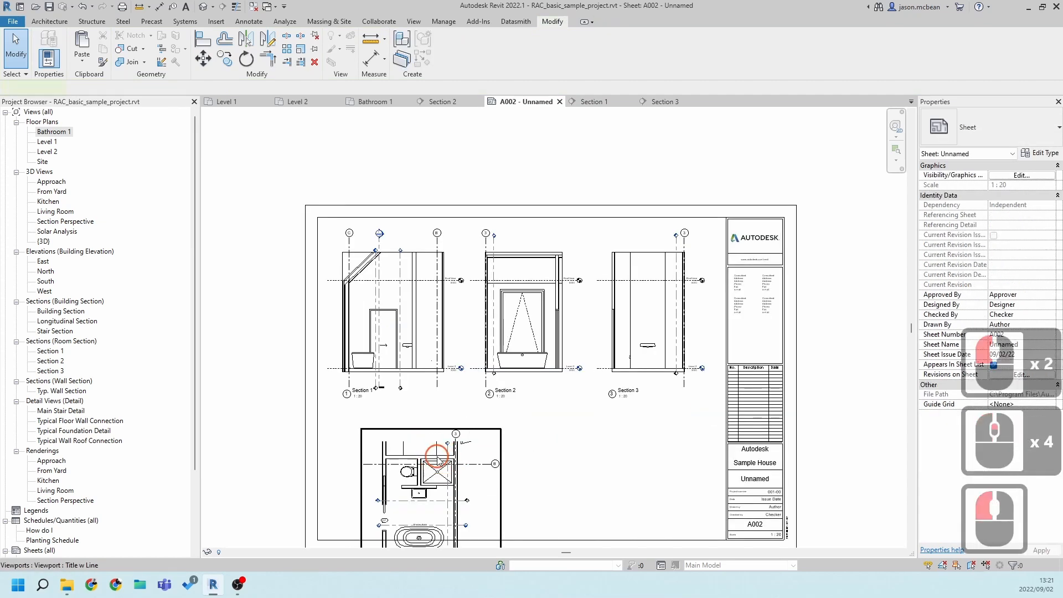
{"action": "left_click_drag", "start_coordinate": [441, 485], "coordinate": [424, 434]}
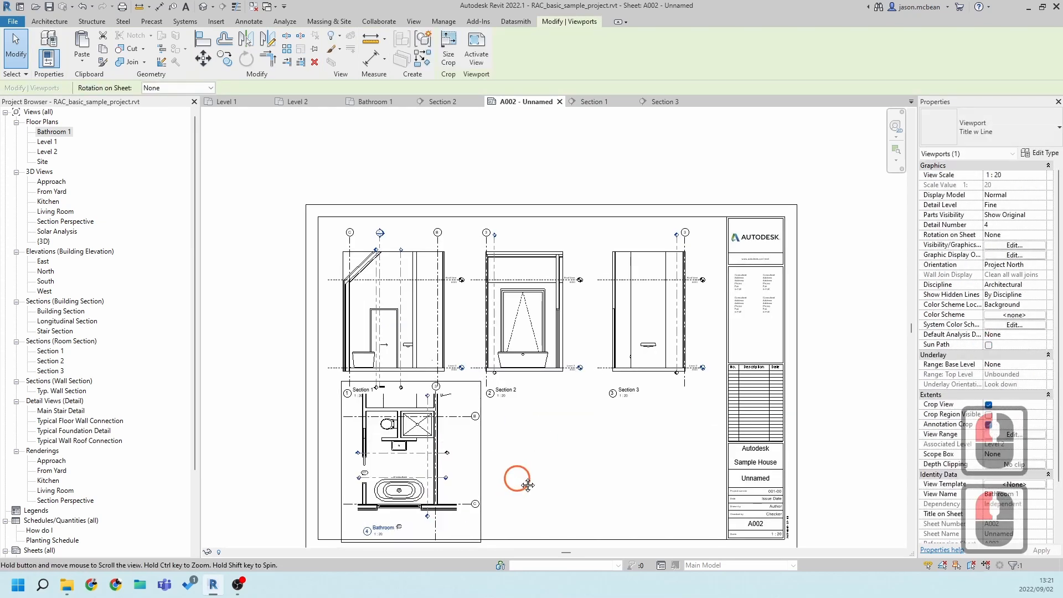
{"action": "scroll", "coordinate": [542, 442], "scroll_direction": "down", "scroll_amount": 2}
{"action": "key", "text": "Down"}
{"action": "key", "text": "Left"}
{"action": "middle_click_drag", "start_coordinate": [565, 430], "coordinate": [587, 414]}
{"action": "key", "text": "Left"}
{"action": "key", "text": "Left"}
{"action": "key", "text": "Left"}
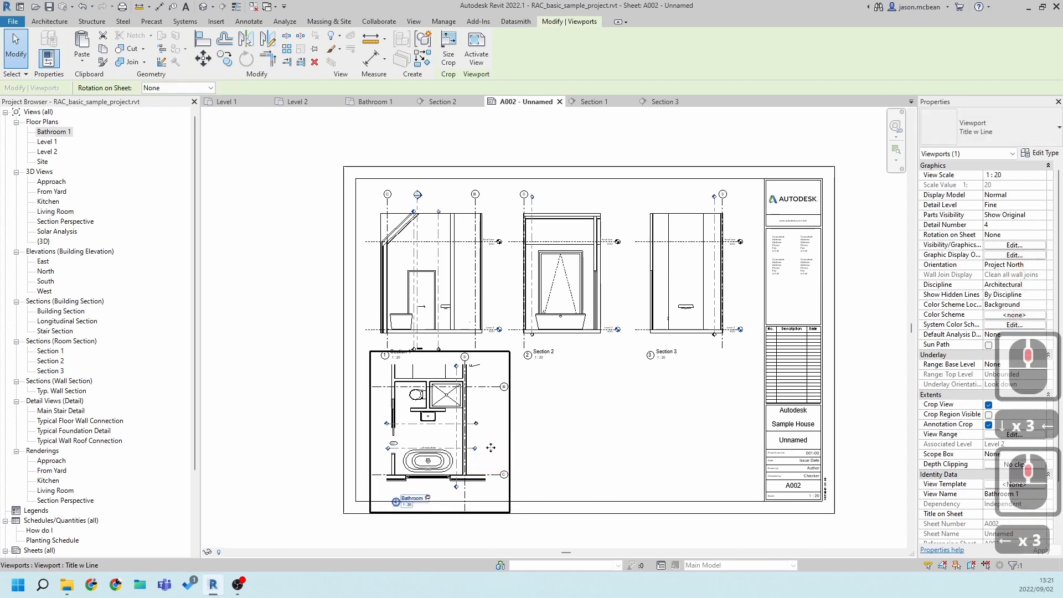
{"action": "key", "text": "Up"}
{"action": "key", "text": "Left"}
{"action": "key", "text": "Left"}
{"action": "key", "text": "Right"}
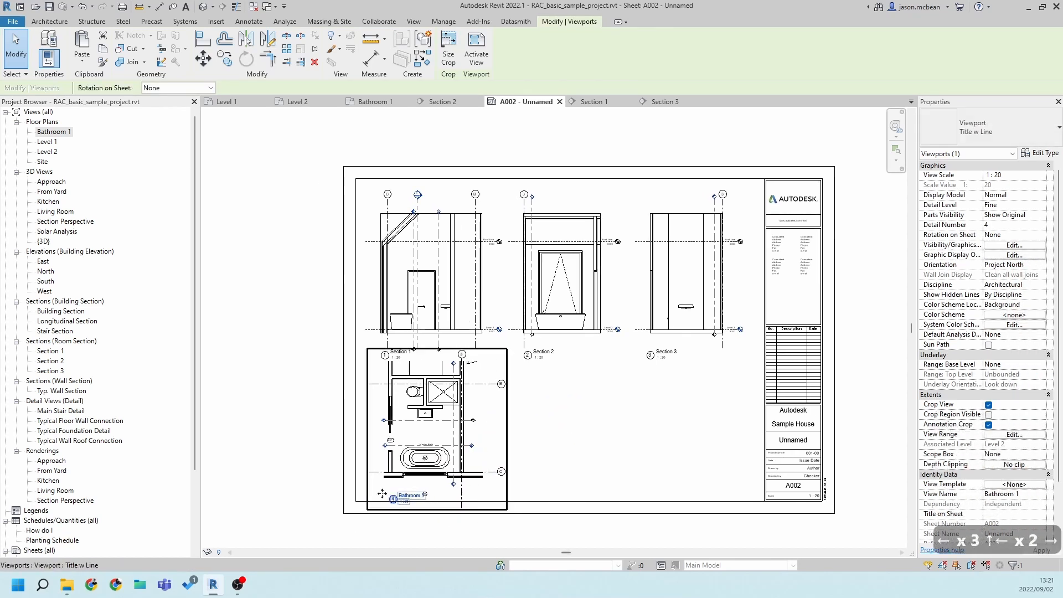
Move the Bathroom 1 view title up, directly beneath the plan's window wall
{"action": "scroll", "coordinate": [368, 435], "scroll_direction": "up", "scroll_amount": 5}
{"action": "middle_click_drag", "start_coordinate": [368, 434], "coordinate": [354, 260]}
{"action": "left_click", "coordinate": [481, 465]}
{"action": "left_click", "coordinate": [421, 386]}
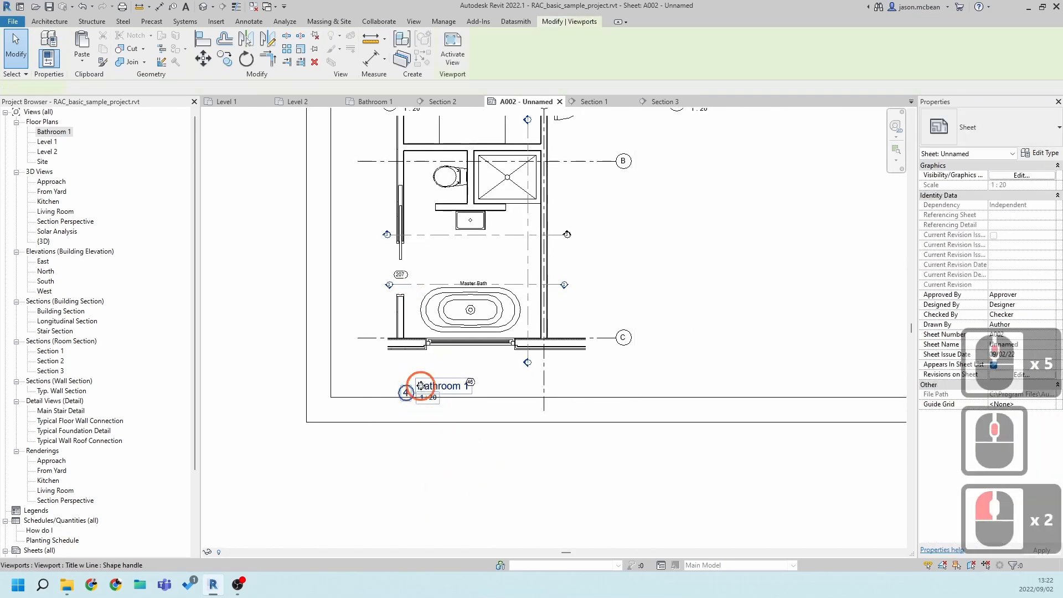
{"action": "left_click_drag", "start_coordinate": [420, 386], "coordinate": [405, 360]}
Activate the Bathroom 1 view on the sheet and show its crop region
{"action": "left_click", "coordinate": [598, 351]}
{"action": "double_click", "coordinate": [583, 363]}
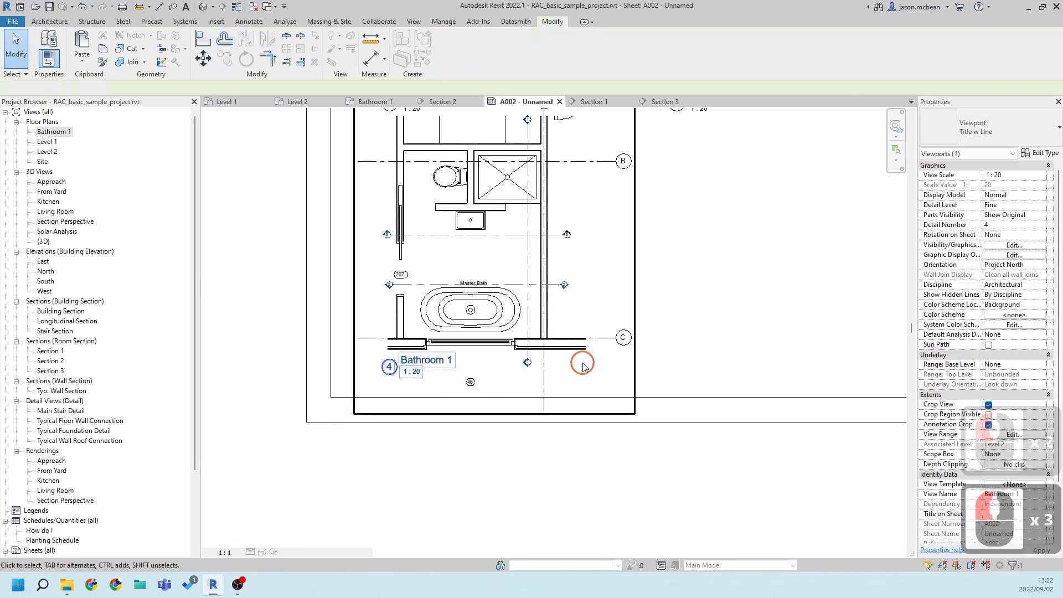
{"action": "left_click", "coordinate": [364, 524]}
{"action": "left_click", "coordinate": [310, 552]}
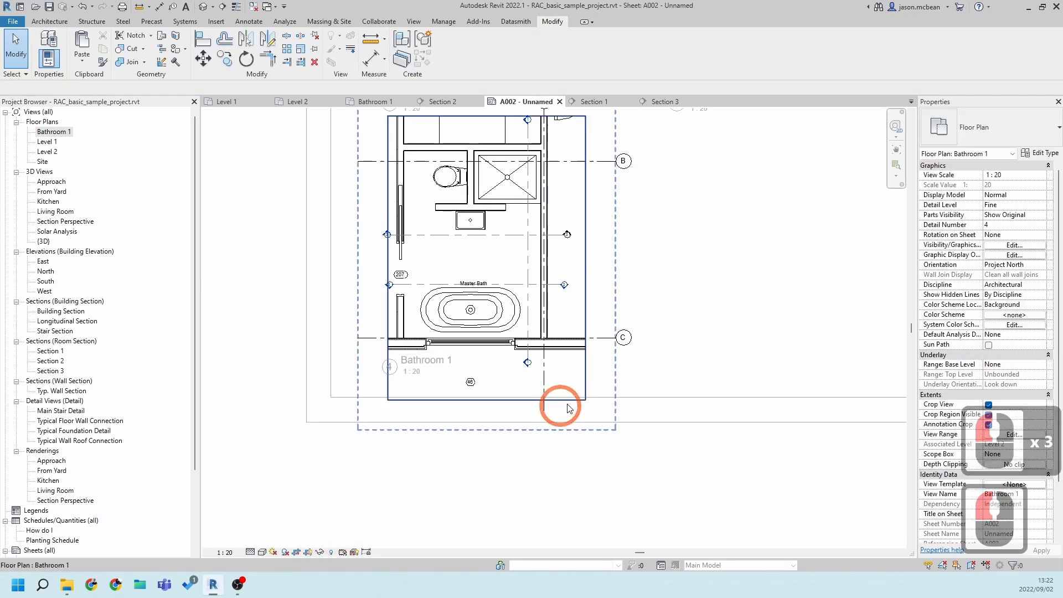
Tighten the Bathroom 1 crop region to just below the window wall, just outside the grid 3 wall, and just above the shower wall
{"action": "left_click", "coordinate": [495, 407]}
{"action": "left_click_drag", "start_coordinate": [487, 376], "coordinate": [488, 367]}
{"action": "middle_click_drag", "start_coordinate": [605, 298], "coordinate": [587, 415]}
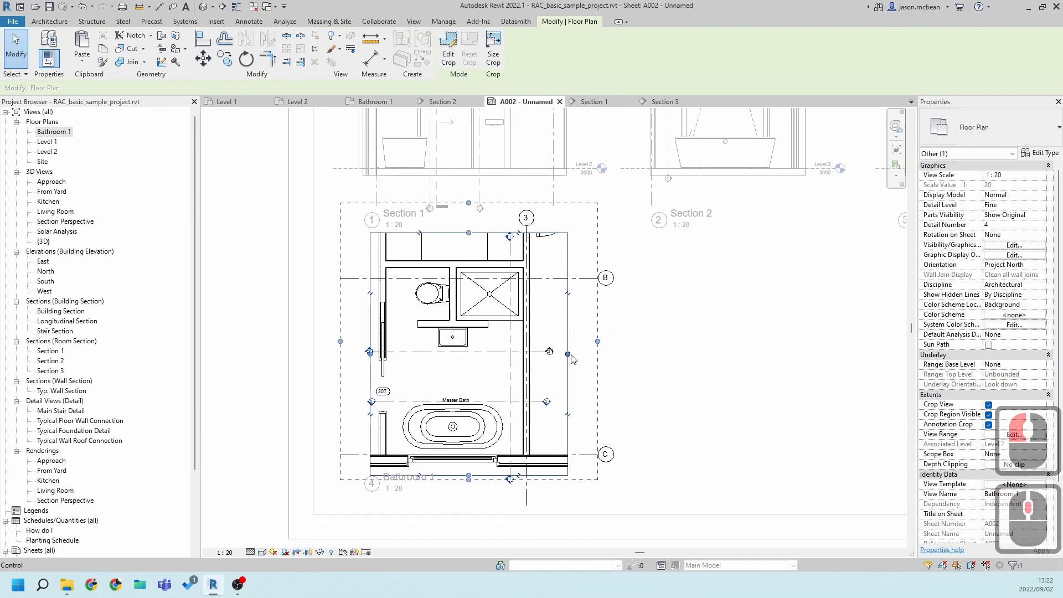
{"action": "mouse_move", "coordinate": [571, 355]}
{"action": "left_mouse_down"}
{"action": "mouse_move", "coordinate": [538, 357]}
{"action": "mouse_move", "coordinate": [568, 341]}
{"action": "mouse_move", "coordinate": [542, 341]}
{"action": "left_mouse_up"}
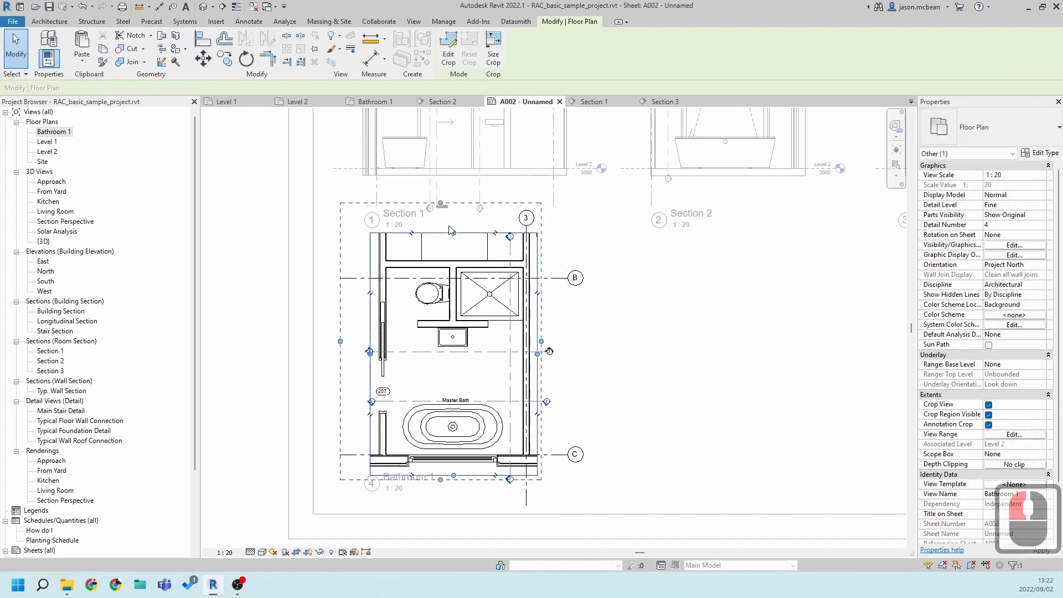
{"action": "left_click_drag", "start_coordinate": [454, 235], "coordinate": [449, 257]}
{"action": "left_click_drag", "start_coordinate": [340, 364], "coordinate": [371, 367]}
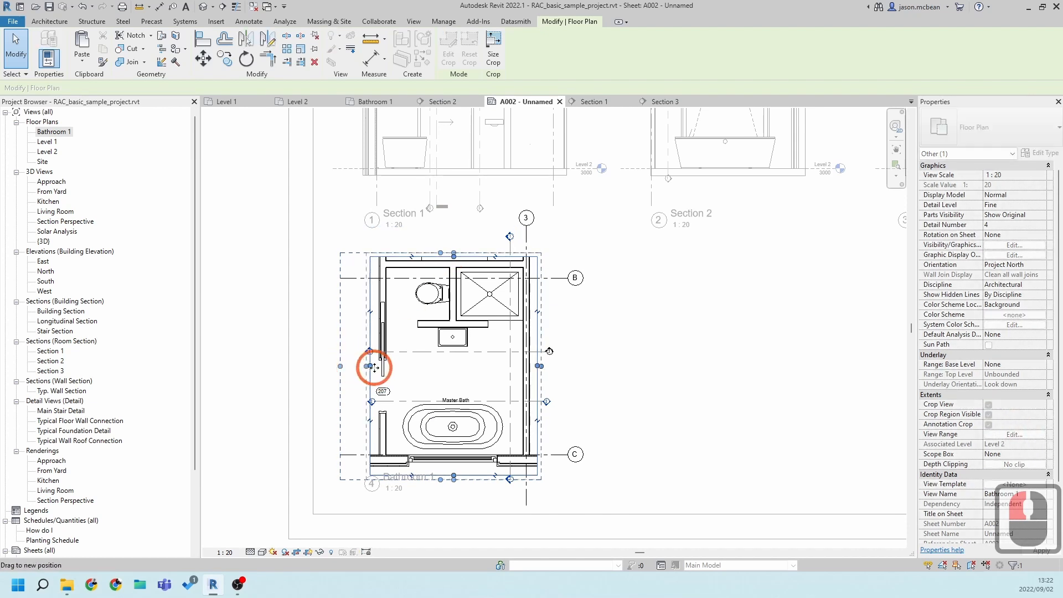
{"action": "left_click", "coordinate": [676, 349]}
Pull the bubbles of grids B, C and 3 in closer to the plan and deactivate the view
{"action": "scroll", "coordinate": [523, 288], "scroll_direction": "up", "scroll_amount": 4}
{"action": "left_click", "coordinate": [604, 269]}
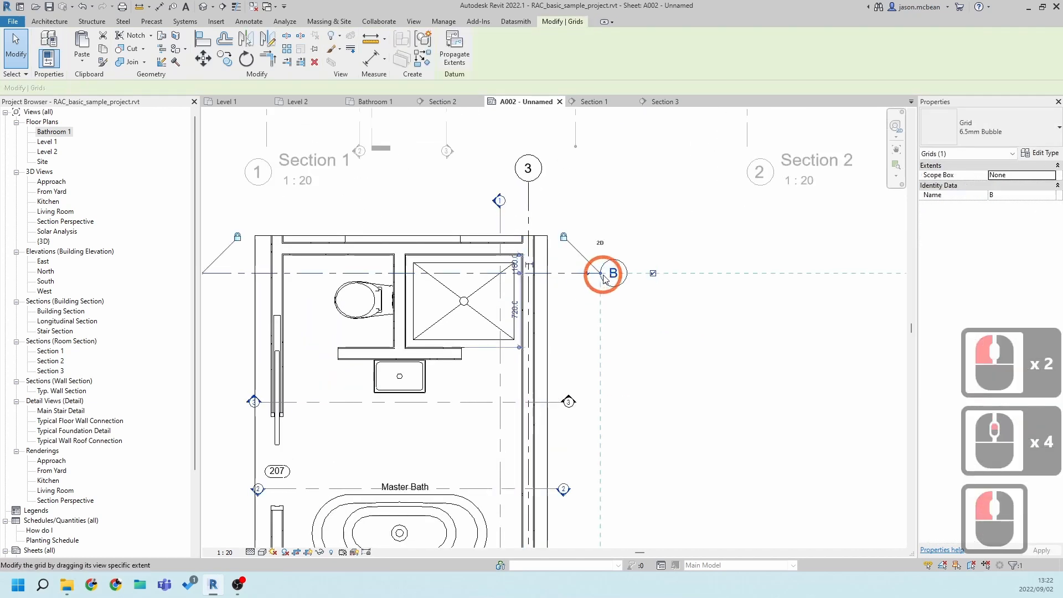
{"action": "left_click_drag", "start_coordinate": [601, 273], "coordinate": [566, 274]}
{"action": "scroll", "coordinate": [562, 259], "scroll_direction": "down", "scroll_amount": 1}
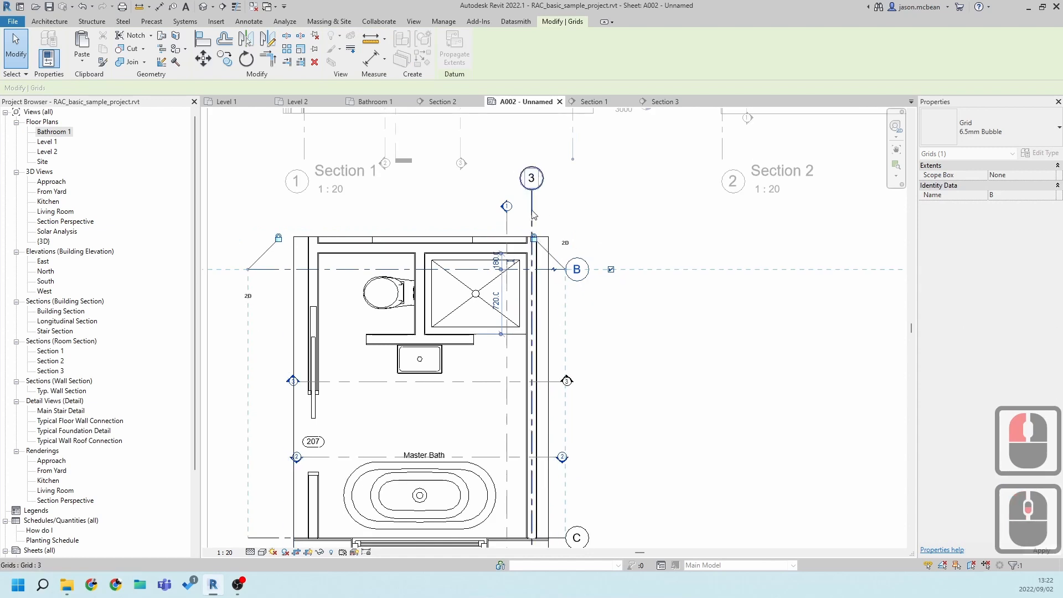
{"action": "left_click", "coordinate": [536, 200]}
{"action": "left_click_drag", "start_coordinate": [546, 221], "coordinate": [547, 221]}
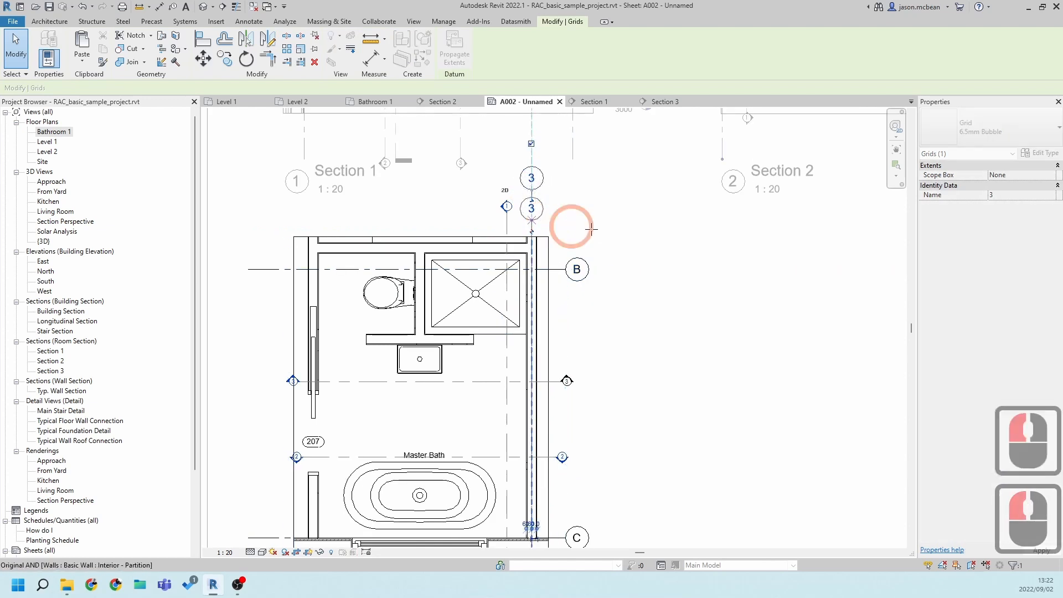
{"action": "left_click", "coordinate": [591, 230]}
{"action": "scroll", "coordinate": [539, 291], "scroll_direction": "down", "scroll_amount": 3}
{"action": "double_click", "coordinate": [617, 475]}
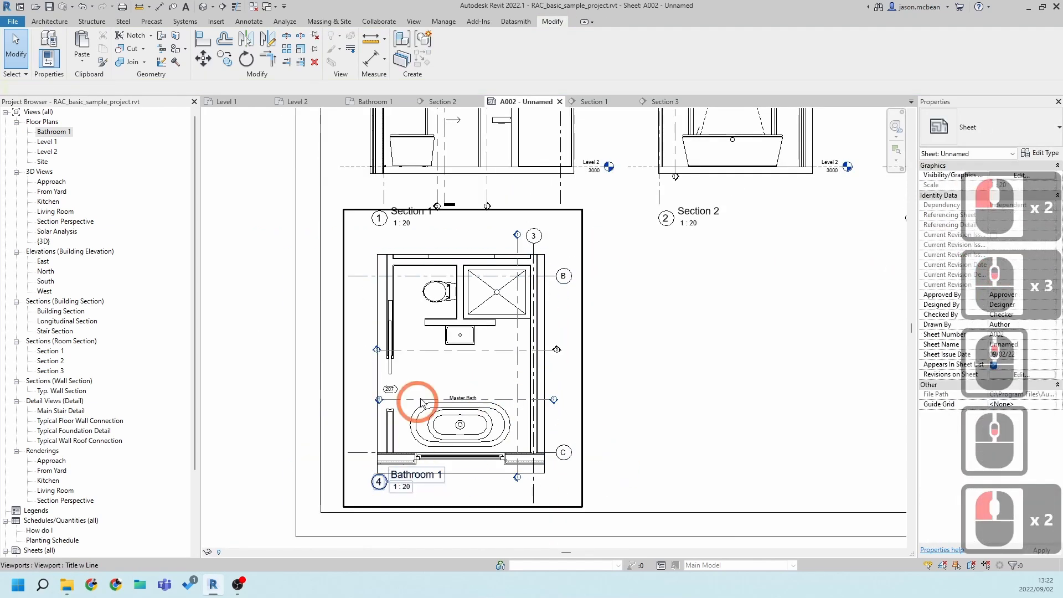
Reactivate the Bathroom 1 view, hide its crop region and return to the sheet
{"action": "scroll", "coordinate": [491, 505], "scroll_direction": "down", "scroll_amount": 5}
{"action": "double_click", "coordinate": [487, 403]}
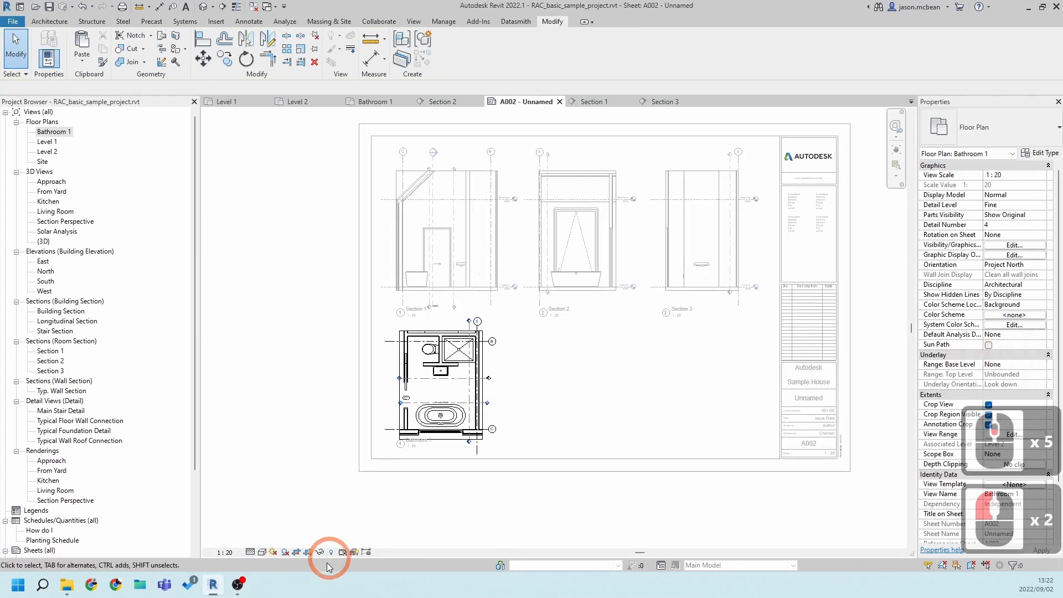
{"action": "left_click", "coordinate": [312, 554]}
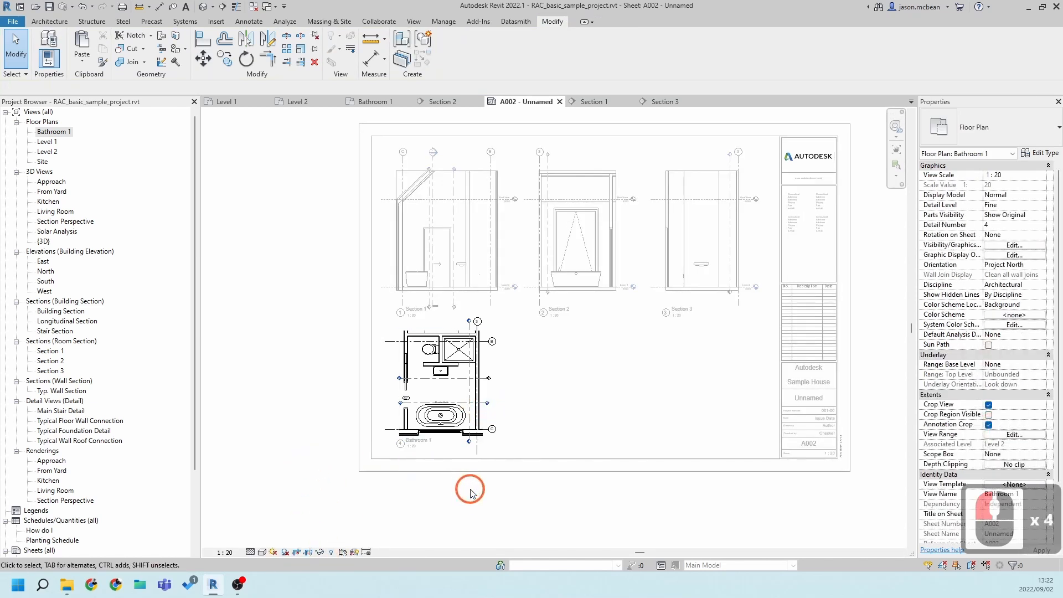
{"action": "double_click", "coordinate": [488, 478]}
{"action": "key", "text": "Escape"}
{"action": "key", "text": "Escape"}
{"action": "scroll", "coordinate": [479, 426], "scroll_direction": "up", "scroll_amount": 2}
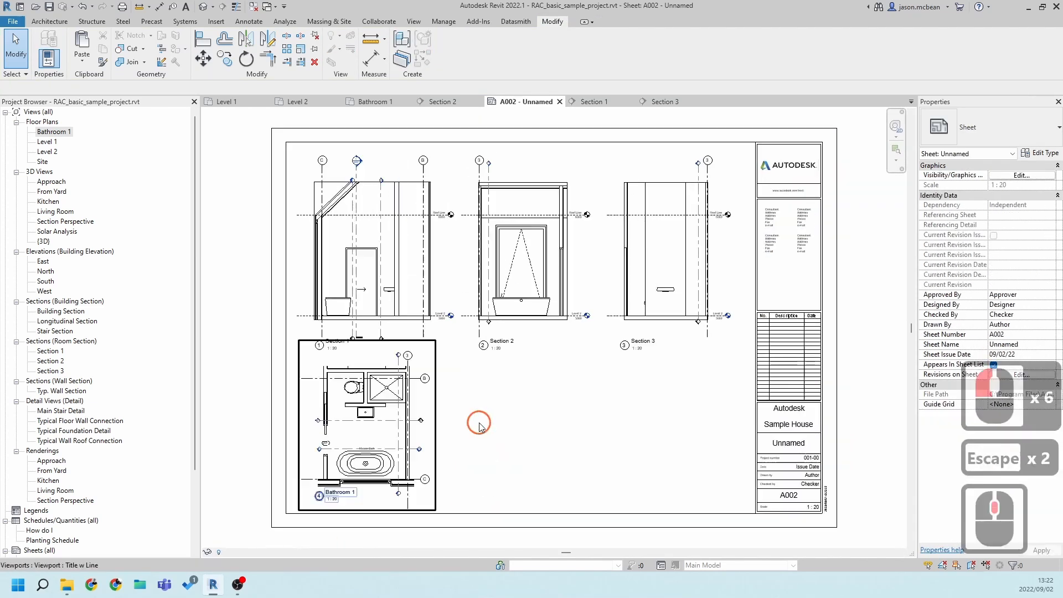
Activate the Section 1 view on the sheet and hide the whole category of its section marks in that view
{"action": "middle_click_drag", "start_coordinate": [439, 331], "coordinate": [429, 398]}
{"action": "double_click", "coordinate": [358, 333]}
{"action": "scroll", "coordinate": [370, 317], "scroll_direction": "up", "scroll_amount": 4}
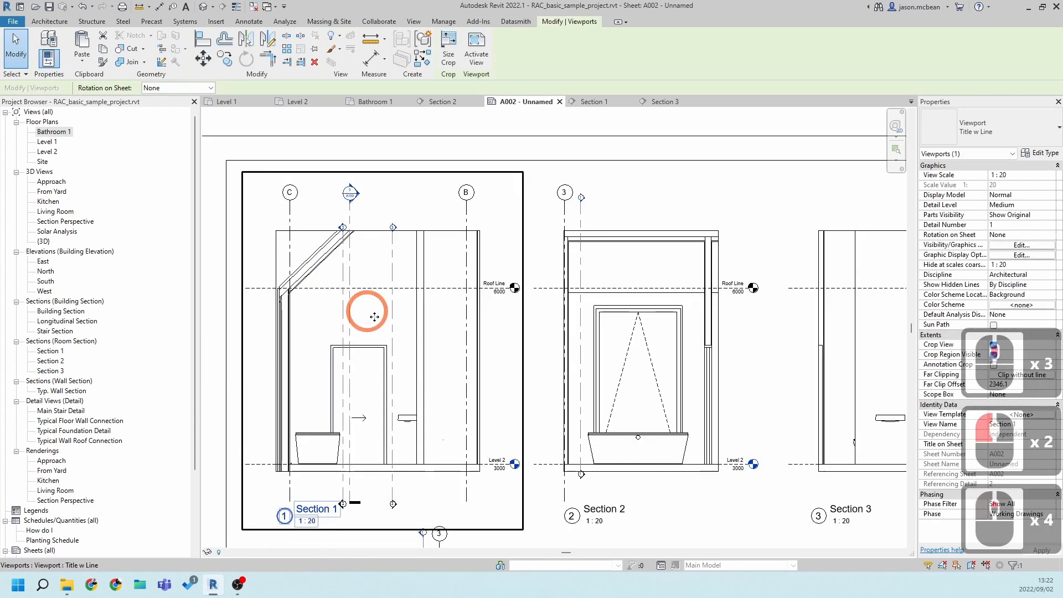
{"action": "double_click", "coordinate": [375, 318]}
{"action": "left_click", "coordinate": [340, 250]}
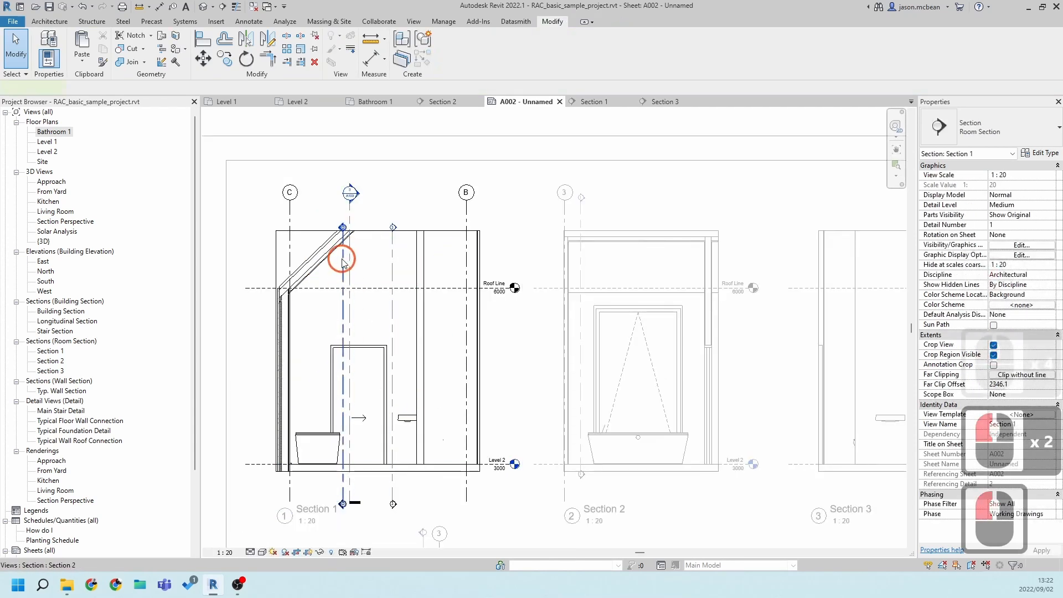
{"action": "right_click", "coordinate": [341, 263]}
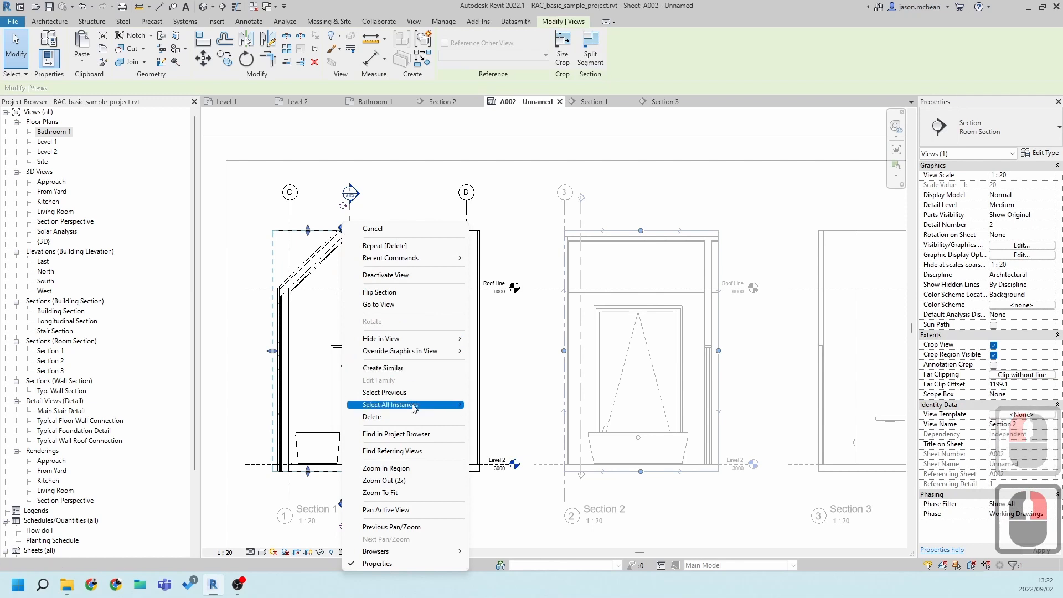
{"action": "left_click", "coordinate": [489, 405]}
{"action": "right_click", "coordinate": [395, 334]}
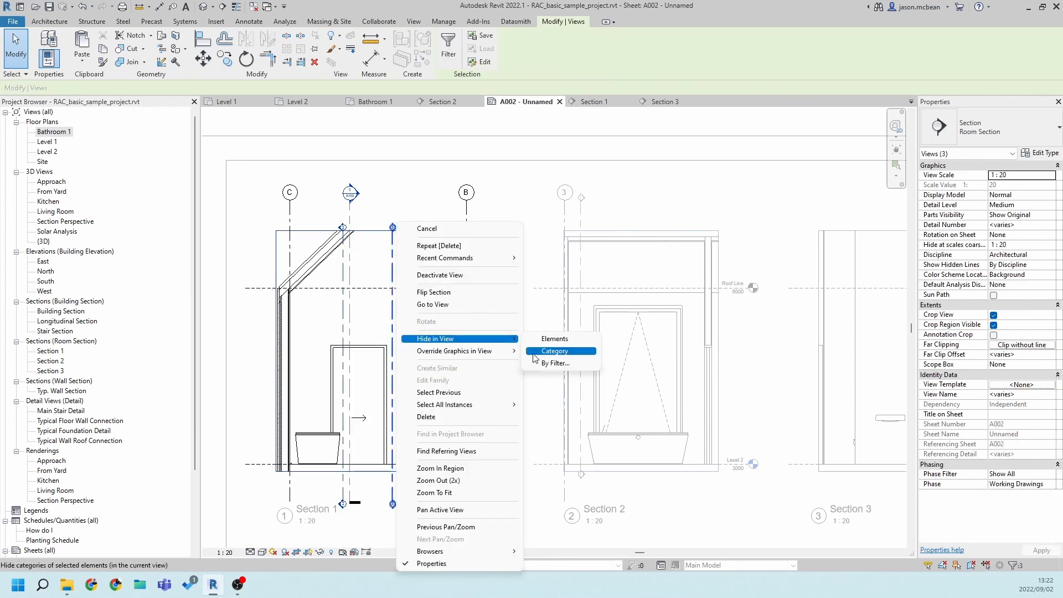
{"action": "left_click", "coordinate": [533, 355]}
{"action": "left_click", "coordinate": [514, 341]}
{"action": "left_click", "coordinate": [484, 303]}
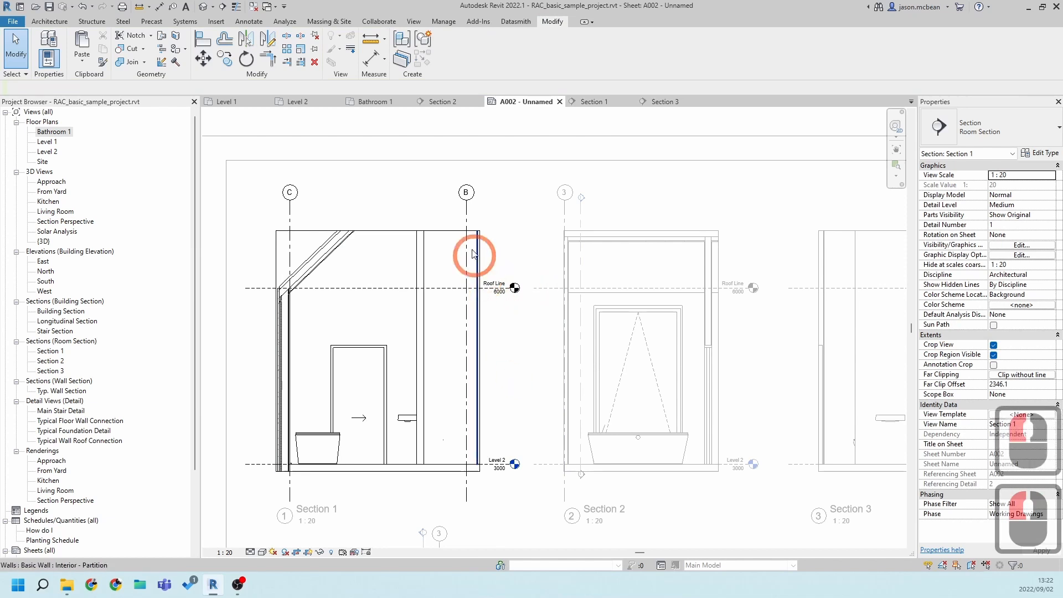
Shorten grids B and C in Section 1 at their bubble ends and lower ends, then deactivate the view
{"action": "left_click", "coordinate": [469, 216]}
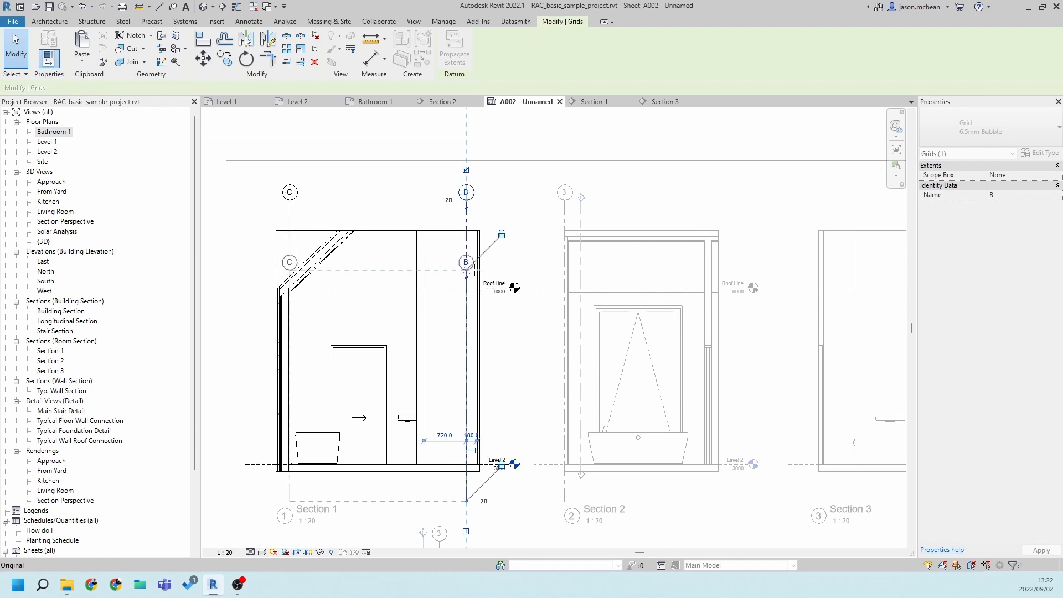
{"action": "left_click_drag", "start_coordinate": [475, 271], "coordinate": [472, 273]}
{"action": "left_click_drag", "start_coordinate": [465, 487], "coordinate": [466, 483]}
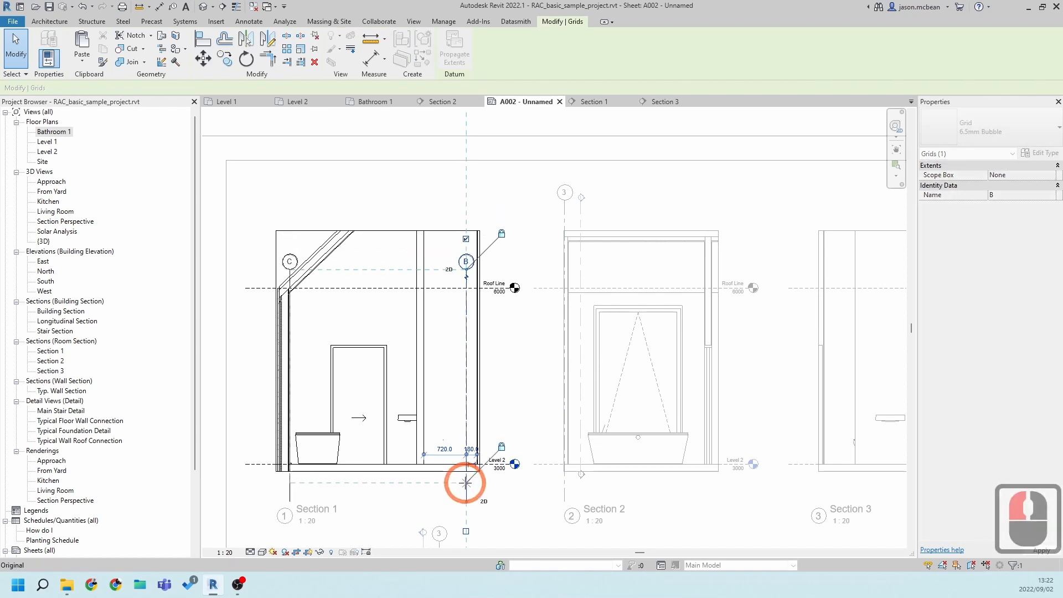
{"action": "double_click", "coordinate": [302, 208]}
Activate the Section 2 view, hide the category of its section mark in that view, and return to the sheet
{"action": "middle_click_drag", "start_coordinate": [406, 374], "coordinate": [436, 304]}
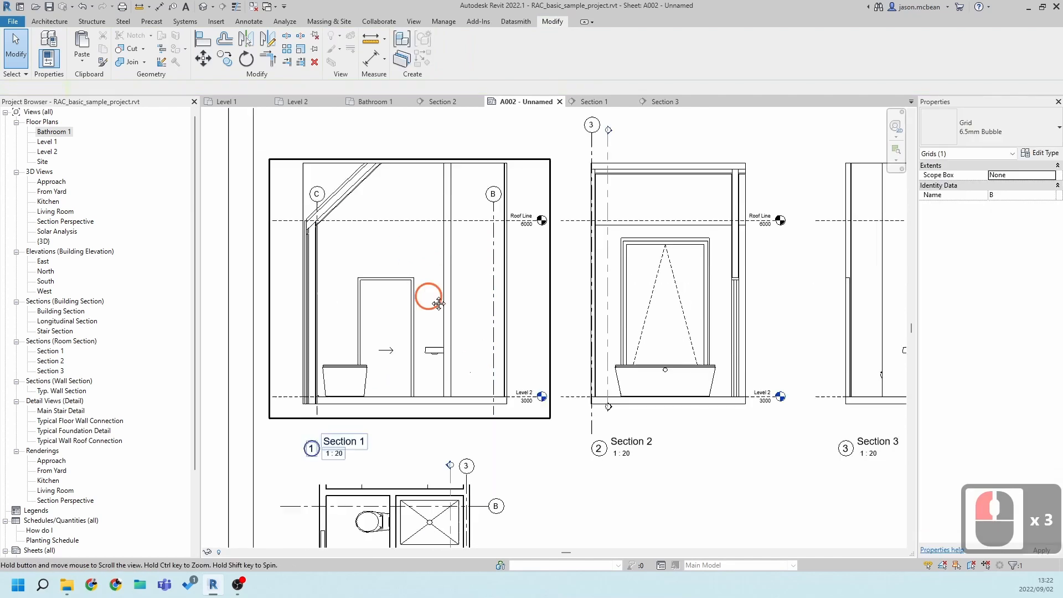
{"action": "scroll", "coordinate": [446, 314], "scroll_direction": "down", "scroll_amount": 2}
{"action": "middle_click_drag", "start_coordinate": [554, 406], "coordinate": [492, 413]}
{"action": "left_click", "coordinate": [511, 355]}
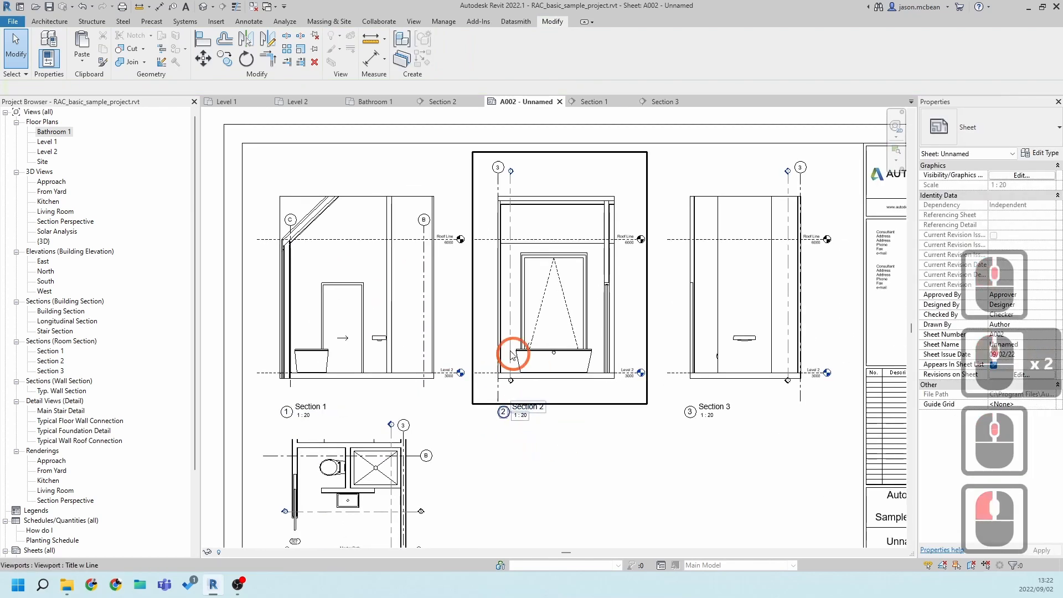
{"action": "double_click", "coordinate": [507, 277]}
{"action": "right_click", "coordinate": [514, 222]}
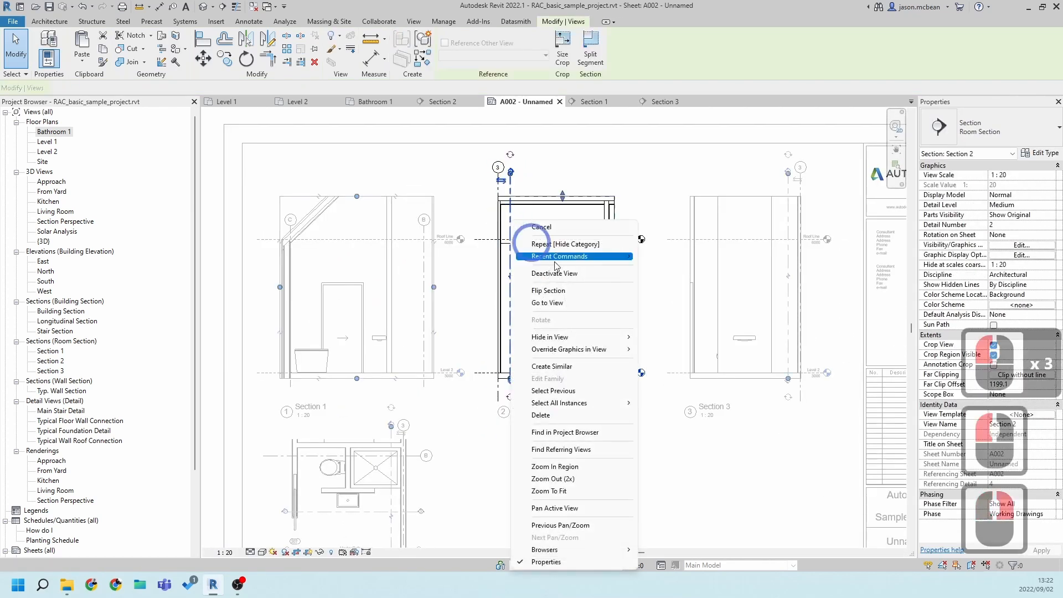
{"action": "left_click", "coordinate": [669, 351]}
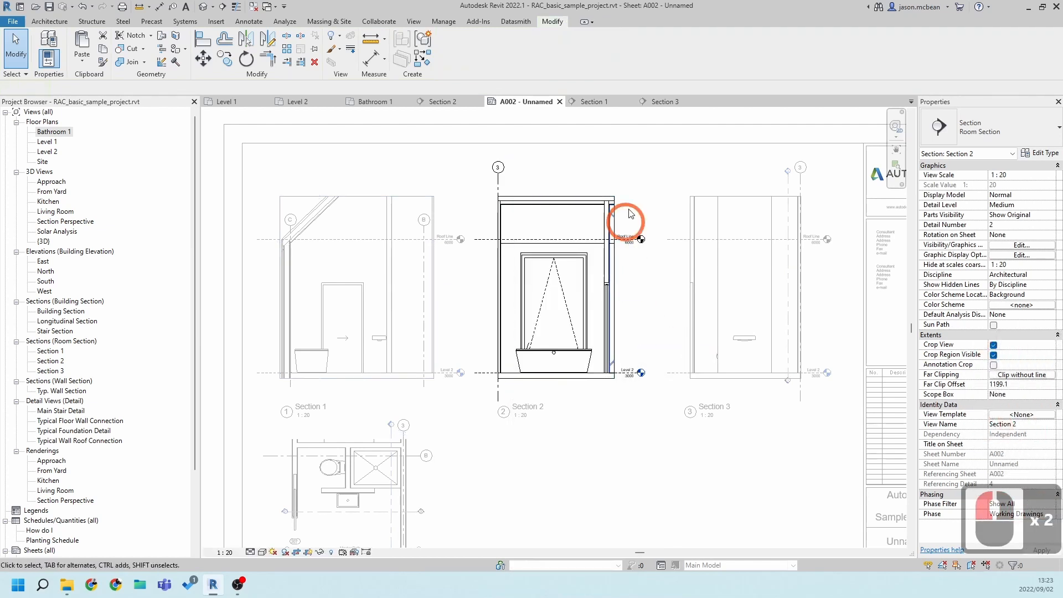
{"action": "double_click", "coordinate": [646, 207]}
{"action": "middle_click_drag", "start_coordinate": [689, 240], "coordinate": [420, 261]}
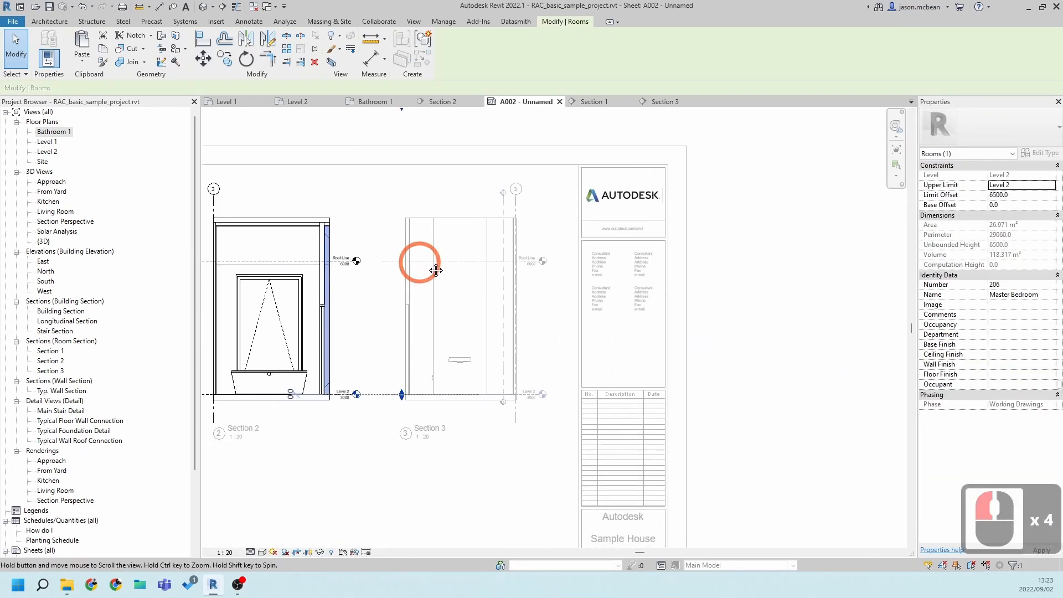
{"action": "double_click", "coordinate": [513, 481]}
{"action": "key", "text": "Escape"}
Activate the Section 3 view, hide the category of its section mark in that view, and return to the sheet
{"action": "double_click", "coordinate": [441, 325]}
{"action": "left_click", "coordinate": [520, 205]}
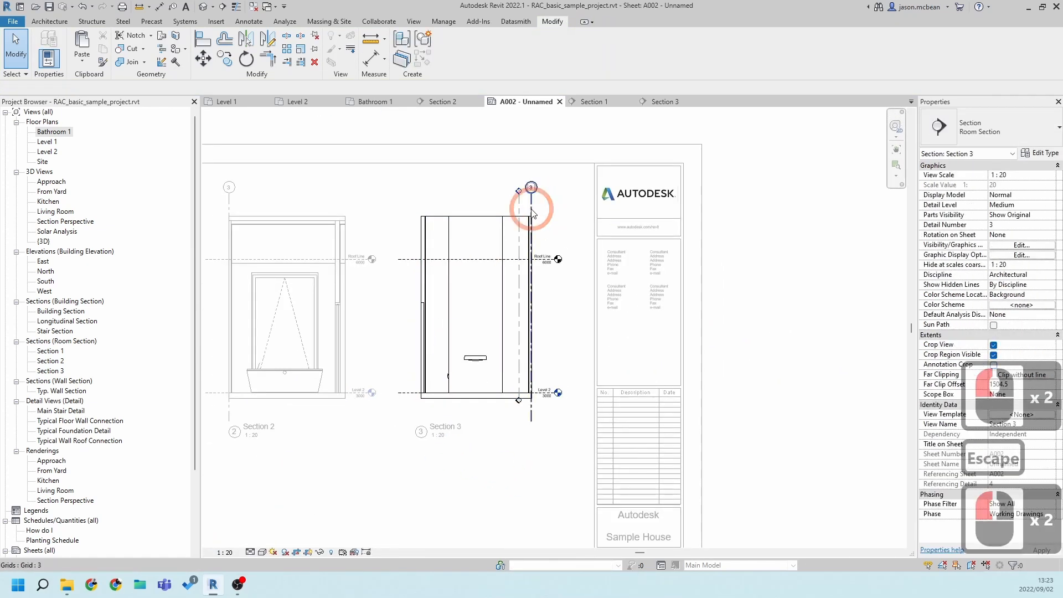
{"action": "right_click", "coordinate": [522, 212]}
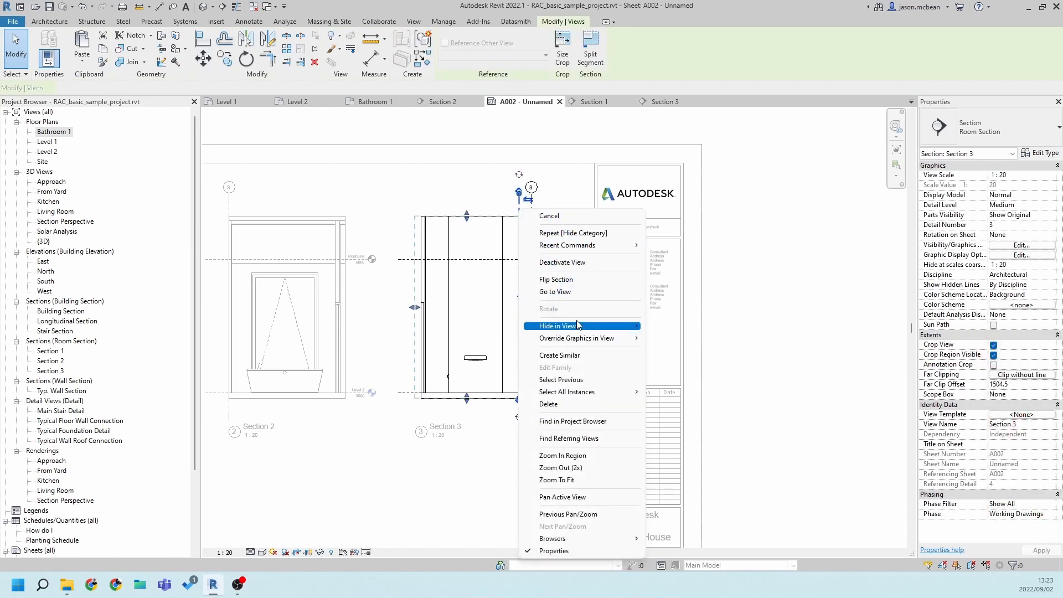
{"action": "left_click", "coordinate": [677, 339]}
{"action": "scroll", "coordinate": [593, 266], "scroll_direction": "down", "scroll_amount": 7}
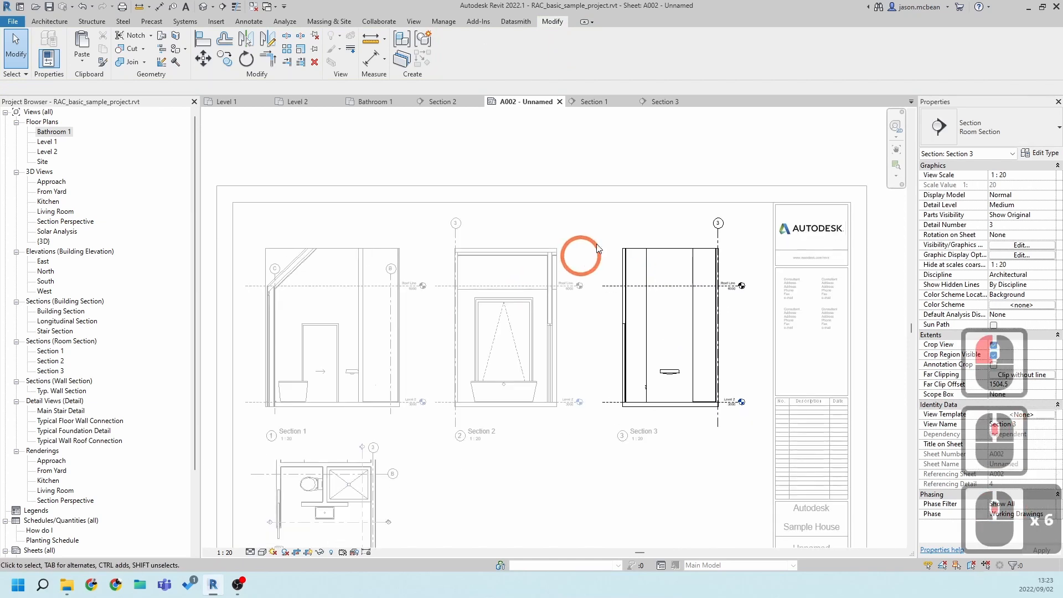
{"action": "key", "text": "Escape"}
{"action": "left_click", "coordinate": [592, 166]}
{"action": "scroll", "coordinate": [622, 256], "scroll_direction": "up", "scroll_amount": 7}
{"action": "key", "text": "Escape"}
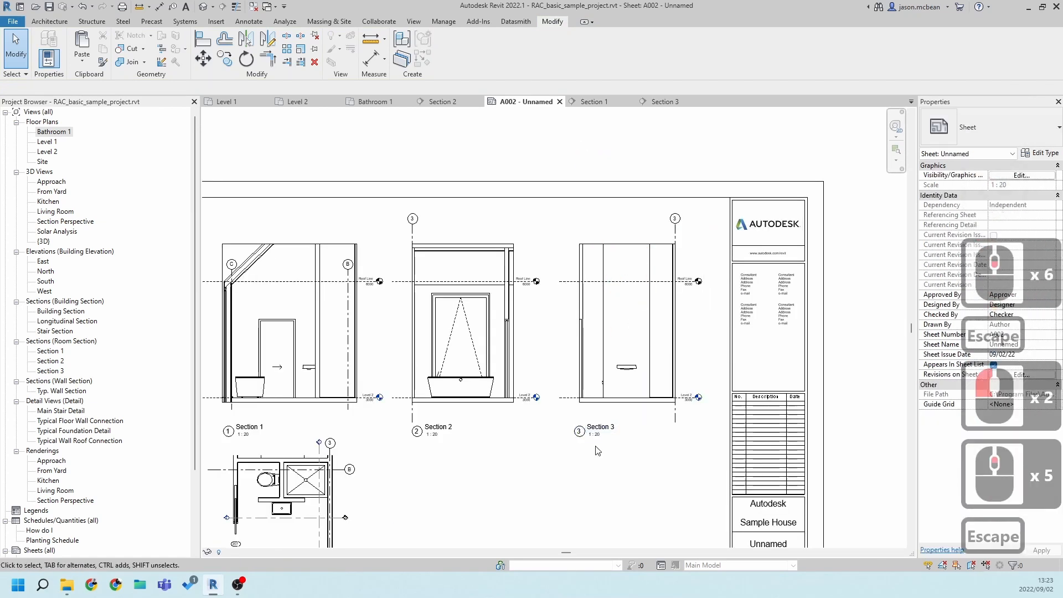
Move the Section 1, Section 2 and Section 3 view titles up together so they sit closer beneath their sections
{"action": "left_click", "coordinate": [427, 429]}
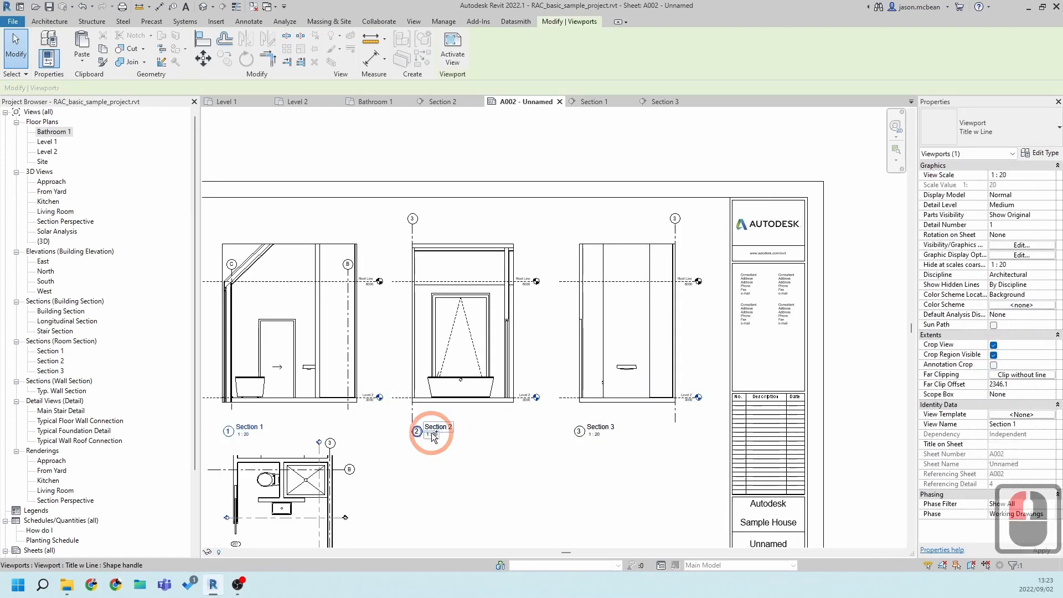
{"action": "left_click", "coordinate": [577, 428], "text": "ctrl"}
{"action": "left_click", "coordinate": [588, 428], "text": "ctrl"}
{"action": "left_click_drag", "start_coordinate": [590, 415], "coordinate": [590, 402]}
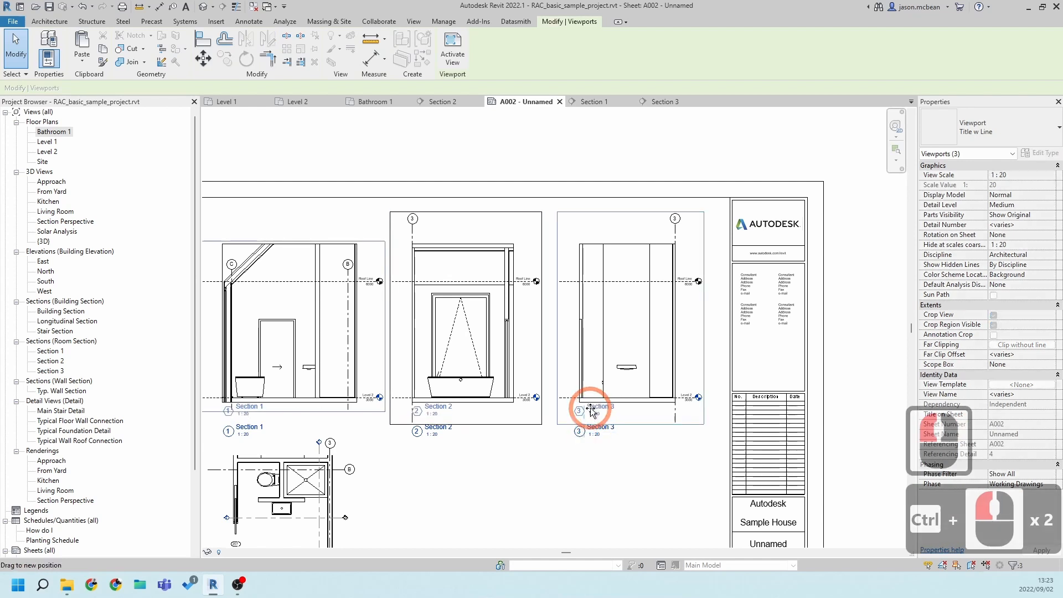
{"action": "key", "text": "Escape"}
{"action": "key", "text": "Escape"}
{"action": "key", "text": "Escape"}
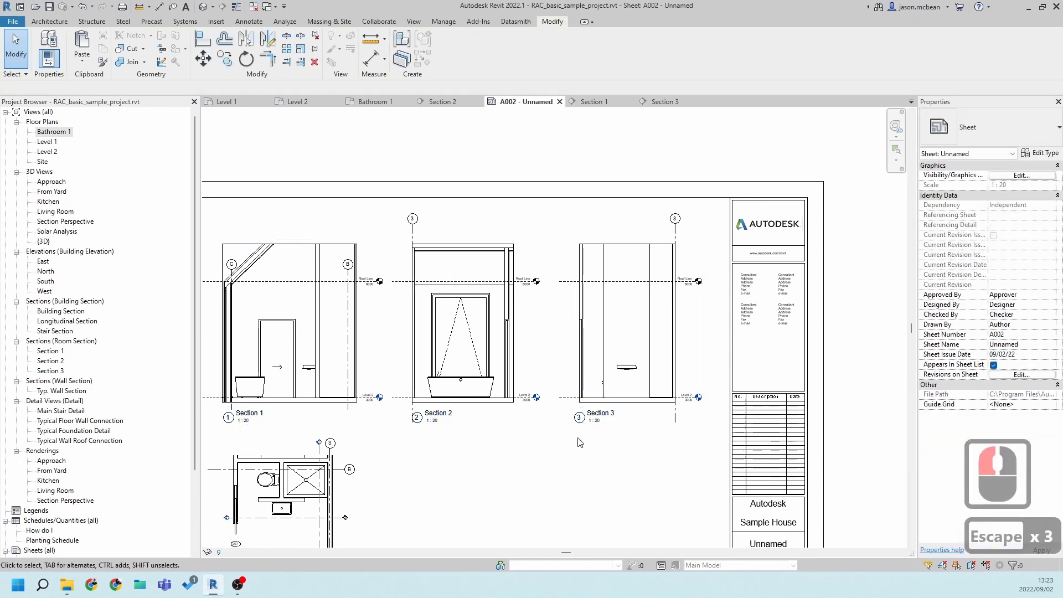
Examine the whole sheet layout and check the detail numbers of the Section 1, Section 2 and Section 3 viewports
{"action": "middle_click_drag", "start_coordinate": [545, 418], "coordinate": [581, 393]}
{"action": "middle_click_drag", "start_coordinate": [434, 351], "coordinate": [440, 314]}
{"action": "scroll", "coordinate": [441, 316], "scroll_direction": "down", "scroll_amount": 4}
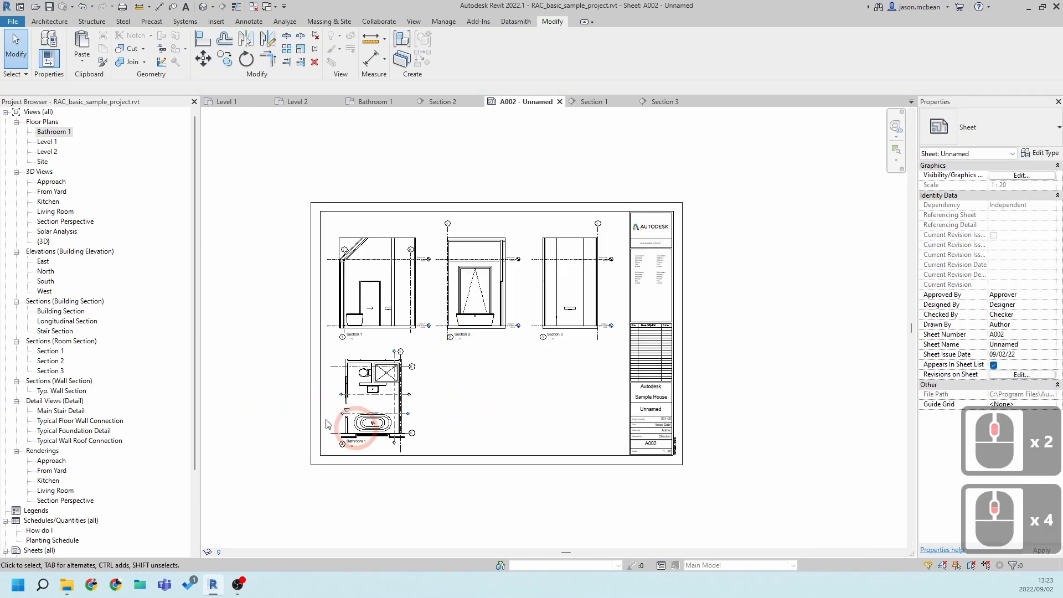
{"action": "left_click", "coordinate": [395, 279]}
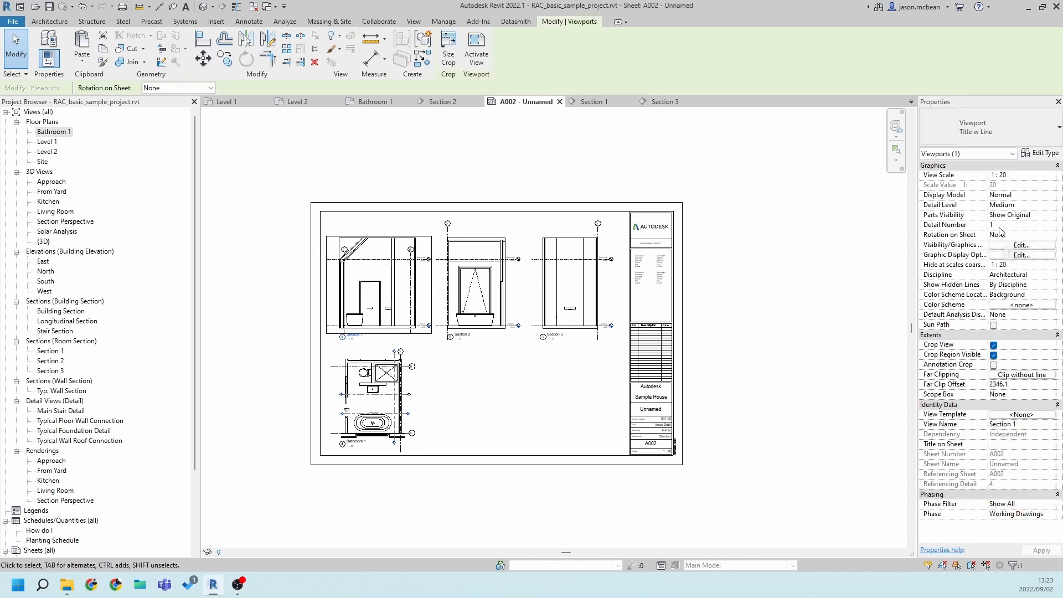
{"action": "key", "text": "Escape"}
{"action": "left_click", "coordinate": [451, 285]}
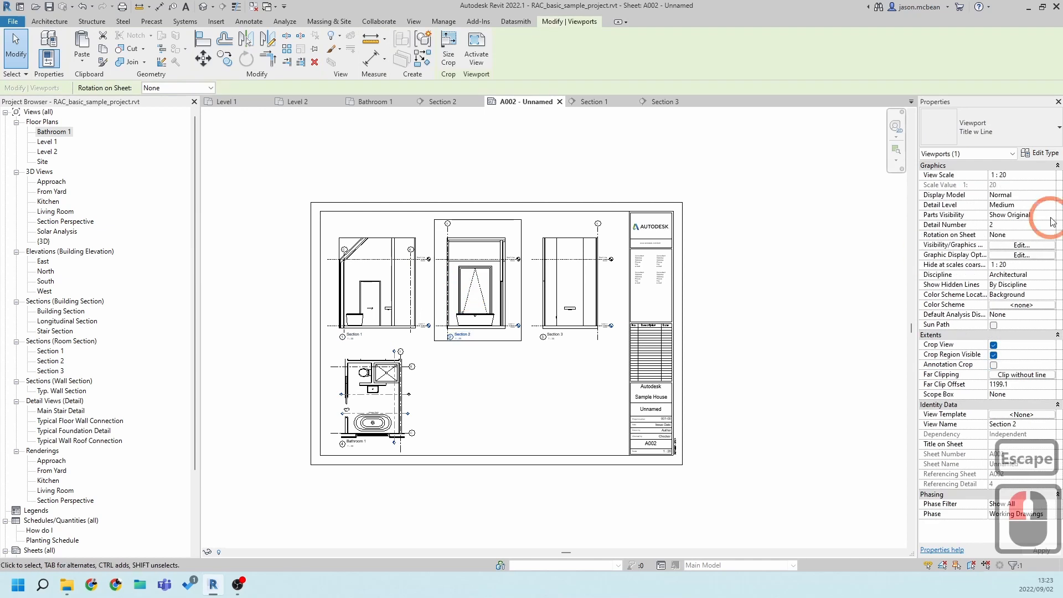
{"action": "key", "text": "Escape"}
{"action": "left_click", "coordinate": [683, 301]}
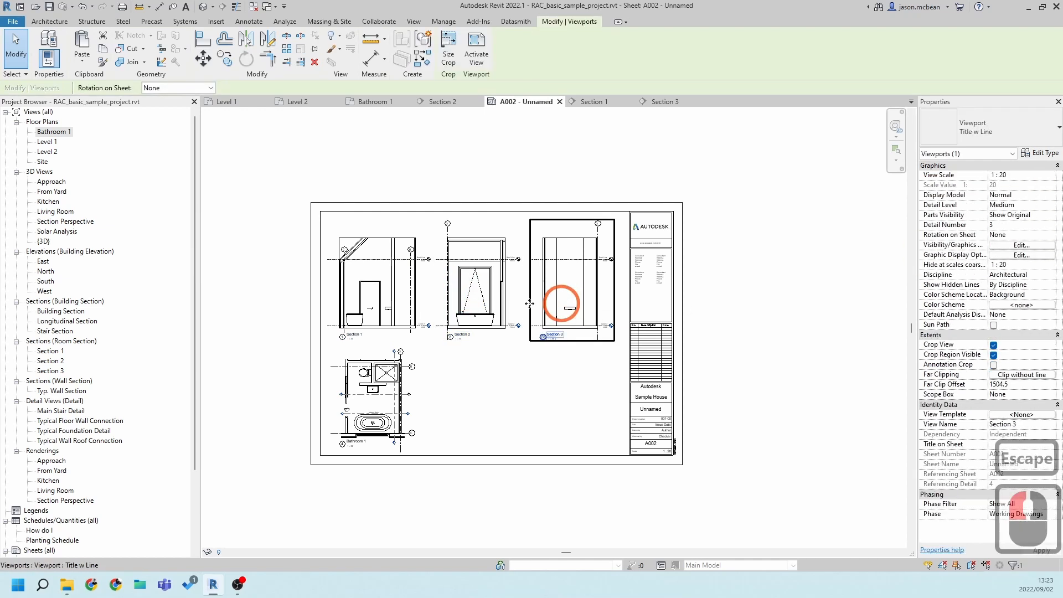
{"action": "key", "text": "Escape"}
Set the Section 1 viewport's detail number to S1
{"action": "scroll", "coordinate": [473, 301], "scroll_direction": "up", "scroll_amount": 4}
{"action": "left_click", "coordinate": [448, 325]}
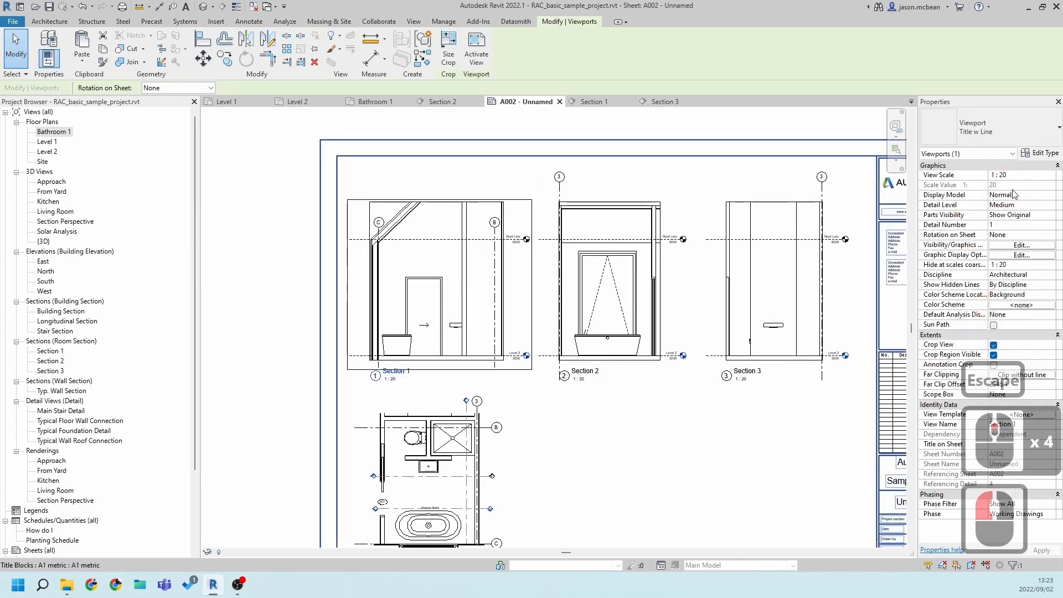
{"action": "left_click", "coordinate": [1009, 224]}
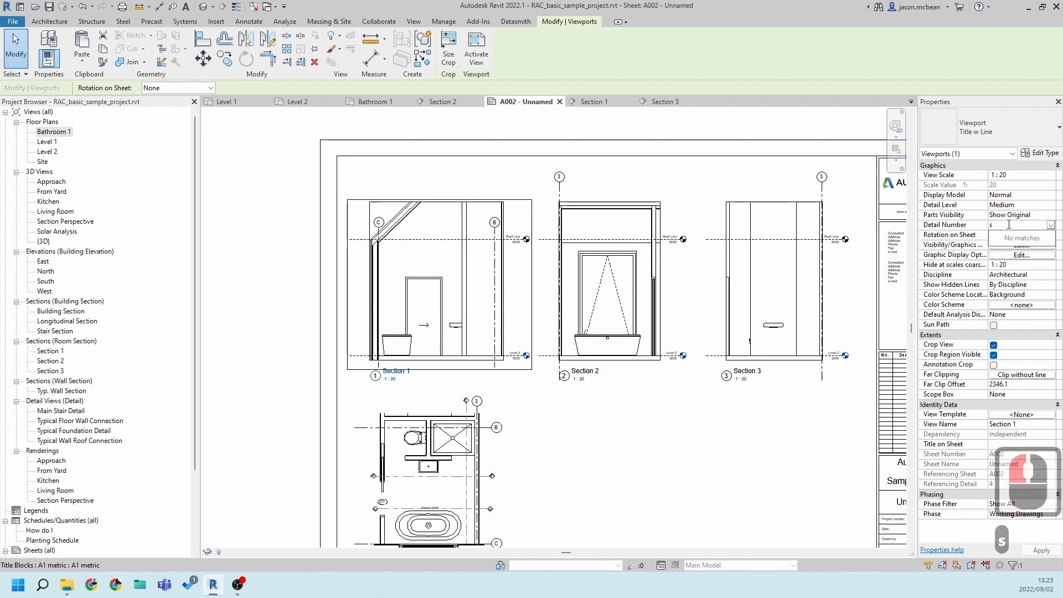
{"action": "double_click", "coordinate": [1009, 225]}
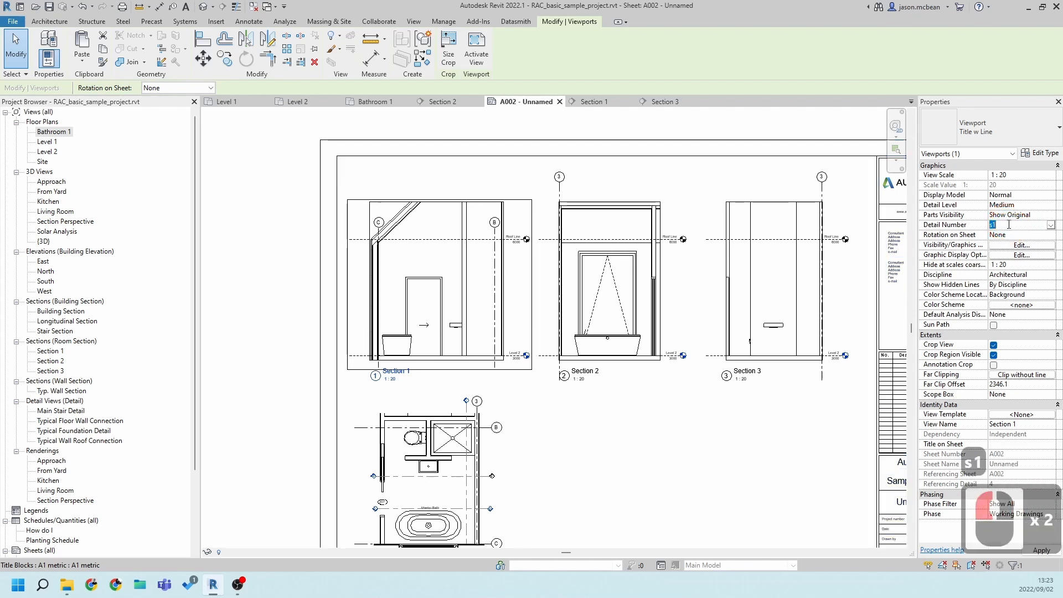
{"action": "type", "text": "S"}
{"action": "left_click", "coordinate": [674, 464]}
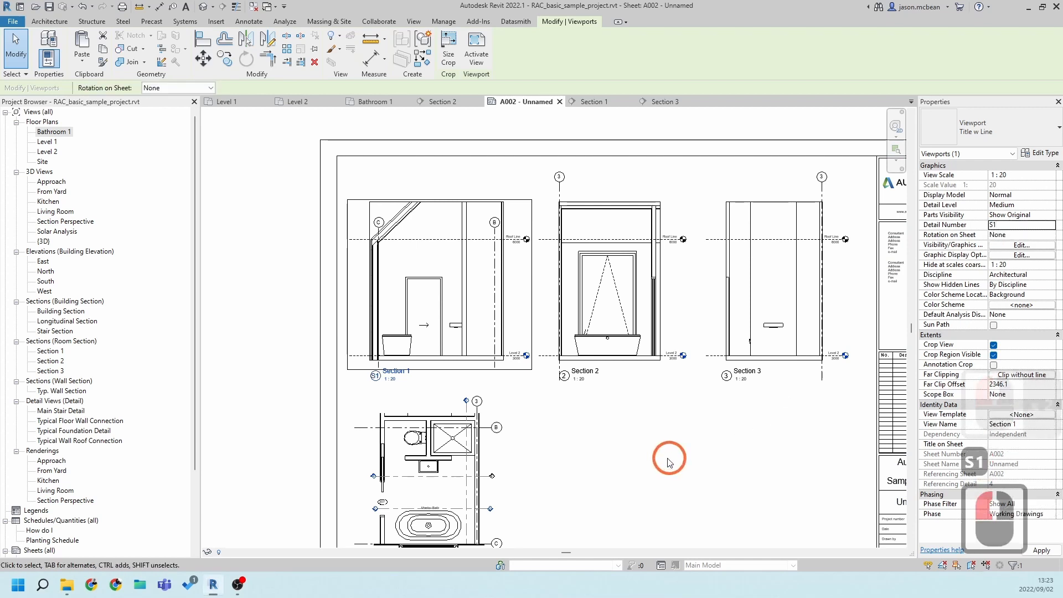
{"action": "key", "text": "Escape"}
Examine the section marks on the Bathroom 1 plan to compare their detail numbers
{"action": "scroll", "coordinate": [266, 468], "scroll_direction": "up", "scroll_amount": 6}
{"action": "scroll", "coordinate": [423, 472], "scroll_direction": "up", "scroll_amount": 3}
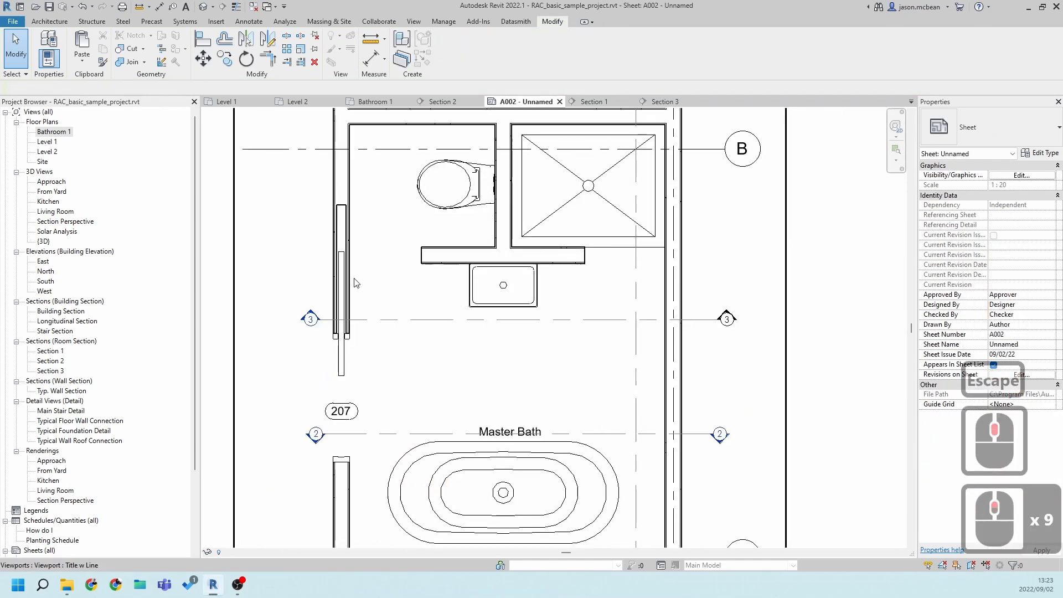
{"action": "scroll", "coordinate": [388, 332], "scroll_direction": "down", "scroll_amount": 4}
{"action": "scroll", "coordinate": [475, 375], "scroll_direction": "up", "scroll_amount": 1}
{"action": "scroll", "coordinate": [525, 210], "scroll_direction": "up", "scroll_amount": 4}
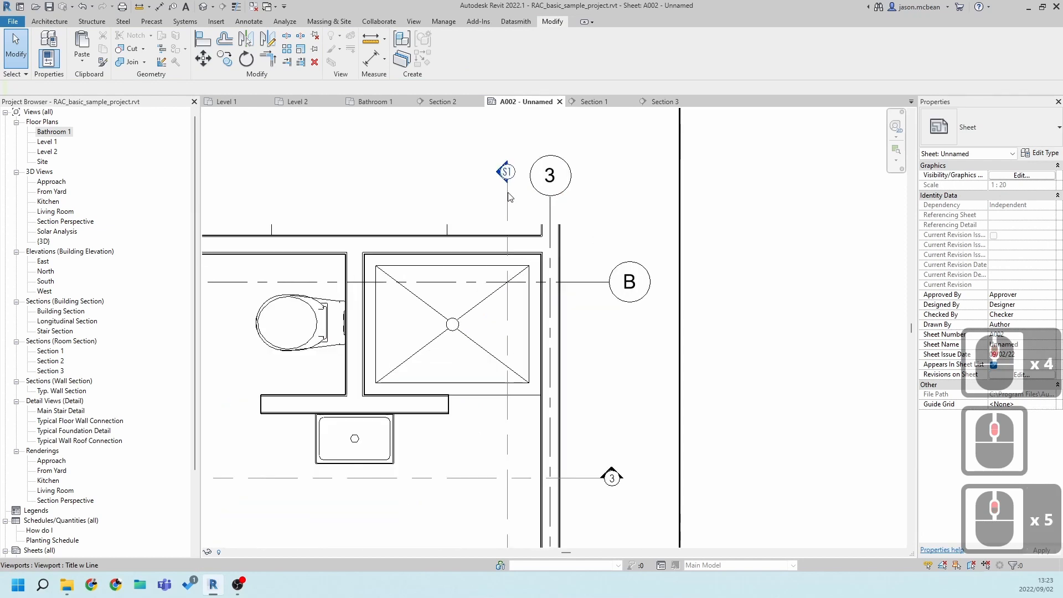
{"action": "scroll", "coordinate": [505, 264], "scroll_direction": "down", "scroll_amount": 6}
{"action": "scroll", "coordinate": [515, 426], "scroll_direction": "up", "scroll_amount": 11}
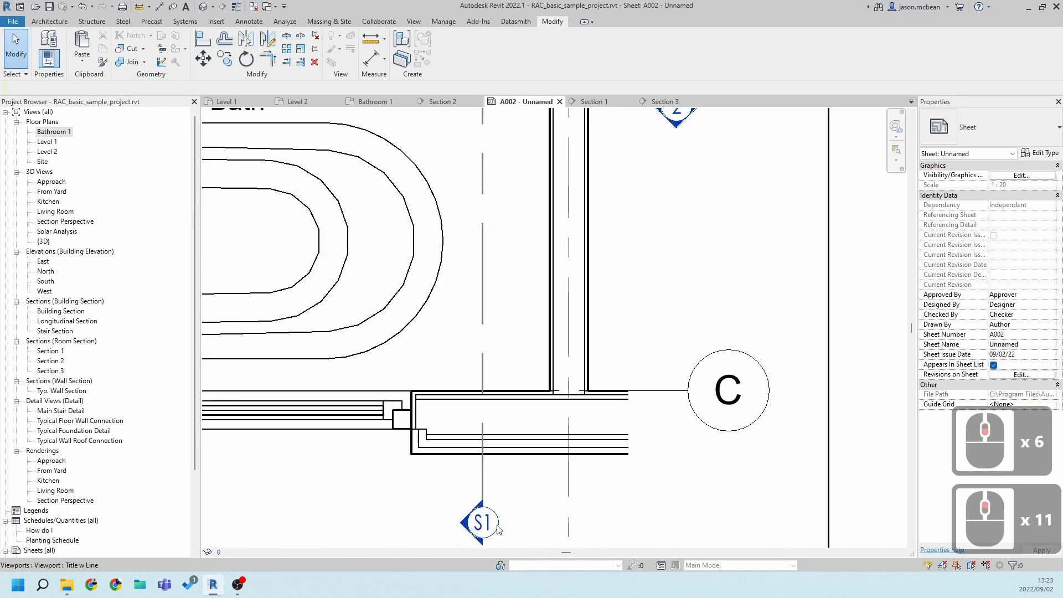
{"action": "scroll", "coordinate": [512, 415], "scroll_direction": "down", "scroll_amount": 5}
{"action": "scroll", "coordinate": [512, 416], "scroll_direction": "up", "scroll_amount": 1}
{"action": "scroll", "coordinate": [576, 294], "scroll_direction": "up", "scroll_amount": 11}
{"action": "key", "text": "Escape"}
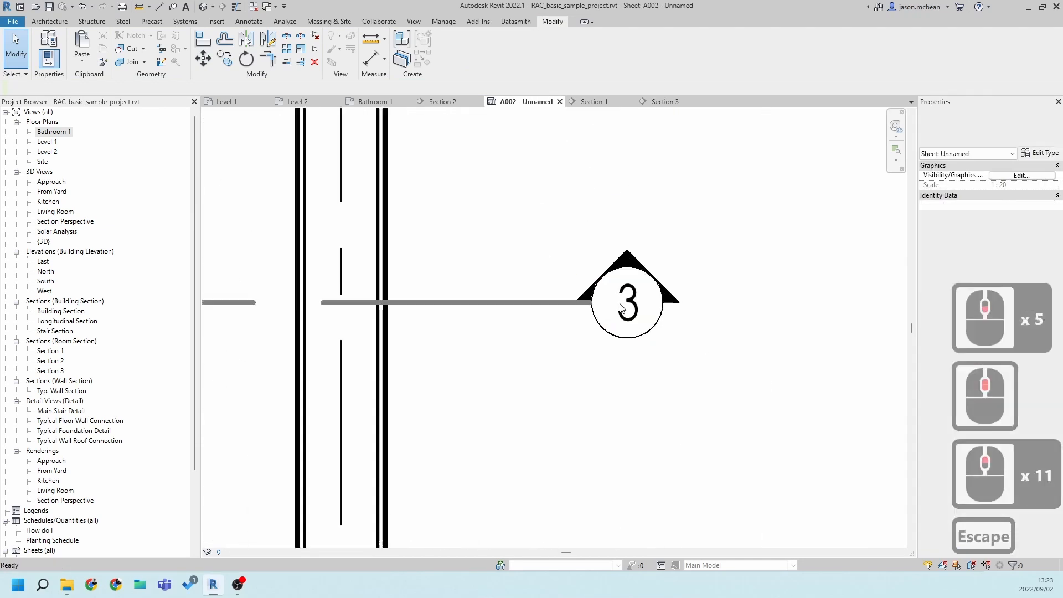
{"action": "scroll", "coordinate": [523, 354], "scroll_direction": "down", "scroll_amount": 14}
{"action": "scroll", "coordinate": [523, 355], "scroll_direction": "down", "scroll_amount": 6}
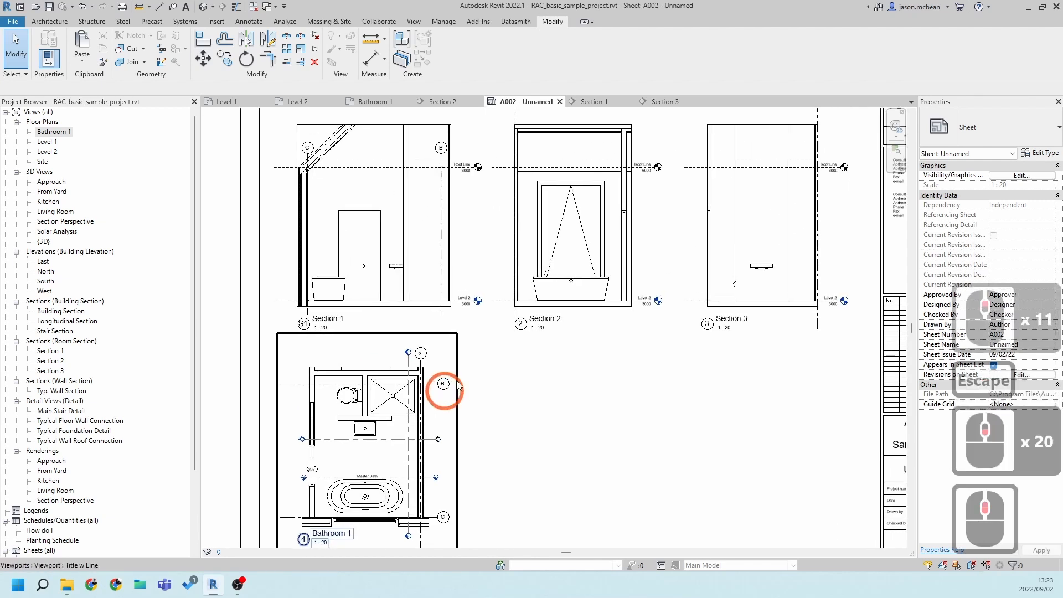
Set the Section 2 viewport's detail number to S2
{"action": "left_click", "coordinate": [579, 292]}
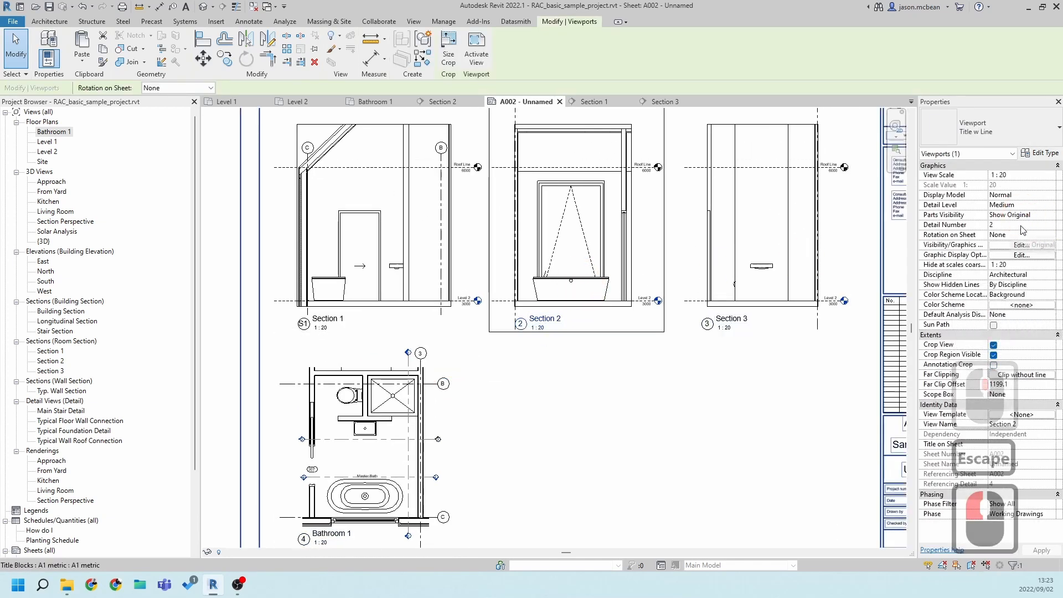
{"action": "left_click", "coordinate": [1021, 225]}
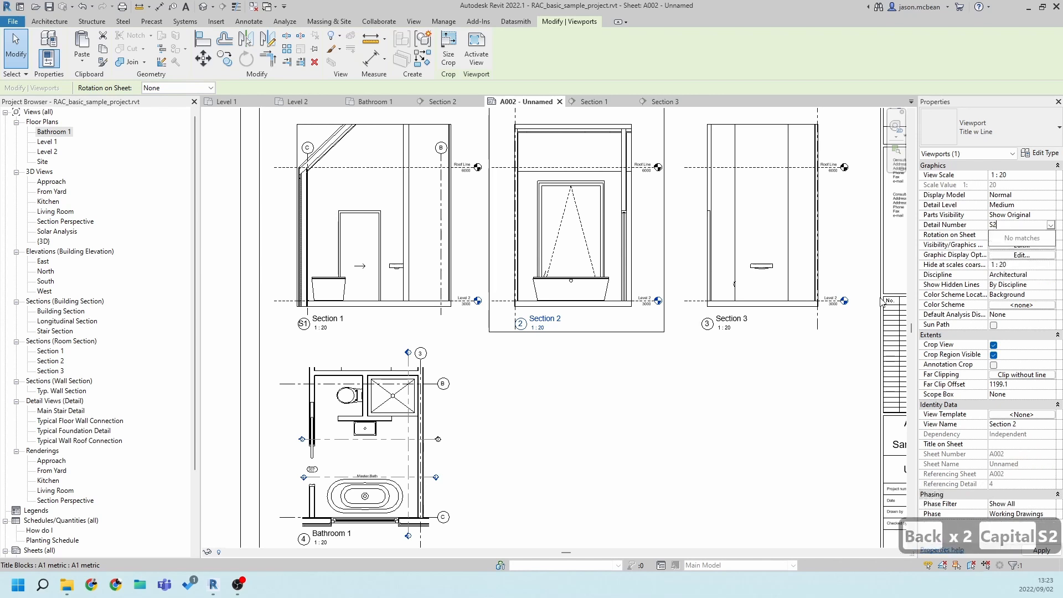
{"action": "left_click", "coordinate": [638, 482]}
Set the Section 3 viewport's detail number to S3
{"action": "middle_click_drag", "start_coordinate": [680, 404], "coordinate": [633, 408]}
{"action": "left_click", "coordinate": [693, 309]}
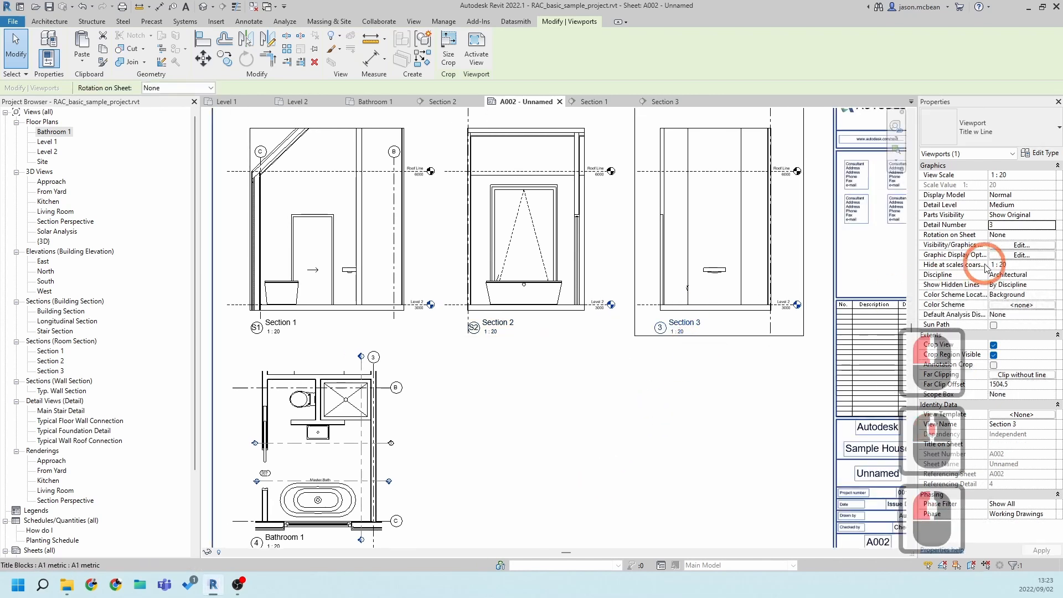
{"action": "left_click", "coordinate": [1005, 223]}
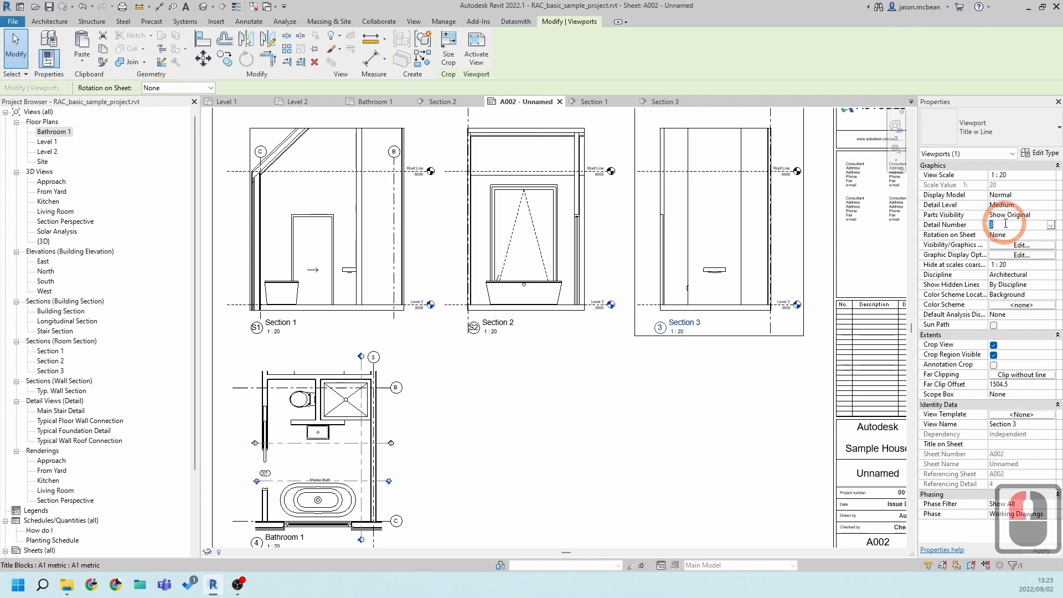
{"action": "left_click", "coordinate": [609, 434]}
{"action": "key", "text": "Escape"}
{"action": "key", "text": "Escape"}
{"action": "key", "text": "Escape"}
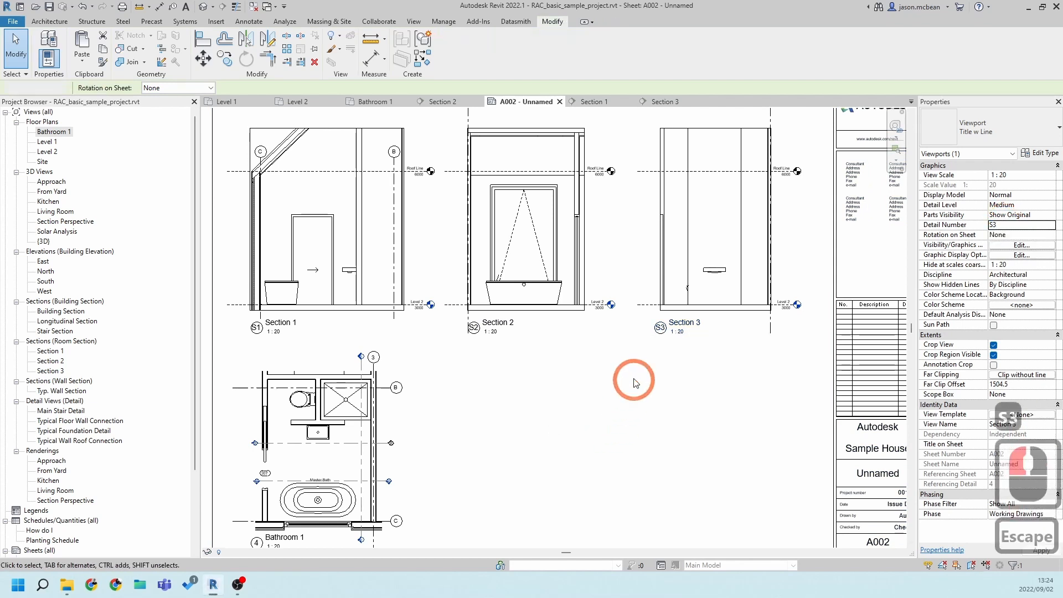
Check the section marks on the Bathroom 1 plan against the detail numbers in the three section viewport titles
{"action": "scroll", "coordinate": [272, 318], "scroll_direction": "up", "scroll_amount": 3}
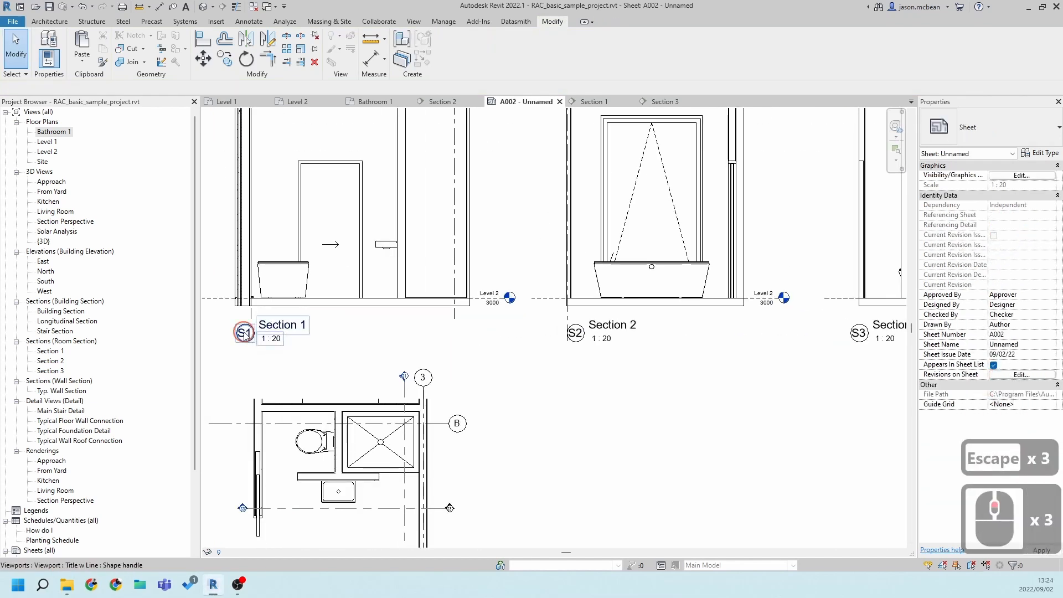
{"action": "left_click", "coordinate": [245, 335]}
{"action": "scroll", "coordinate": [532, 328], "scroll_direction": "down", "scroll_amount": 4}
{"action": "key", "text": "Escape"}
{"action": "middle_click_drag", "start_coordinate": [598, 401], "coordinate": [587, 336]}
{"action": "key", "text": "Escape"}
{"action": "scroll", "coordinate": [359, 376], "scroll_direction": "up", "scroll_amount": 6}
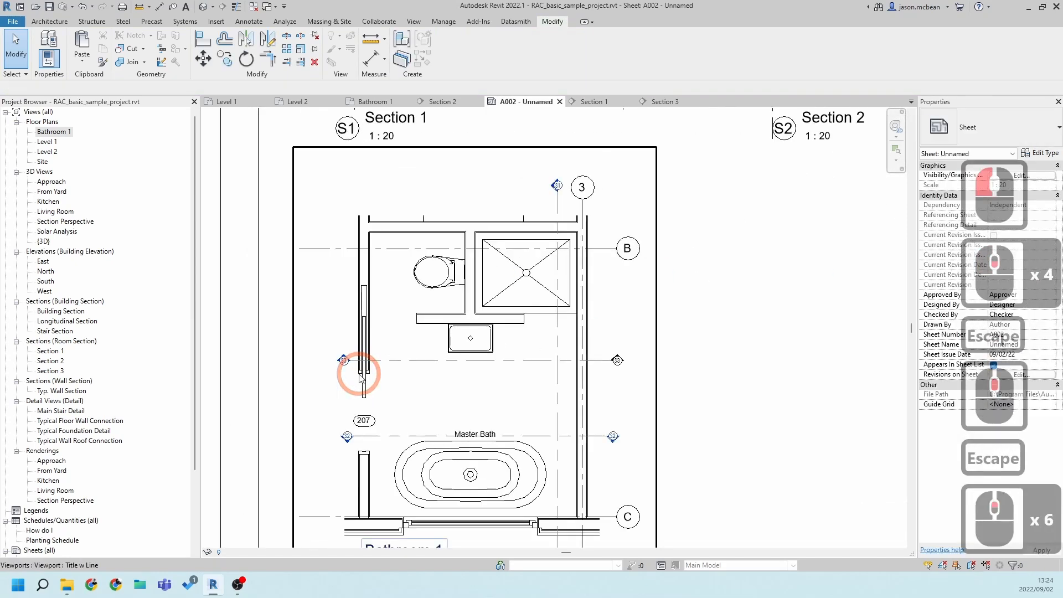
{"action": "scroll", "coordinate": [359, 375], "scroll_direction": "up", "scroll_amount": 6}
{"action": "scroll", "coordinate": [384, 393], "scroll_direction": "down", "scroll_amount": 10}
{"action": "left_click", "coordinate": [657, 373]}
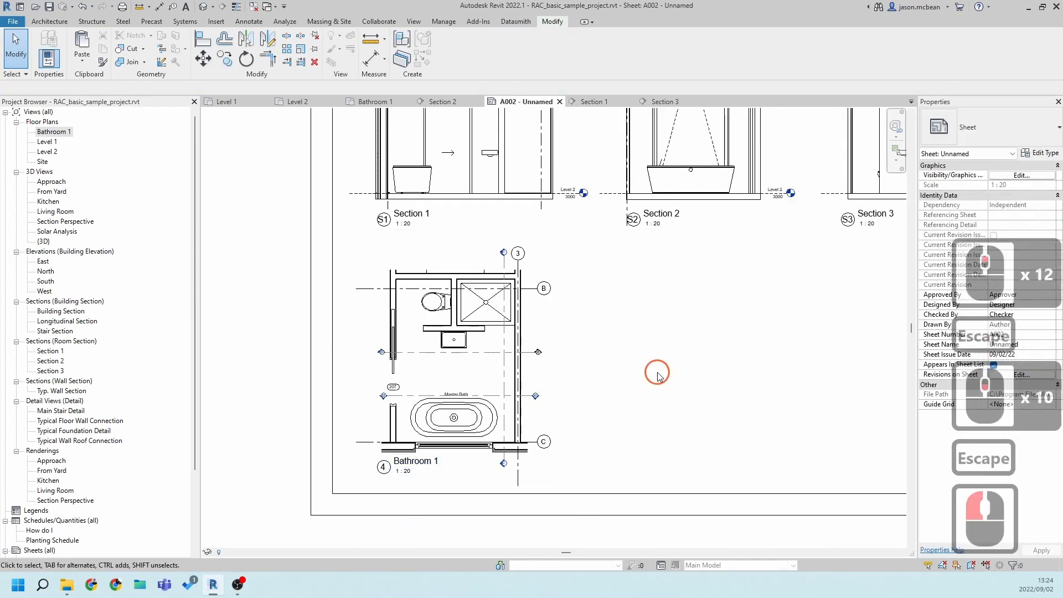
{"action": "left_click", "coordinate": [490, 462]}
{"action": "key", "text": "Escape"}
{"action": "middle_click_drag", "start_coordinate": [519, 438], "coordinate": [501, 432]}
{"action": "scroll", "coordinate": [430, 443], "scroll_direction": "up", "scroll_amount": 5}
{"action": "scroll", "coordinate": [519, 388], "scroll_direction": "down", "scroll_amount": 7}
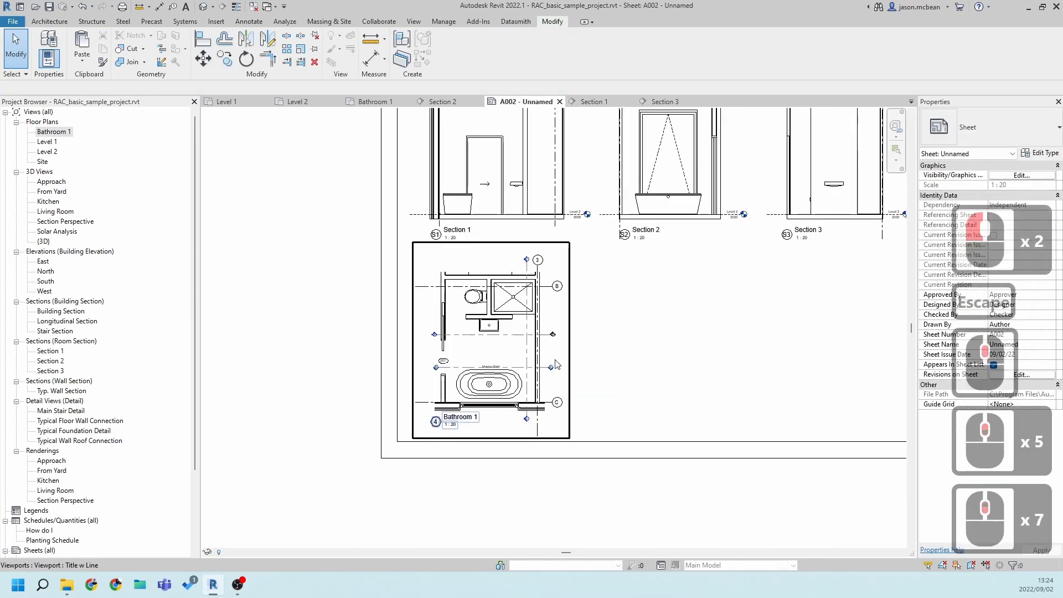
{"action": "scroll", "coordinate": [557, 364], "scroll_direction": "up", "scroll_amount": 10}
{"action": "scroll", "coordinate": [563, 363], "scroll_direction": "down", "scroll_amount": 10}
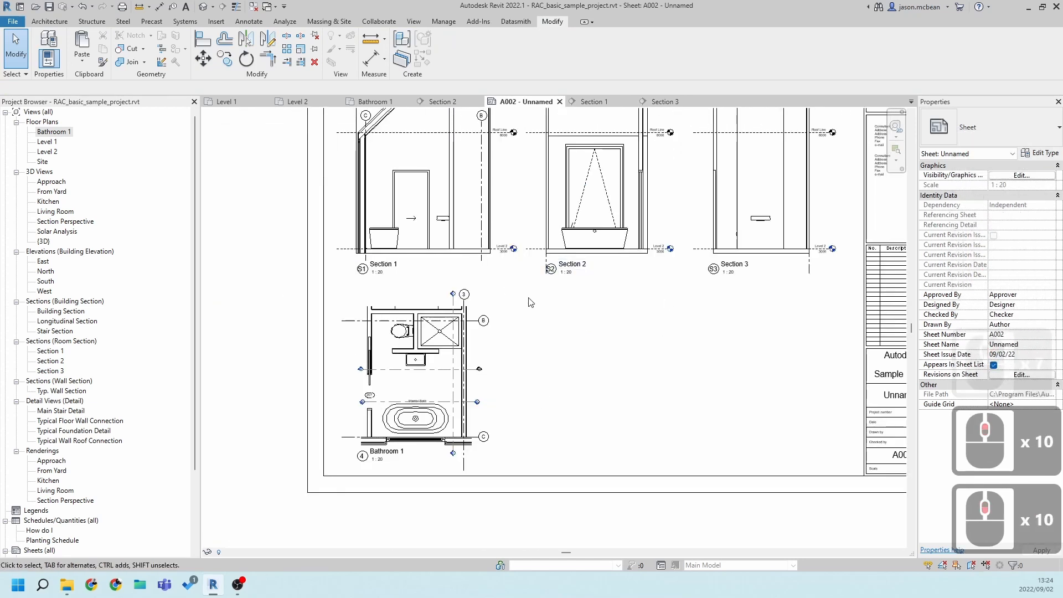
Nudge the Bathroom 1 viewport slightly upward on the sheet
{"action": "left_click", "coordinate": [463, 327]}
{"action": "middle_click_drag", "start_coordinate": [540, 409], "coordinate": [475, 492]}
{"action": "key", "text": "Up"}
Select the Section 1, Section 2 and Section 3 viewports together and nudge them up the sheet
{"action": "left_click", "coordinate": [382, 285]}
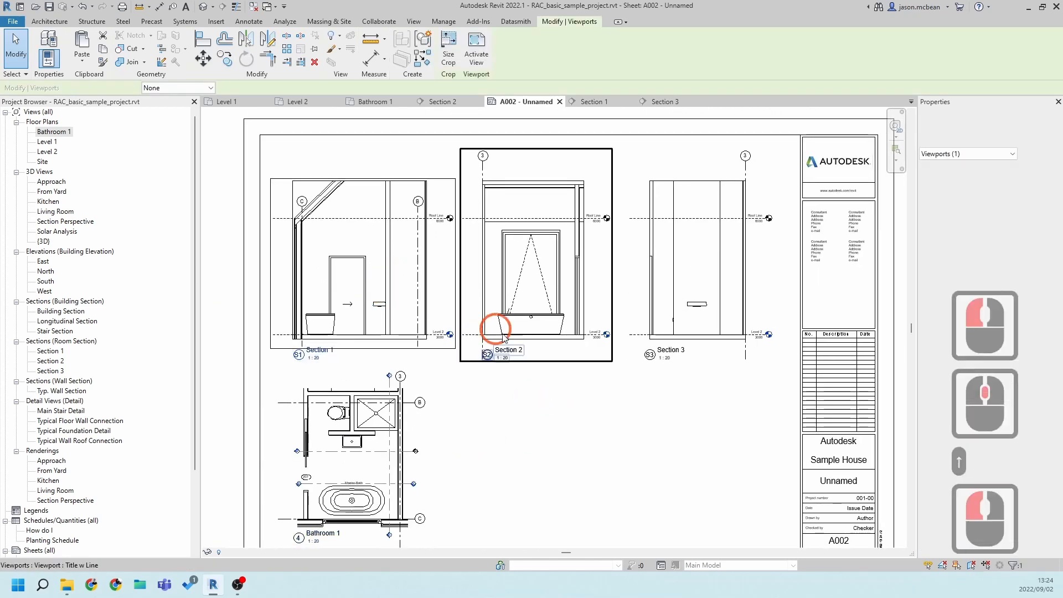
{"action": "scroll", "coordinate": [510, 339], "scroll_direction": "down", "scroll_amount": 4}
{"action": "key", "text": "Escape"}
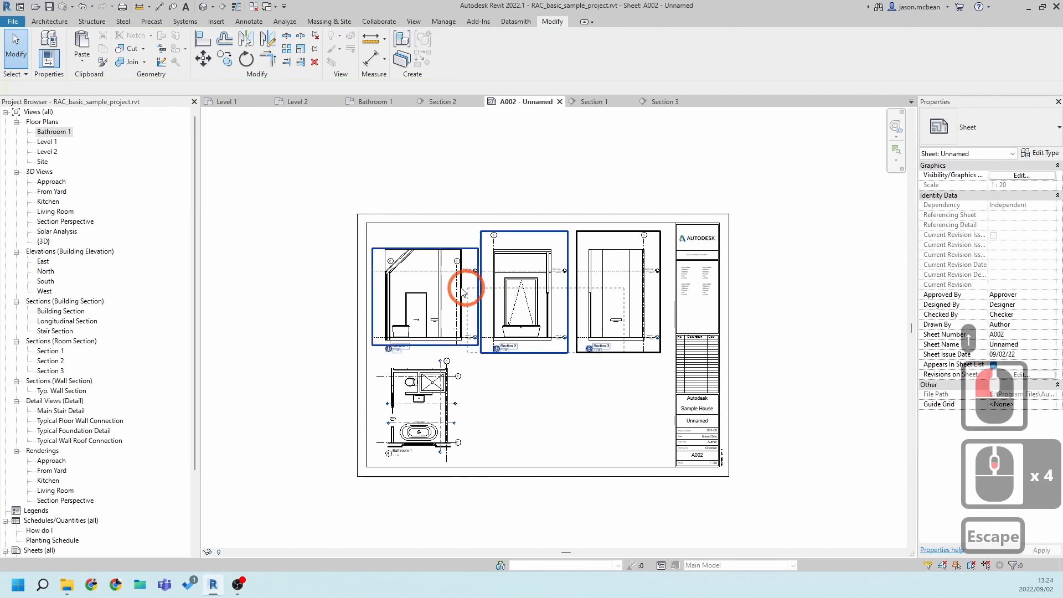
{"action": "left_click", "coordinate": [534, 458]}
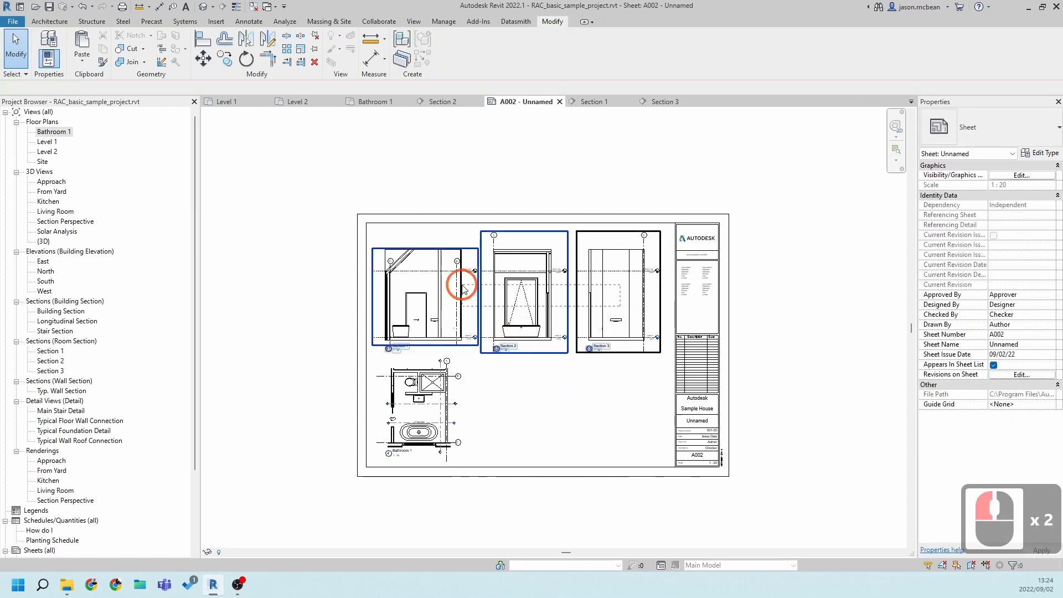
{"action": "left_click_drag", "start_coordinate": [462, 287], "coordinate": [462, 287]}
{"action": "key", "text": "Up"}
{"action": "key", "text": "Up"}
{"action": "key", "text": "Up"}
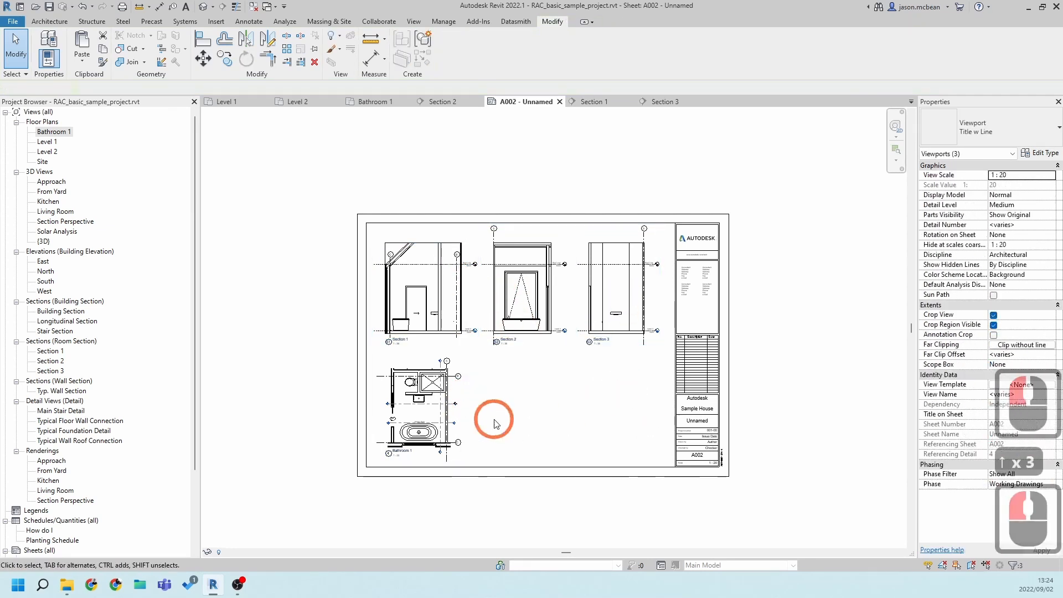
Nudge the Bathroom 1 viewport further up towards the row of sections and review the sheet layout
{"action": "left_click", "coordinate": [441, 375]}
{"action": "left_click", "coordinate": [574, 409]}
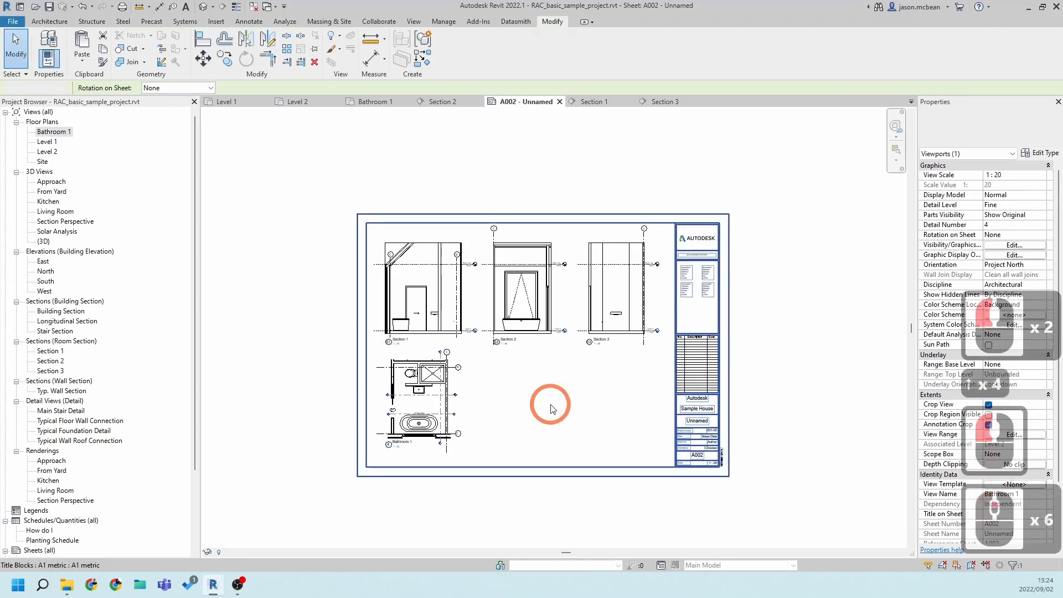
{"action": "scroll", "coordinate": [469, 422], "scroll_direction": "up", "scroll_amount": 6}
{"action": "middle_click_drag", "start_coordinate": [473, 327], "coordinate": [450, 363]}
{"action": "left_click", "coordinate": [568, 406]}
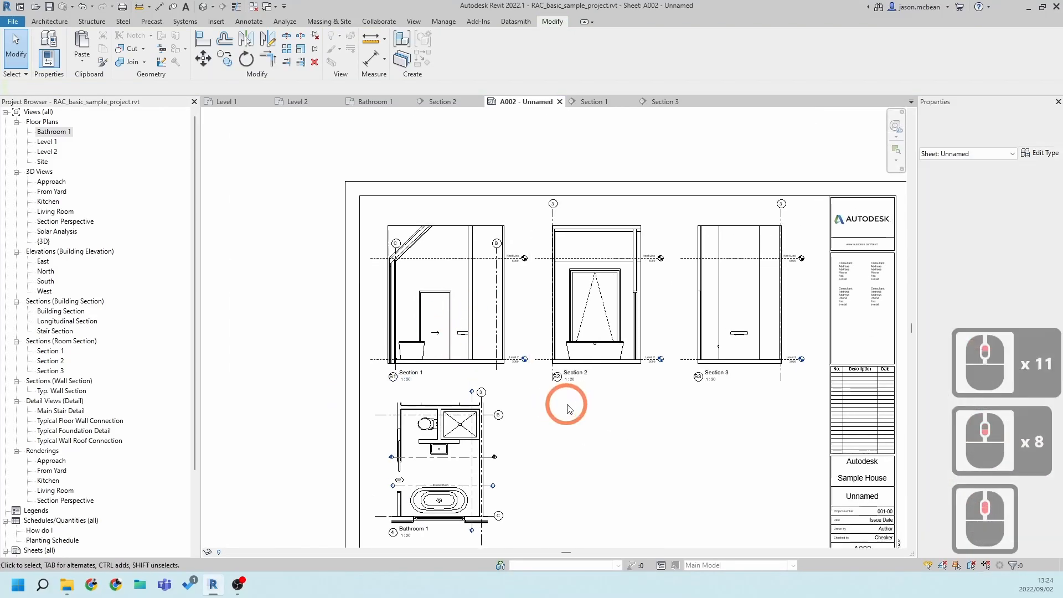
{"action": "middle_click_drag", "start_coordinate": [535, 529], "coordinate": [517, 486]}
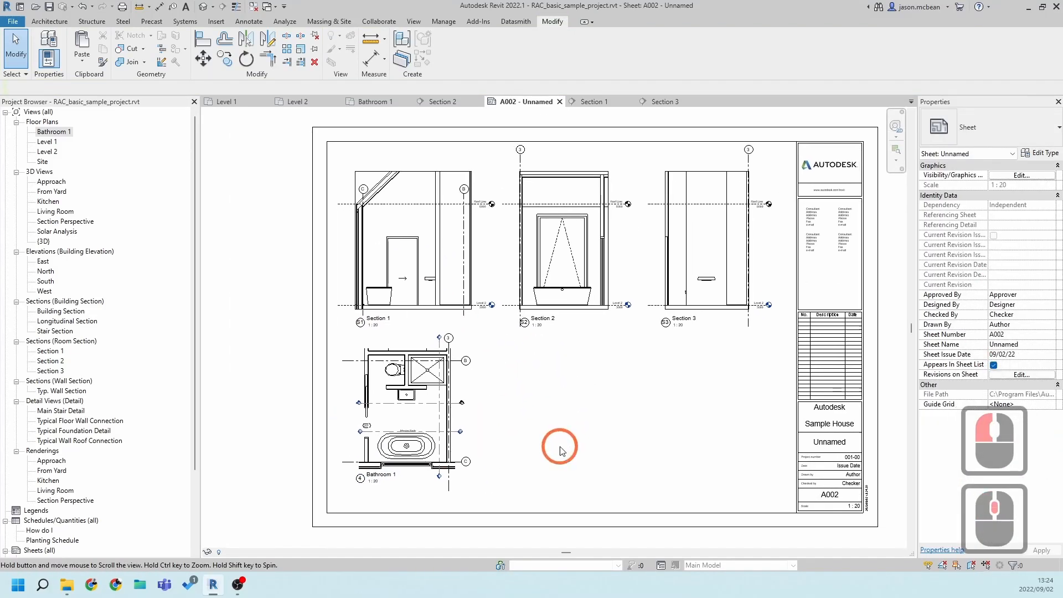
Activate the Bathroom 1 viewport and break the Section 3 line with a gap in its middle
{"action": "scroll", "coordinate": [473, 454], "scroll_direction": "up", "scroll_amount": 6}
{"action": "double_click", "coordinate": [336, 335]}
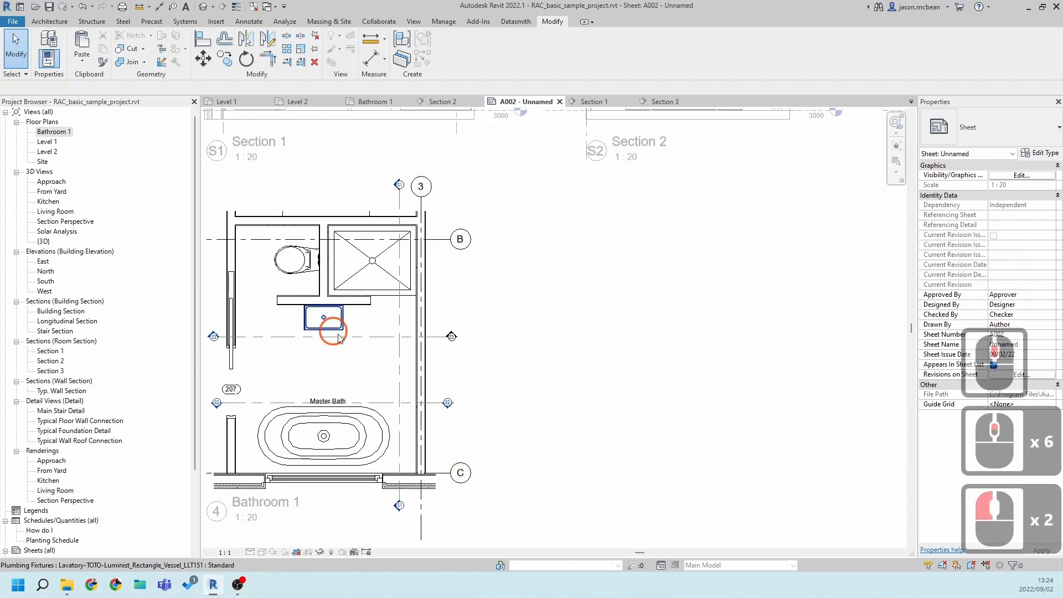
{"action": "left_click", "coordinate": [336, 336]}
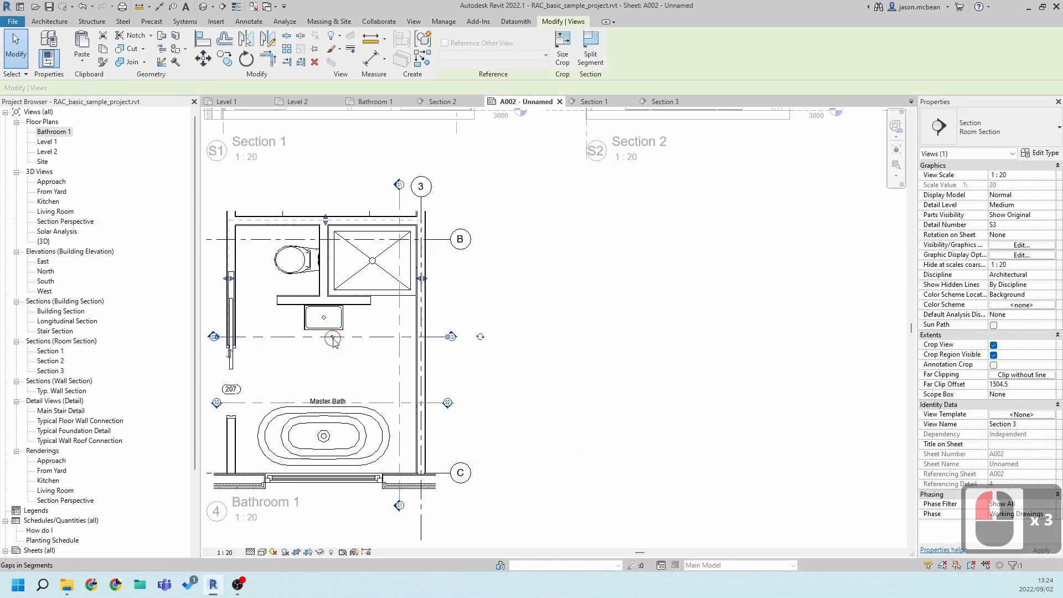
{"action": "scroll", "coordinate": [332, 403], "scroll_direction": "up", "scroll_amount": 2}
{"action": "key", "text": "Escape"}
{"action": "key", "text": "Escape"}
{"action": "left_click", "coordinate": [395, 407]}
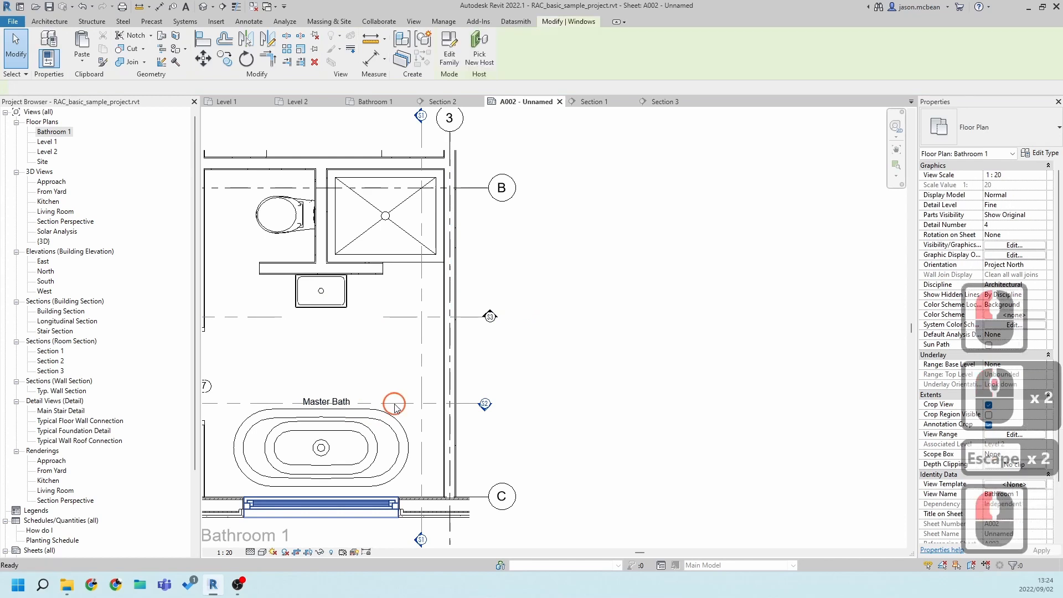
{"action": "double_click", "coordinate": [395, 404]}
{"action": "scroll", "coordinate": [532, 395], "scroll_direction": "down", "scroll_amount": 5}
{"action": "key", "text": "Escape"}
{"action": "left_click", "coordinate": [539, 398]}
{"action": "scroll", "coordinate": [528, 349], "scroll_direction": "down", "scroll_amount": 2}
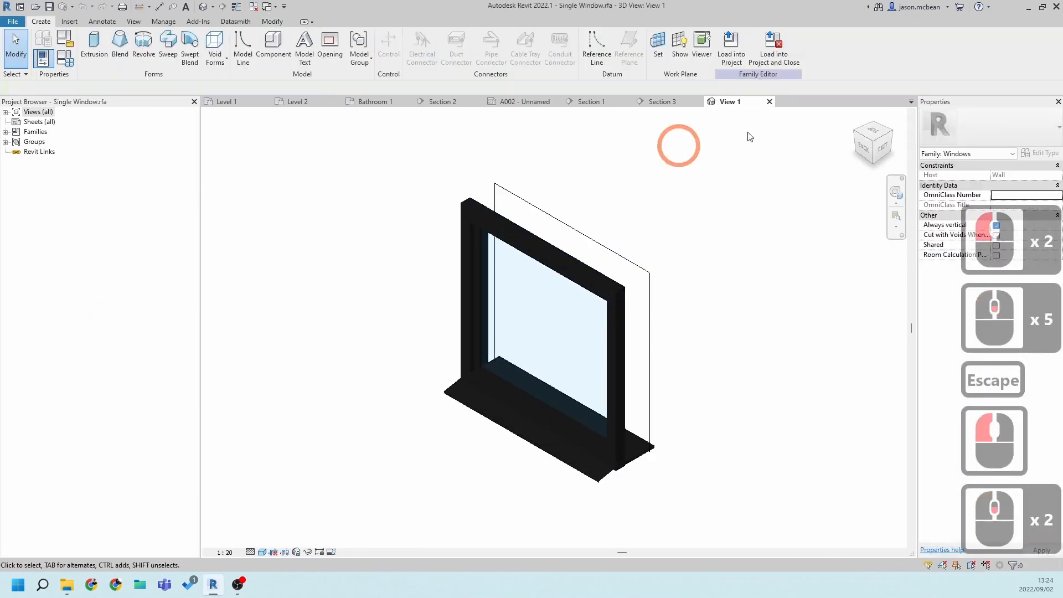
{"action": "left_click", "coordinate": [770, 101]}
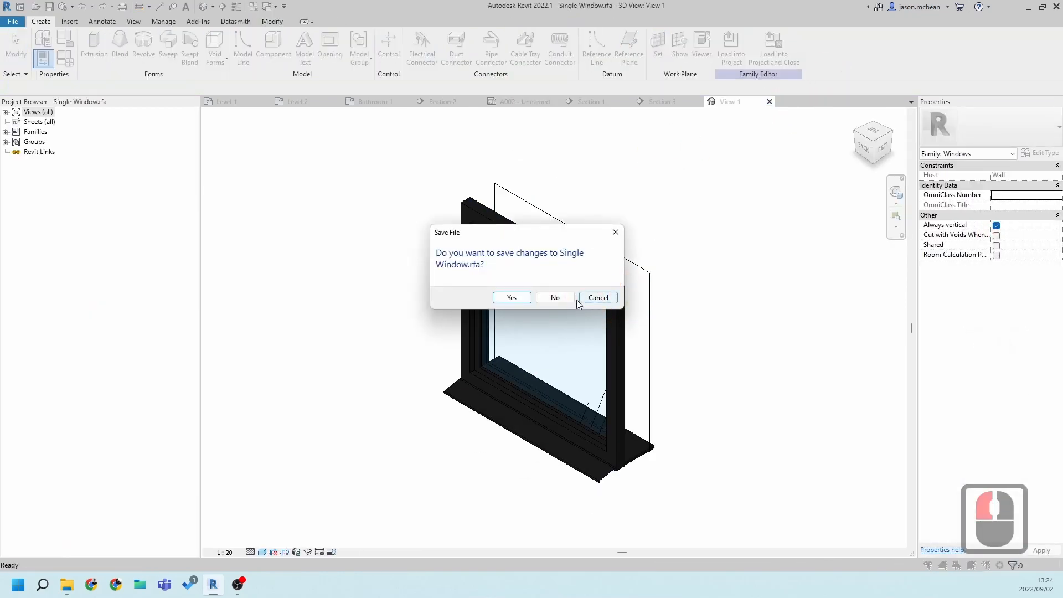
{"action": "left_click", "coordinate": [565, 300]}
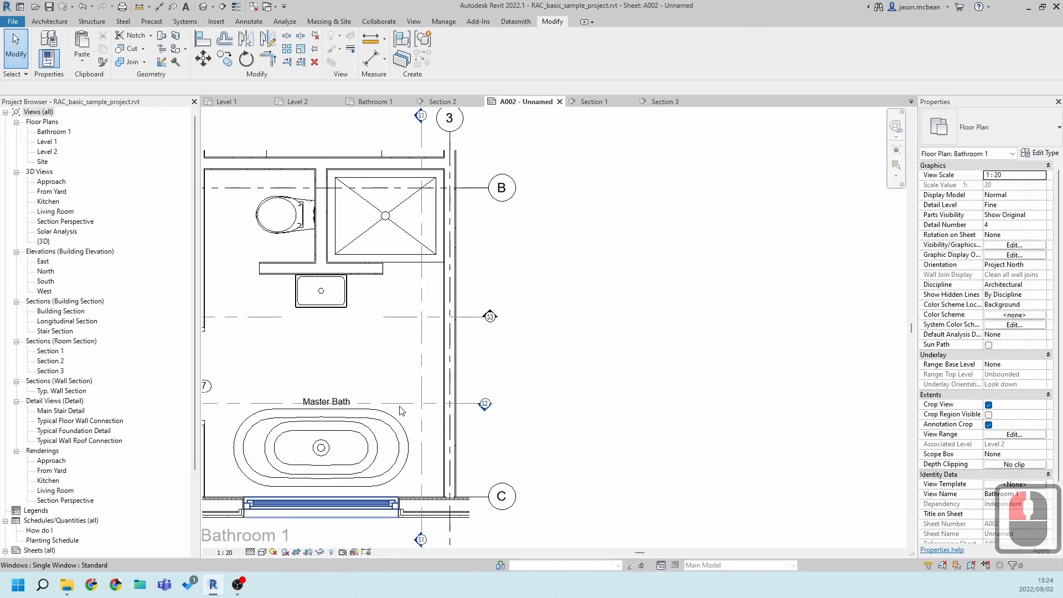
Break the Section 2 line with a gap around the Master Bath label and extend the gap towards the door side
{"action": "left_click", "coordinate": [401, 403]}
{"action": "middle_click_drag", "start_coordinate": [417, 394], "coordinate": [527, 364]}
{"action": "scroll", "coordinate": [526, 363], "scroll_direction": "down", "scroll_amount": 1}
{"action": "key", "text": "Escape"}
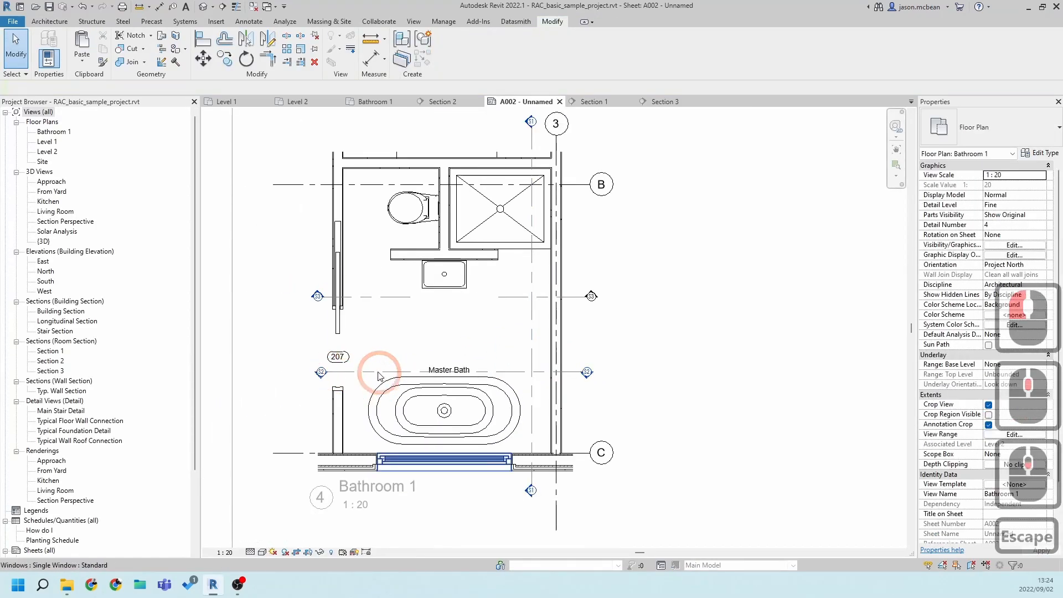
{"action": "key", "text": "Tab"}
{"action": "key", "text": "Tab"}
{"action": "left_click", "coordinate": [449, 372]}
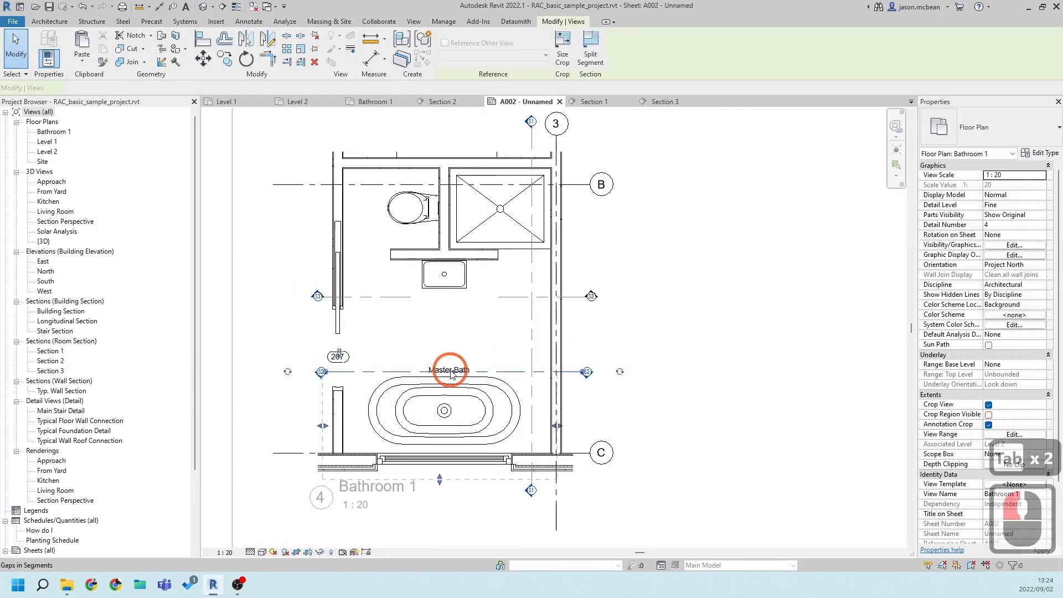
{"action": "left_click_drag", "start_coordinate": [415, 367], "coordinate": [394, 368]}
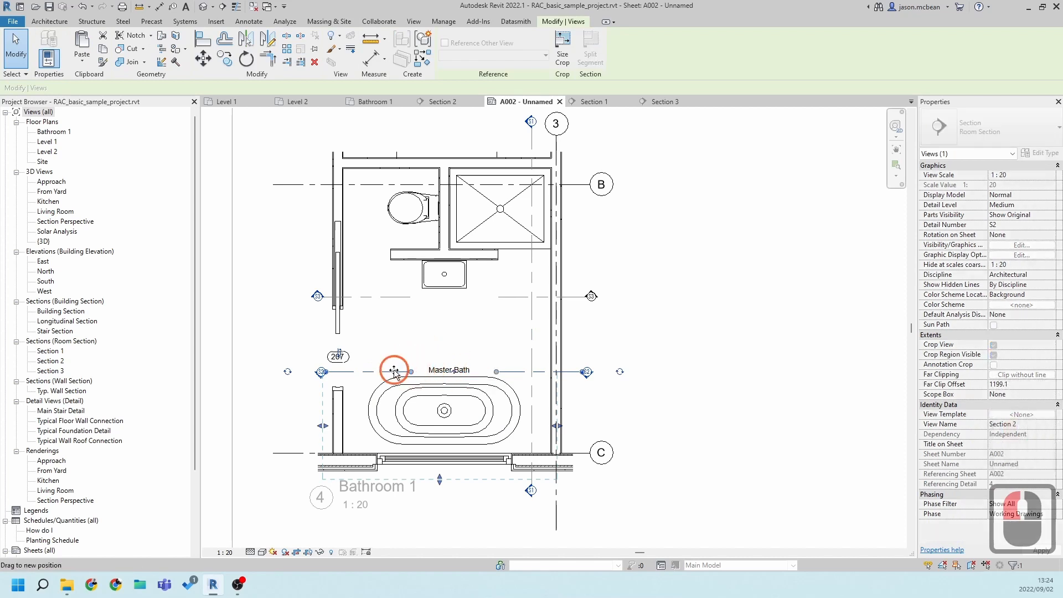
{"action": "left_click", "coordinate": [455, 349]}
{"action": "key", "text": "Escape"}
Widen the gap in the Section 3 line on the door side to match the gap in the Section 2 line
{"action": "left_click", "coordinate": [407, 297]}
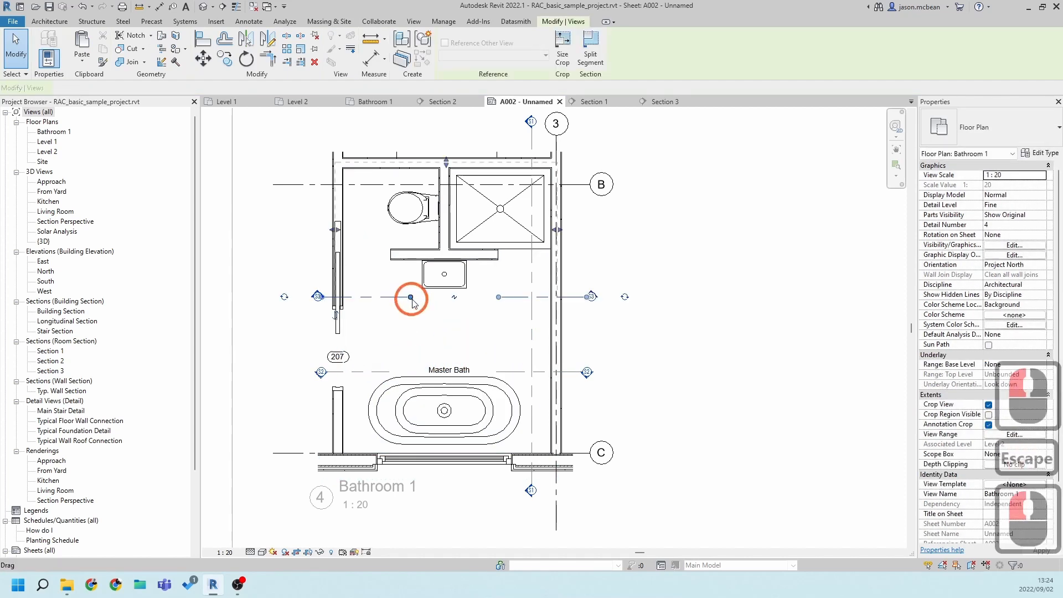
{"action": "left_click_drag", "start_coordinate": [410, 297], "coordinate": [383, 304]}
{"action": "key", "text": "Escape"}
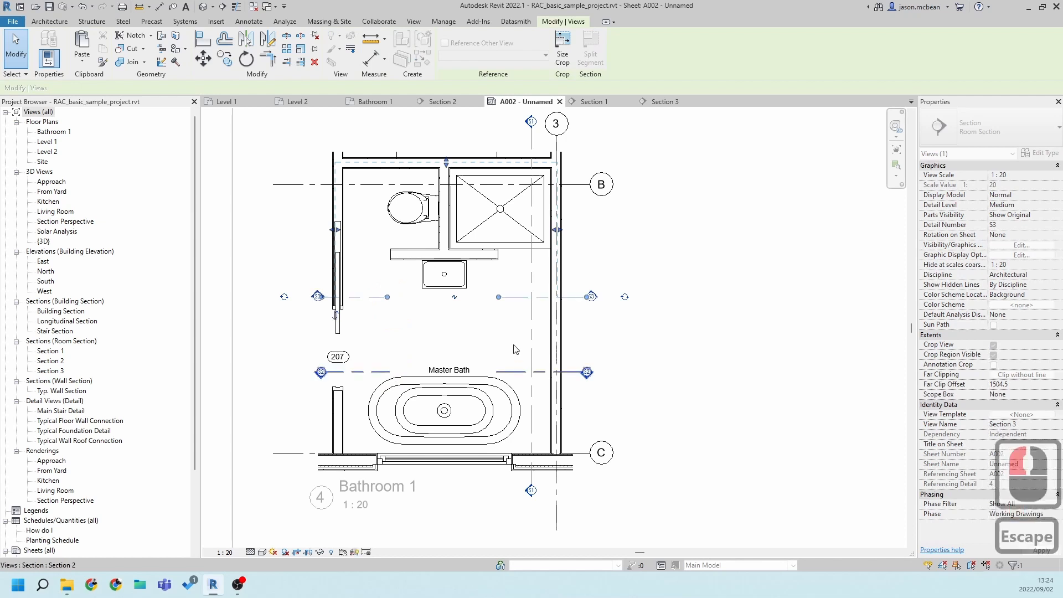
{"action": "scroll", "coordinate": [588, 337], "scroll_direction": "down", "scroll_amount": 3}
{"action": "key", "text": "Escape"}
Pull the Section 3 and Section 2 marks beside grid line 3 in towards the wall and align them with each other
{"action": "scroll", "coordinate": [588, 338], "scroll_direction": "up", "scroll_amount": 6}
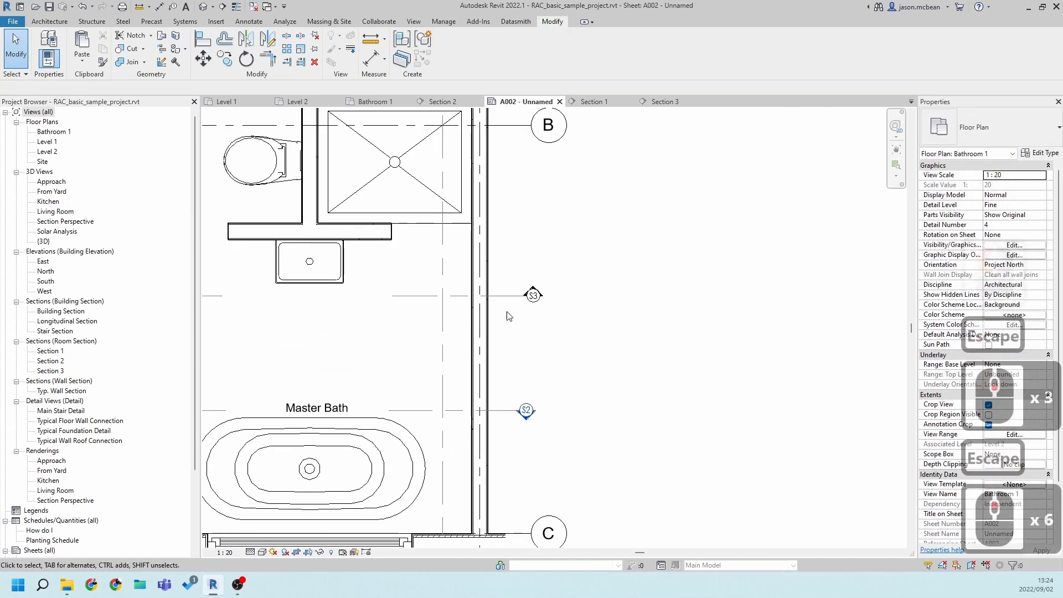
{"action": "left_click", "coordinate": [520, 298]}
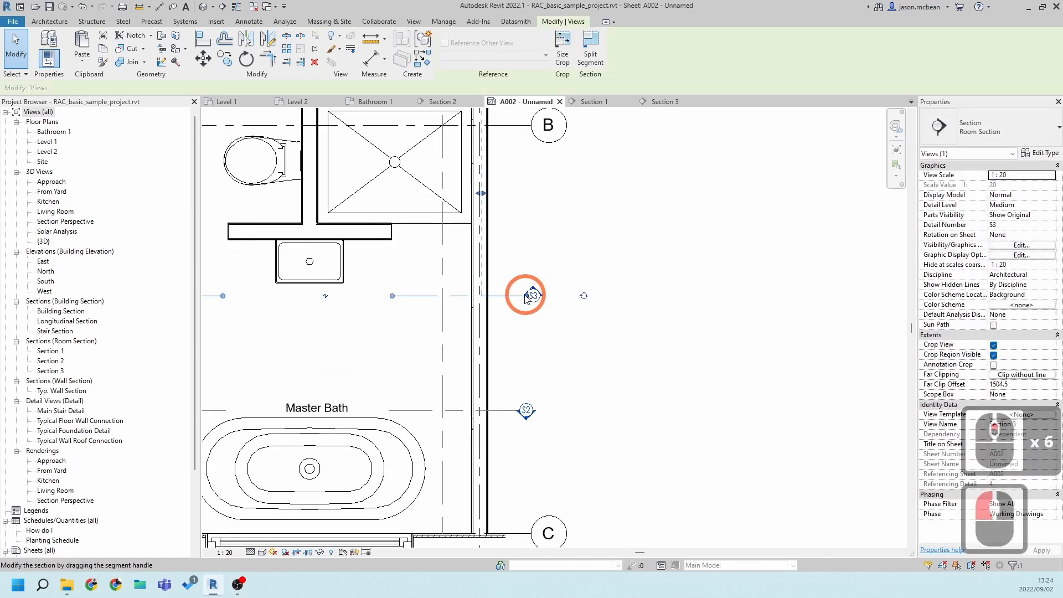
{"action": "double_click", "coordinate": [504, 410]}
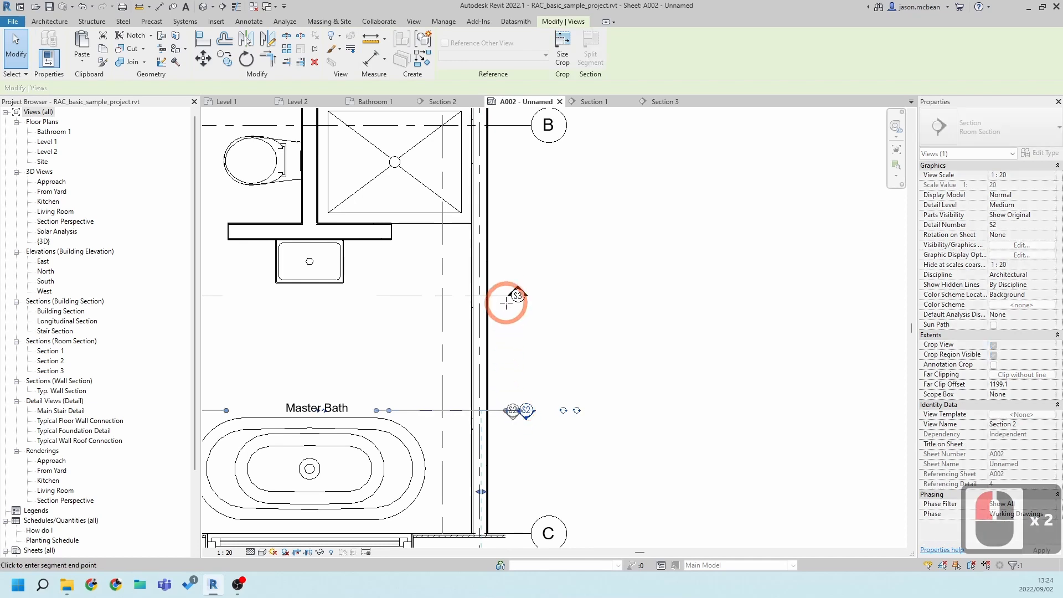
{"action": "scroll", "coordinate": [508, 299], "scroll_direction": "down", "scroll_amount": 4}
{"action": "scroll", "coordinate": [531, 399], "scroll_direction": "up", "scroll_amount": 4}
{"action": "key", "text": "Escape"}
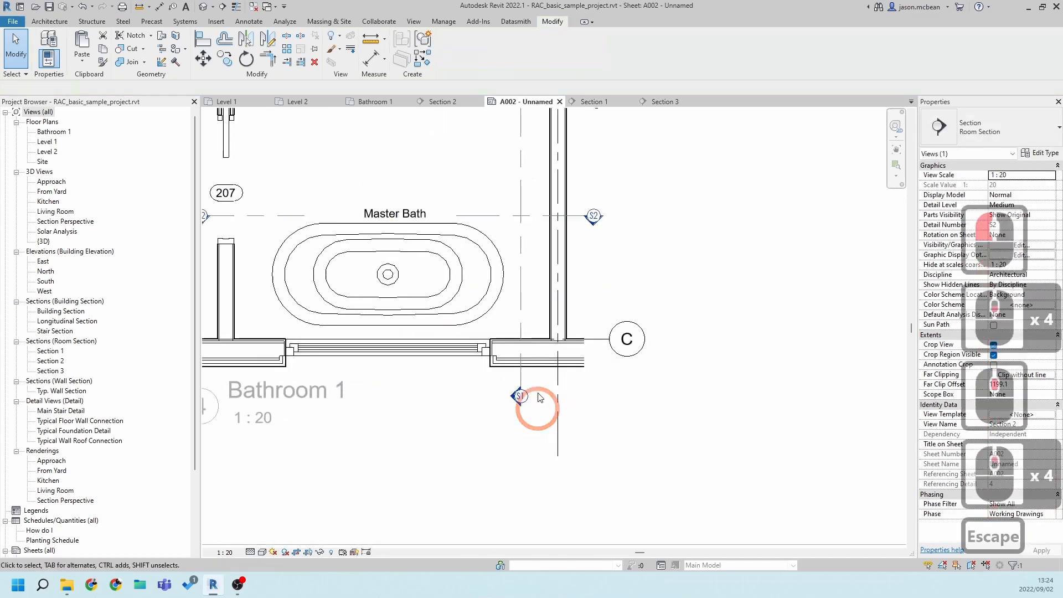
Break the Section 1 line with a gap in its middle and shorten its upper end so the mark sits closer to the room
{"action": "left_click", "coordinate": [522, 274]}
{"action": "middle_click_drag", "start_coordinate": [542, 244], "coordinate": [549, 323]}
{"action": "left_click", "coordinate": [529, 195]}
{"action": "scroll", "coordinate": [648, 308], "scroll_direction": "down", "scroll_amount": 3}
{"action": "key", "text": "Escape"}
{"action": "key", "text": "Escape"}
{"action": "middle_click_drag", "start_coordinate": [670, 338], "coordinate": [665, 443]}
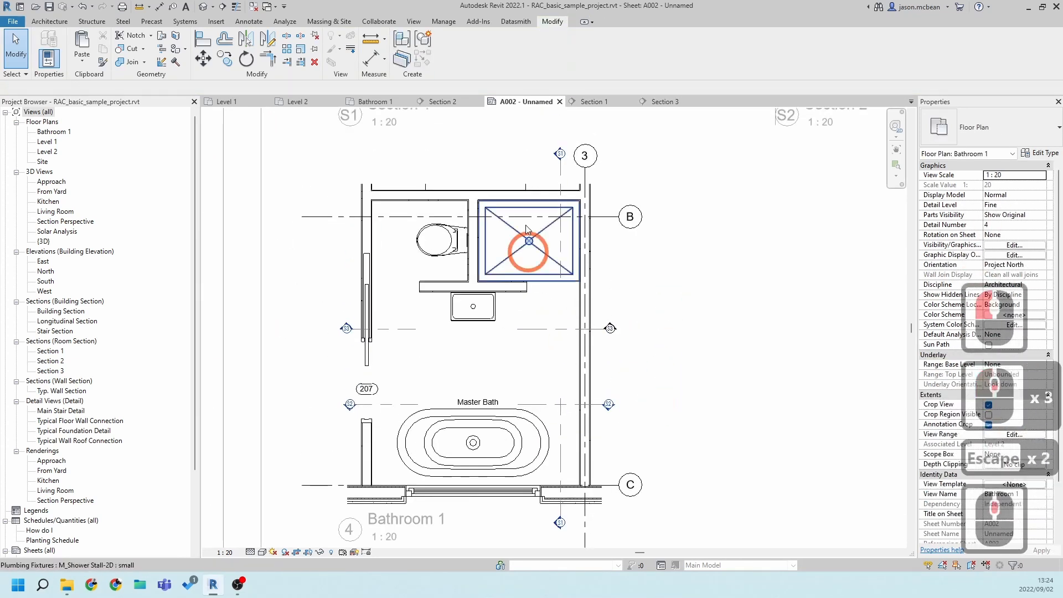
{"action": "left_click", "coordinate": [560, 166]}
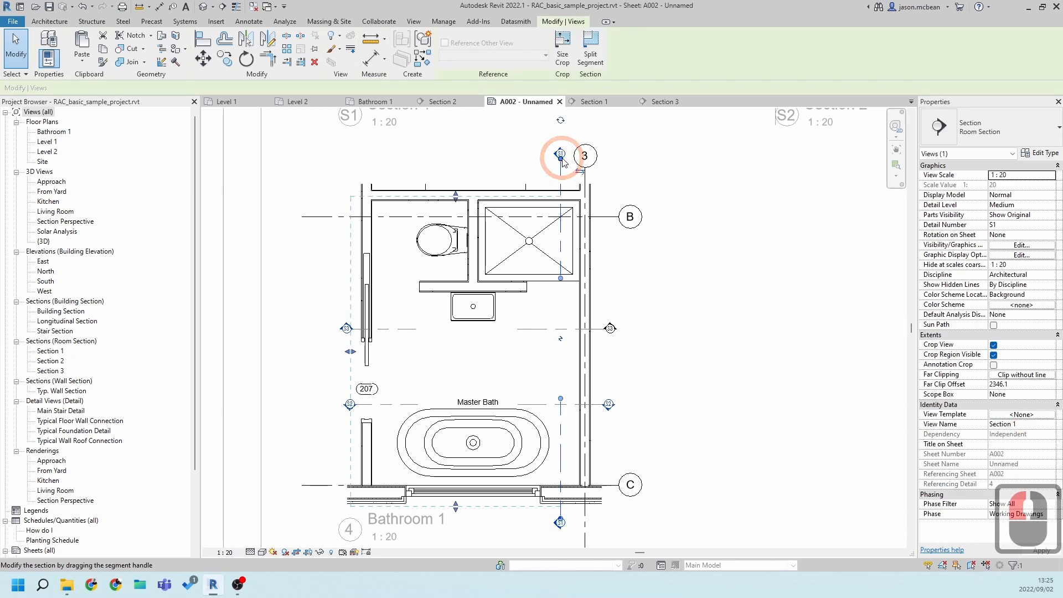
{"action": "key", "text": "Escape"}
Hide the bubble at the upper end of grid line 3 on the Bathroom 1 plan
{"action": "left_click", "coordinate": [587, 176]}
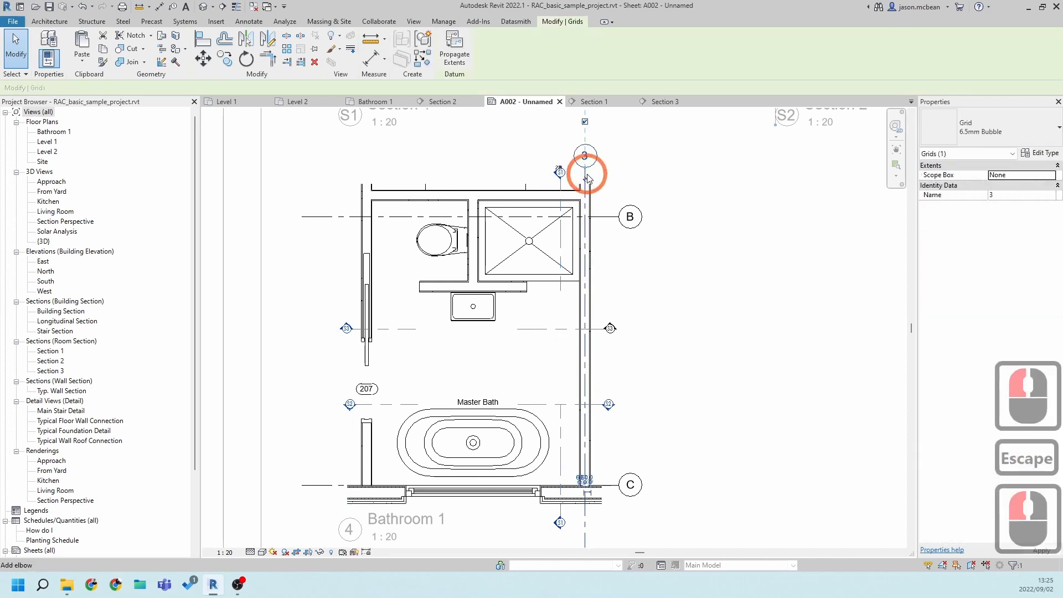
{"action": "key", "text": "Escape"}
{"action": "scroll", "coordinate": [614, 178], "scroll_direction": "down", "scroll_amount": 3}
{"action": "key", "text": "Escape"}
{"action": "scroll", "coordinate": [600, 235], "scroll_direction": "down", "scroll_amount": 1}
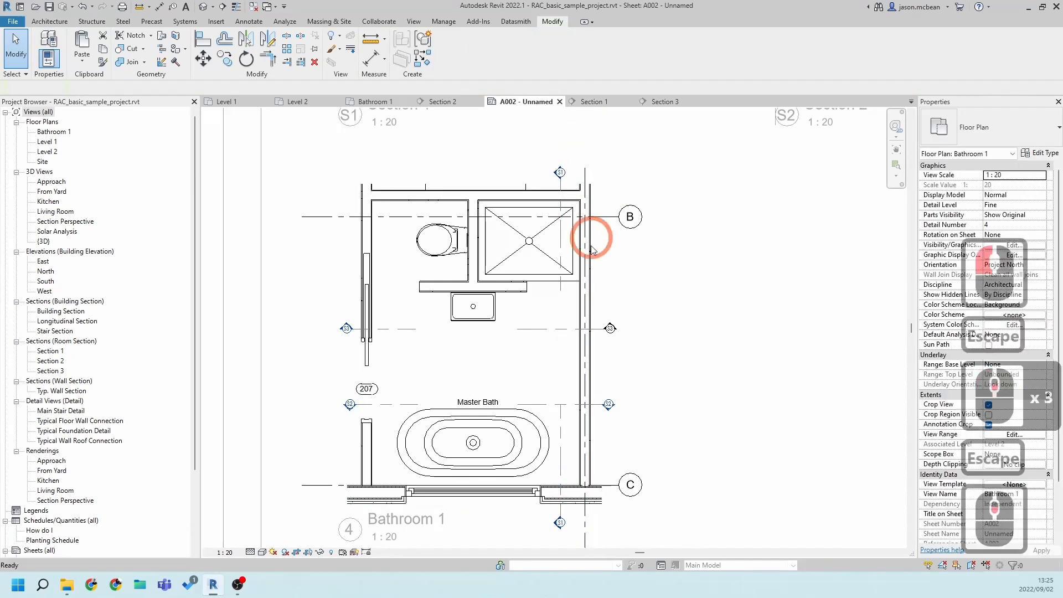
Shorten the lower end of grid line 3 on the Bathroom 1 plan so it stops closer to the window wall
{"action": "middle_click_drag", "start_coordinate": [657, 275], "coordinate": [653, 304]}
{"action": "scroll", "coordinate": [590, 411], "scroll_direction": "up", "scroll_amount": 3}
{"action": "left_click", "coordinate": [587, 408]}
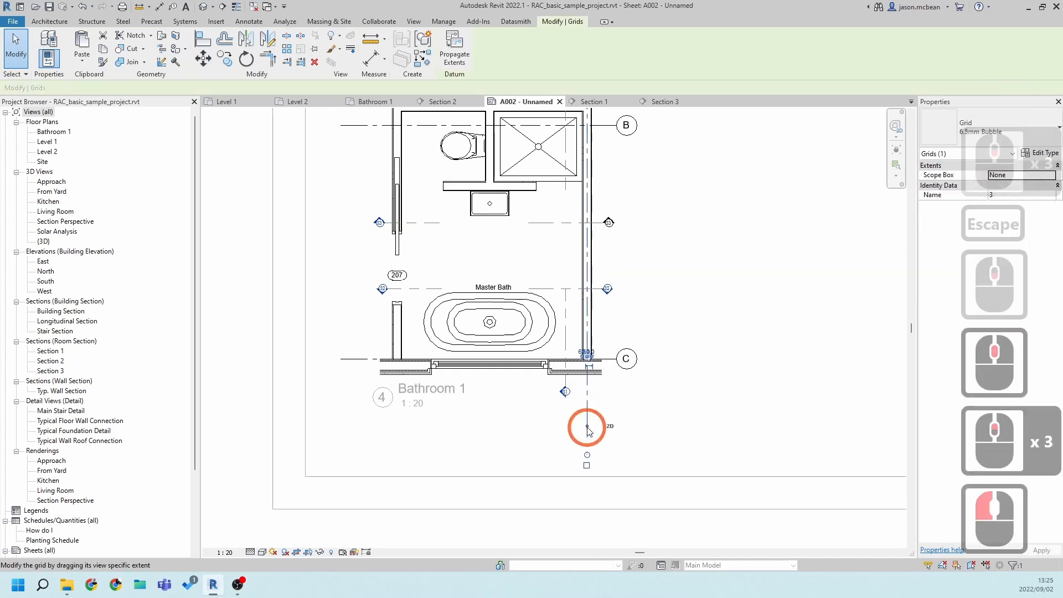
{"action": "left_click_drag", "start_coordinate": [587, 427], "coordinate": [596, 387]}
{"action": "key", "text": "Escape"}
{"action": "scroll", "coordinate": [648, 393], "scroll_direction": "down", "scroll_amount": 4}
{"action": "middle_click_drag", "start_coordinate": [652, 350], "coordinate": [487, 310]}
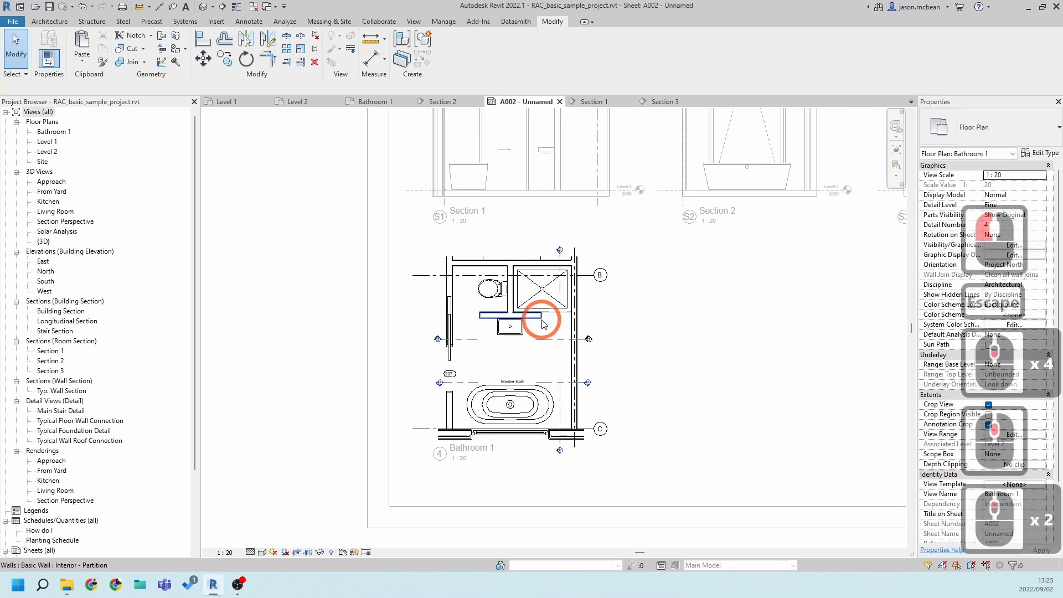
Shorten the door-side ends of grid lines B and C together so they stop close to the wall
{"action": "scroll", "coordinate": [487, 310], "scroll_direction": "up", "scroll_amount": 5}
{"action": "left_click", "coordinate": [335, 242]}
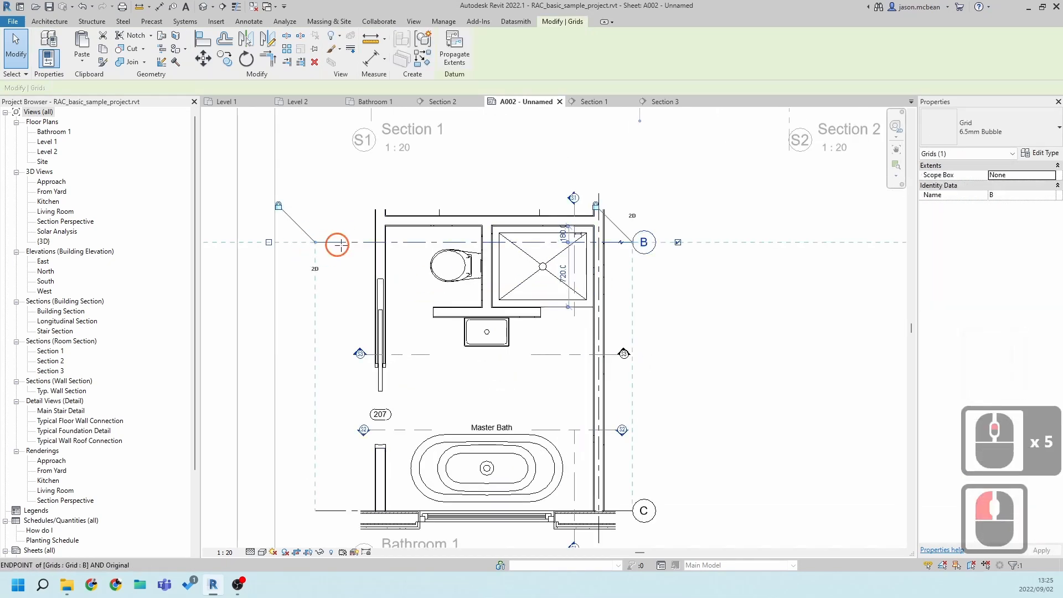
{"action": "key", "text": "Escape"}
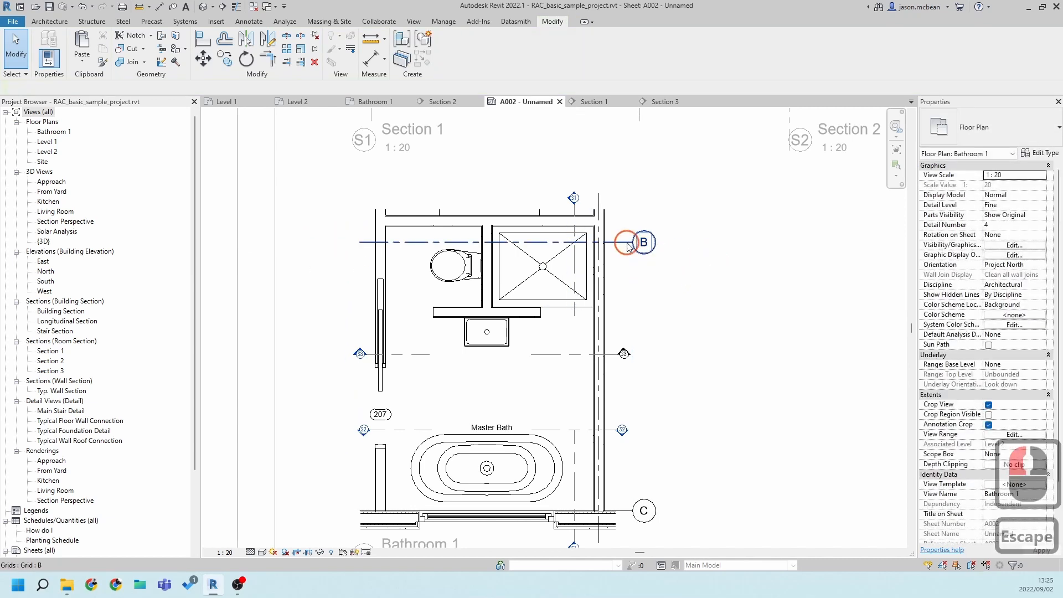
Hide the bubble of grid line B on the Bathroom 1 plan and deactivate the plan's viewport
{"action": "left_click", "coordinate": [663, 247]}
{"action": "key", "text": "Escape"}
{"action": "key", "text": "Escape"}
{"action": "key", "text": "Escape"}
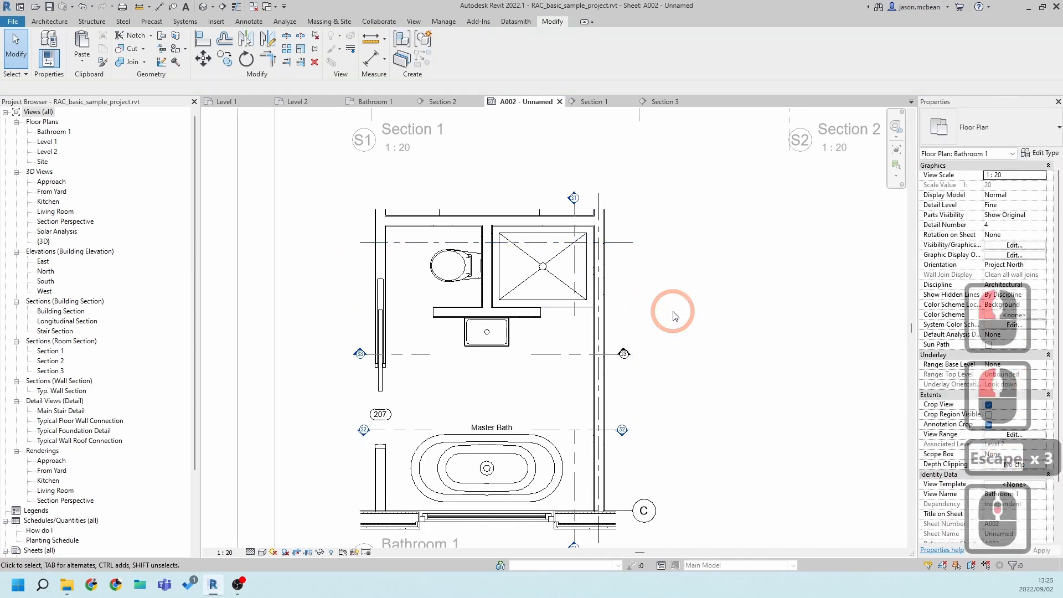
{"action": "scroll", "coordinate": [626, 307], "scroll_direction": "down", "scroll_amount": 4}
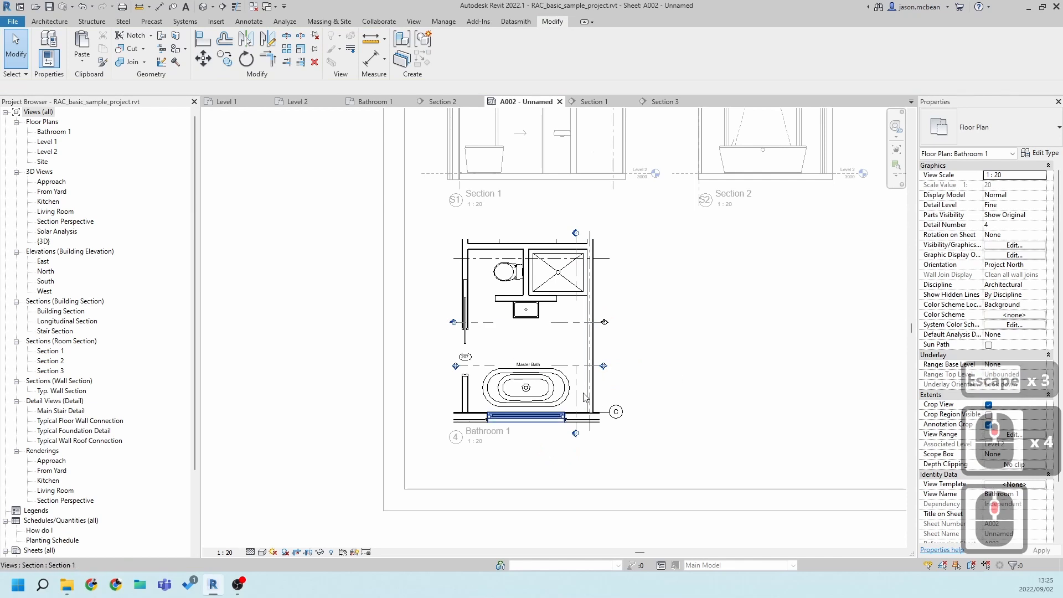
{"action": "scroll", "coordinate": [579, 343], "scroll_direction": "up", "scroll_amount": 4}
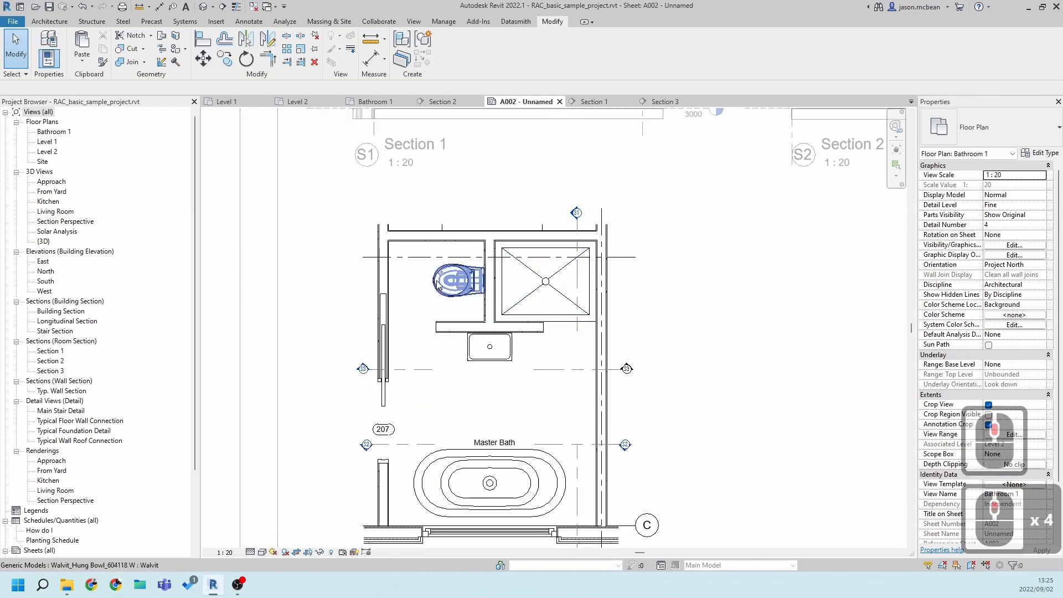
{"action": "scroll", "coordinate": [399, 197], "scroll_direction": "down", "scroll_amount": 4}
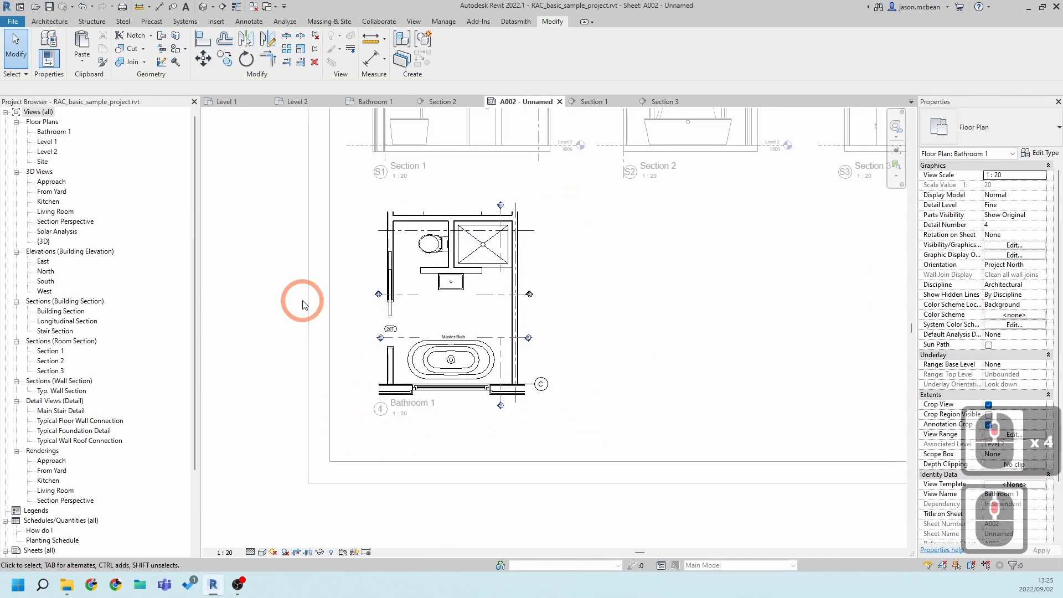
{"action": "double_click", "coordinate": [282, 309]}
Activate the Section 1 viewport, examine its grids and level marks, and deactivate it again
{"action": "middle_click_drag", "start_coordinate": [533, 303], "coordinate": [522, 467]}
{"action": "middle_click_drag", "start_coordinate": [431, 300], "coordinate": [430, 372]}
{"action": "double_click", "coordinate": [442, 249]}
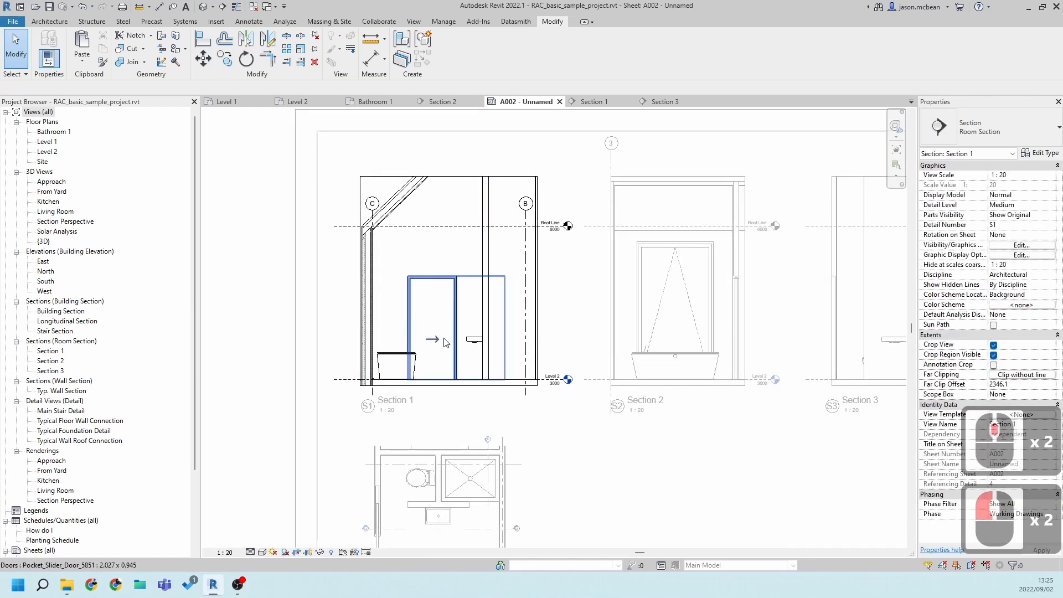
{"action": "scroll", "coordinate": [445, 342], "scroll_direction": "up", "scroll_amount": 5}
{"action": "scroll", "coordinate": [499, 288], "scroll_direction": "down", "scroll_amount": 13}
{"action": "scroll", "coordinate": [526, 262], "scroll_direction": "up", "scroll_amount": 4}
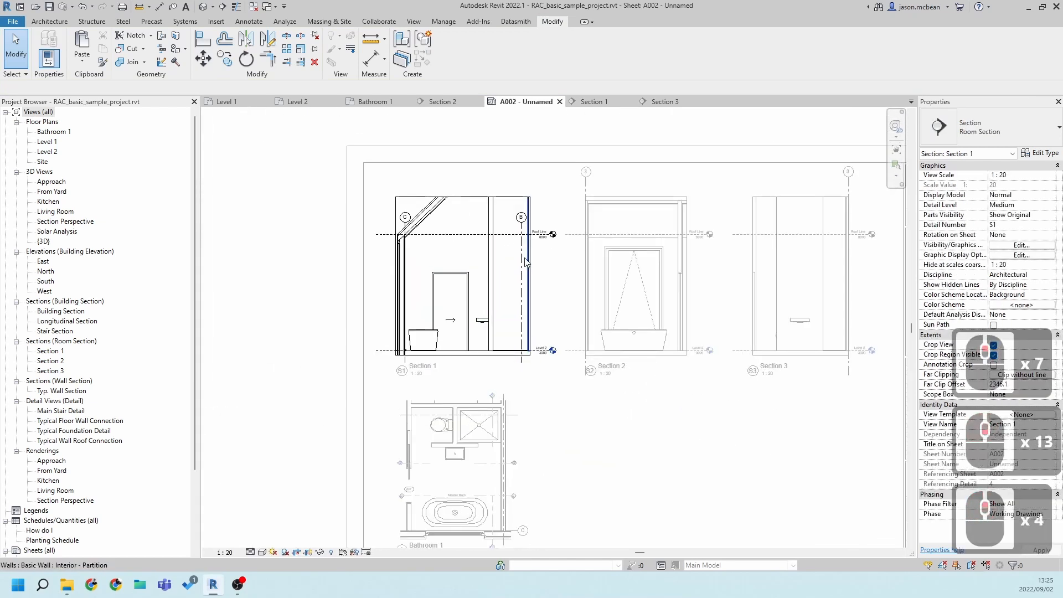
{"action": "scroll", "coordinate": [524, 261], "scroll_direction": "down", "scroll_amount": 6}
{"action": "double_click", "coordinate": [351, 260]}
Review the layout of sheet A002 and check the section marks and grids on the Bathroom 1 plan
{"action": "scroll", "coordinate": [552, 369], "scroll_direction": "up", "scroll_amount": 3}
{"action": "middle_click_drag", "start_coordinate": [552, 370], "coordinate": [459, 425]}
{"action": "scroll", "coordinate": [360, 412], "scroll_direction": "up", "scroll_amount": 9}
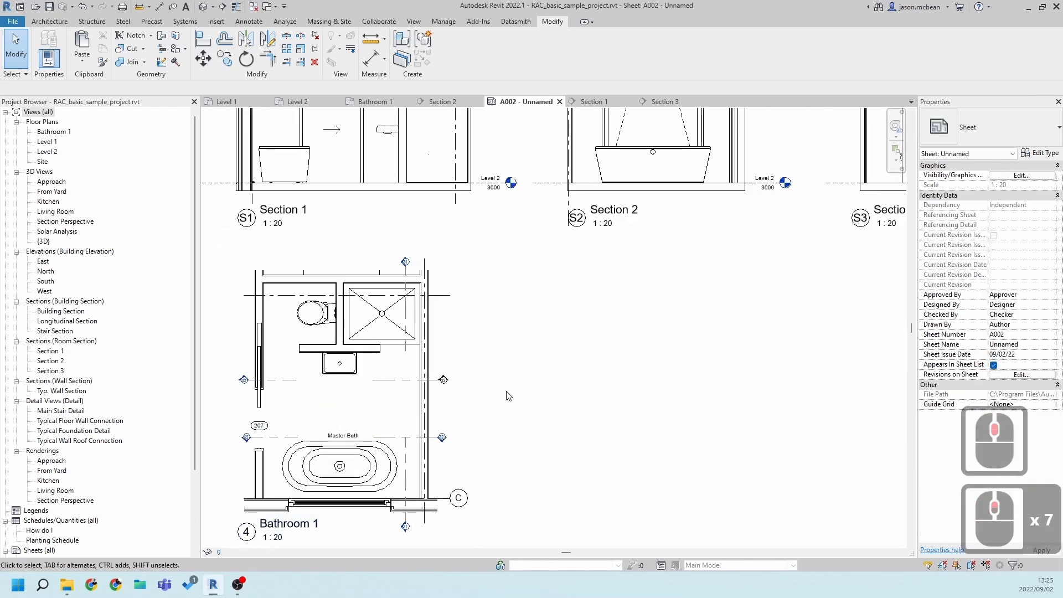
{"action": "scroll", "coordinate": [533, 370], "scroll_direction": "down", "scroll_amount": 4}
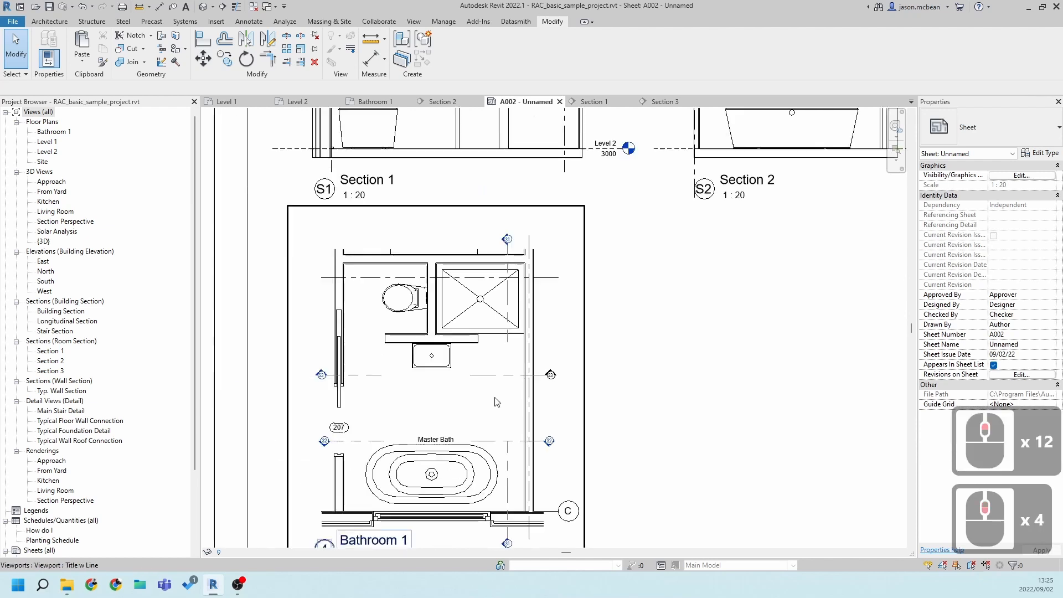
{"action": "middle_click", "coordinate": [392, 435]}
{"action": "key", "text": "Escape"}
{"action": "key", "text": "Escape"}
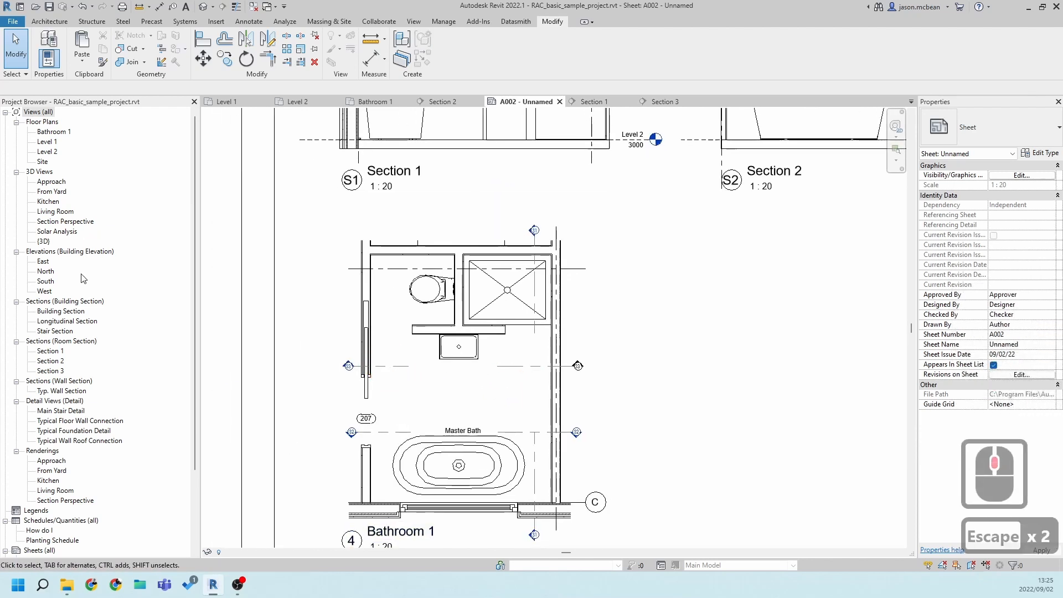
{"action": "scroll", "coordinate": [447, 347], "scroll_direction": "down", "scroll_amount": 5}
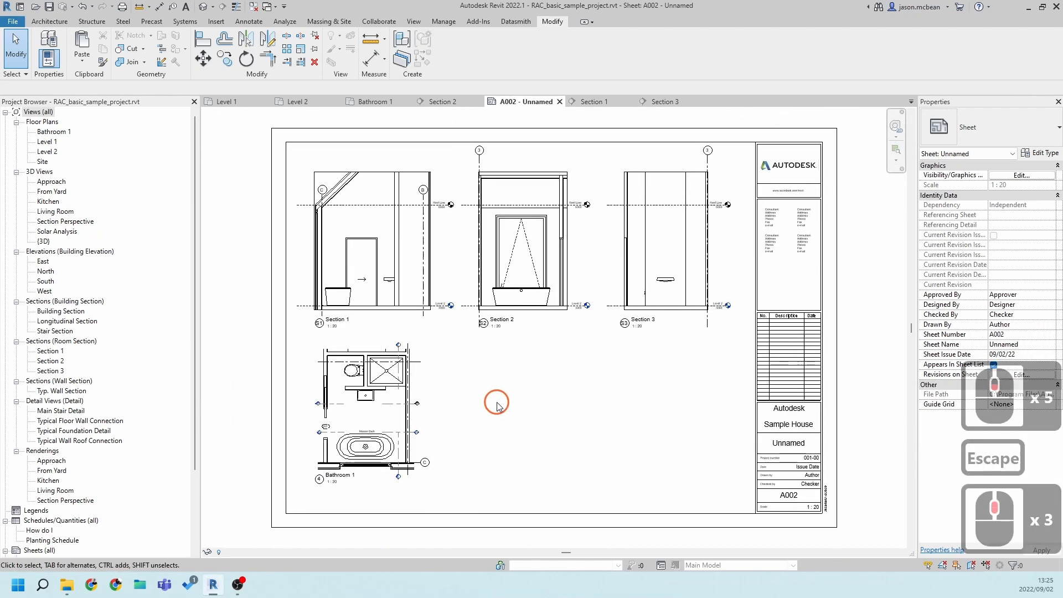
{"action": "scroll", "coordinate": [432, 410], "scroll_direction": "up", "scroll_amount": 6}
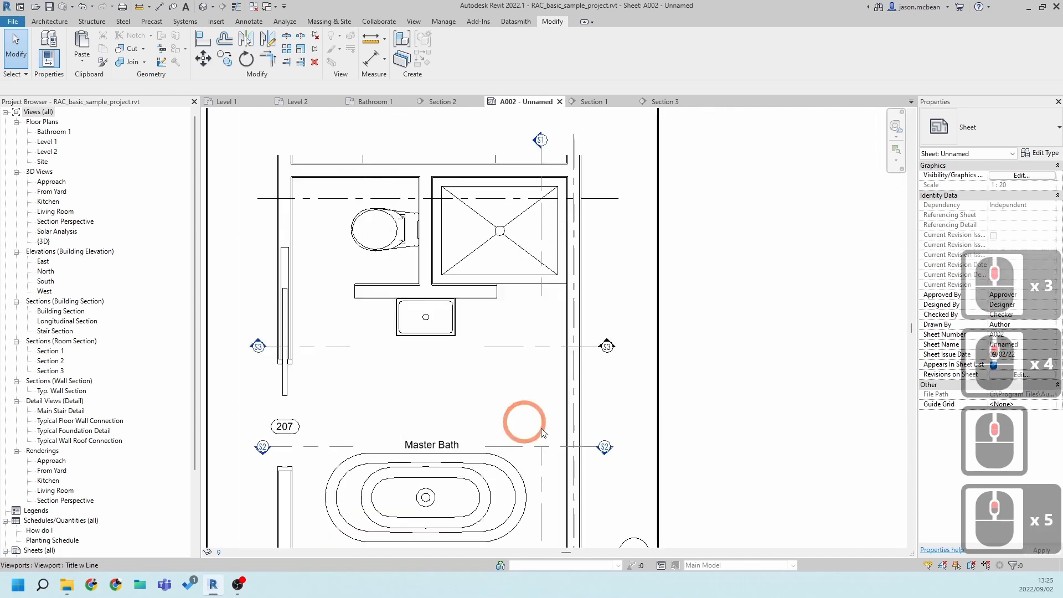